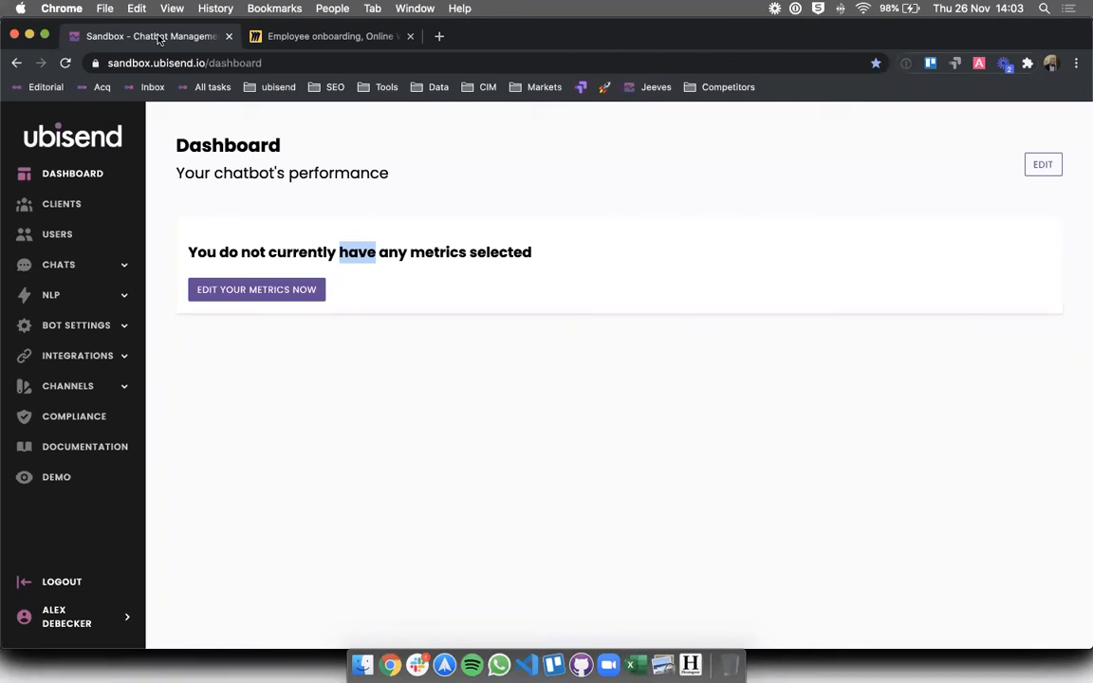
- On the sandbox dashboard, expand the Chats section in the left sidebar
double_click(393, 273)
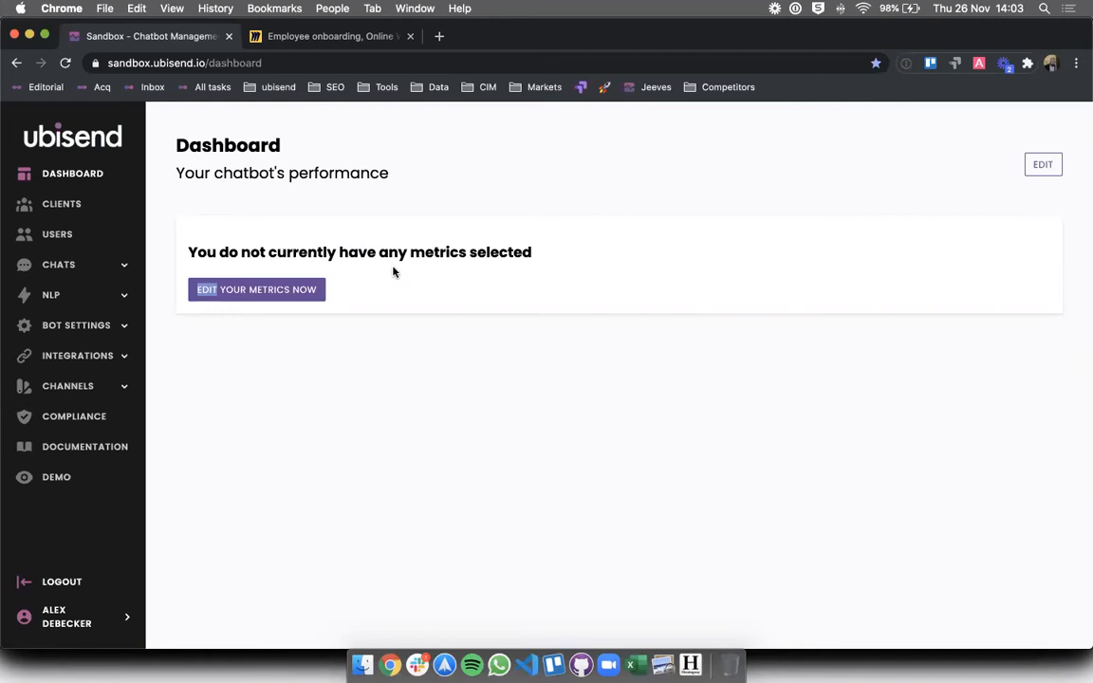
click(52, 266)
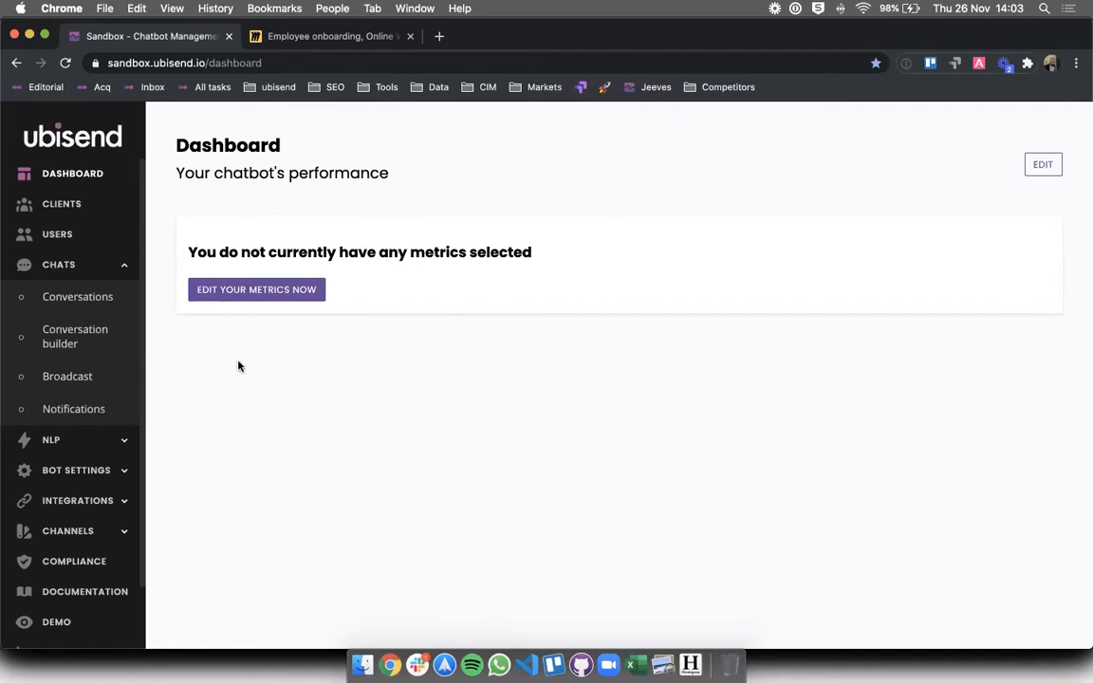
- Open the Conversation builder and scroll through the existing conversations table
click(77, 350)
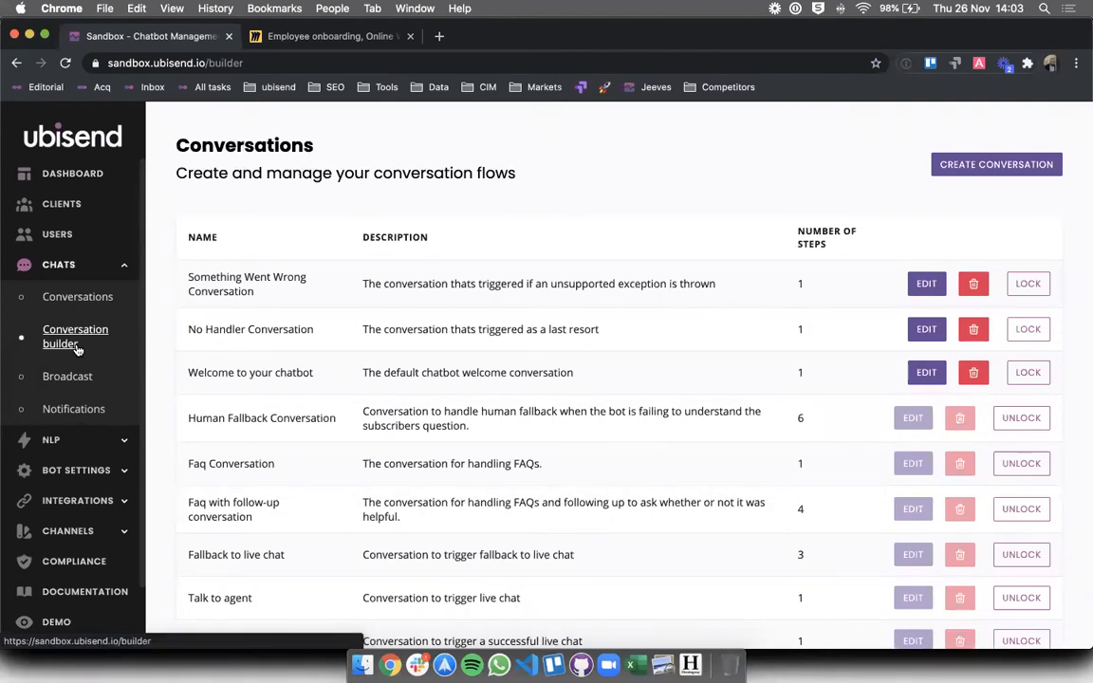
scroll(361, 389, down, 3)
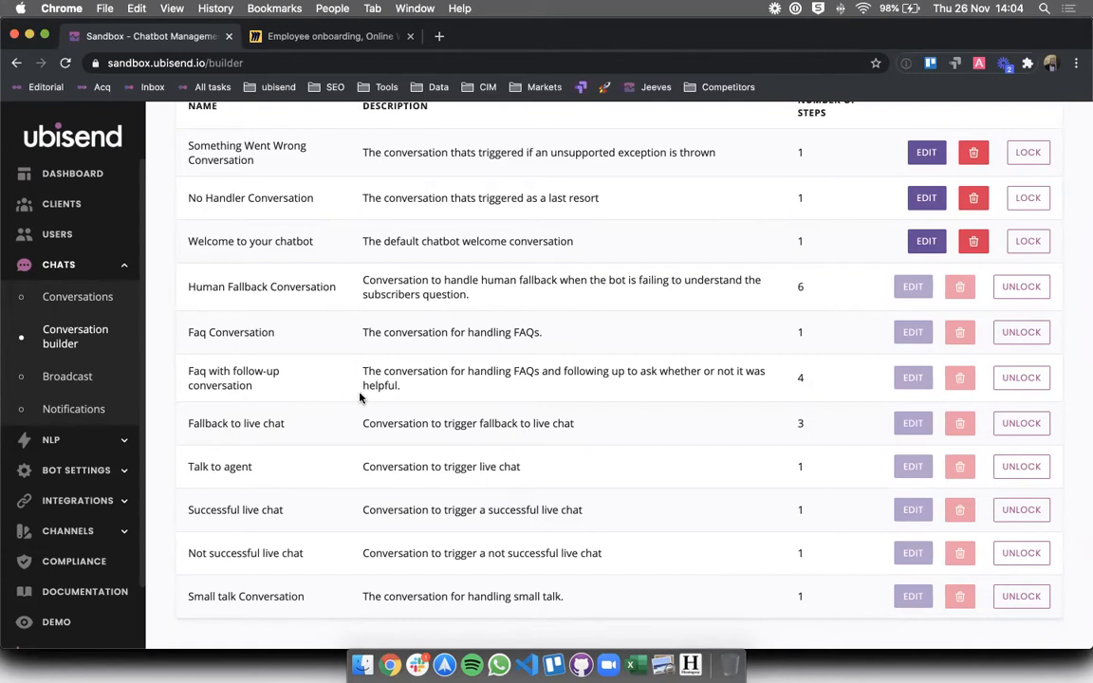
scroll(360, 396, up, 3)
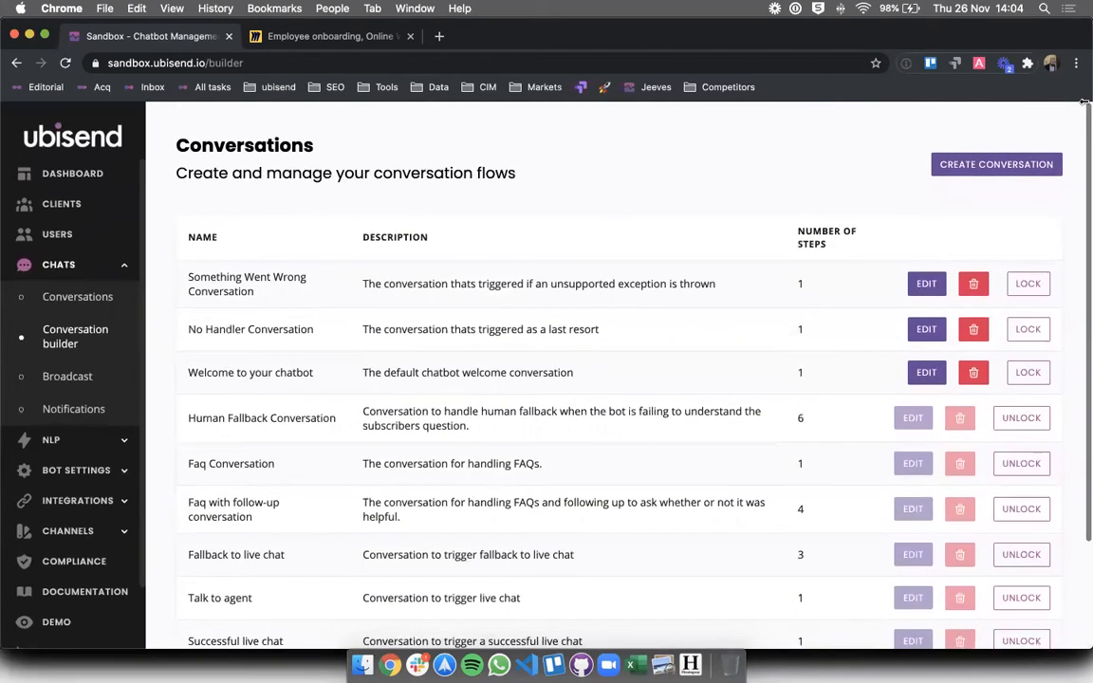
- Create a new conversation named 'Employee onboarding conversation'
click(939, 163)
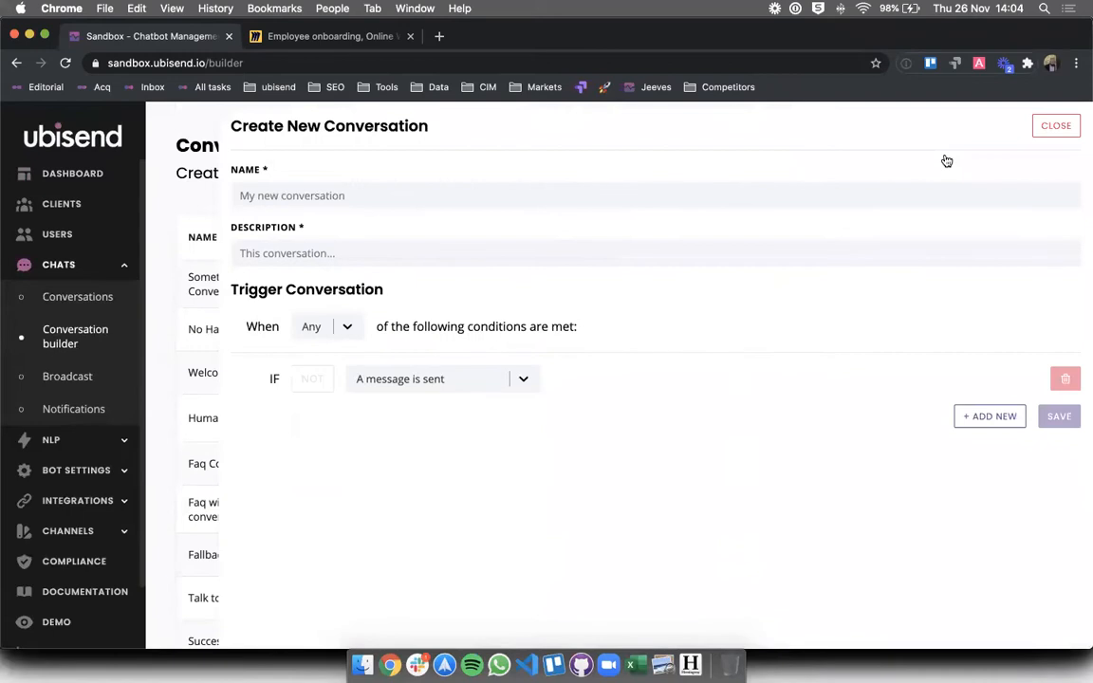
click(759, 200)
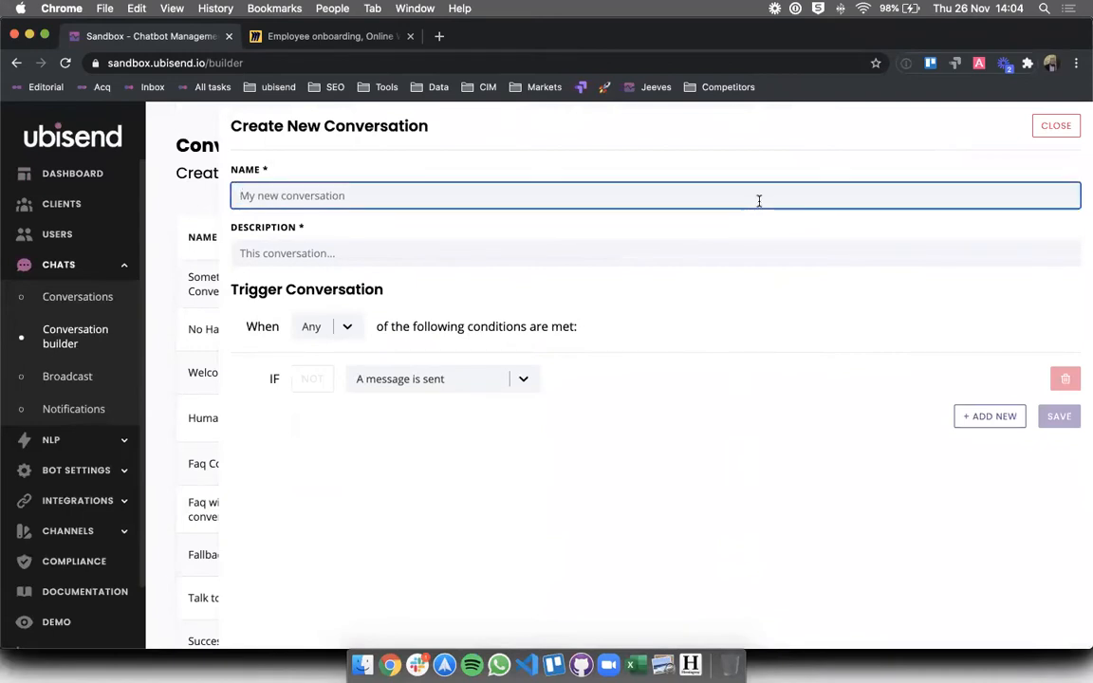
text(Emp)
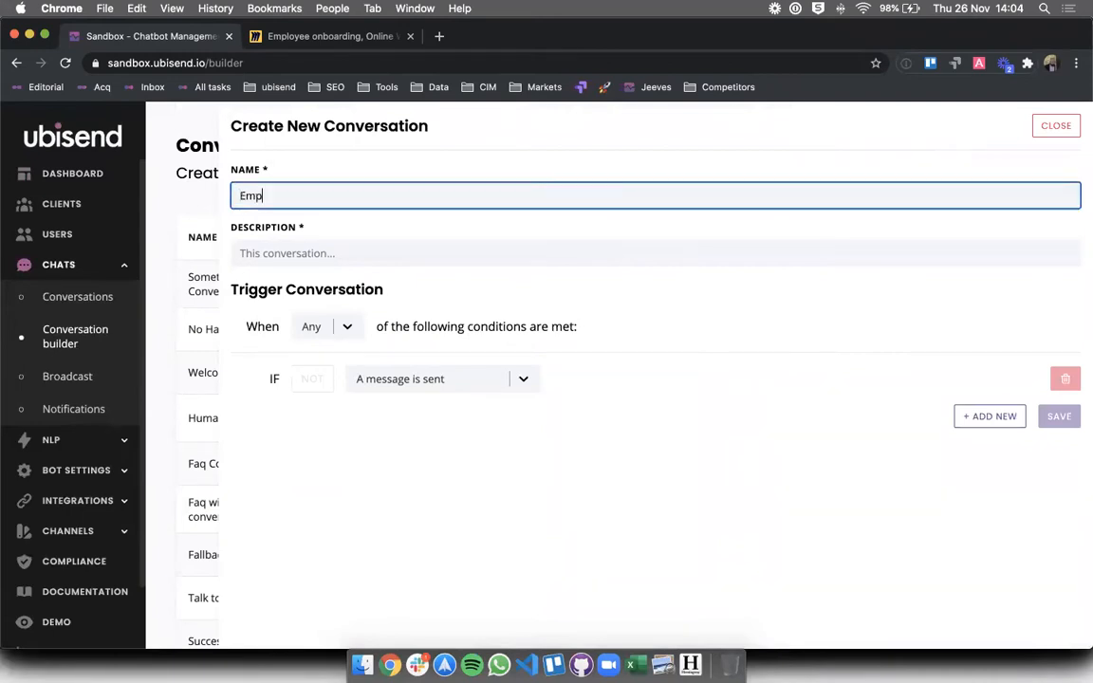
text(loyee onboarding conversation)
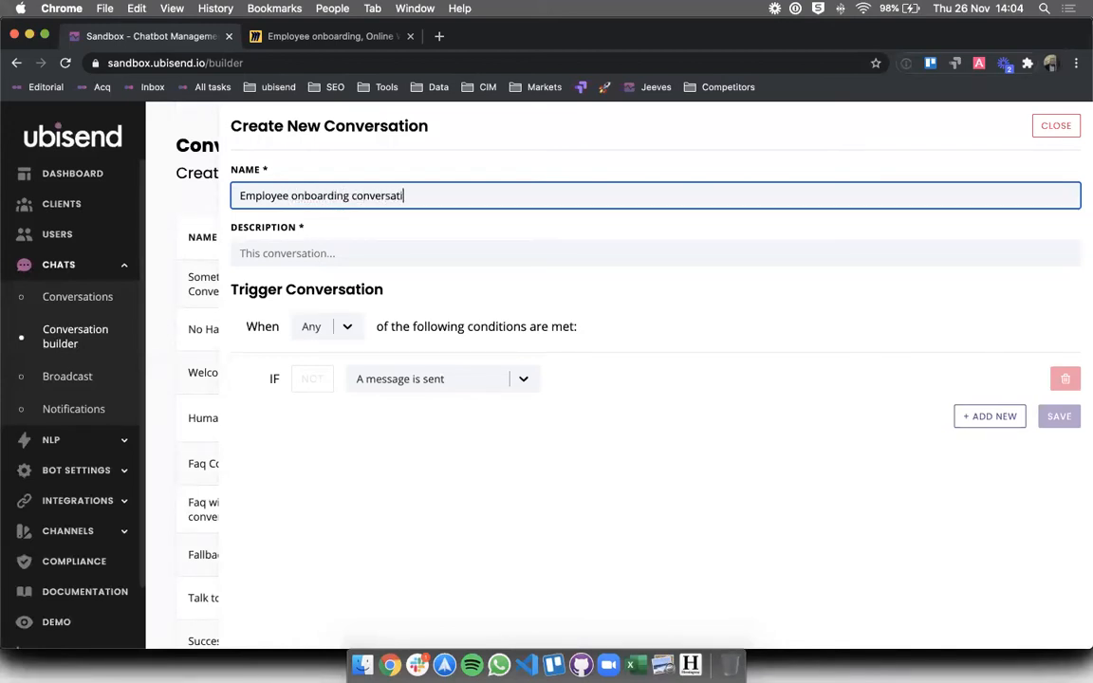
click(568, 254)
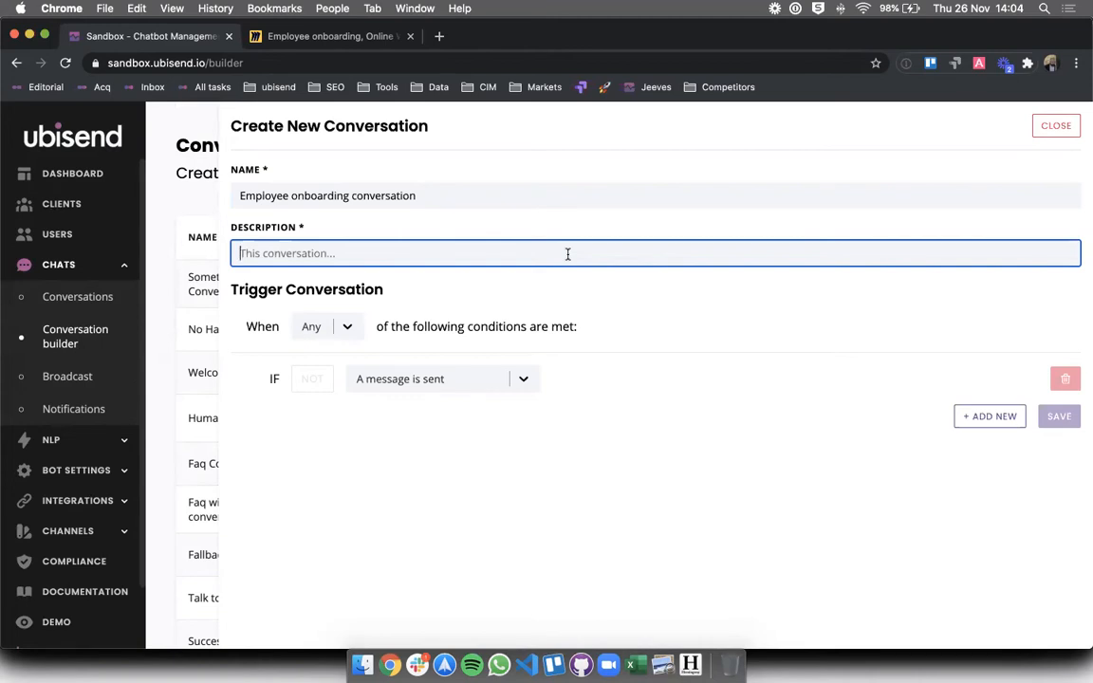
- Describe it as helping new employees submit personal details and reach the right training session
text(This)
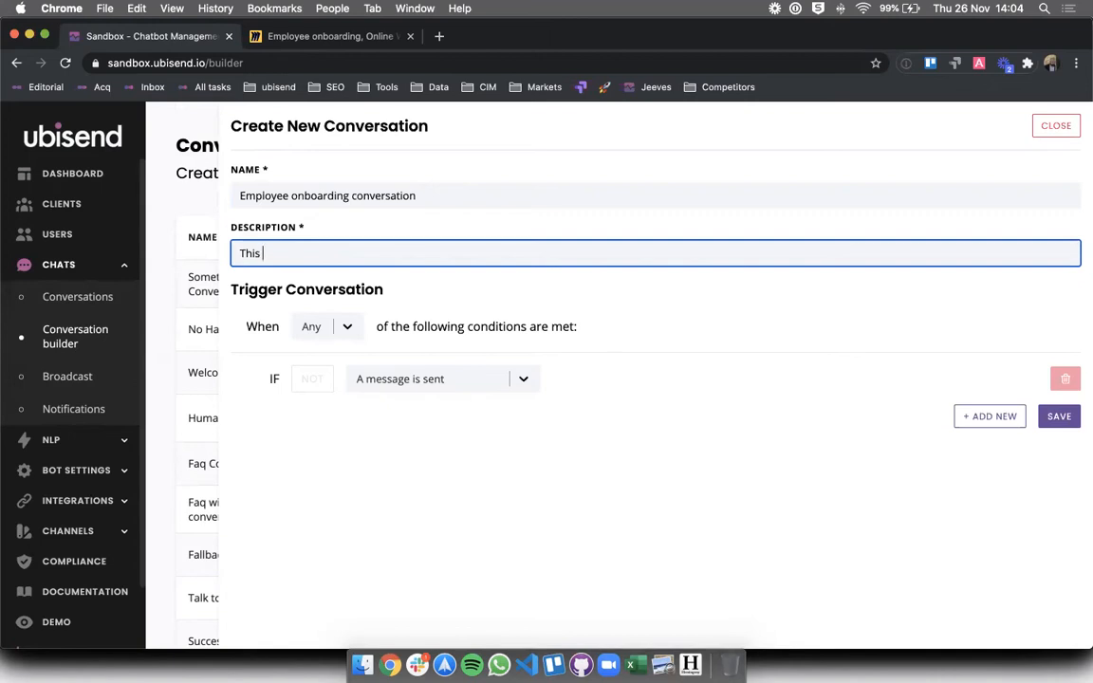
text(conversation helps new employees submit the)
key(BackSpace)
key(BackSpace)
text(their personal details and drives them to the right training session.)
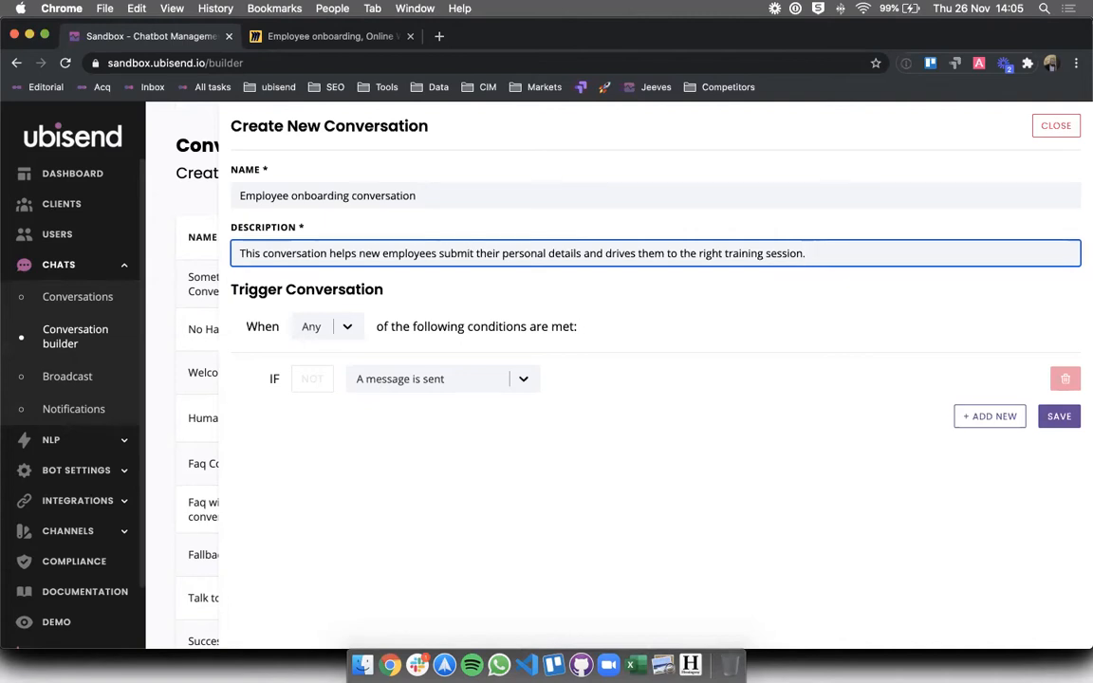
- Browse the trigger condition's Subject, Event and Error options, then filter them by 'first'
click(474, 380)
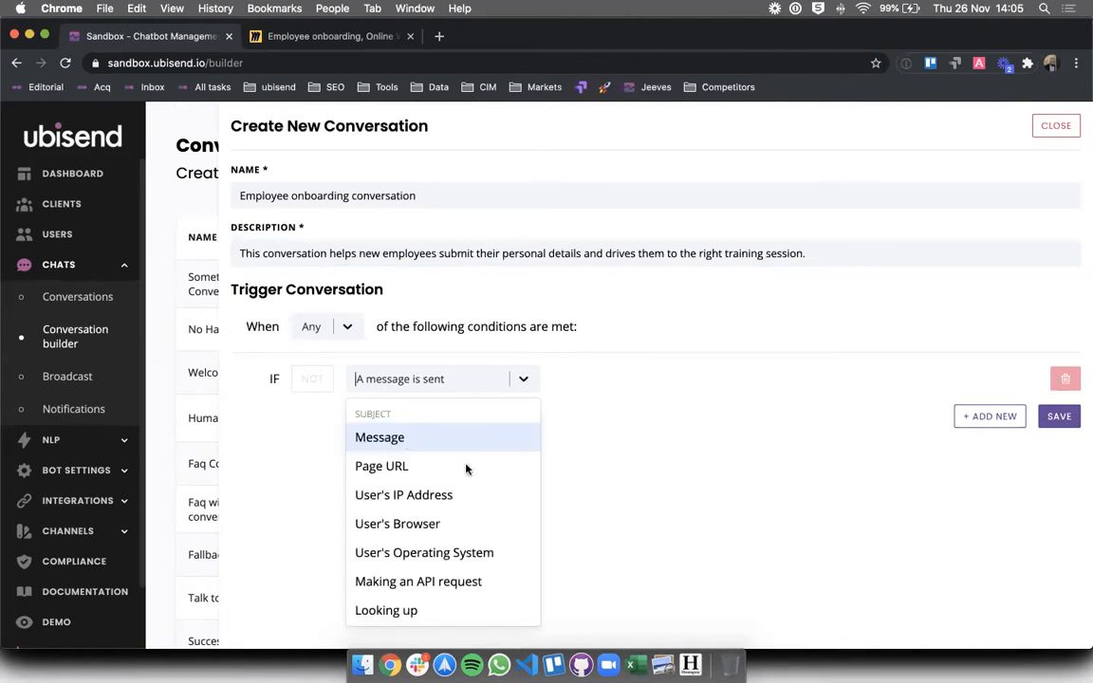
scroll(463, 488, down, 15)
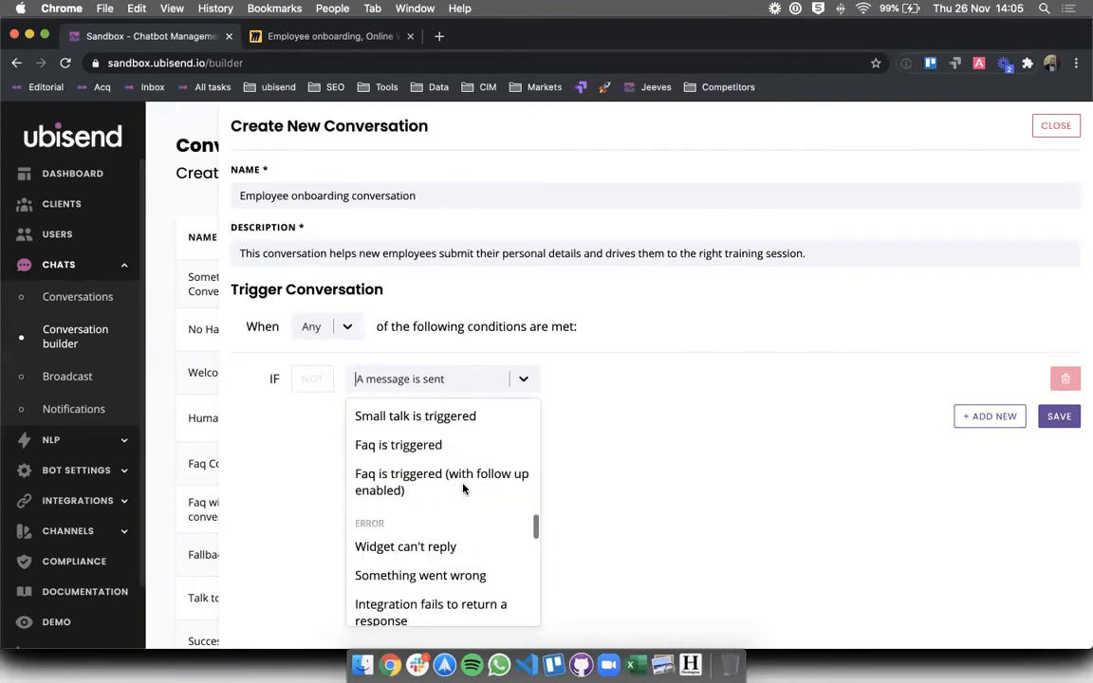
scroll(463, 488, down, 5)
scroll(463, 488, up, 6)
scroll(463, 487, up, 15)
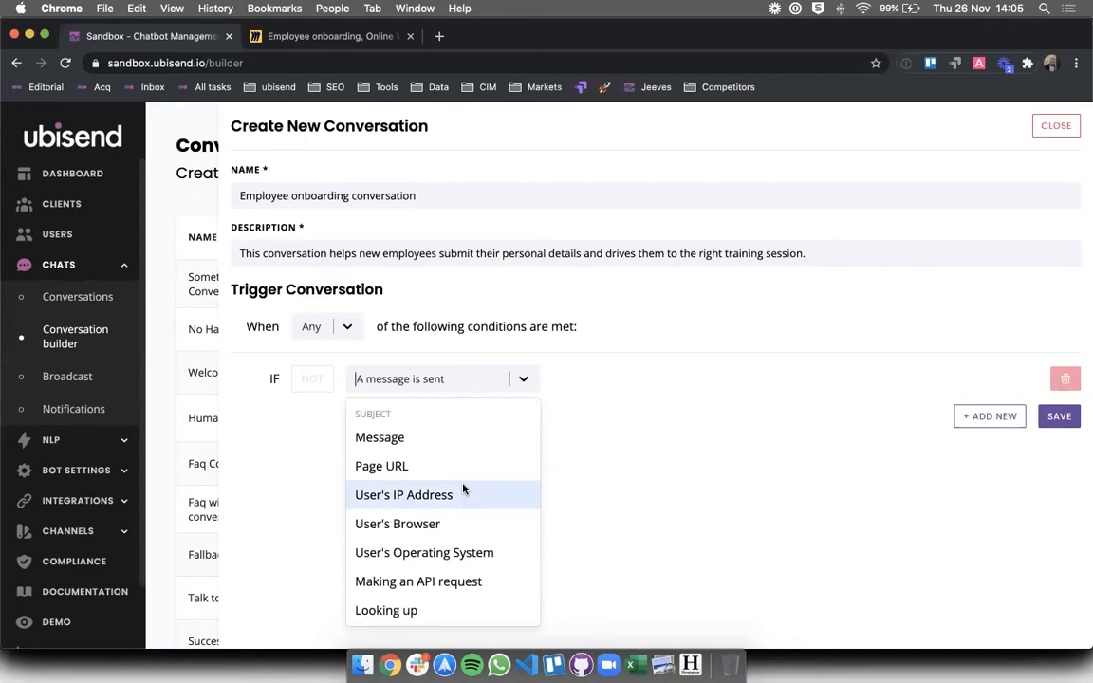
scroll(463, 487, down, 5)
scroll(463, 488, down, 2)
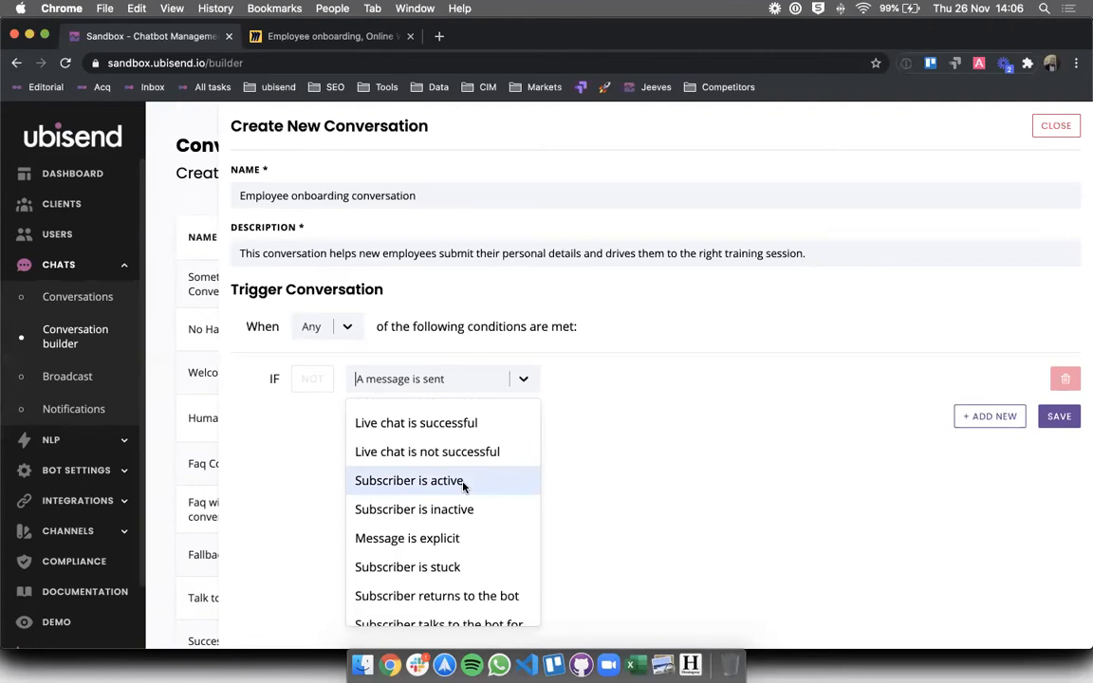
scroll(463, 487, down, 10)
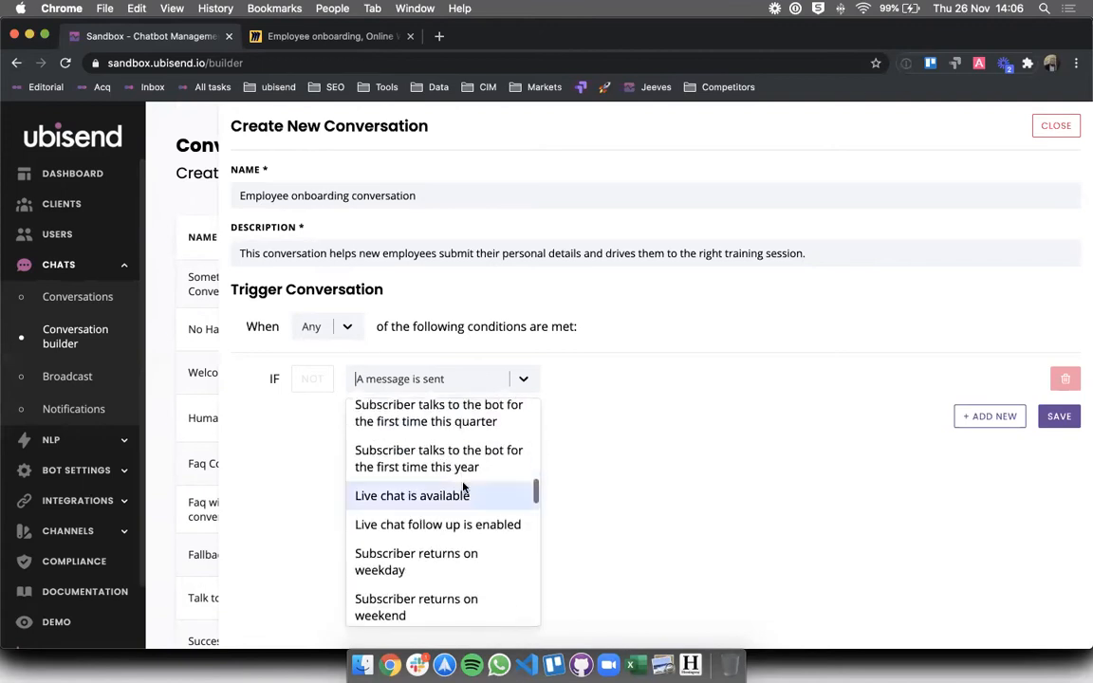
scroll(463, 487, down, 6)
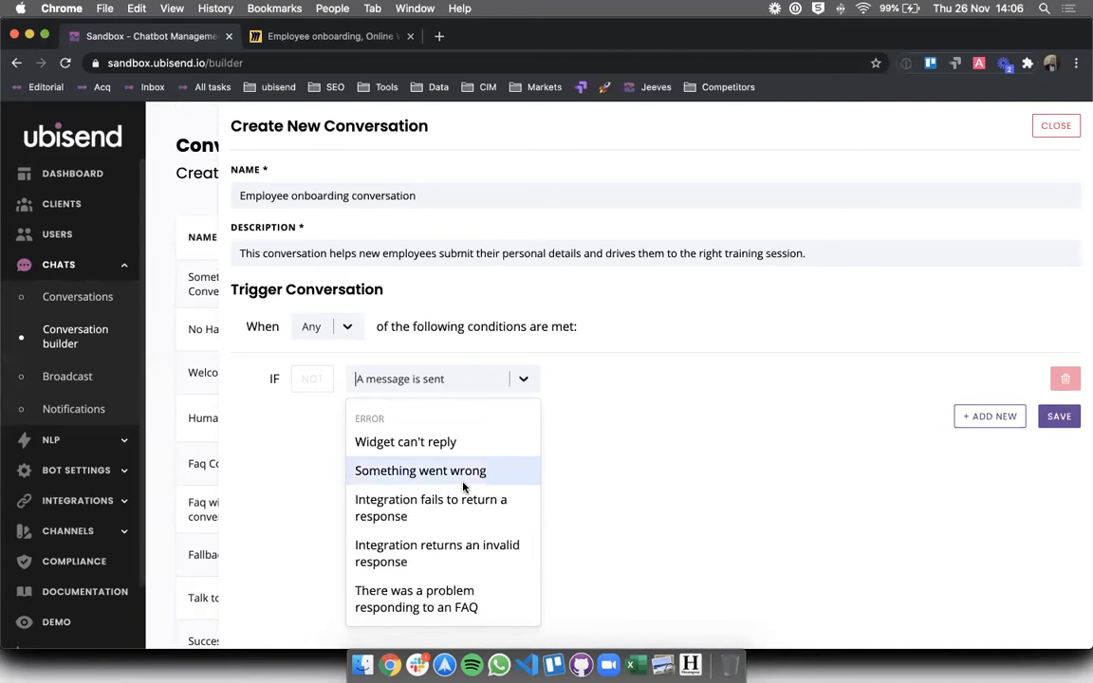
scroll(463, 488, up, 20)
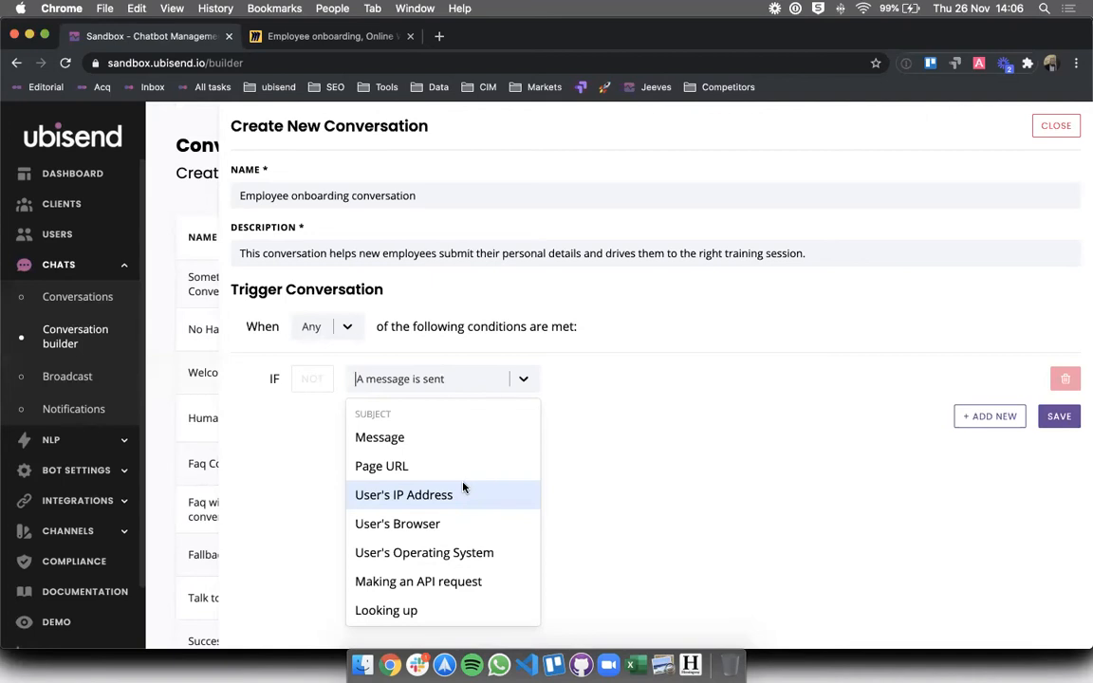
scroll(435, 492, down, 1)
text(first)
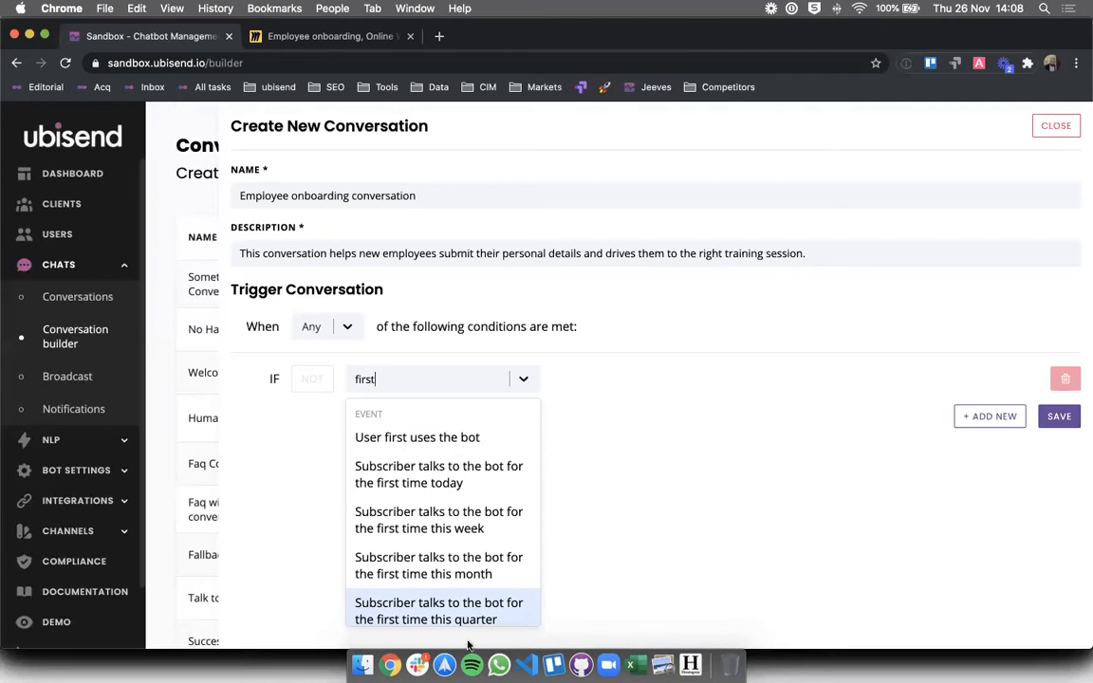
- Clear the filter and set the trigger condition to Message Equals
scroll(468, 638, down, 3)
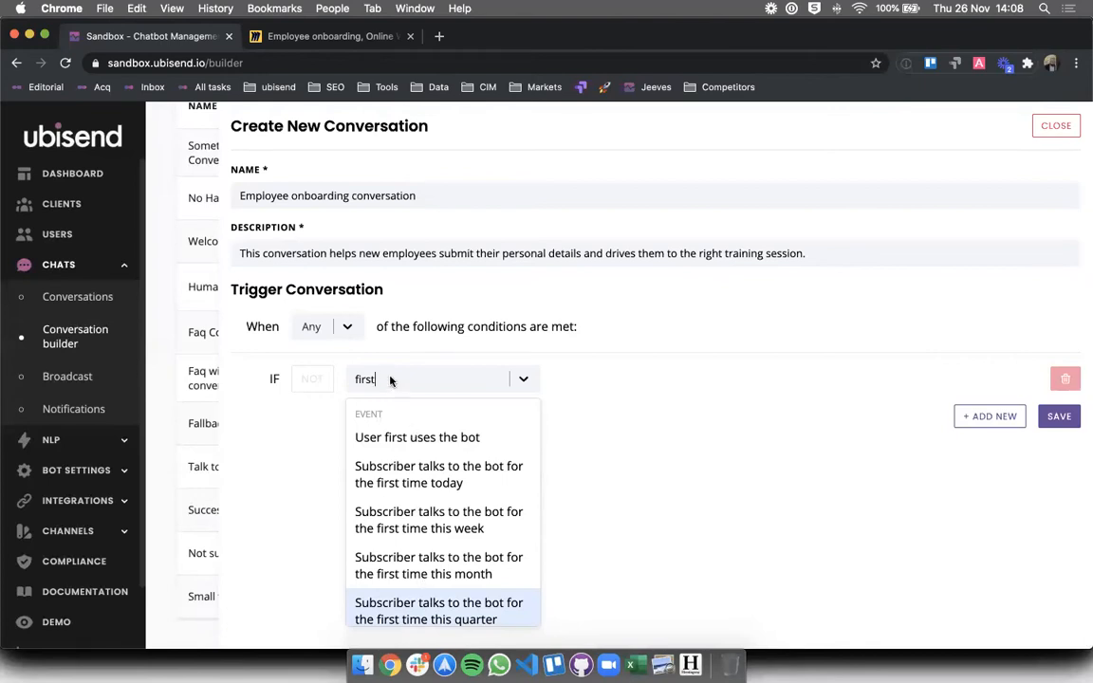
click(390, 377)
click(388, 375)
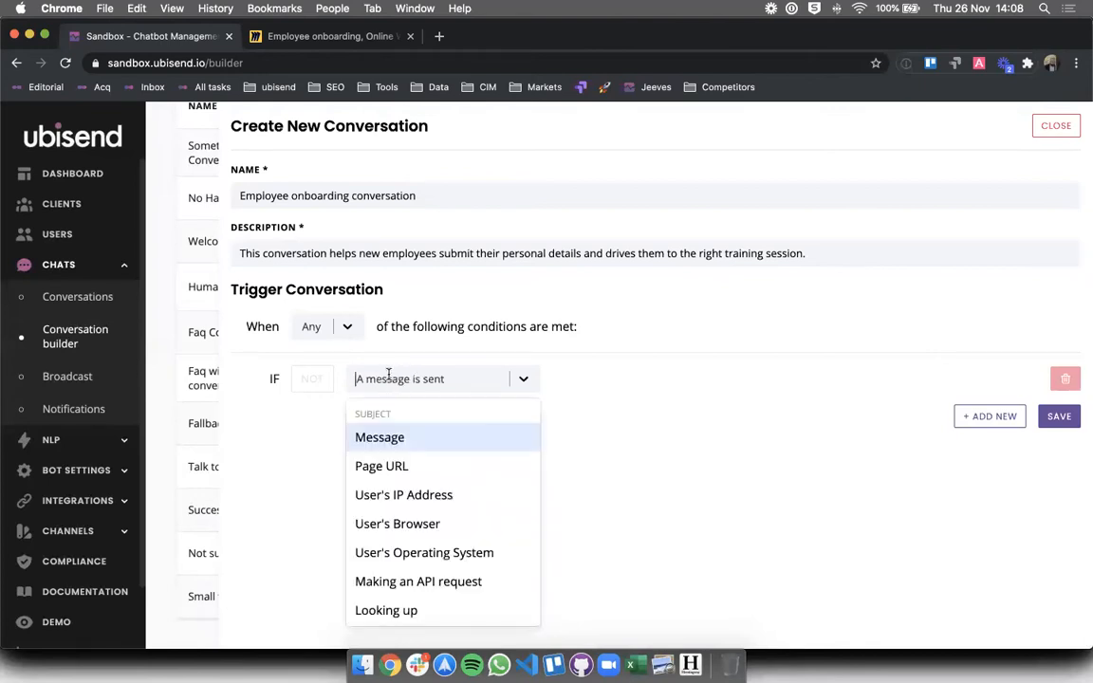
click(387, 445)
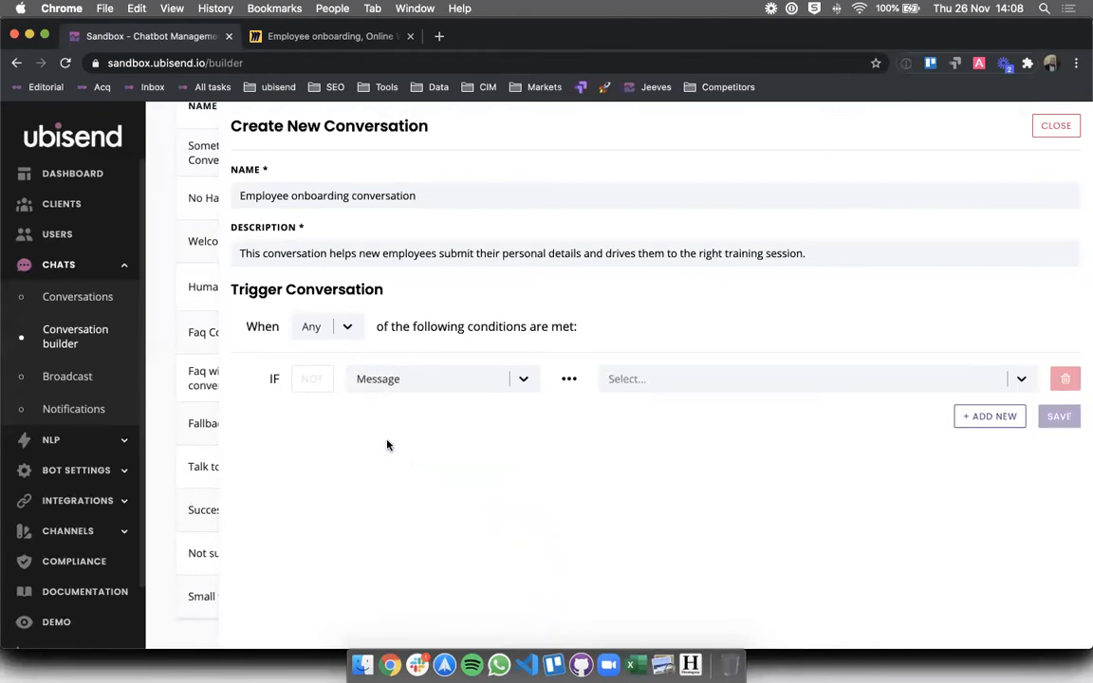
click(635, 380)
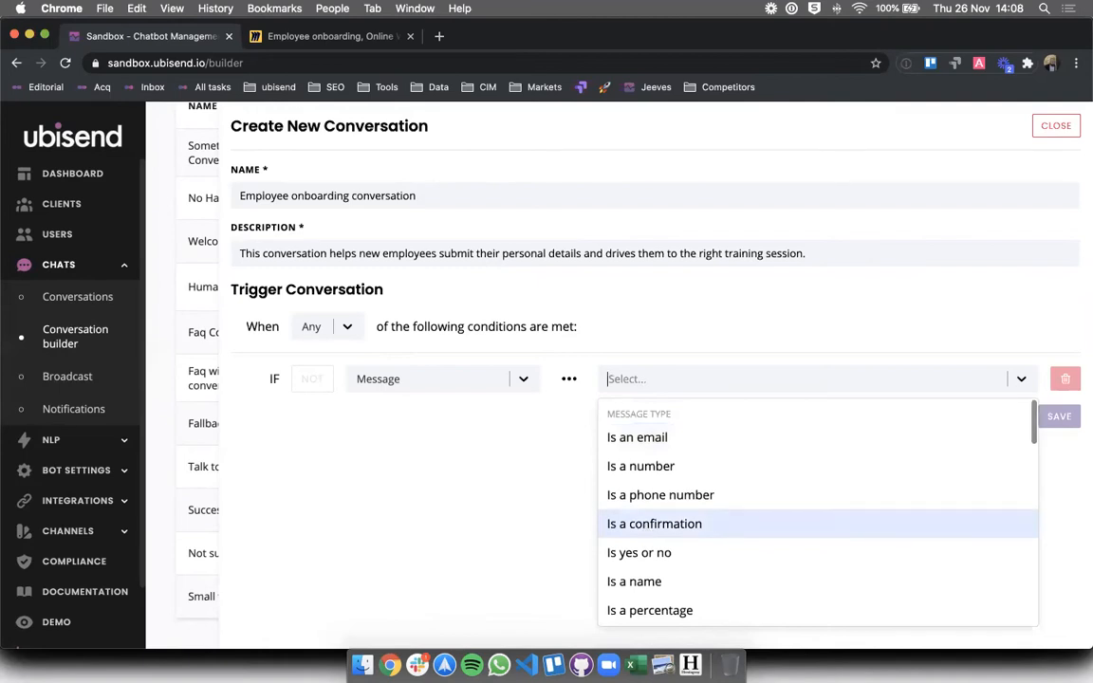
text(equ)
click(655, 433)
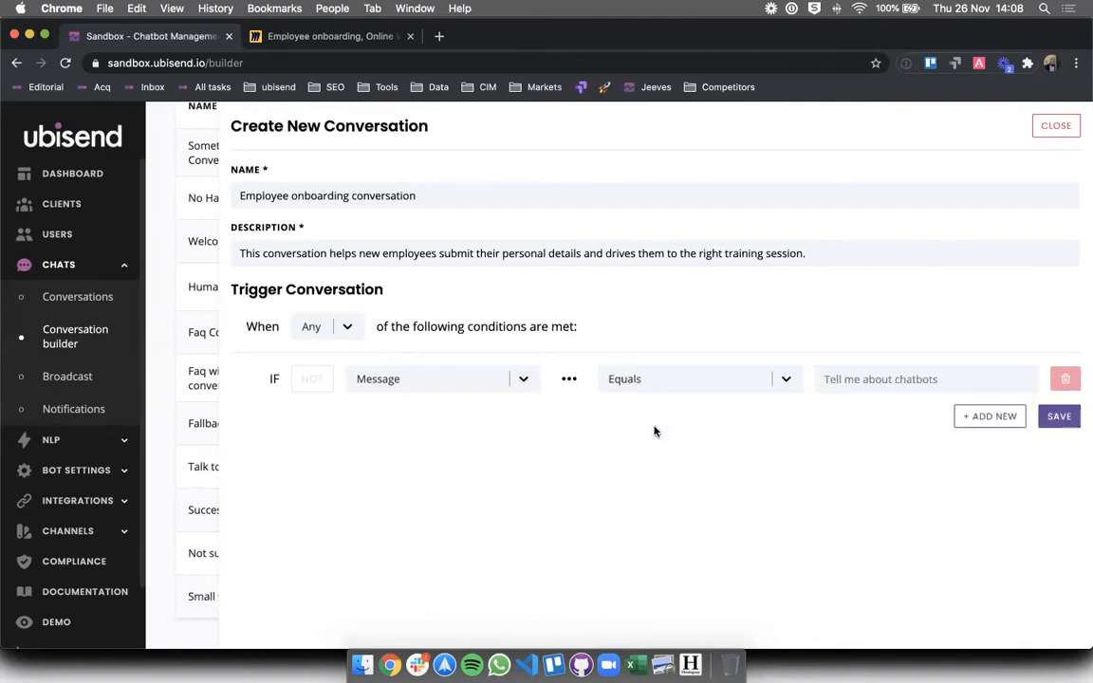
- Set the trigger value to 'onboarding' and save the conversation to open its builder
click(847, 390)
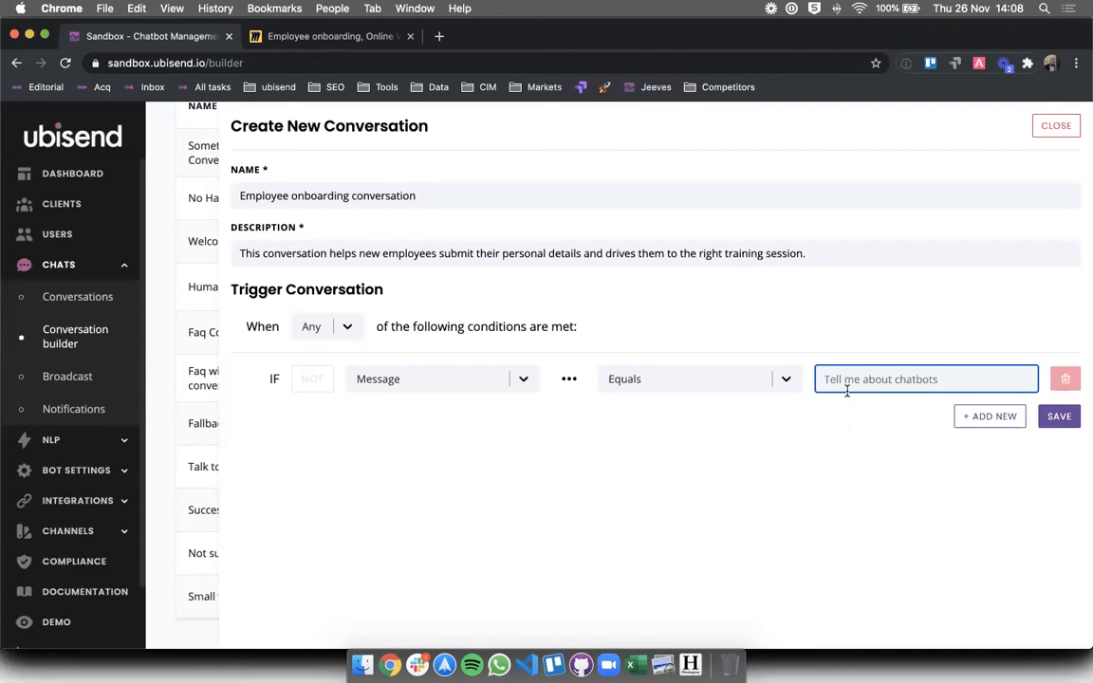
text(onboarding)
click(916, 448)
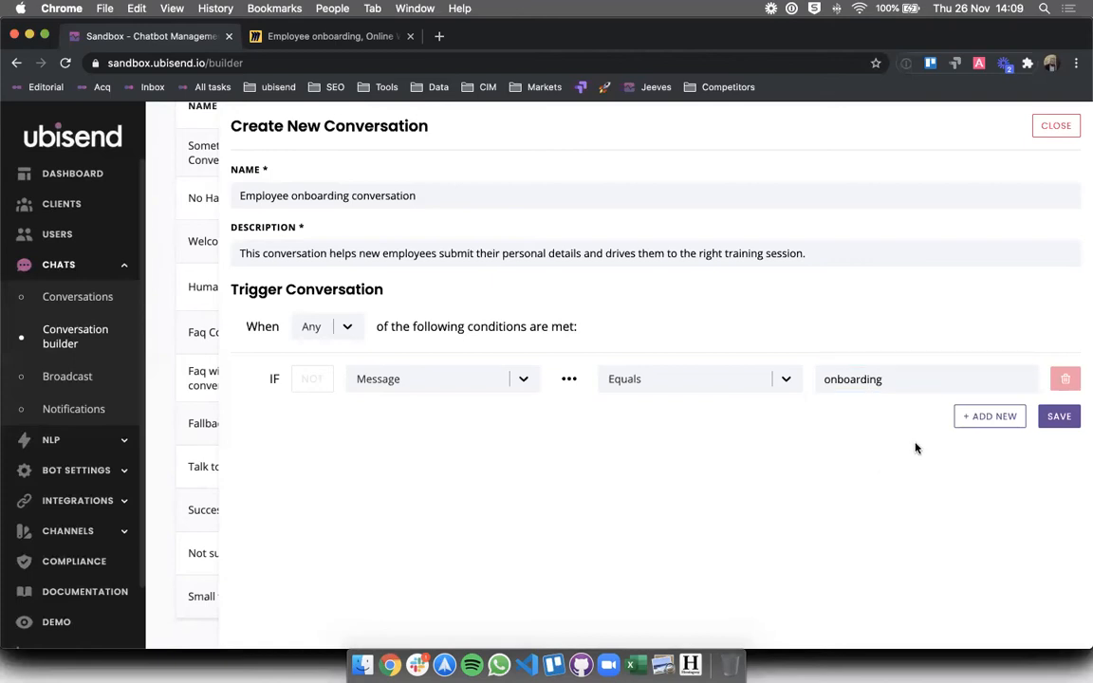
click(1058, 425)
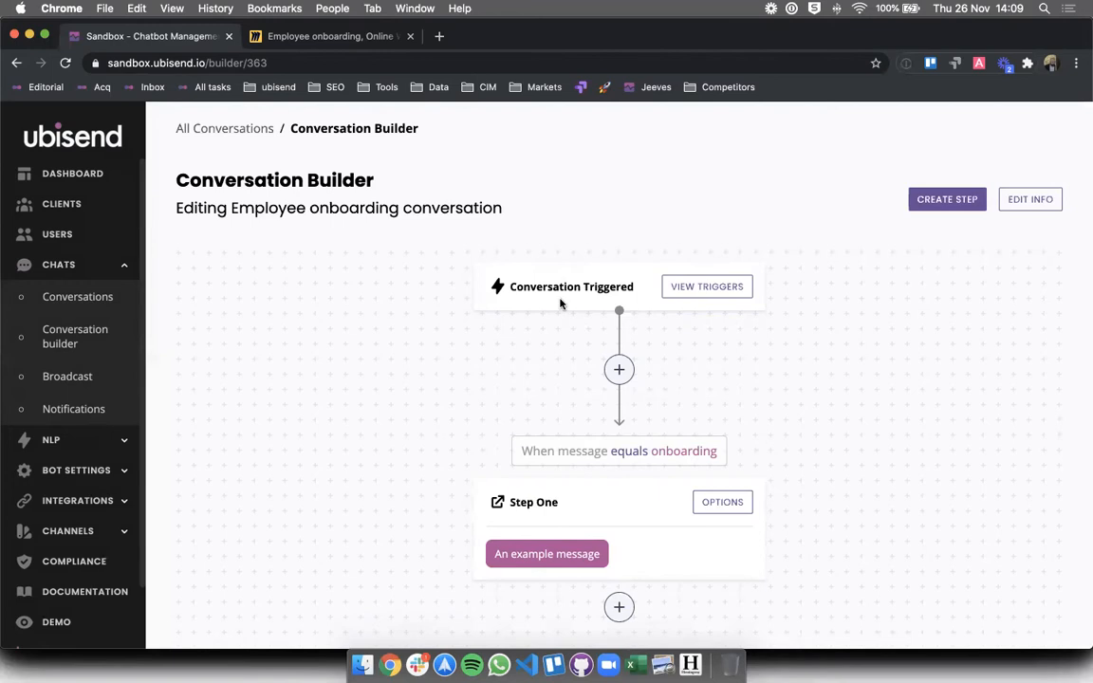
scroll(565, 300, down, 1)
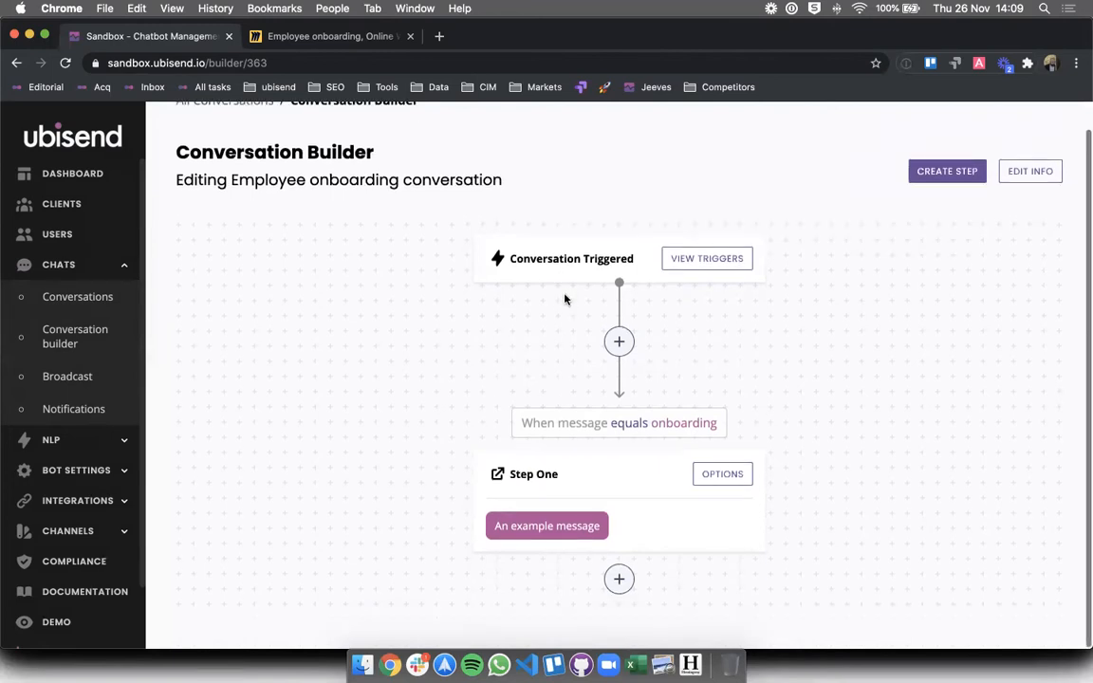
- Check the onboarding trigger's conditions in the Conversation Triggers panel, then close it
click(692, 269)
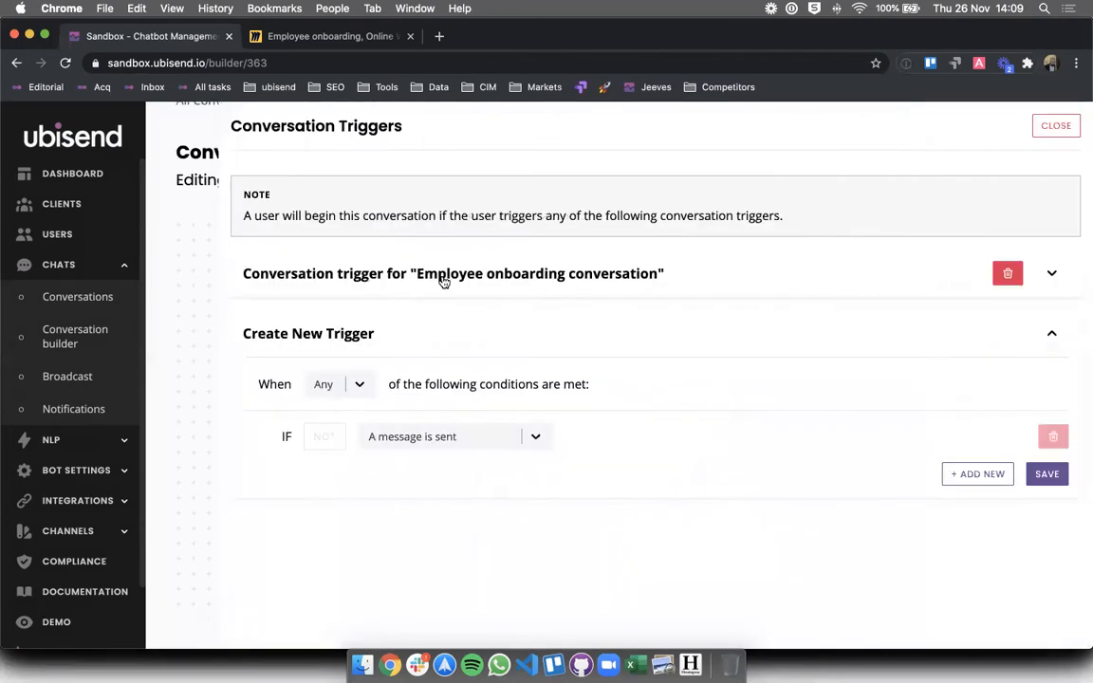
click(343, 281)
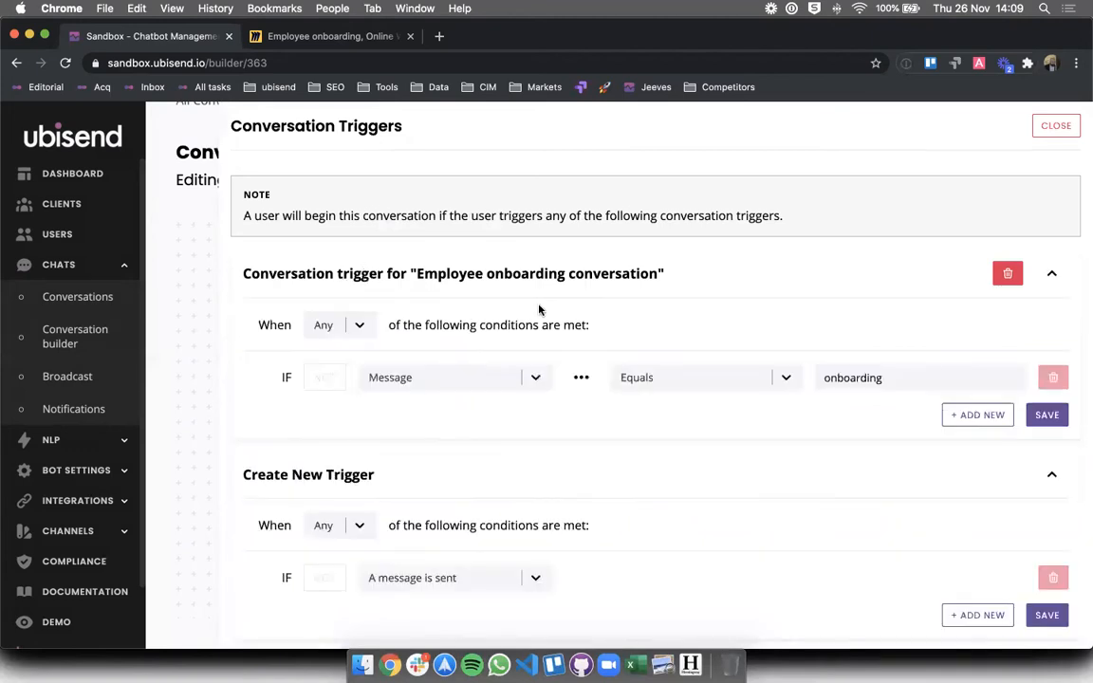
click(1055, 126)
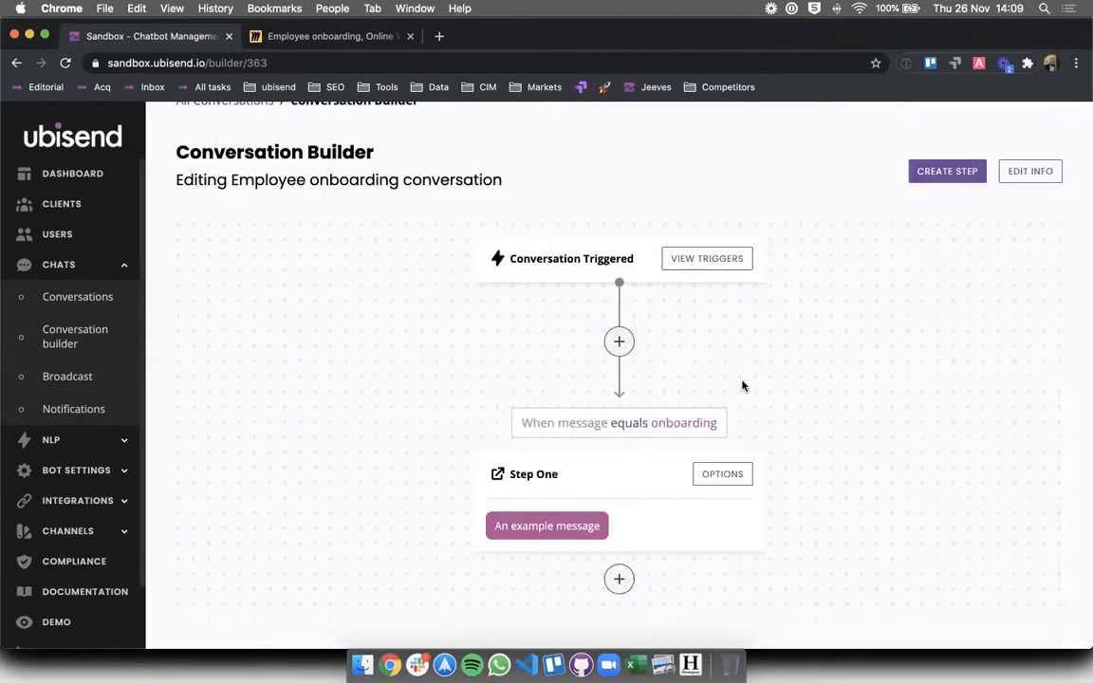
triple_click(529, 420)
click(528, 419)
drag(506, 472, 570, 527)
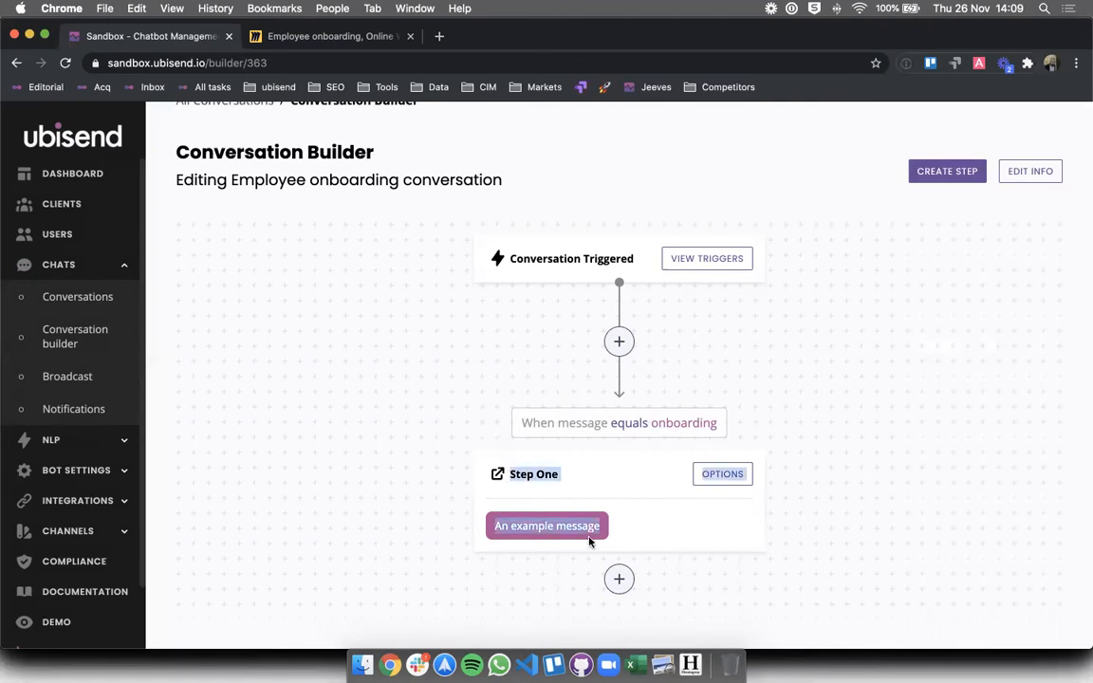
click(446, 486)
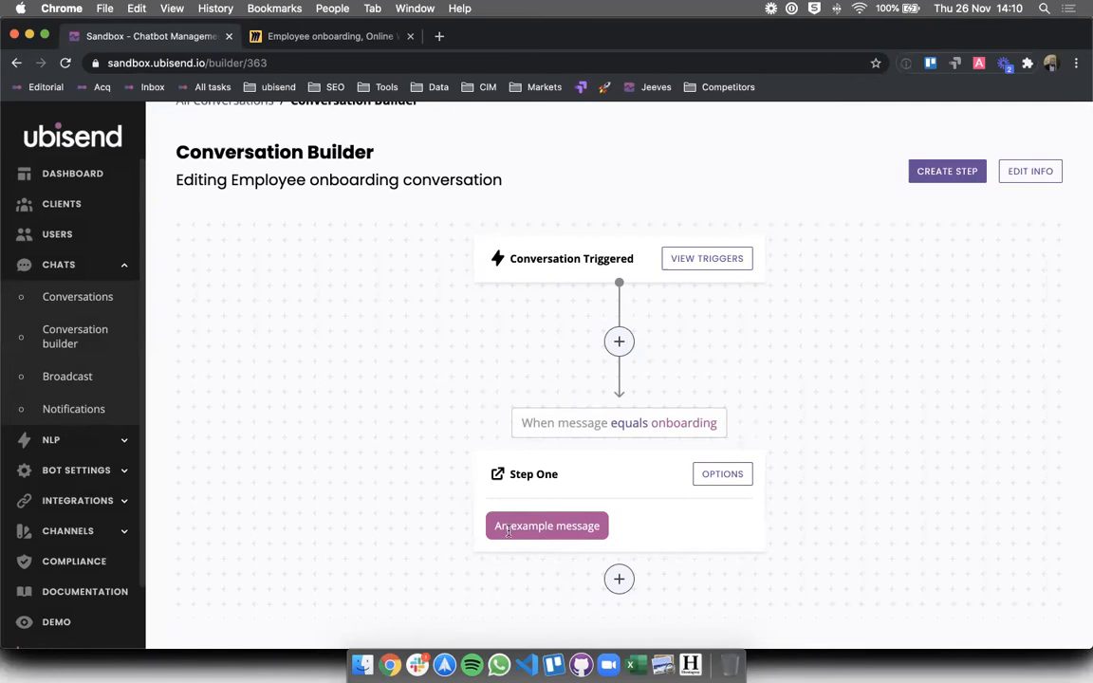
- Rename Step One to 'Welcome' in its options and save
click(710, 474)
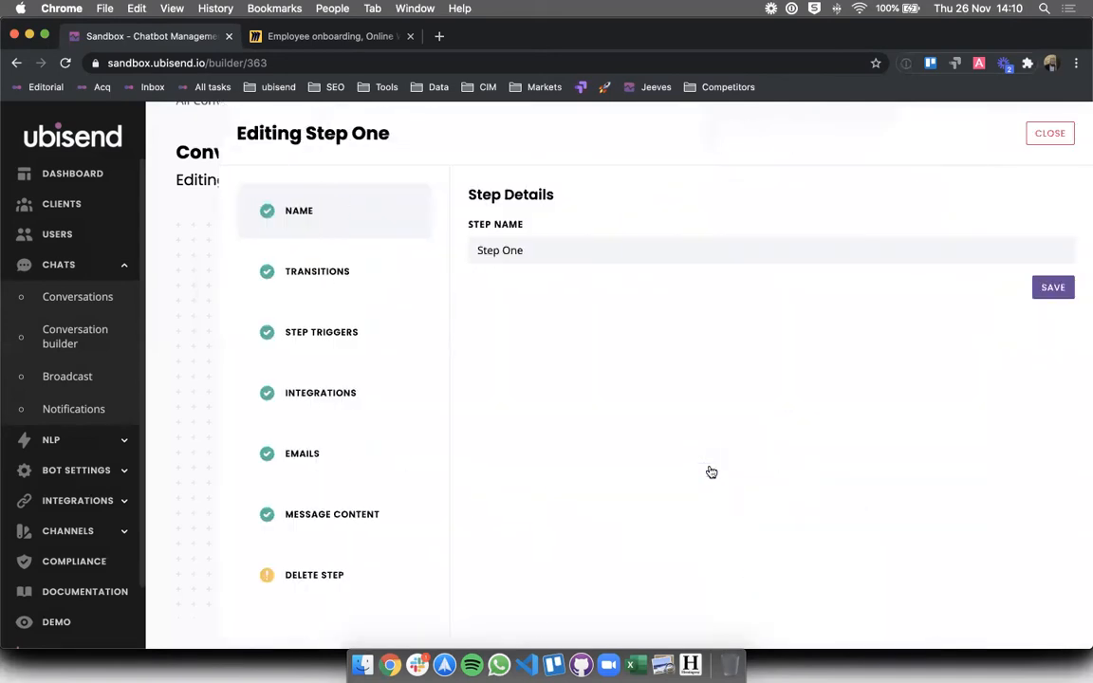
triple_click(550, 249)
text(Welcome)
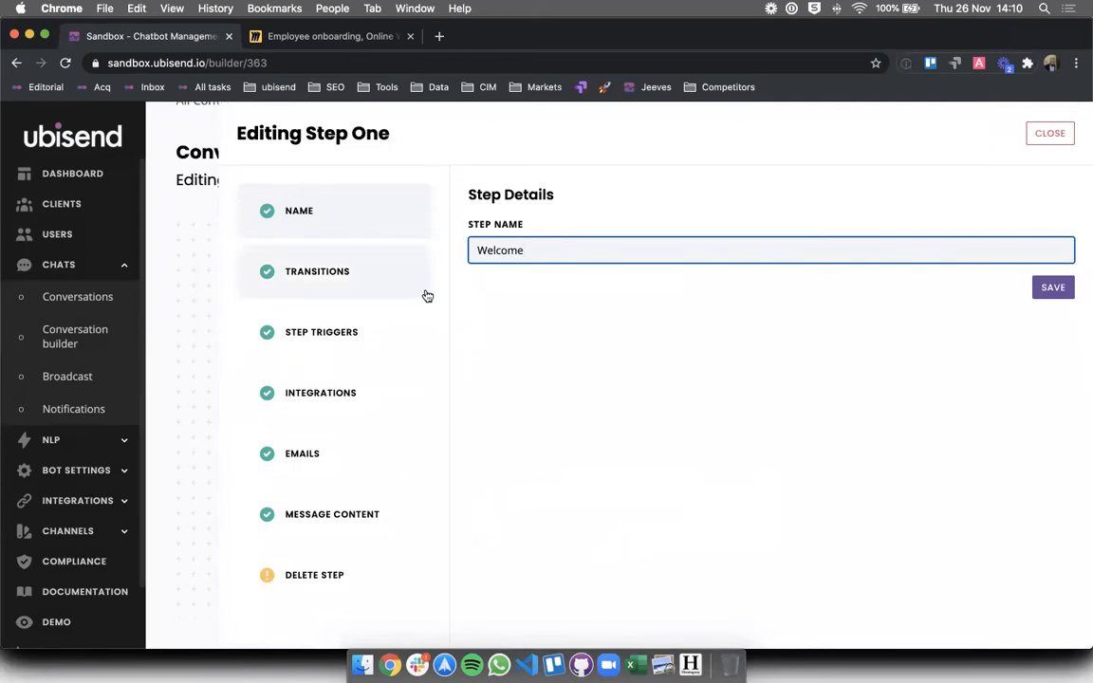
click(1044, 288)
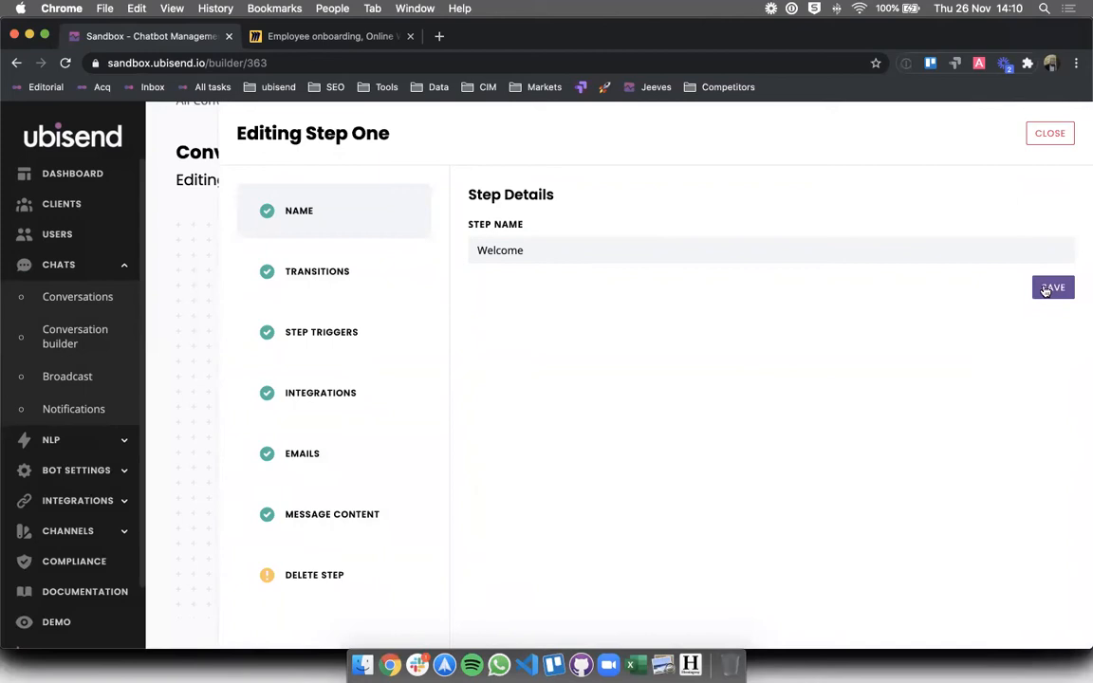
click(1052, 135)
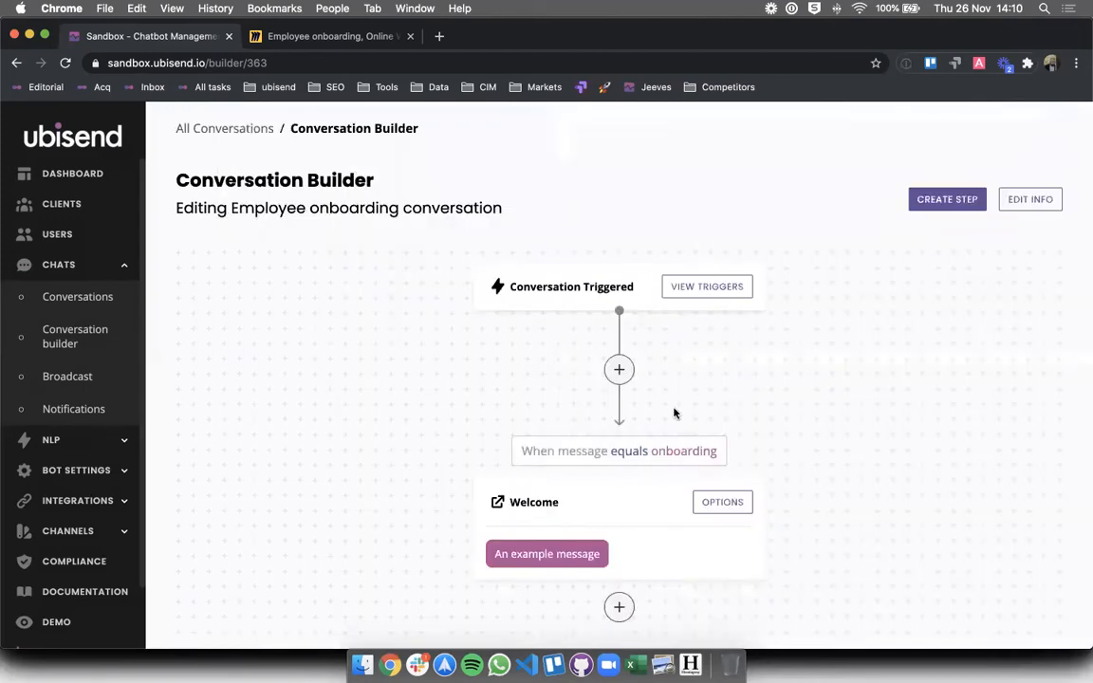
- Start a new step that follows the Welcome step
scroll(673, 415, down, 1)
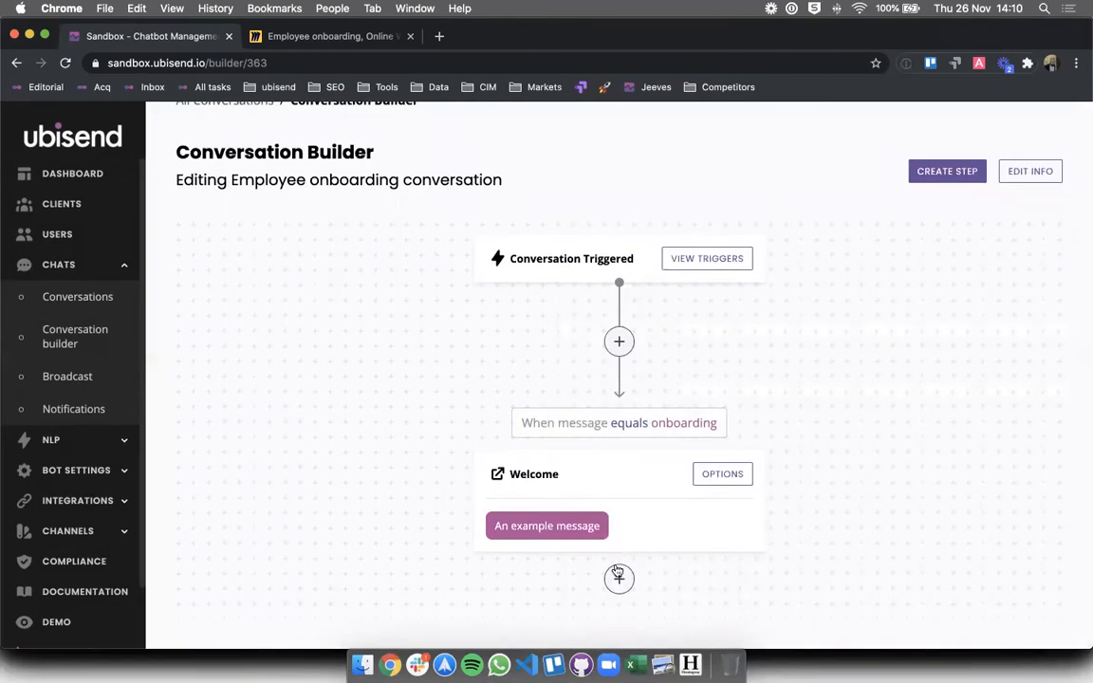
double_click(519, 467)
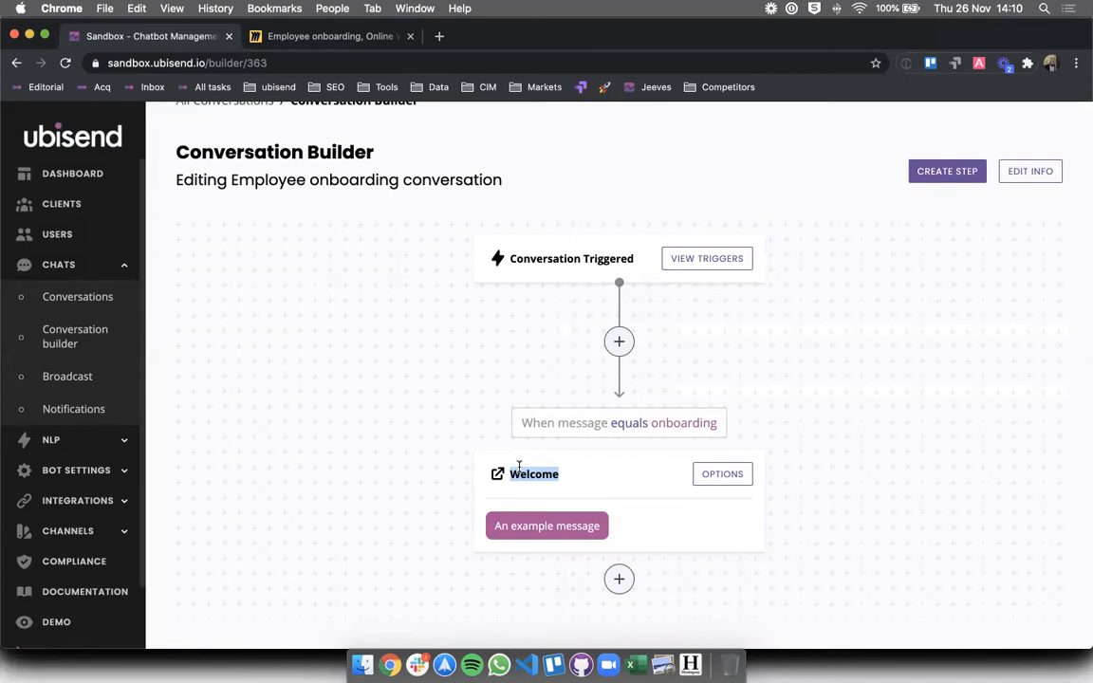
click(619, 578)
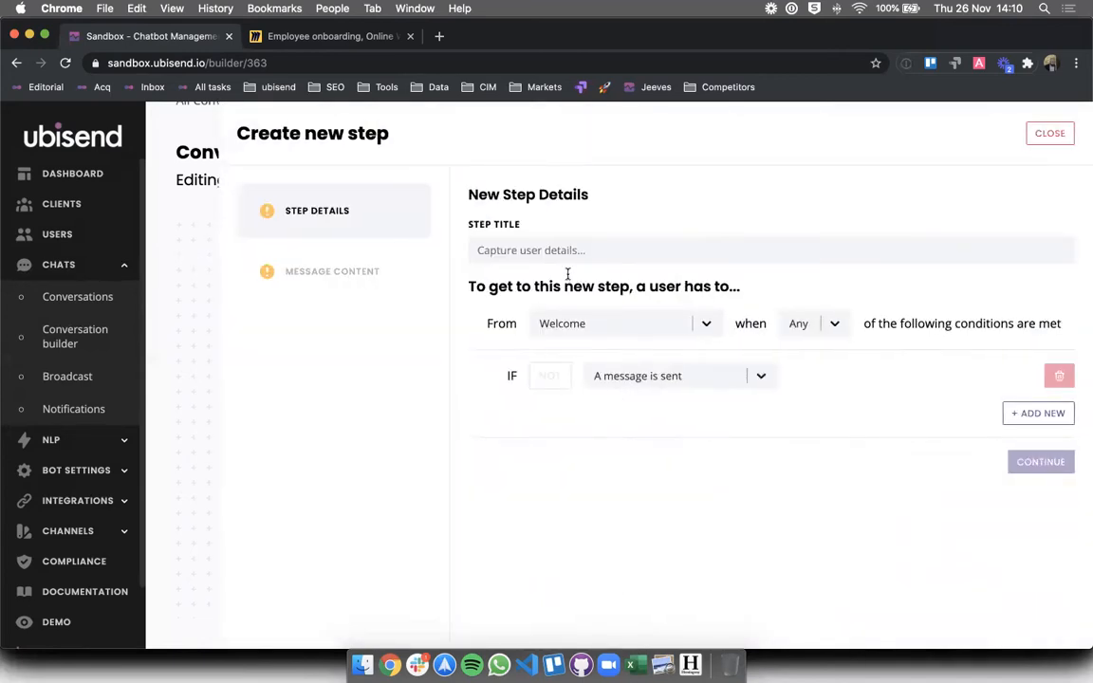
- Title the new step 'What is your role?', keeping From Welcome with 'A message is sent'
click(561, 254)
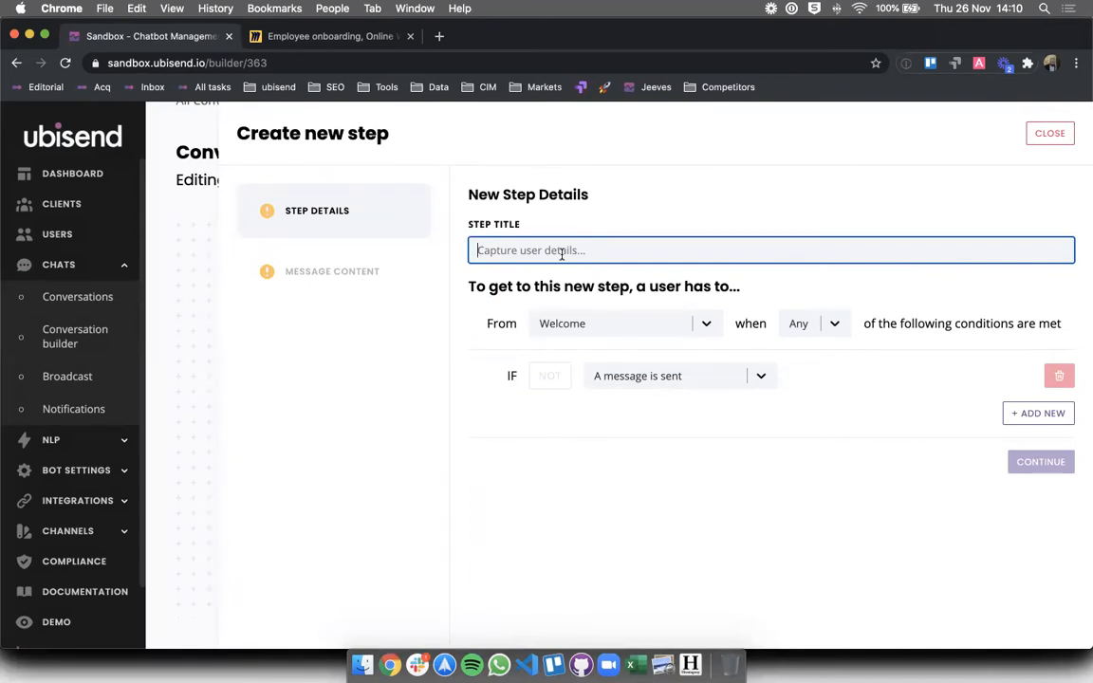
text(What is your role?)
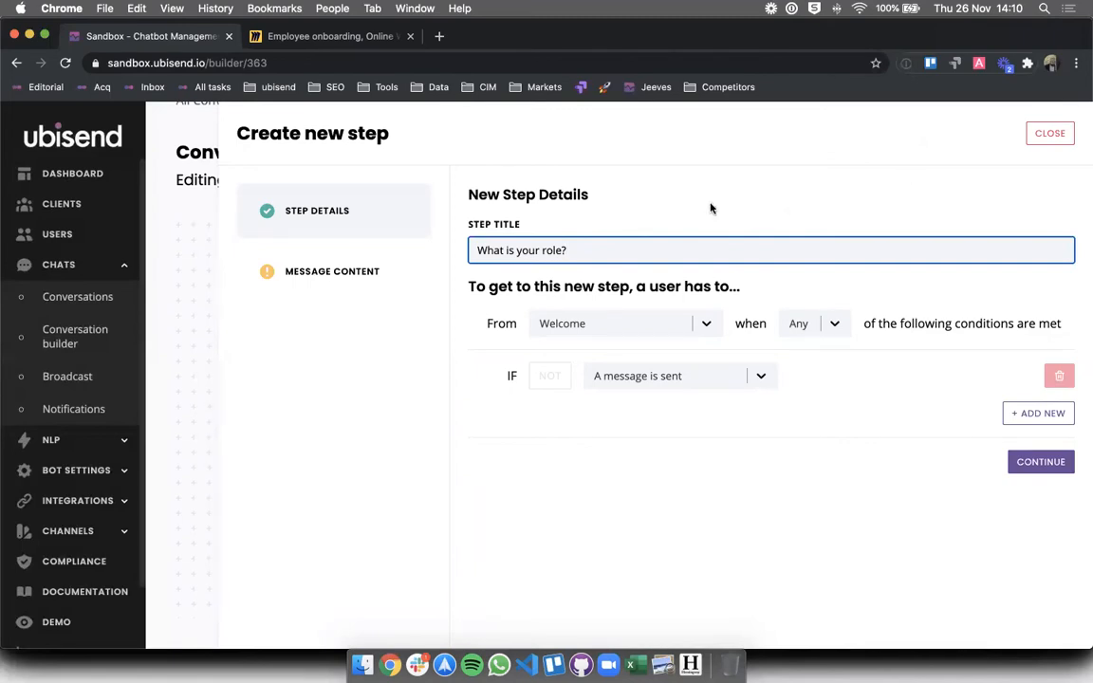
triple_click(629, 247)
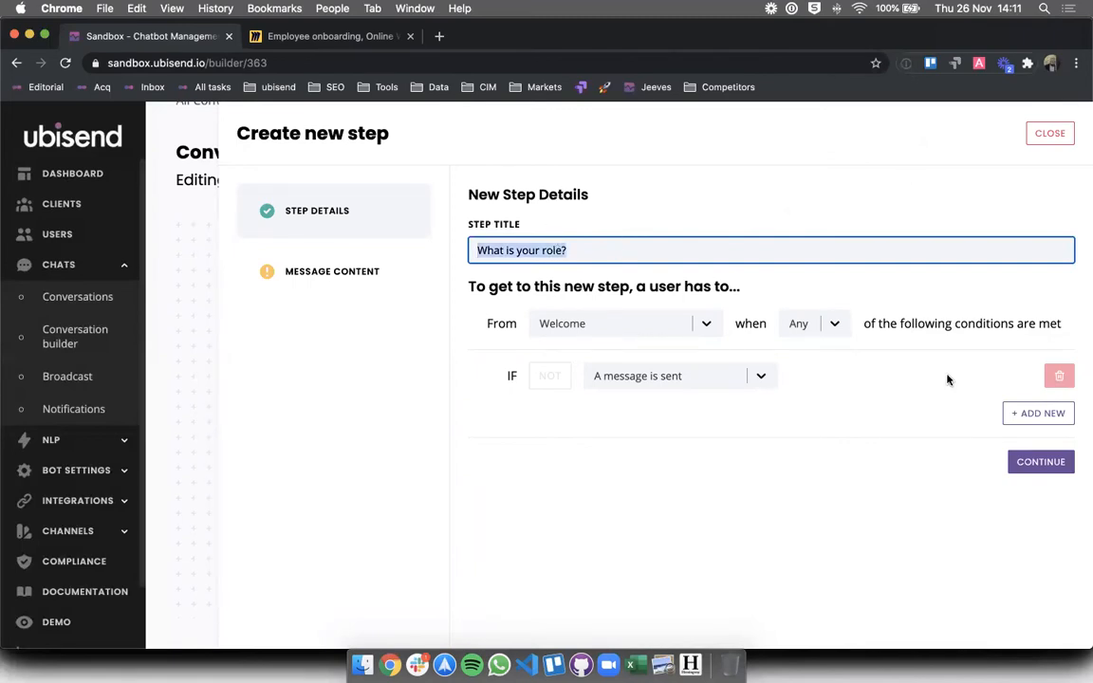
click(581, 253)
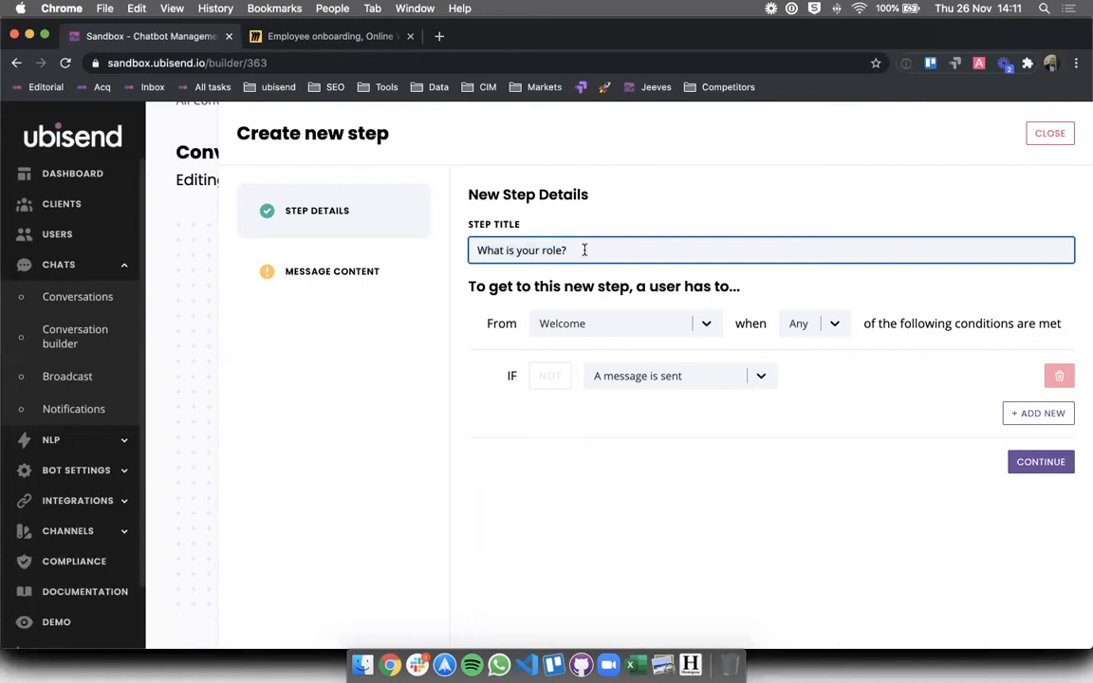
triple_click(582, 250)
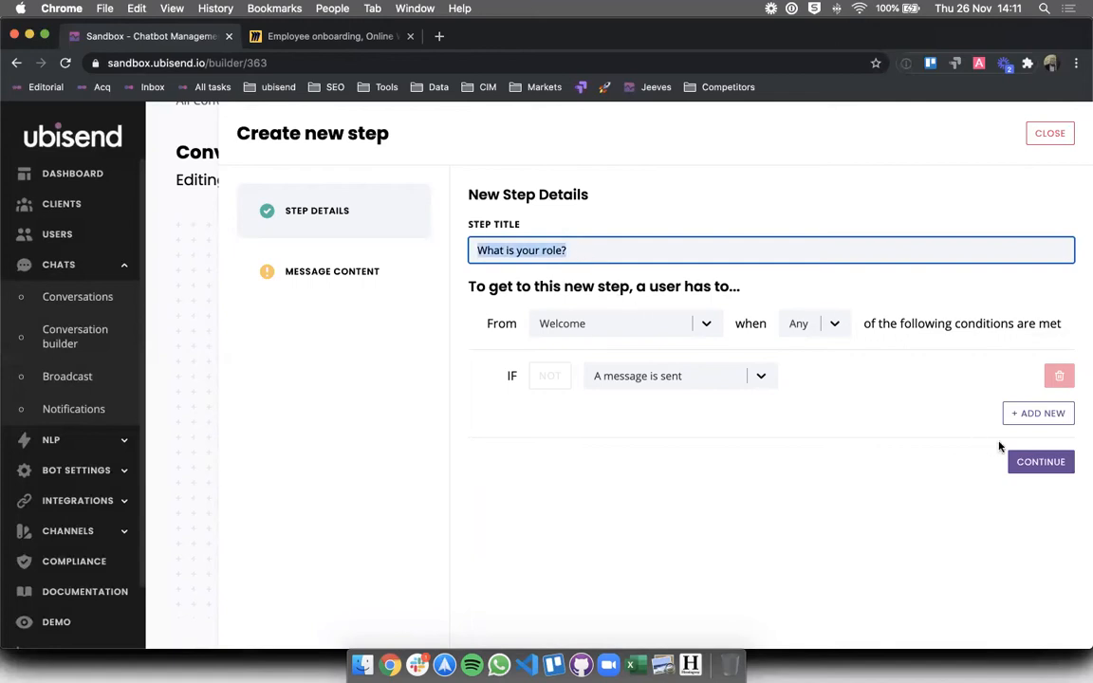
click(510, 295)
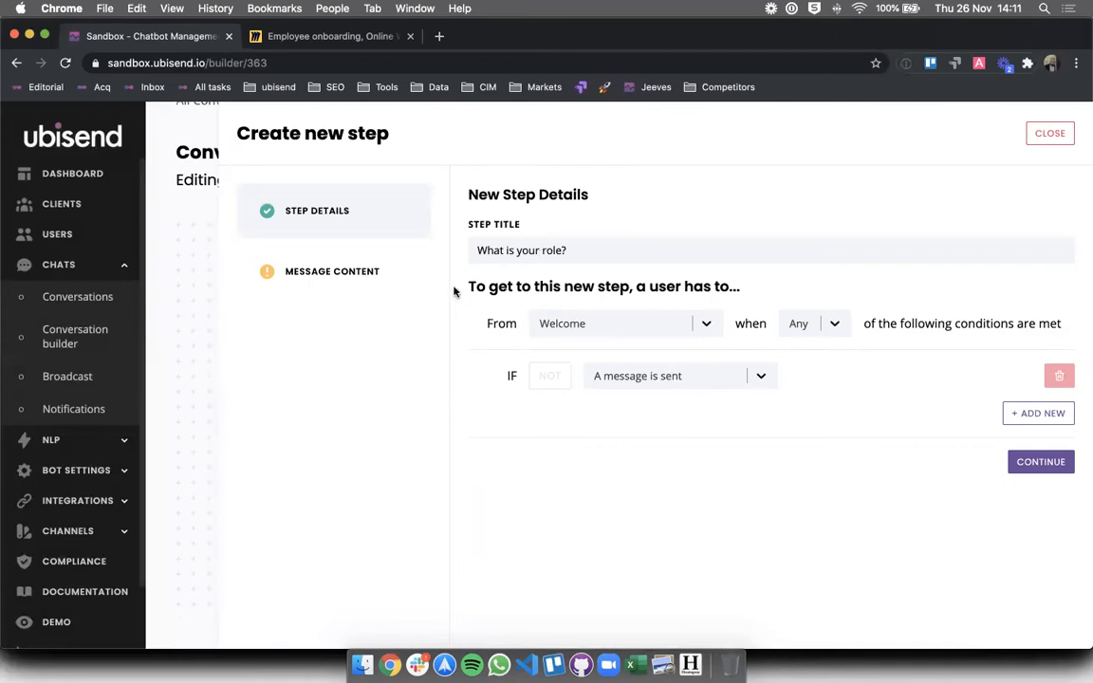
drag(467, 284, 696, 417)
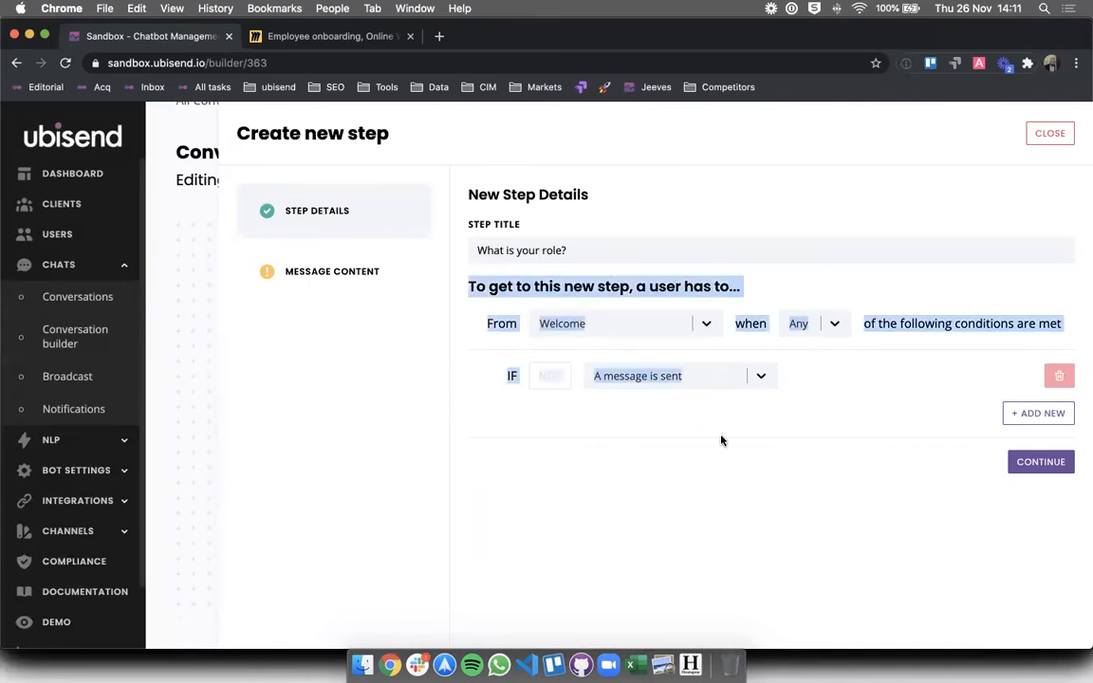
click(731, 457)
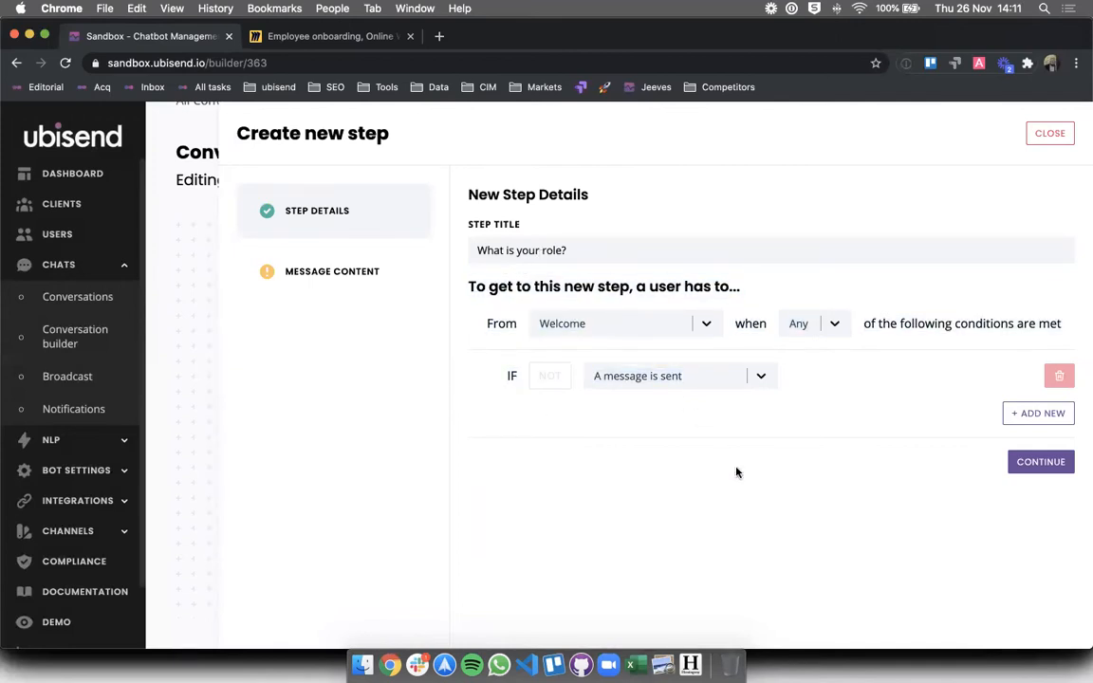
- Give the step the message 'What is your role at the company?' and create it
click(1041, 462)
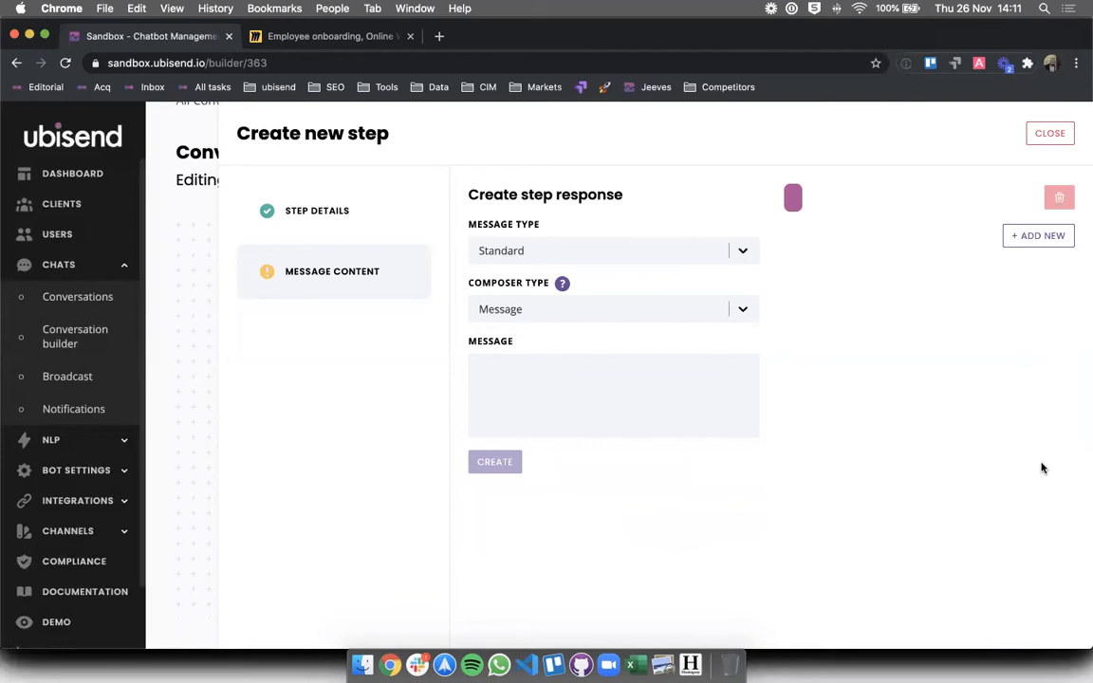
click(508, 373)
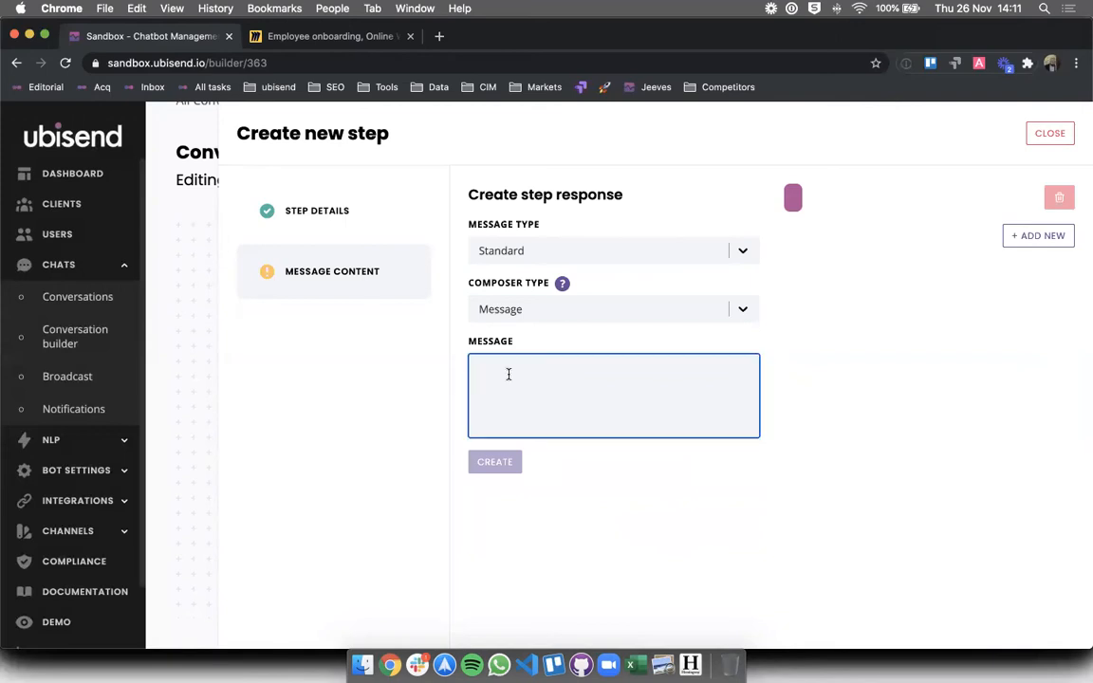
text(What is your role at th)
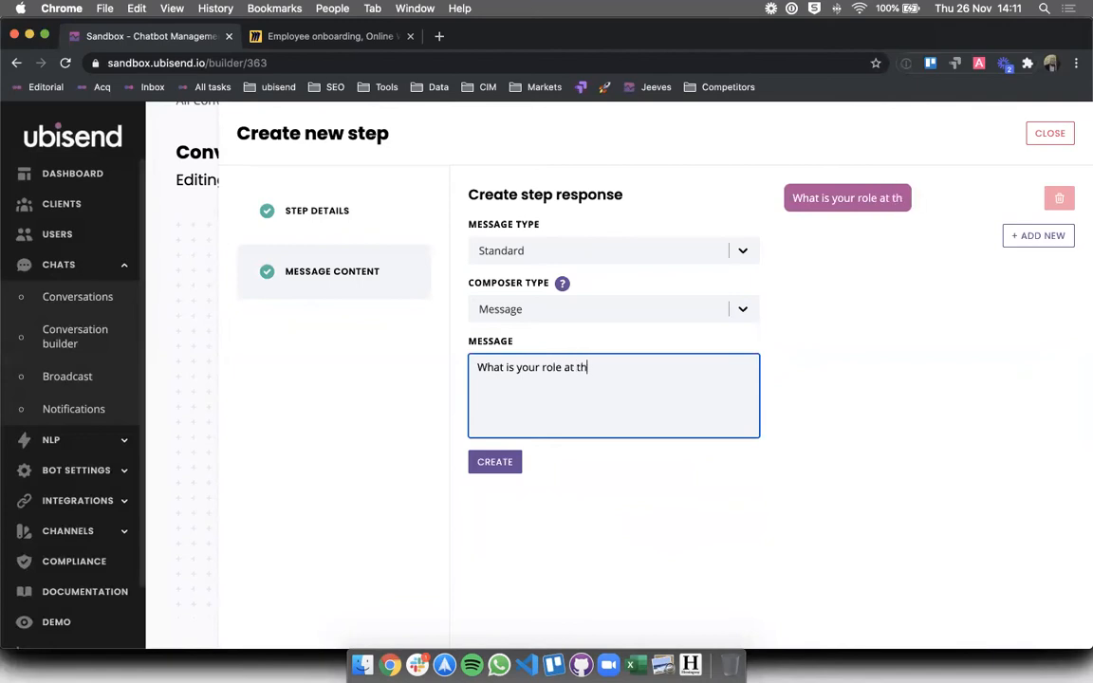
text(e company?)
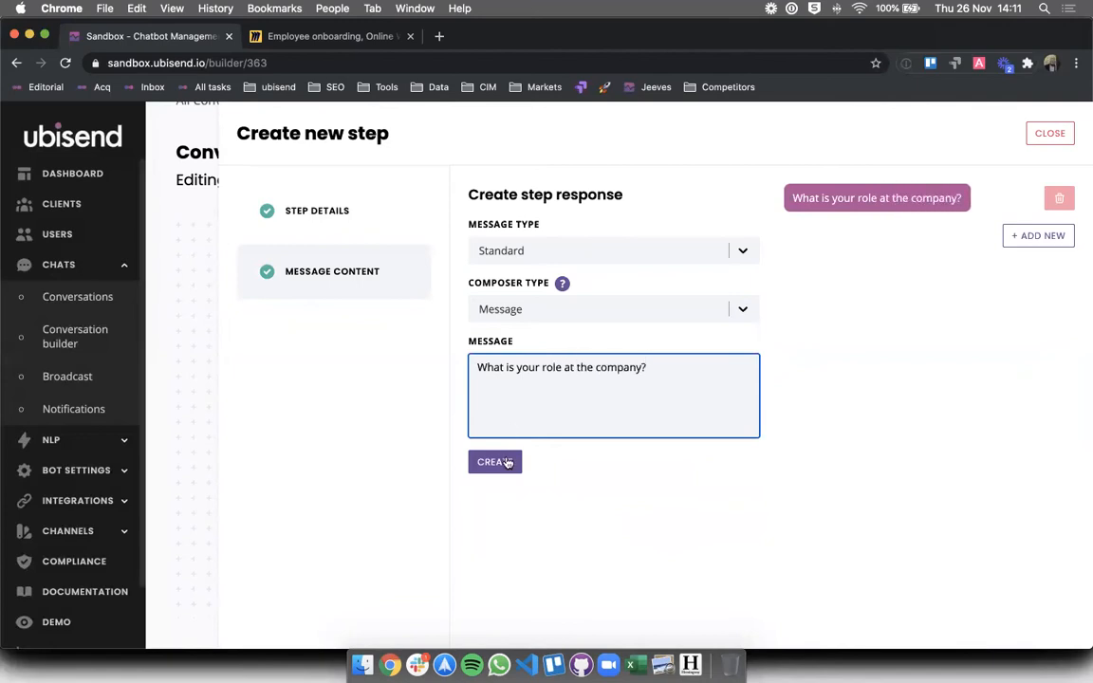
click(508, 462)
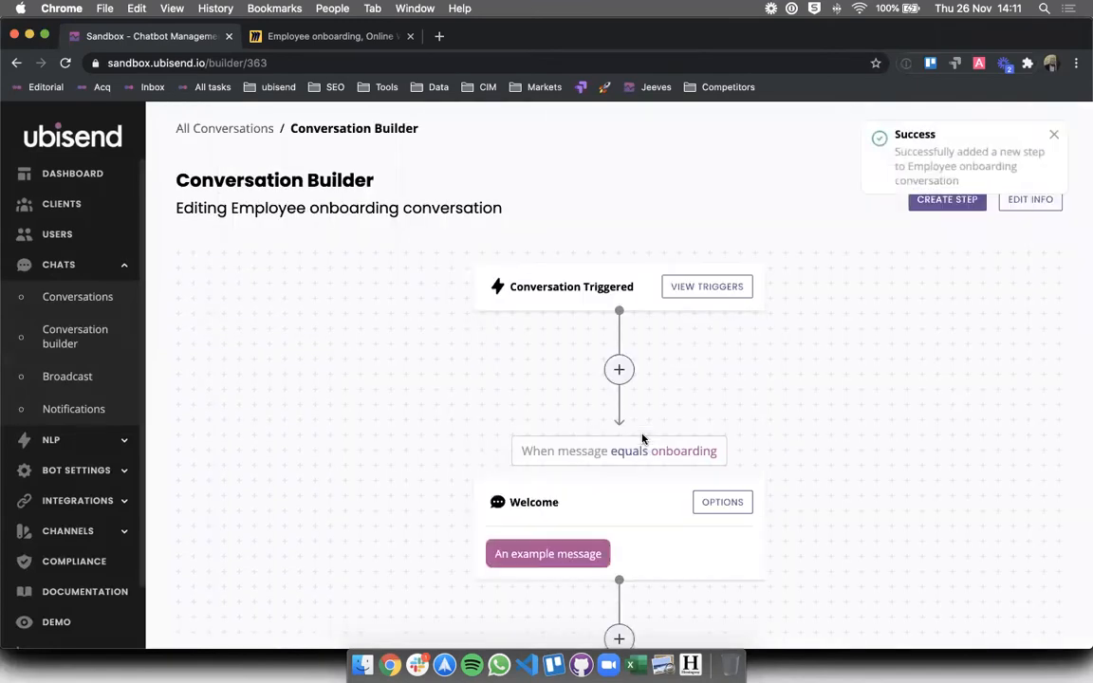
scroll(642, 440, down, 5)
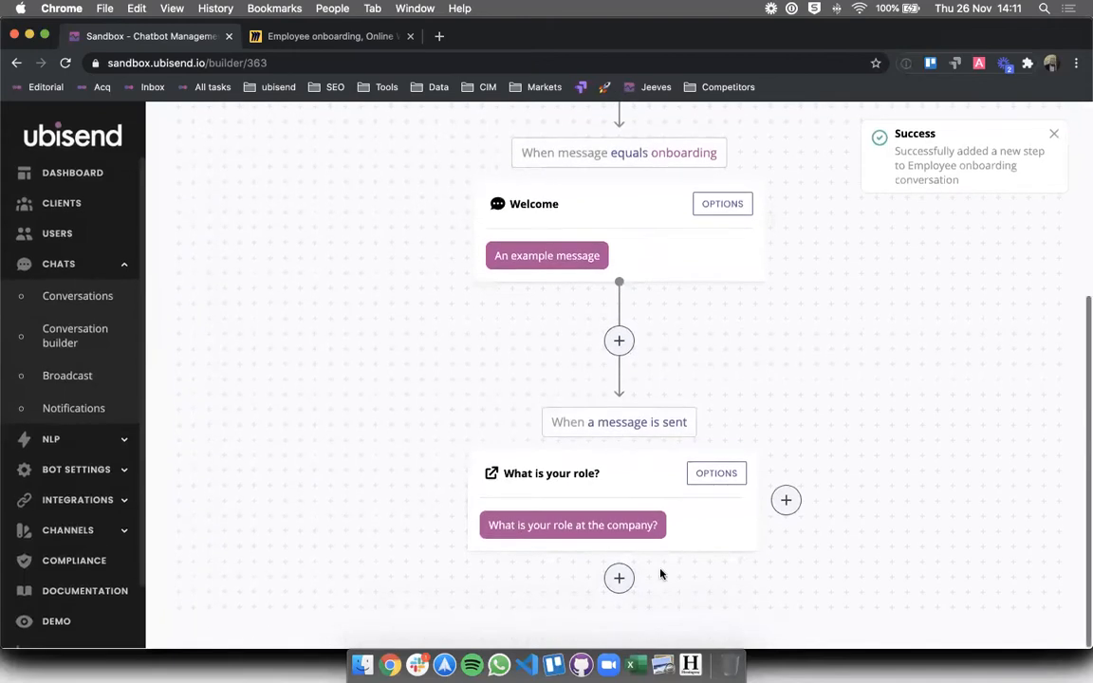
- Add a new step after What is your role? titled 'Company car?'
click(618, 578)
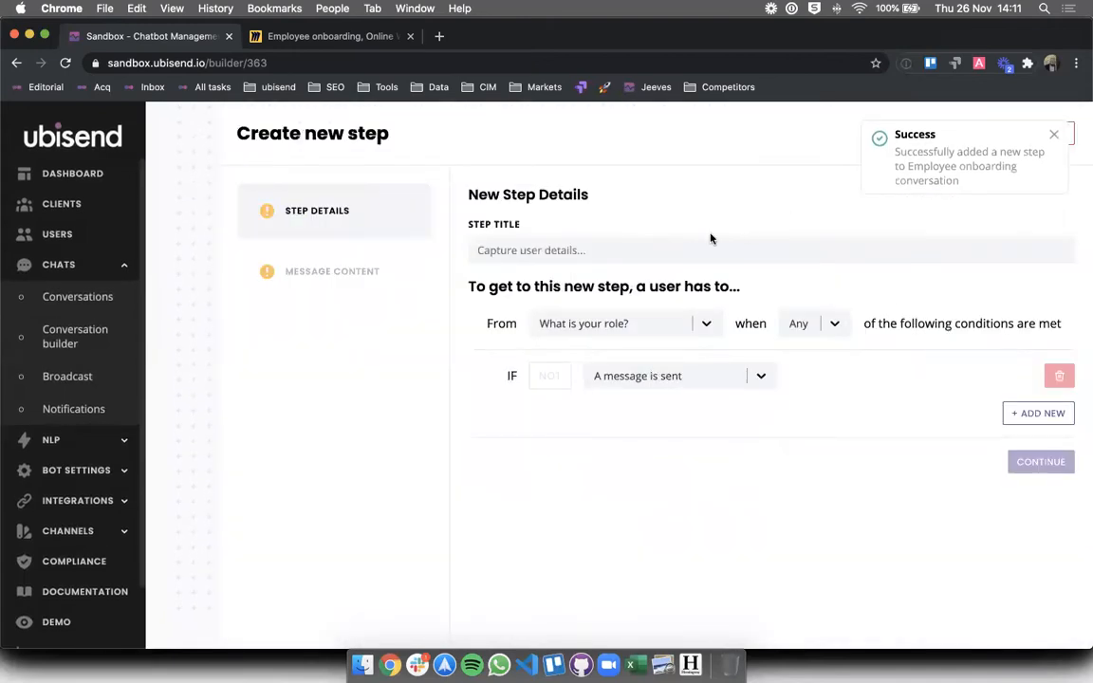
click(709, 251)
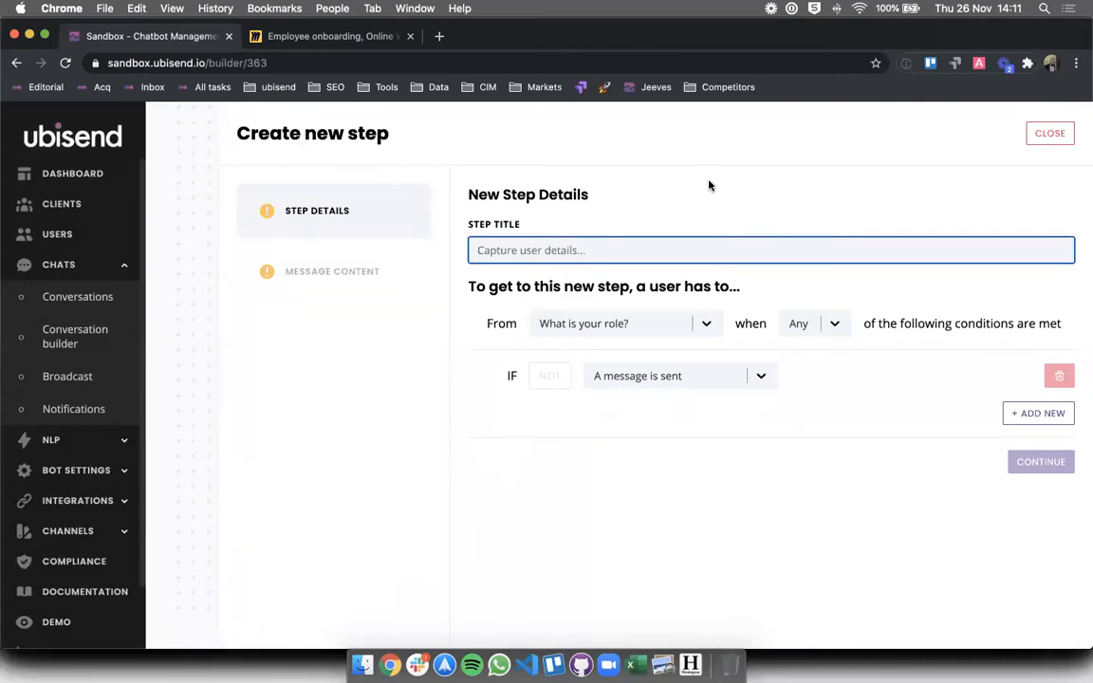
text(Company car?)
click(820, 410)
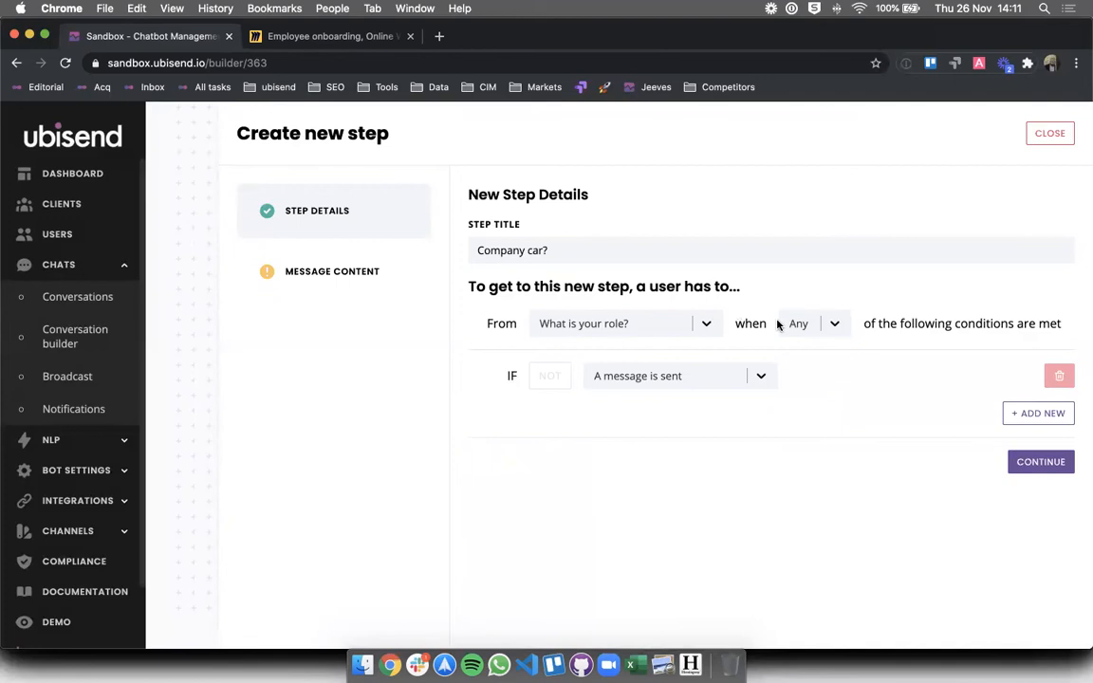
- Give it the message 'Will you require a company car?' and create the step
click(1029, 462)
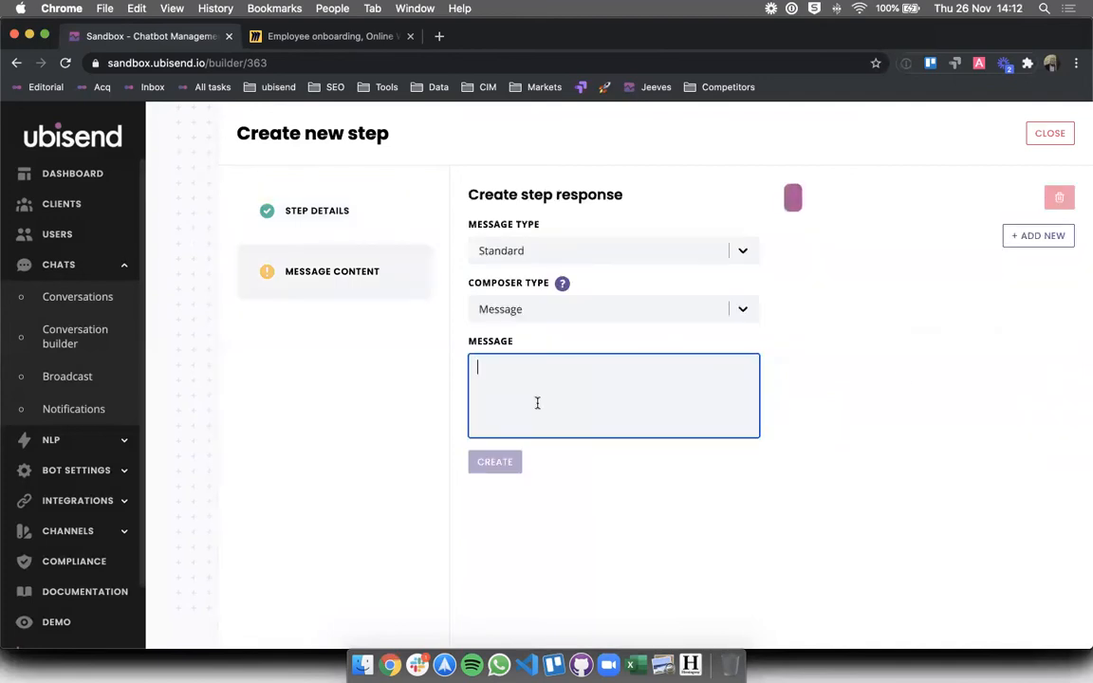
text(Will o)
key(BackSpace)
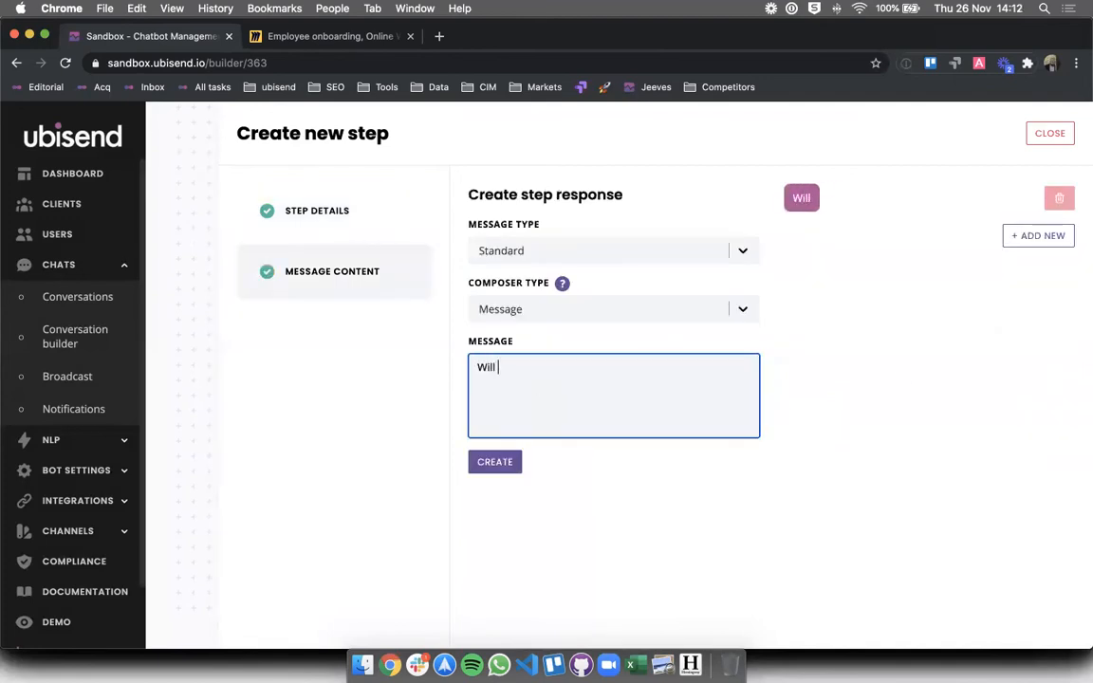
text(you require a )
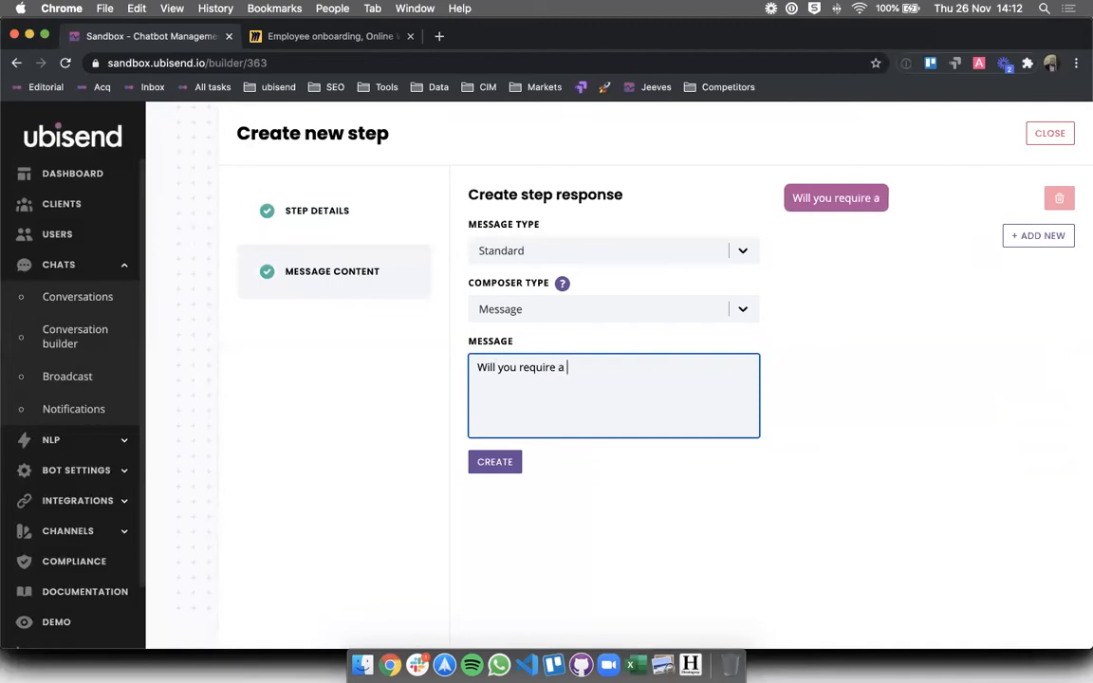
text(company car)
text( or)
key(BackSpace)
key(BackSpace)
key(BackSpace)
text(?)
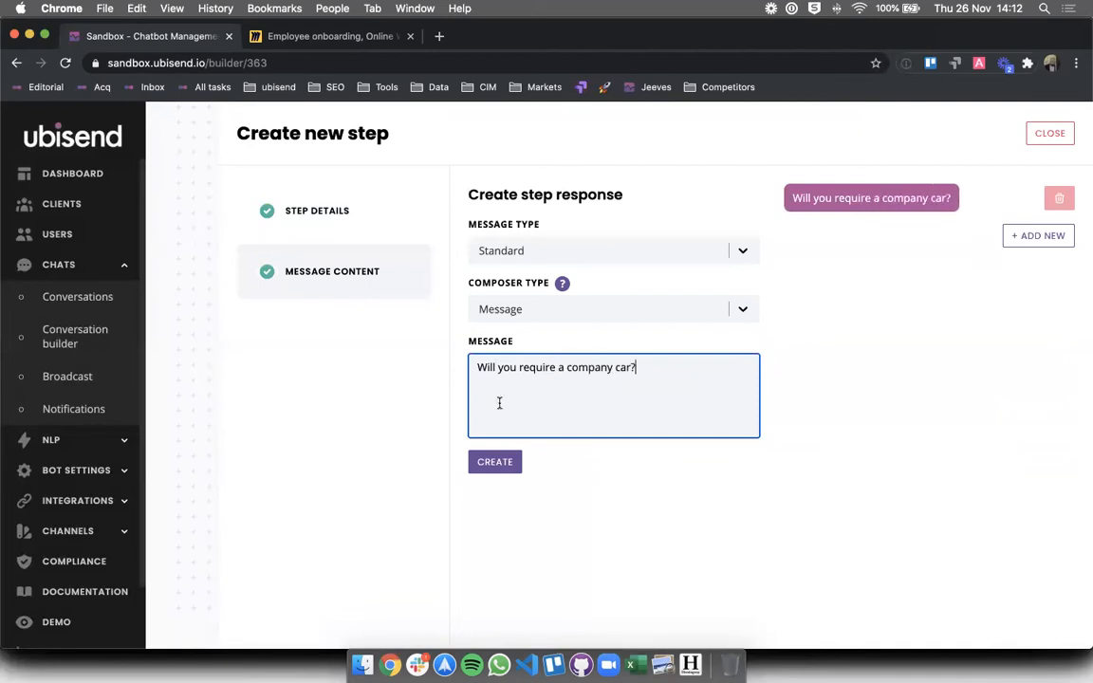
click(490, 472)
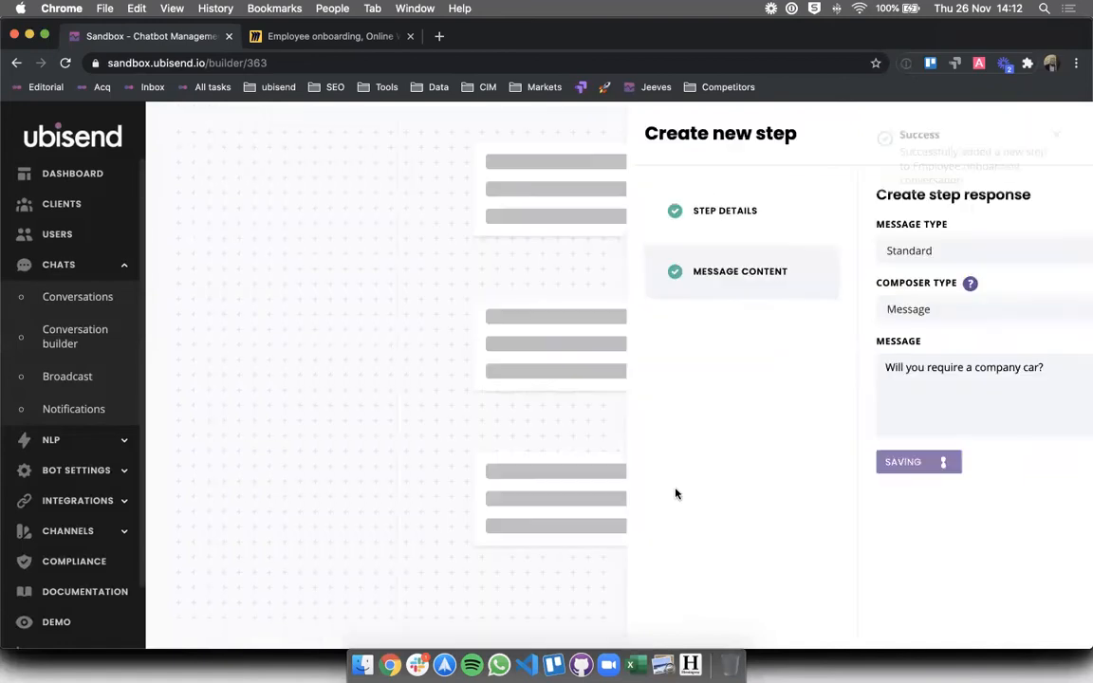
scroll(819, 373, down, 5)
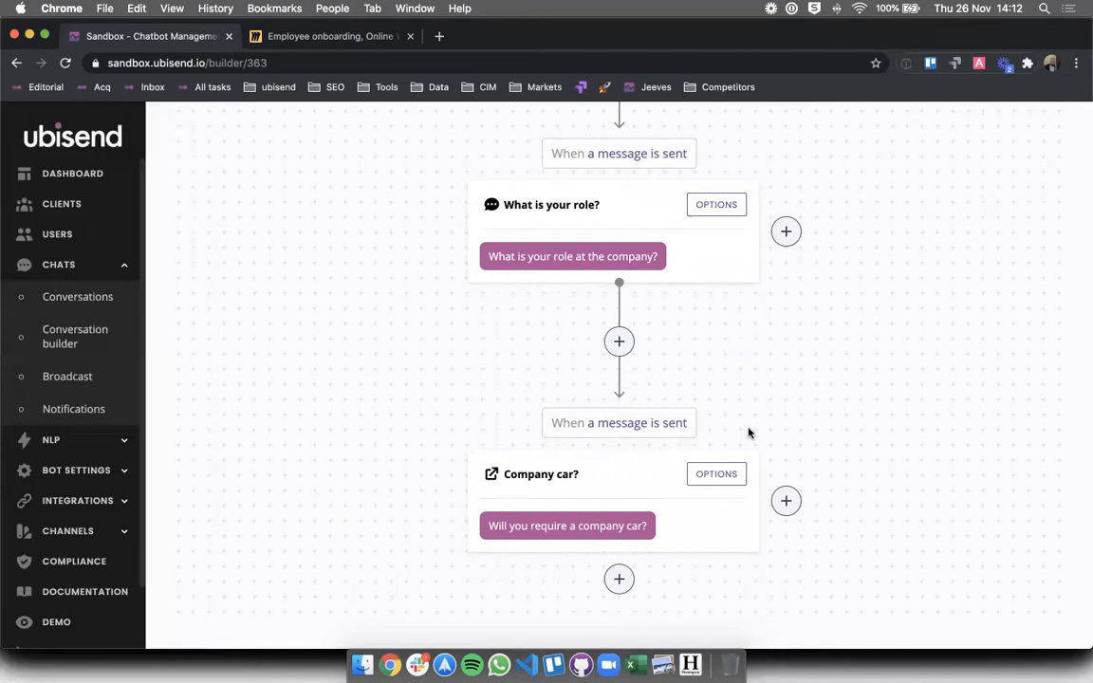
scroll(748, 434, down, 1)
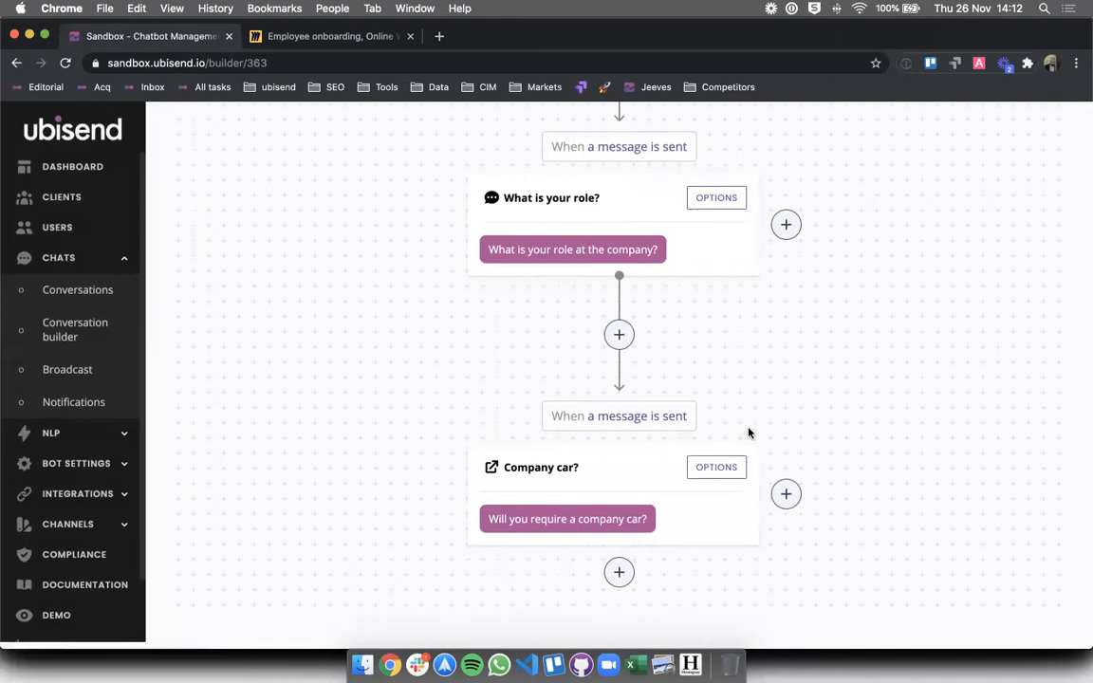
- Add a new step after Company car? titled 'Salary'
click(619, 578)
click(598, 246)
text(S)
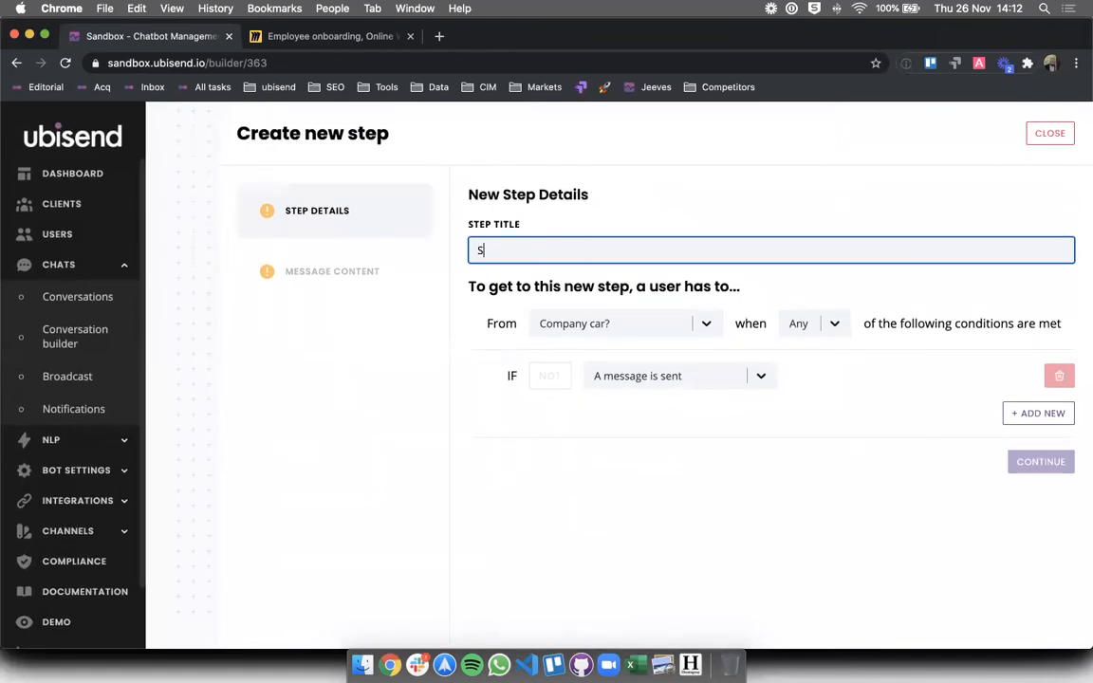
text(alary range)
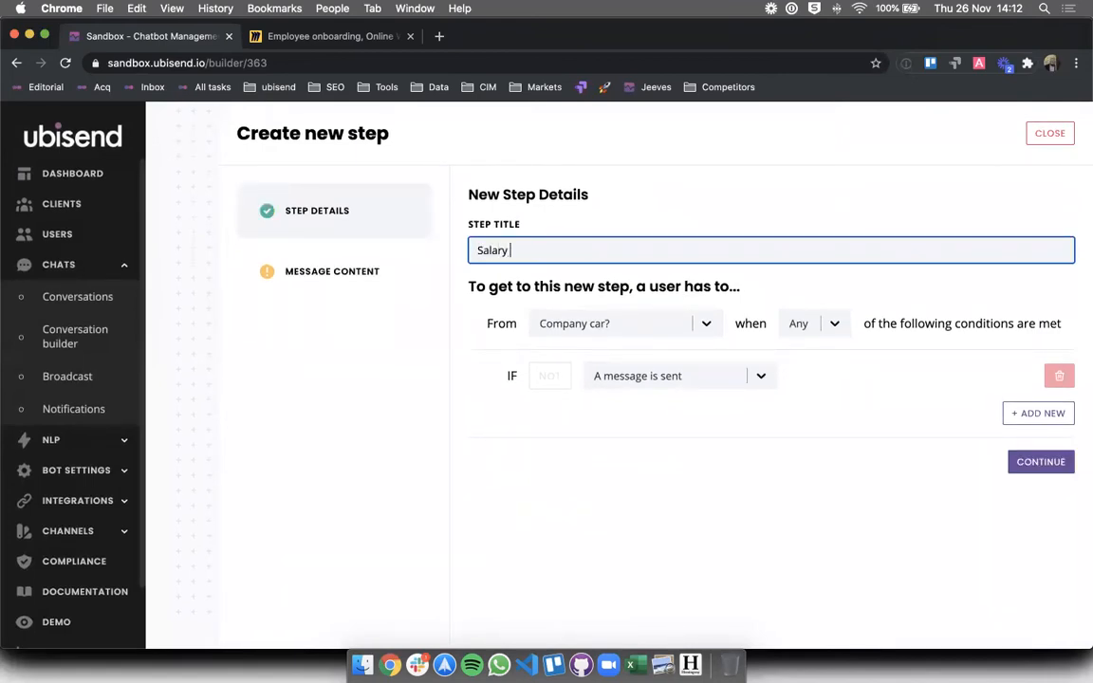
key(BackSpace)
key(BackSpace)
key(BackSpace)
key(BackSpace)
key(BackSpace)
key(BackSpace)
- Give the Salary step the message 'What is your salary?' and create it
click(1041, 462)
click(581, 385)
text(How much do ou)
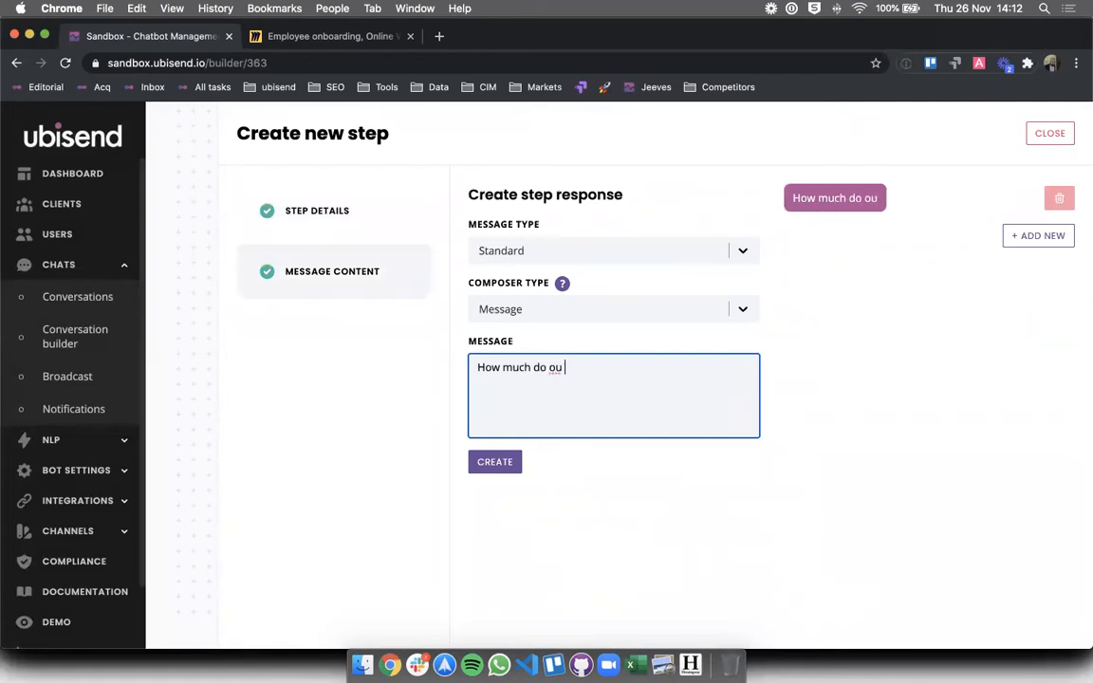
key(super+a)
text(Wh)
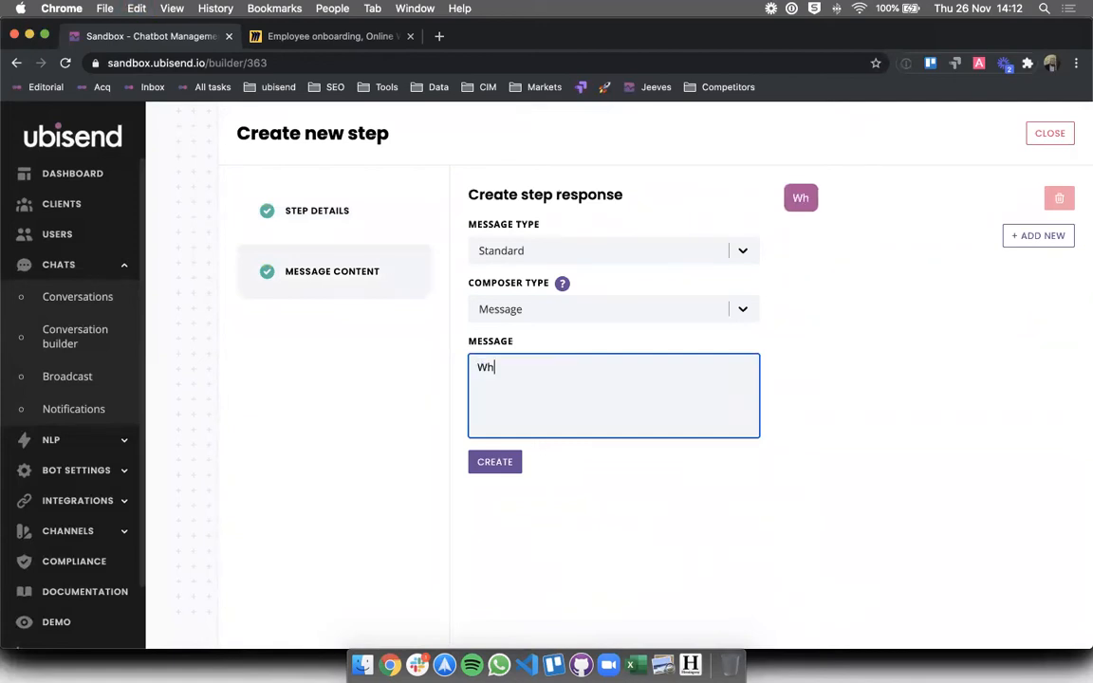
text(at is your salary?)
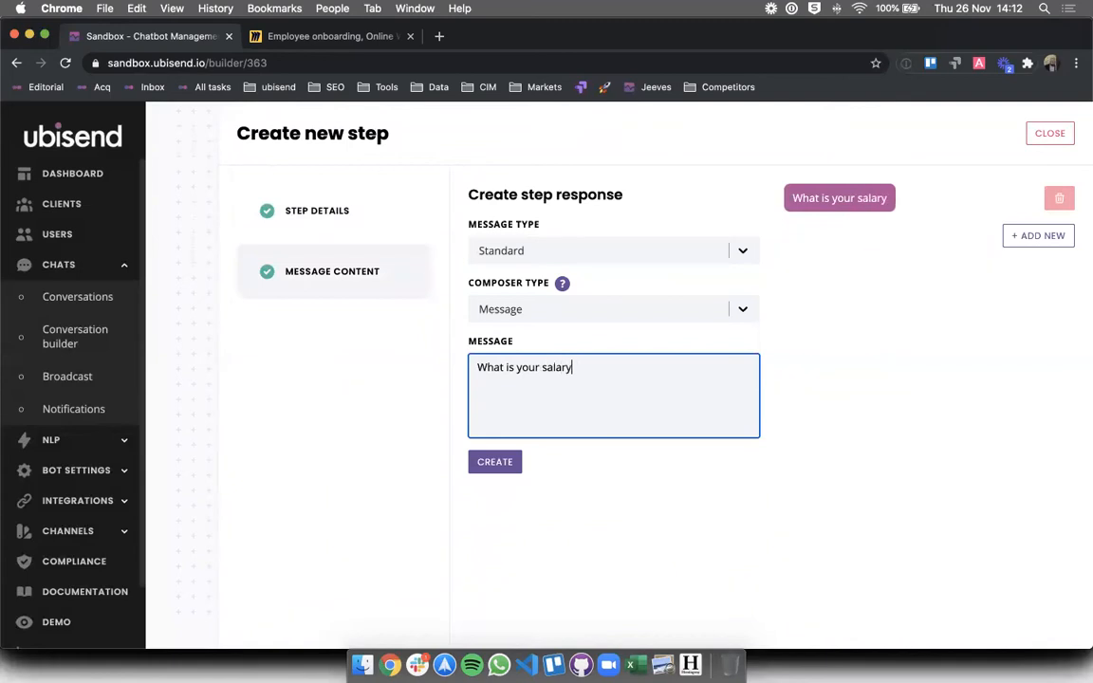
click(501, 464)
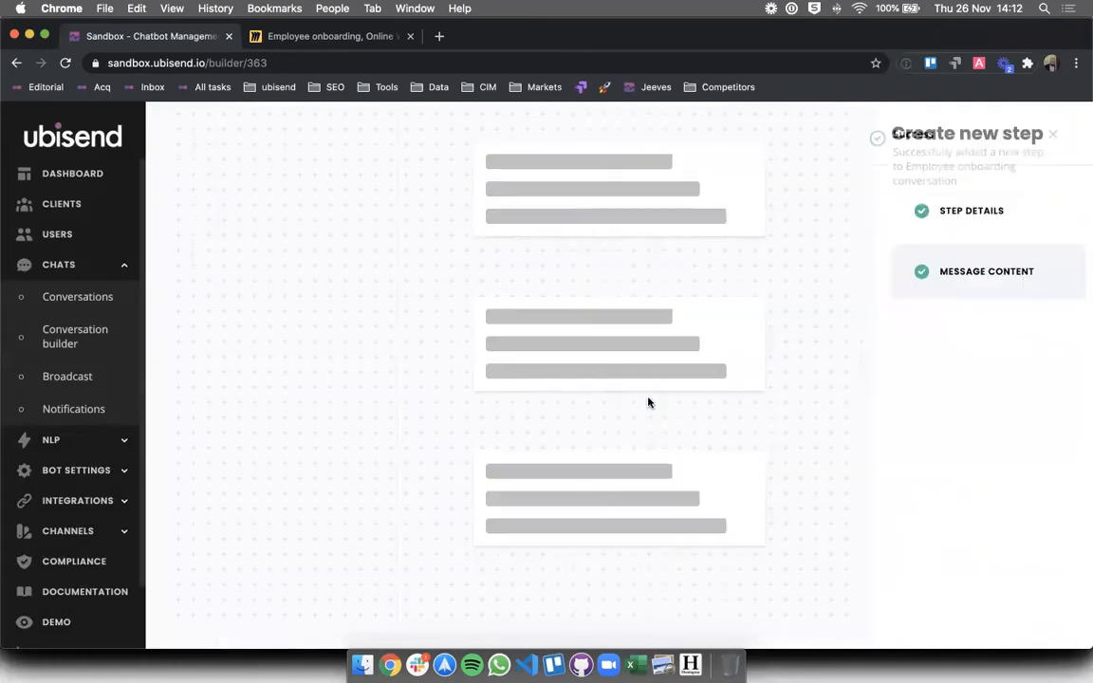
scroll(820, 421, down, 4)
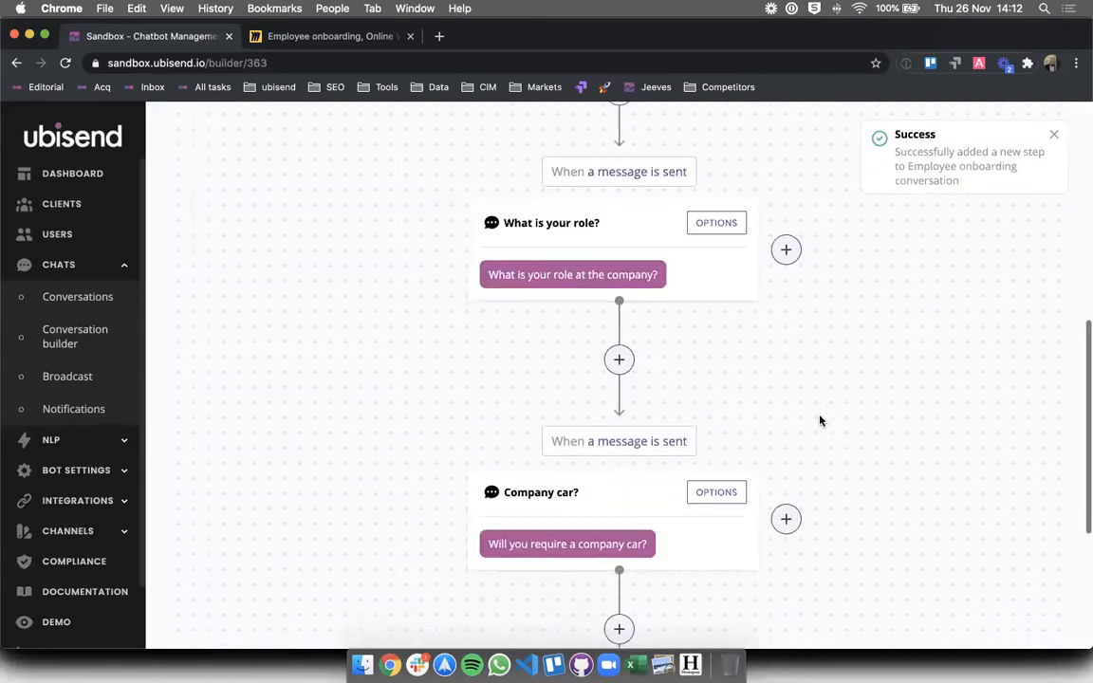
scroll(756, 414, down, 4)
scroll(640, 531, down, 2)
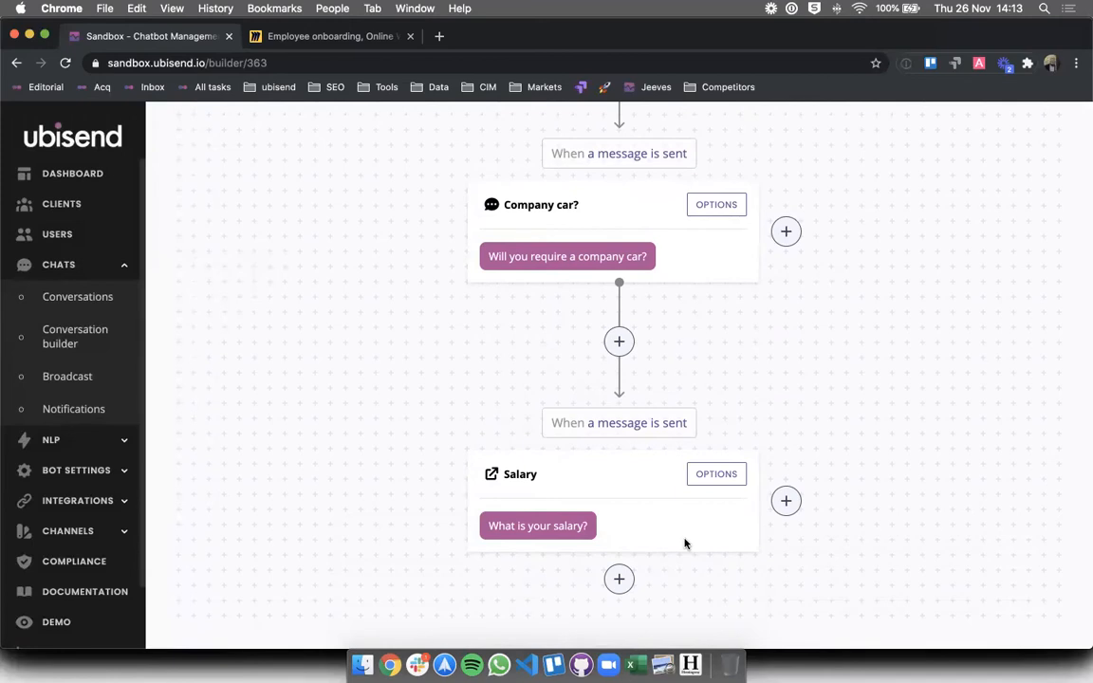
- Add a new step after Salary titled 'Next of kin phone number'
click(619, 577)
click(649, 255)
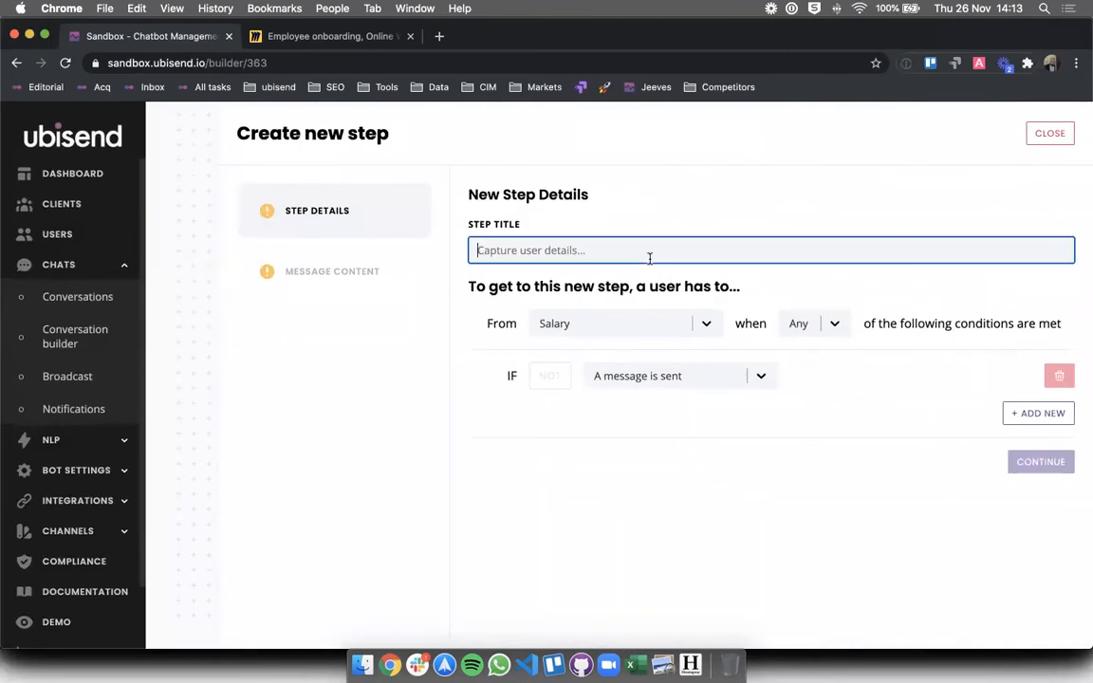
text(Net)
key(BackSpace)
text(xt of kin p)
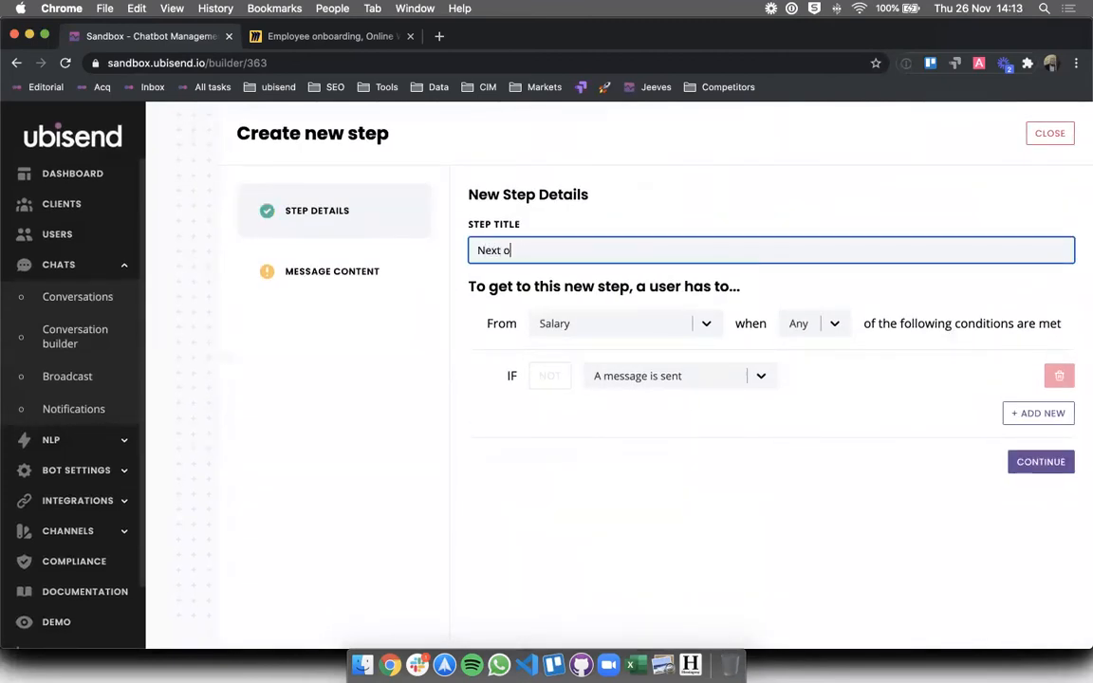
text(e number)
click(713, 419)
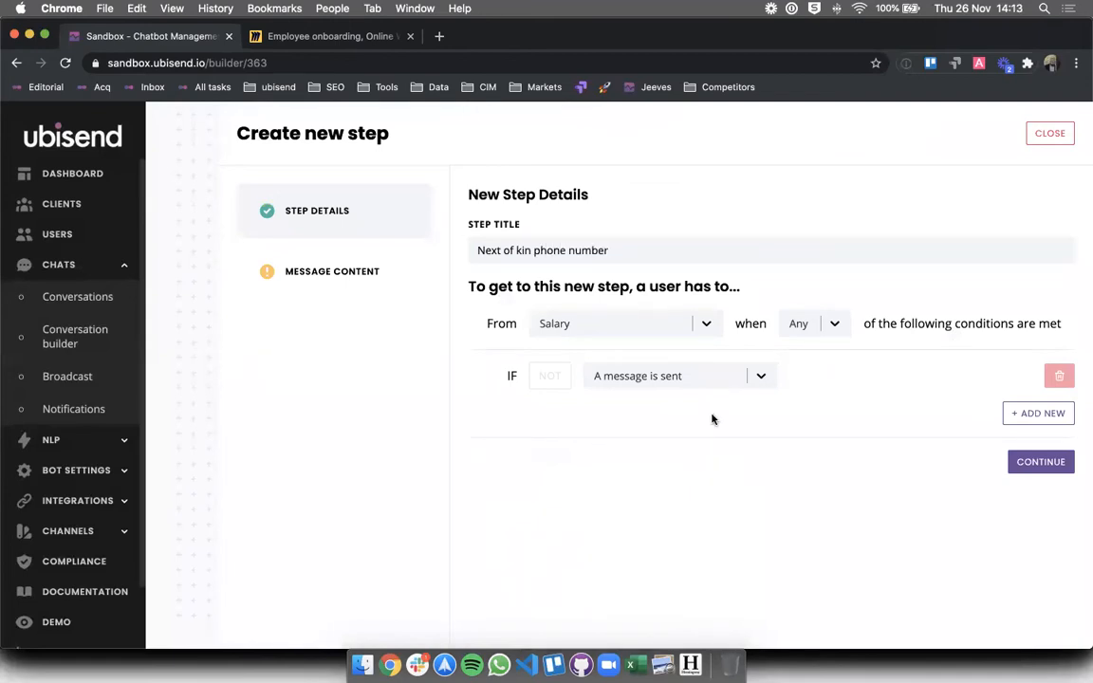
- Give it the message 'What is your next of kin's phone number?' and create the step
click(1062, 463)
click(572, 413)
text(W)
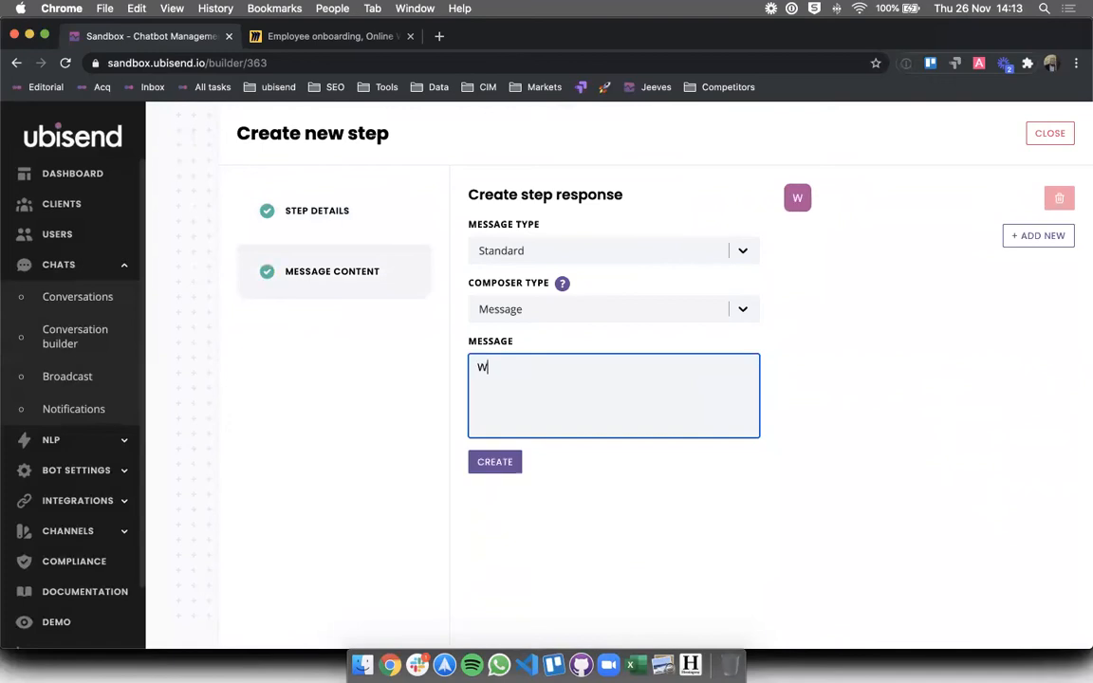
text(hat is your next o)
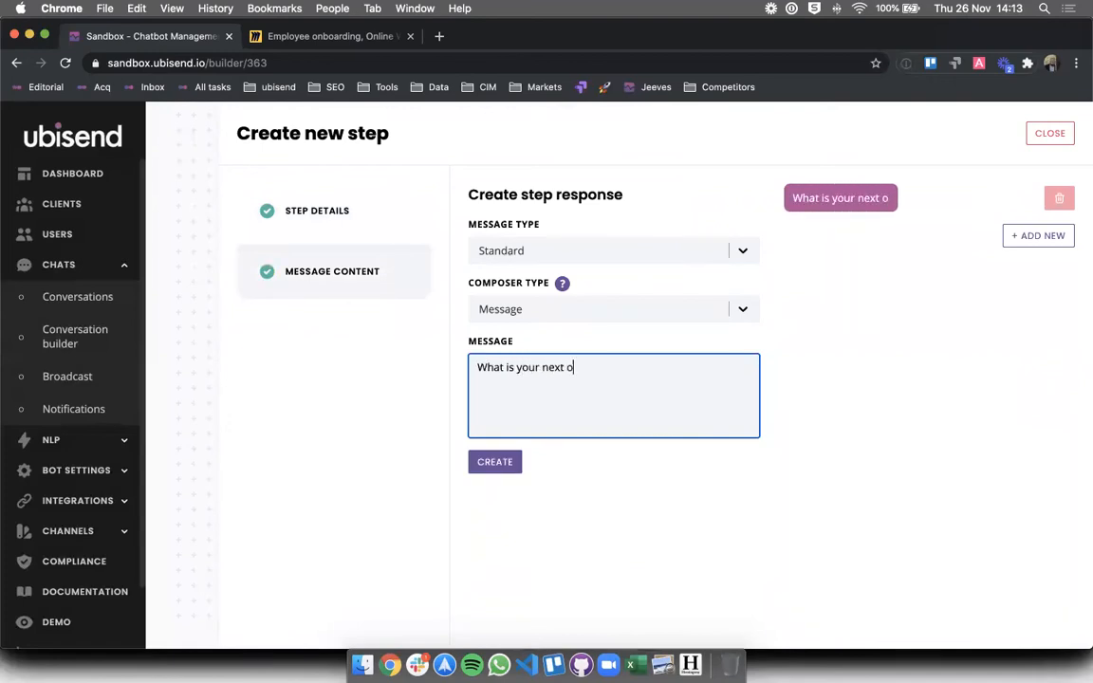
text(f kin's phone number?)
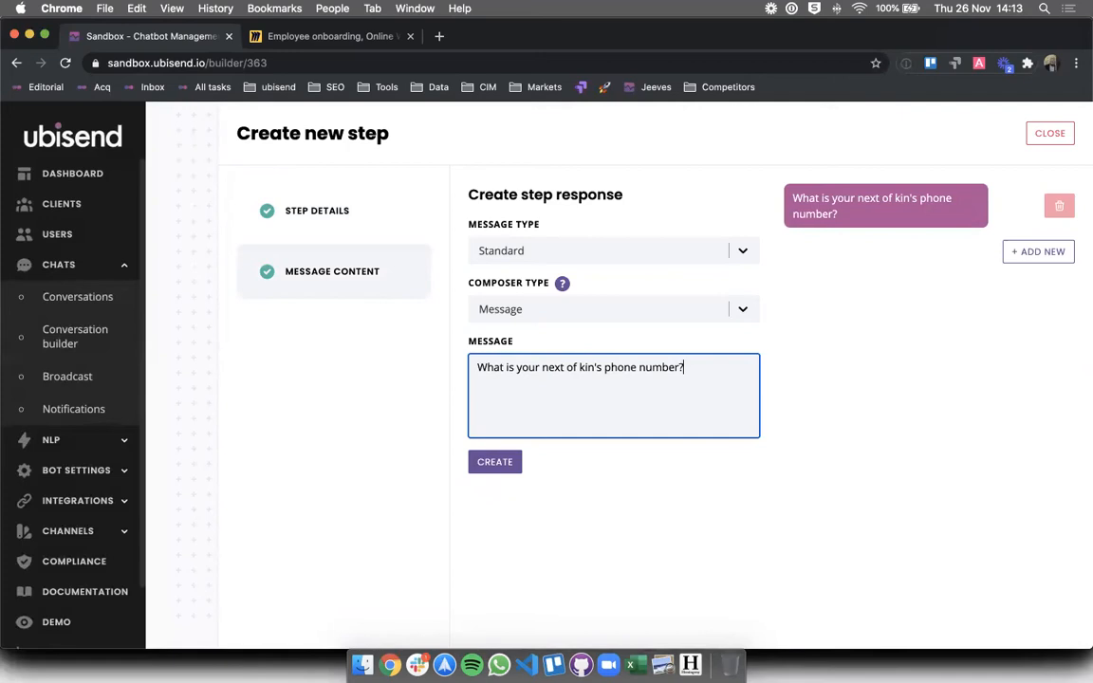
click(697, 464)
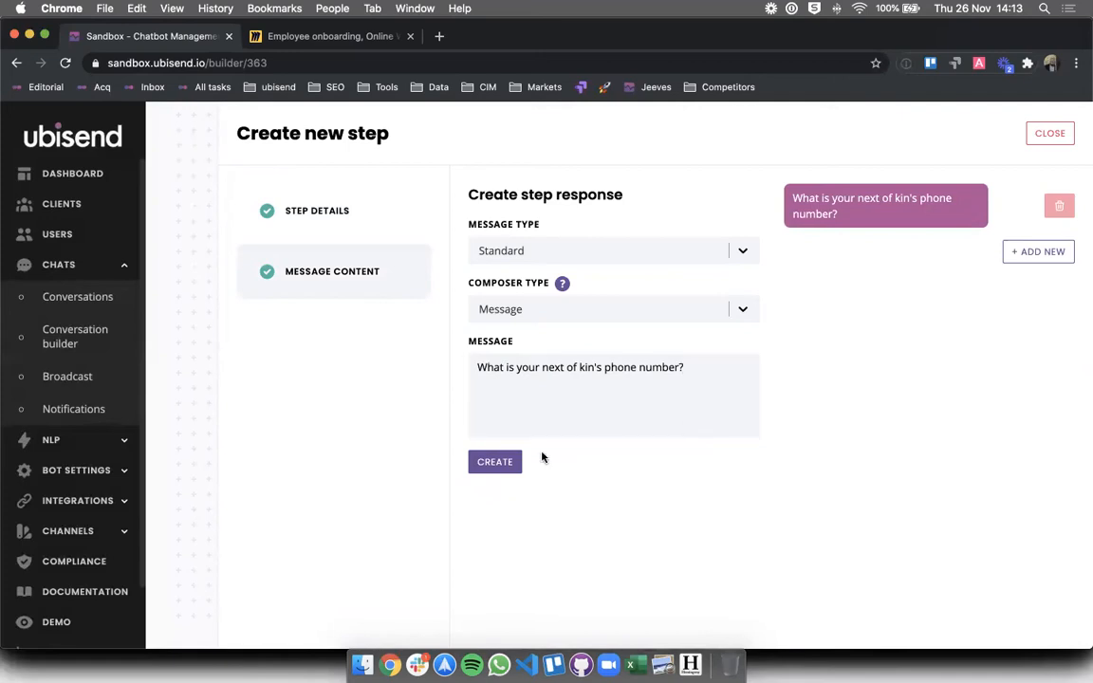
click(518, 468)
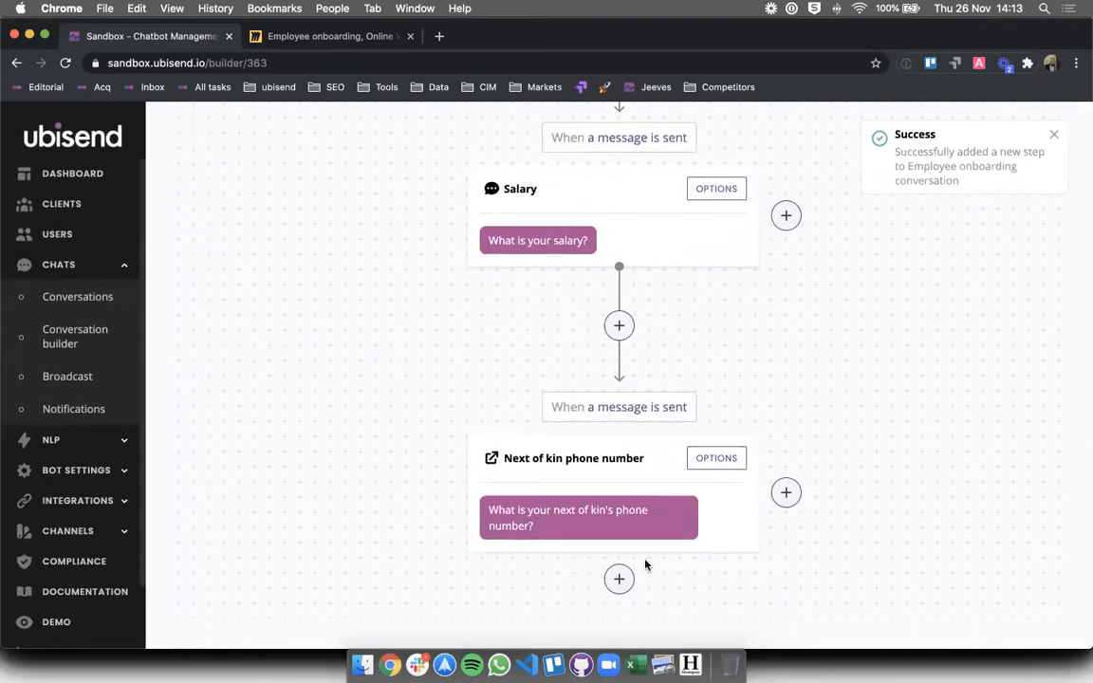
click(285, 38)
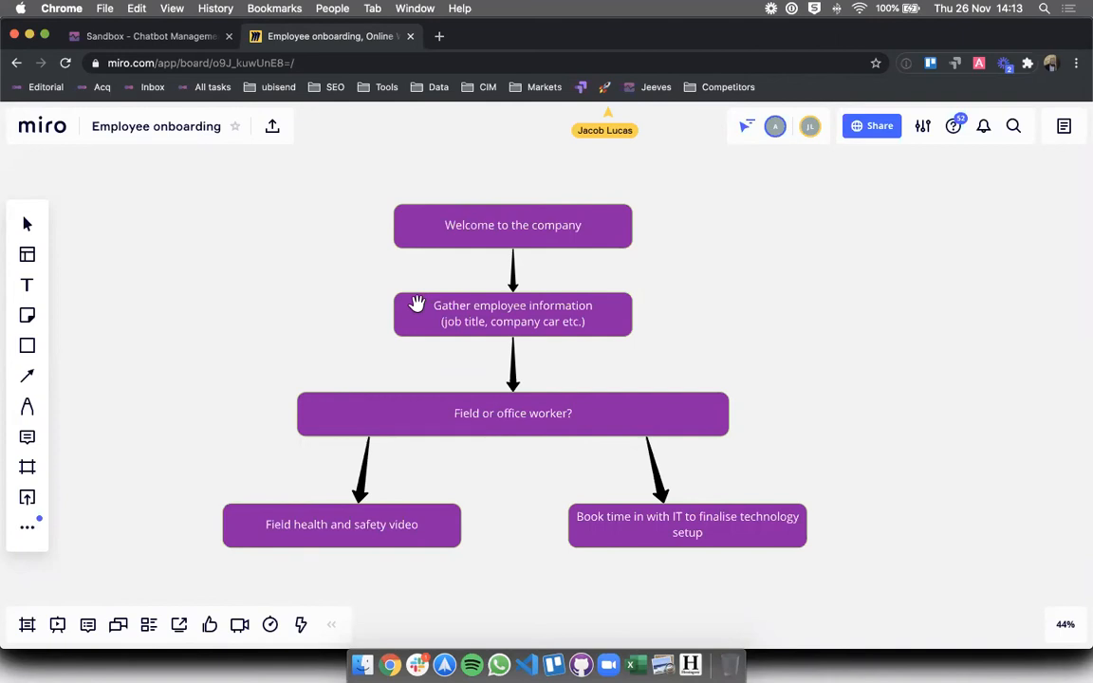
click(444, 412)
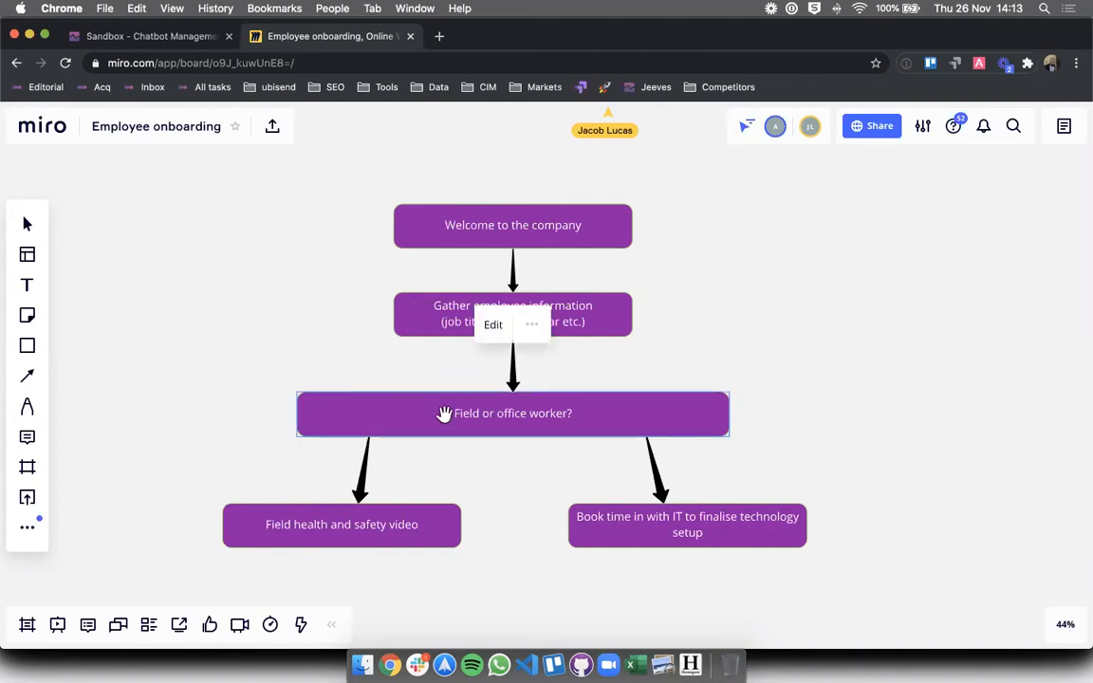
click(275, 373)
click(142, 37)
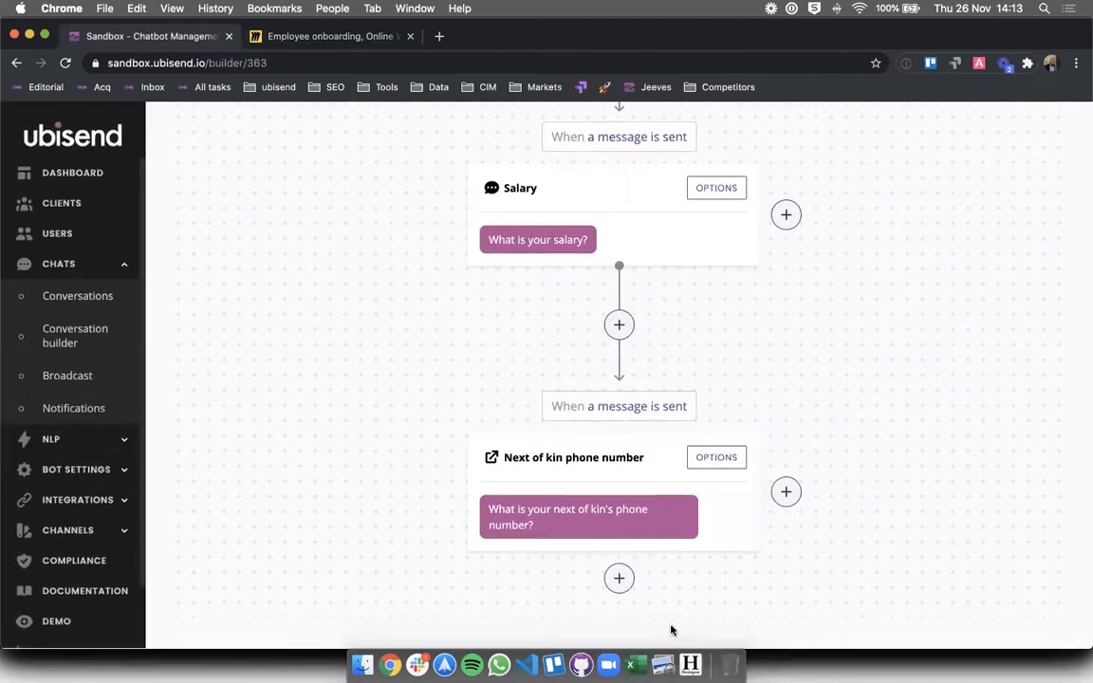
click(619, 579)
- Create a 'Field or office worker?' step asking 'Are you a field or an office worker?'
click(599, 252)
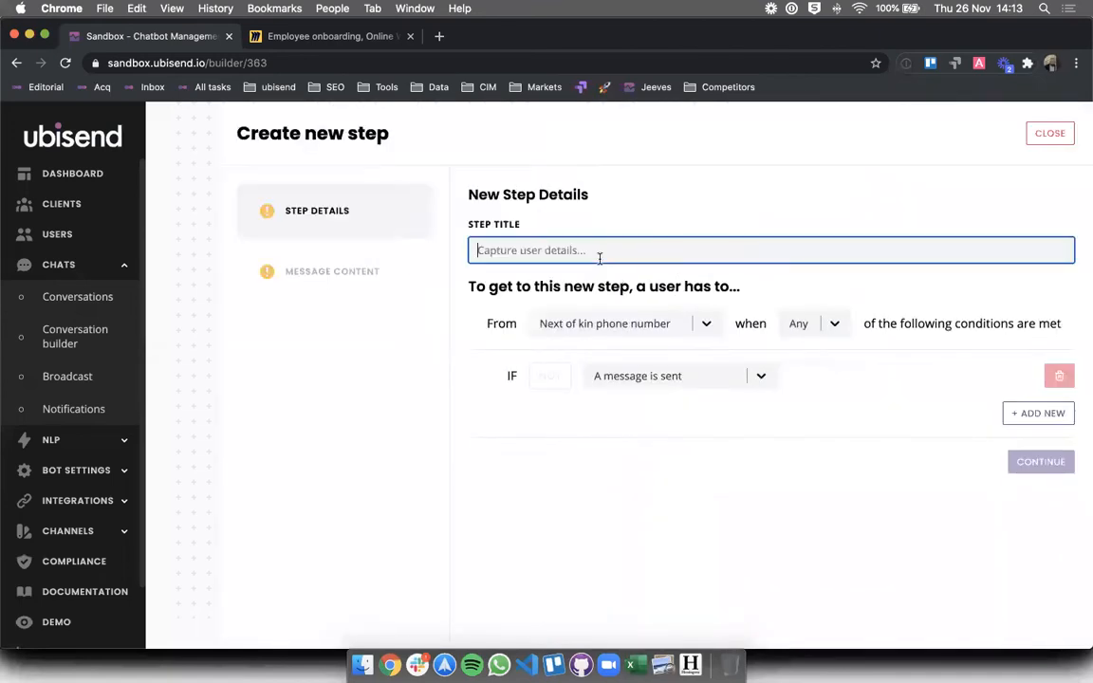
text(Field or office worker?)
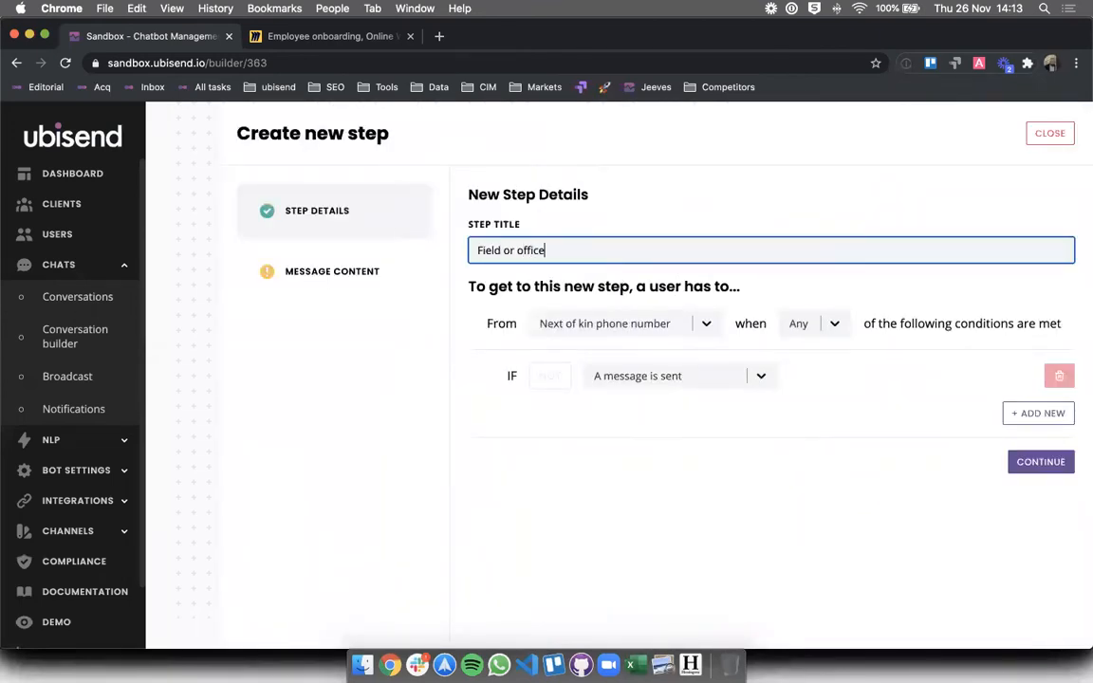
click(1041, 461)
click(569, 388)
text(Are you w)
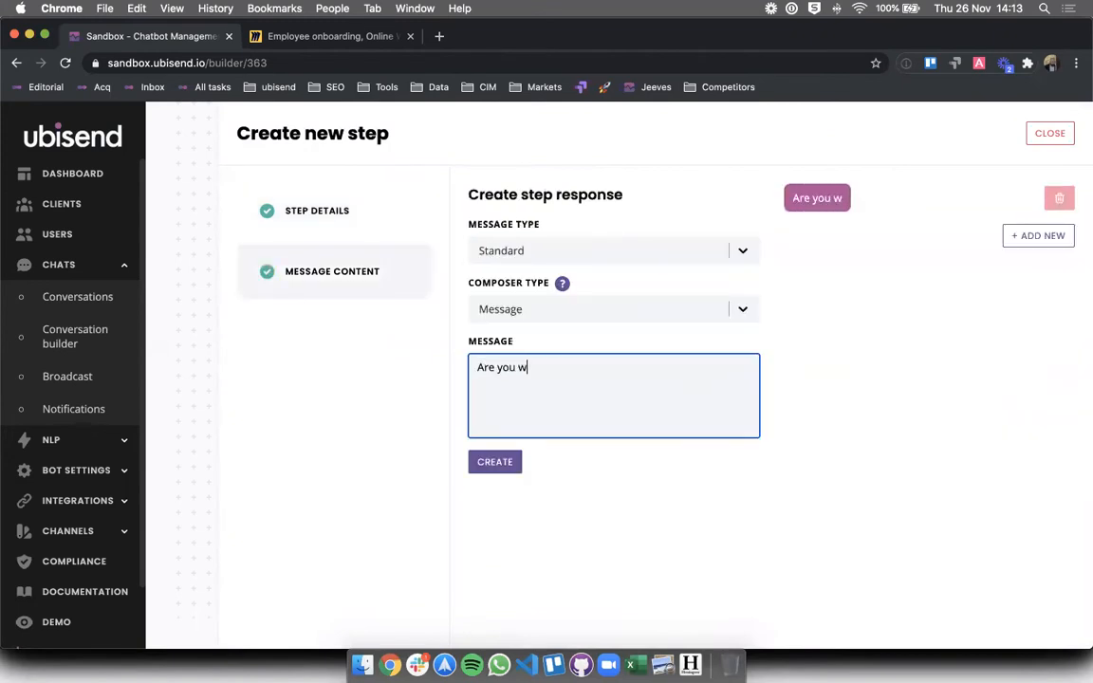
key(BackSpace)
text(a field or an)
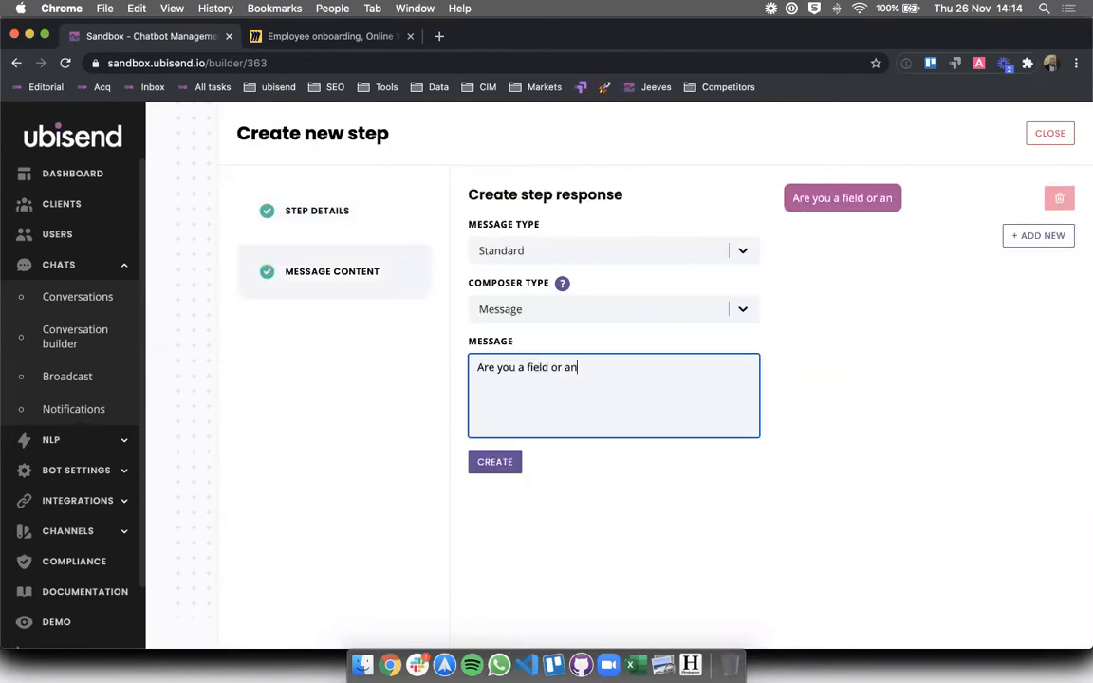
text( office worker?)
click(494, 462)
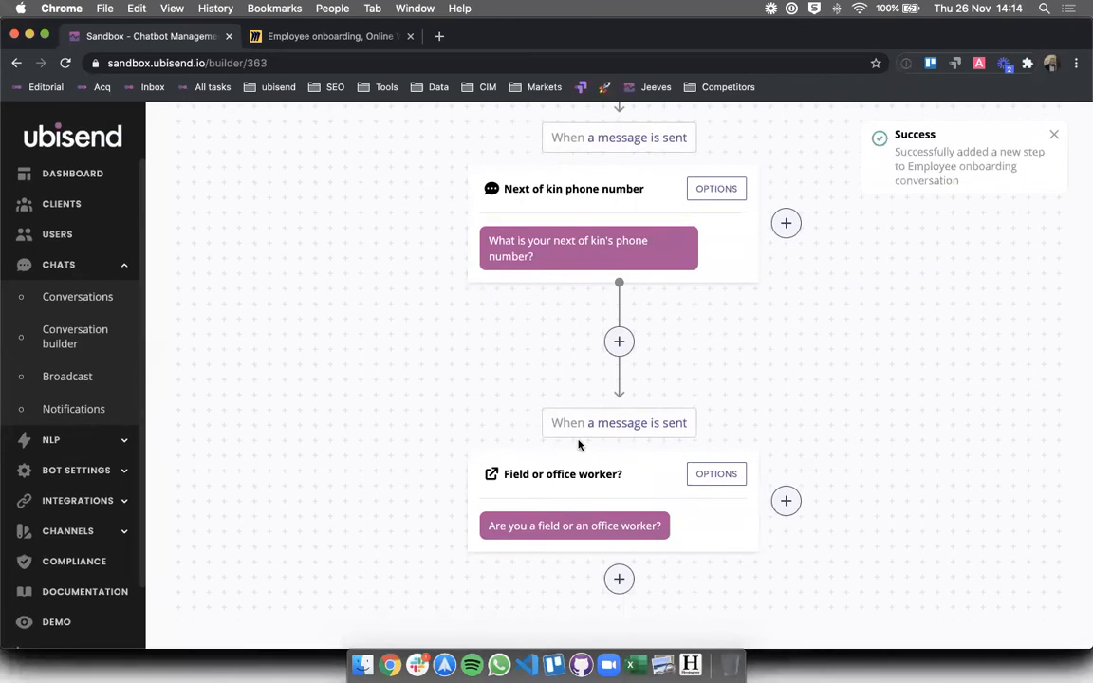
- Cancel a new-step form below Field or office worker? and scroll up to the trigger and Welcome
scroll(579, 445, up, 15)
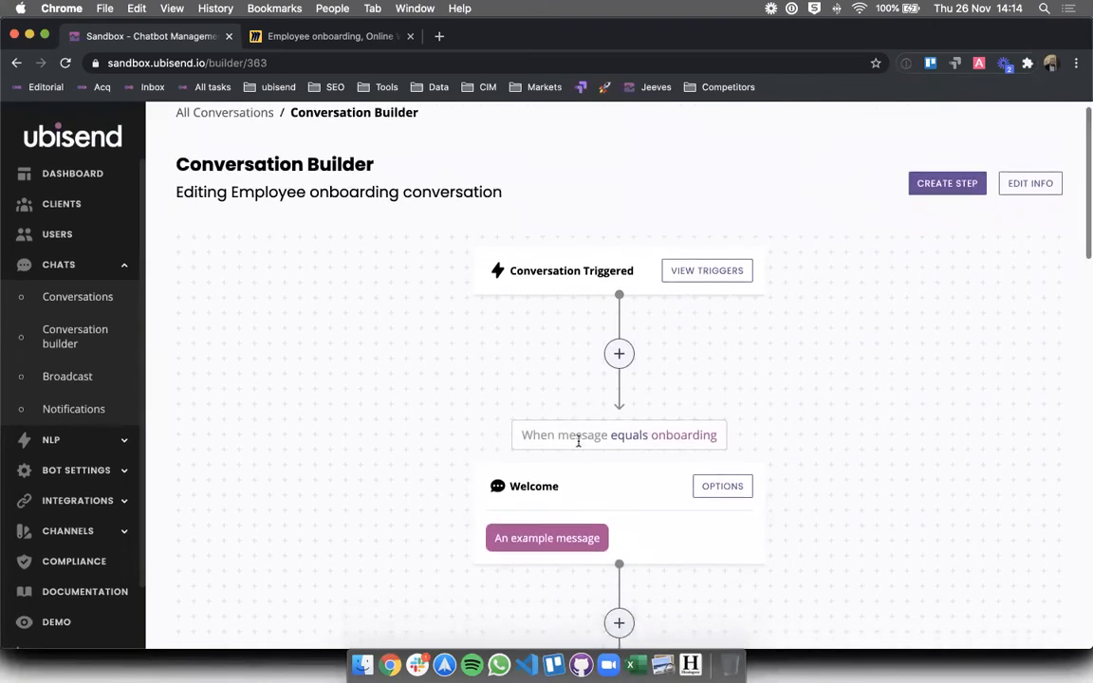
scroll(579, 444, up, 1)
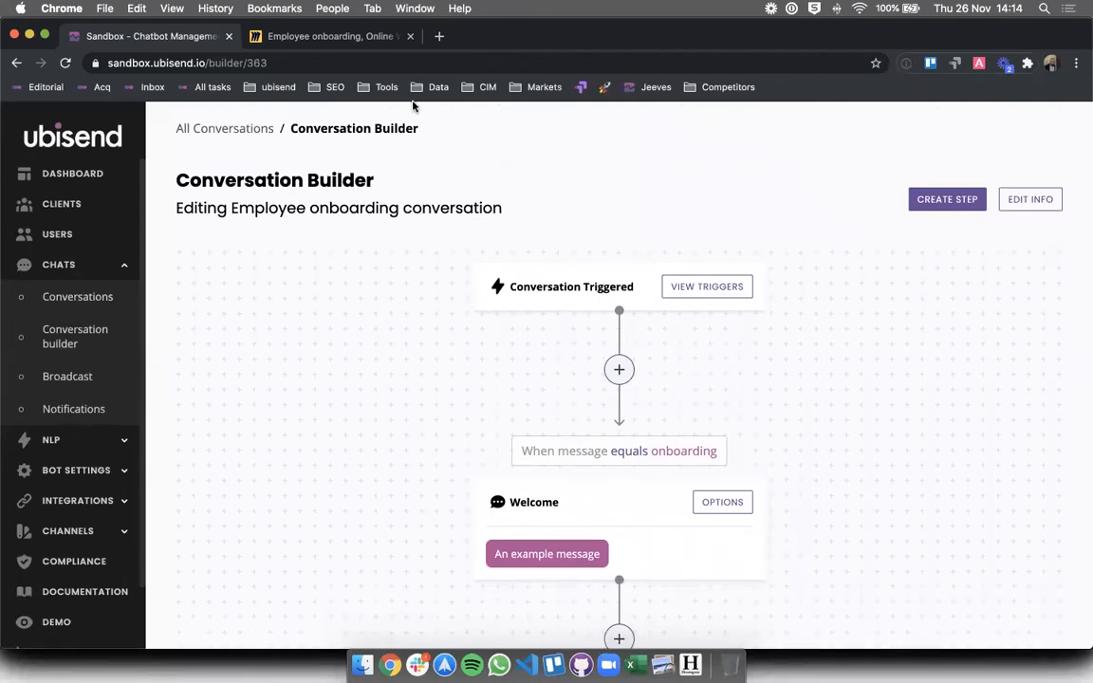
scroll(383, 354, down, 10)
click(617, 578)
click(542, 240)
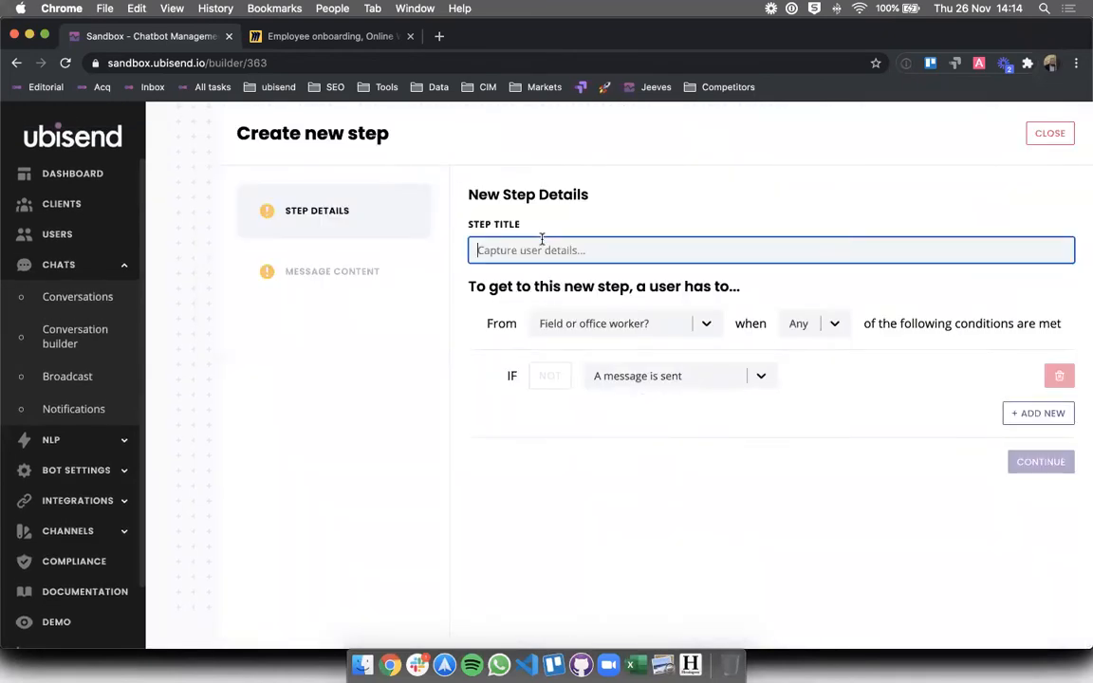
click(1051, 133)
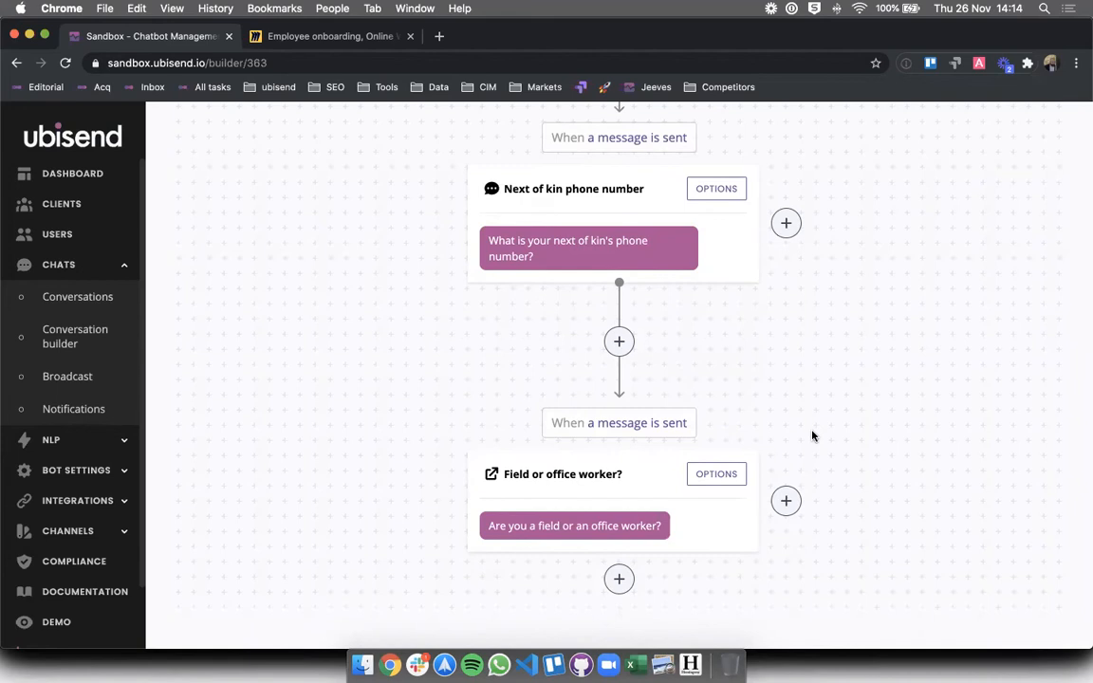
scroll(811, 435, up, 15)
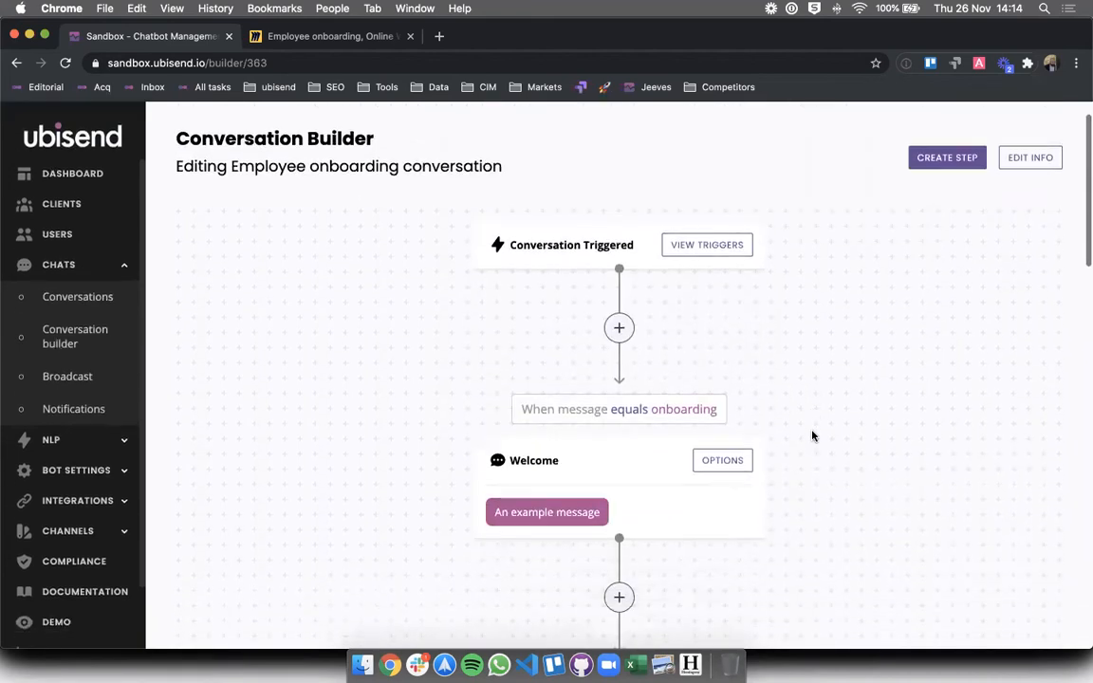
scroll(673, 362, down, 3)
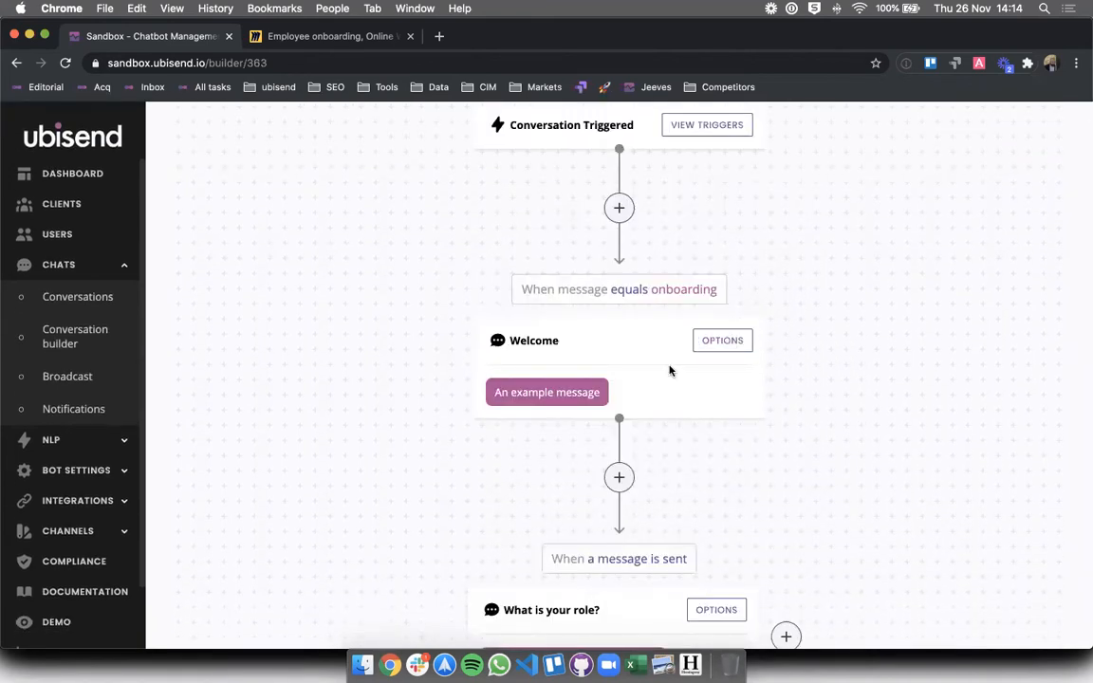
scroll(603, 341, up, 1)
scroll(603, 342, up, 2)
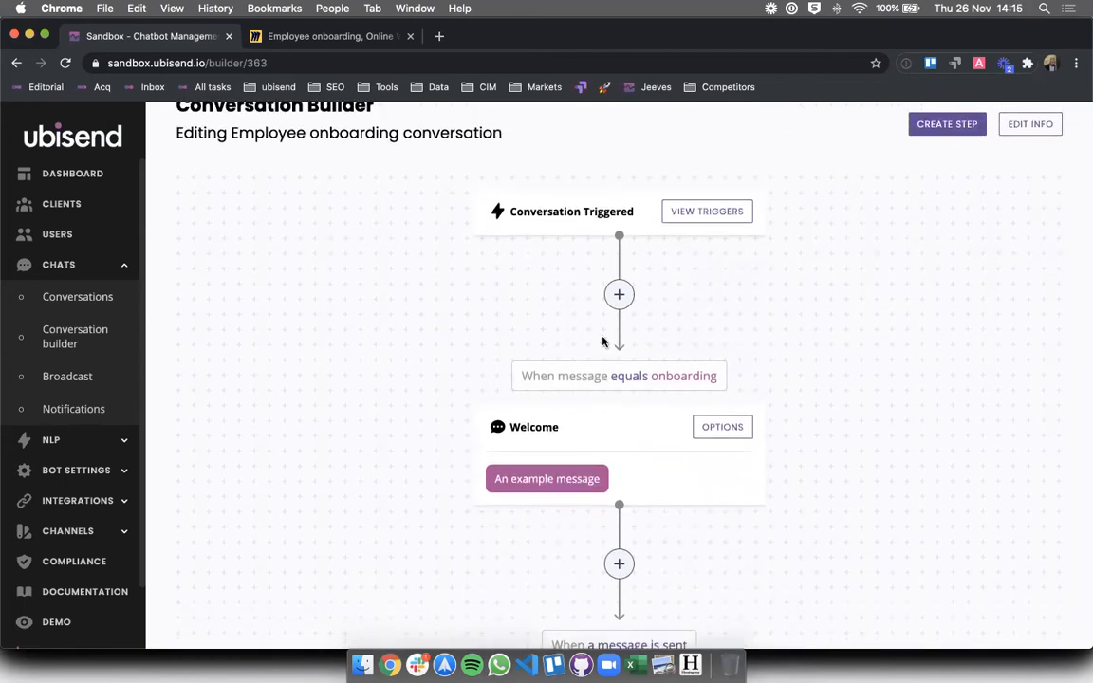
- Open the Welcome step's message content and select the 'An example message' placeholder
click(723, 429)
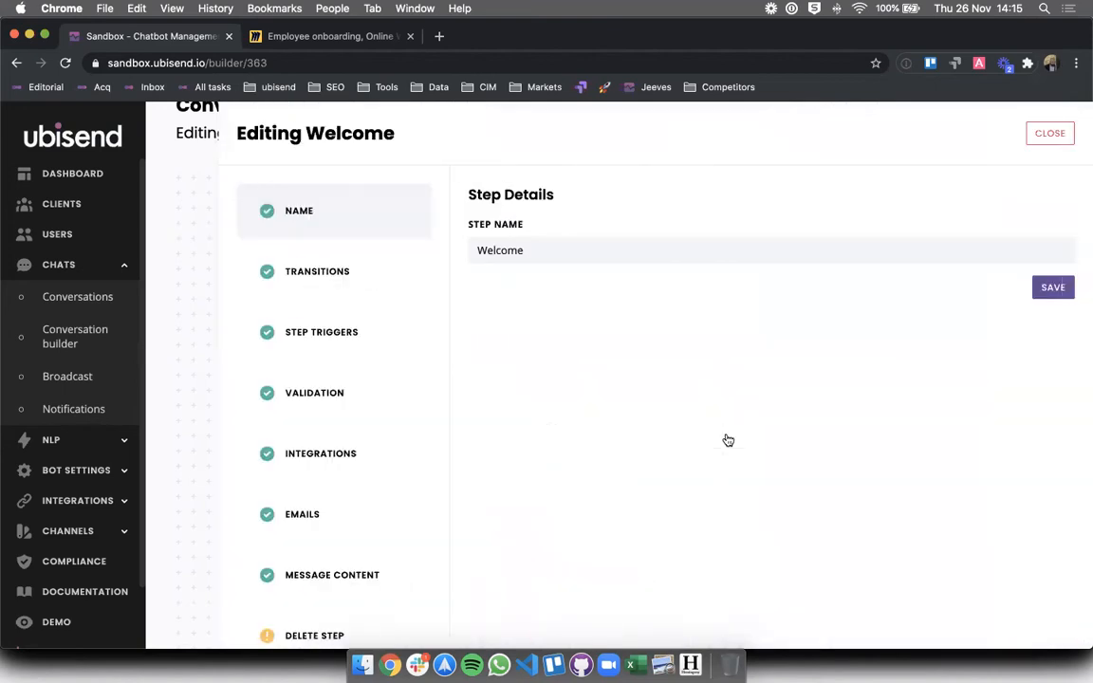
click(299, 572)
click(582, 367)
triple_click(581, 368)
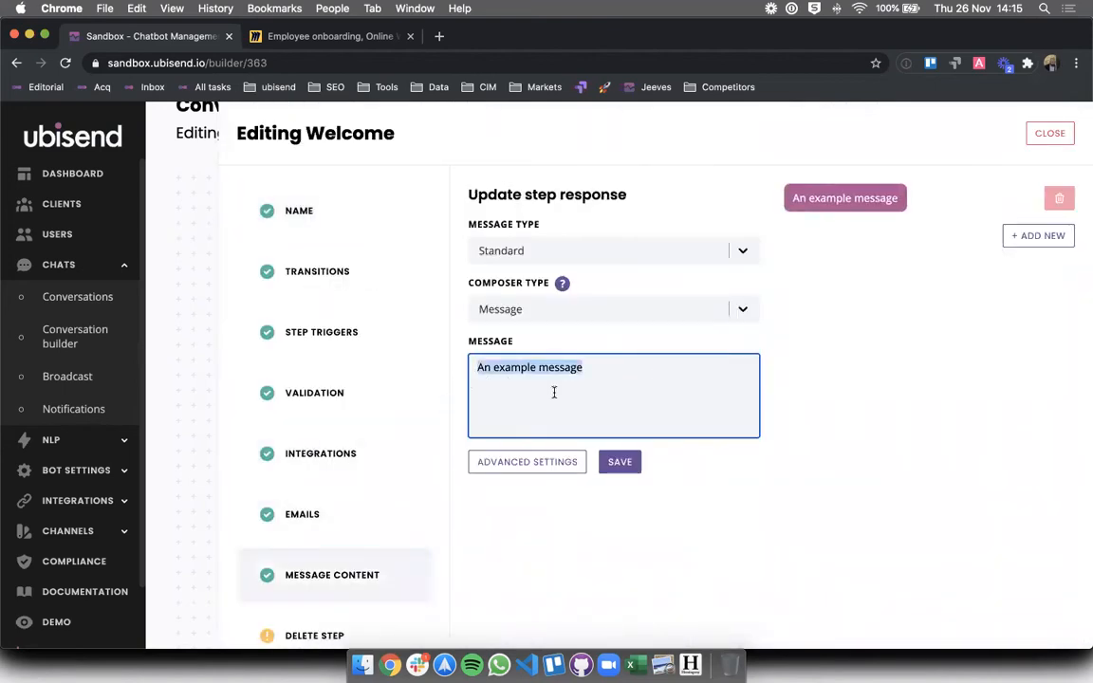
click(617, 373)
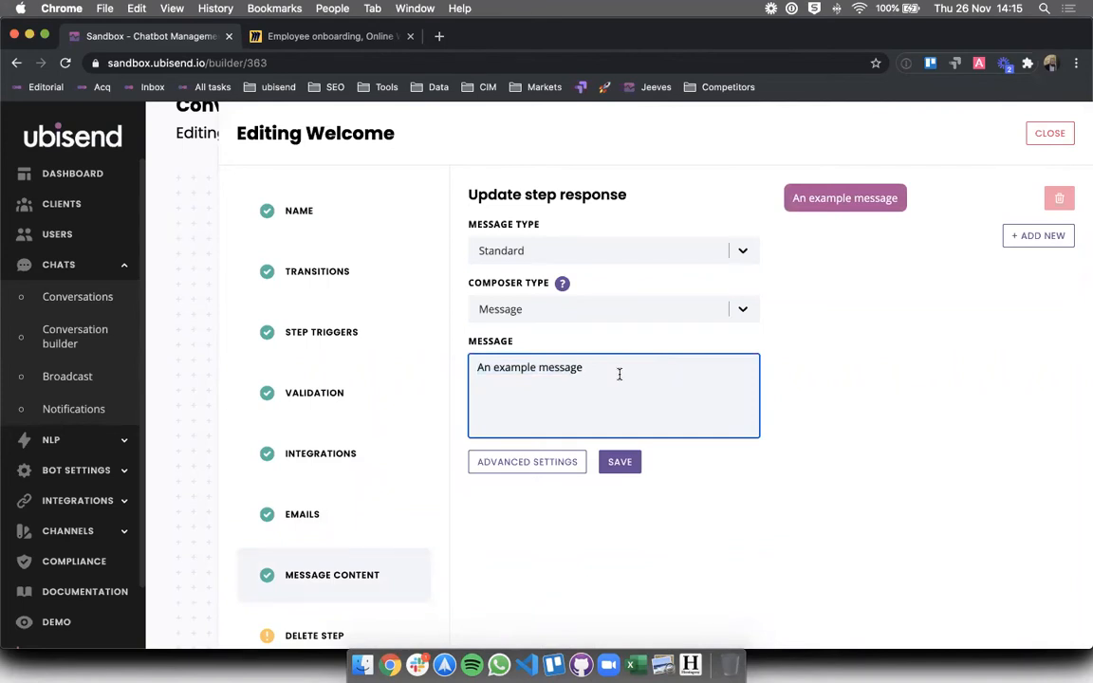
triple_click(619, 374)
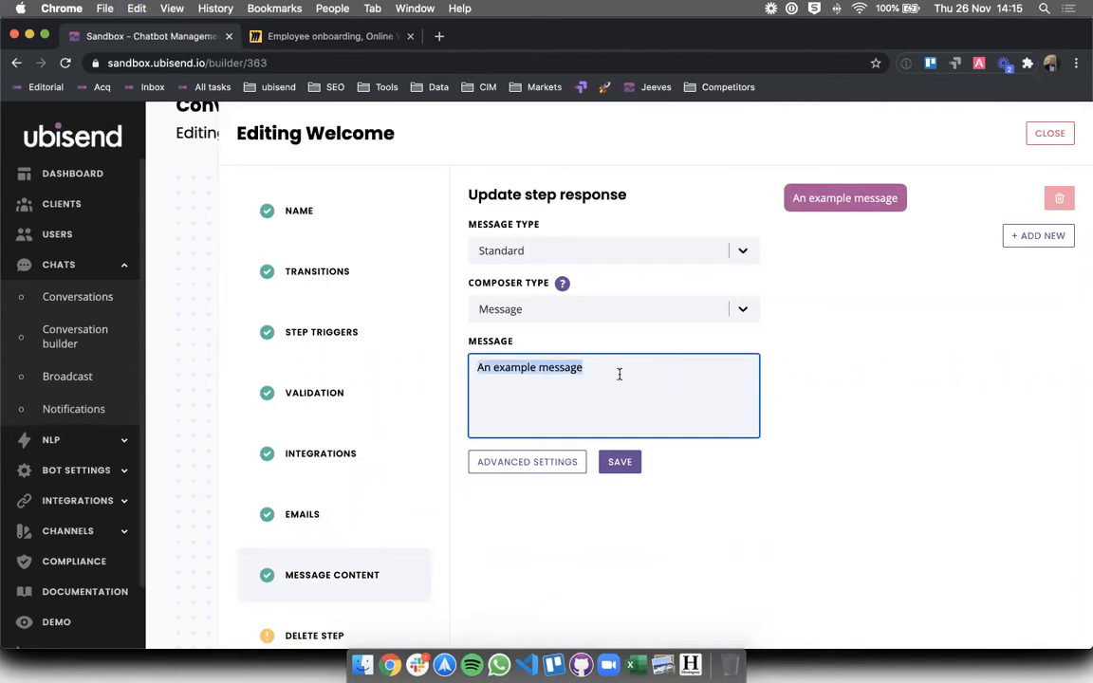
- Replace it with 'Hello!', a company welcome sentence, and the onboarding-sequence request paragraph
text(Hello!)
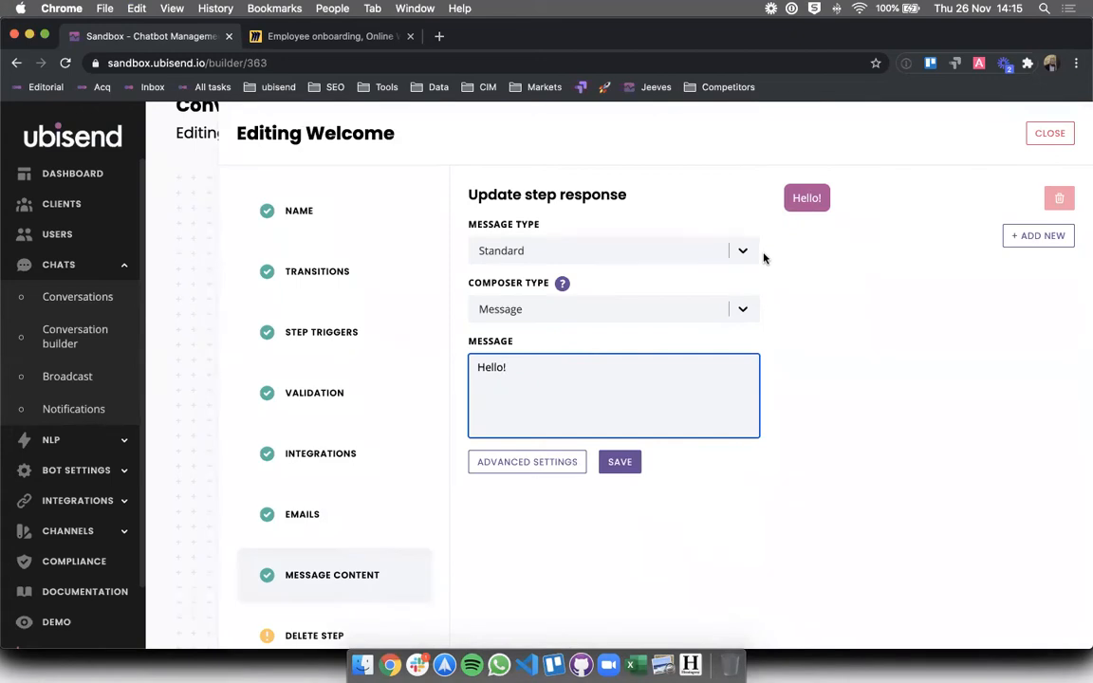
key(Return)
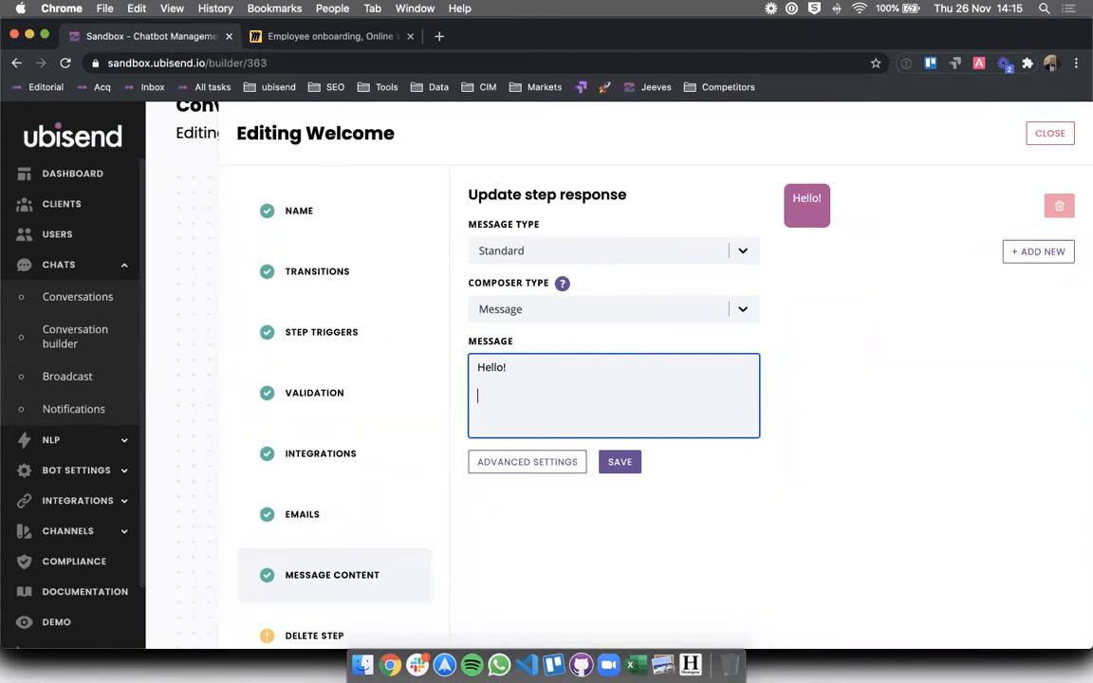
text(Welcome to the )
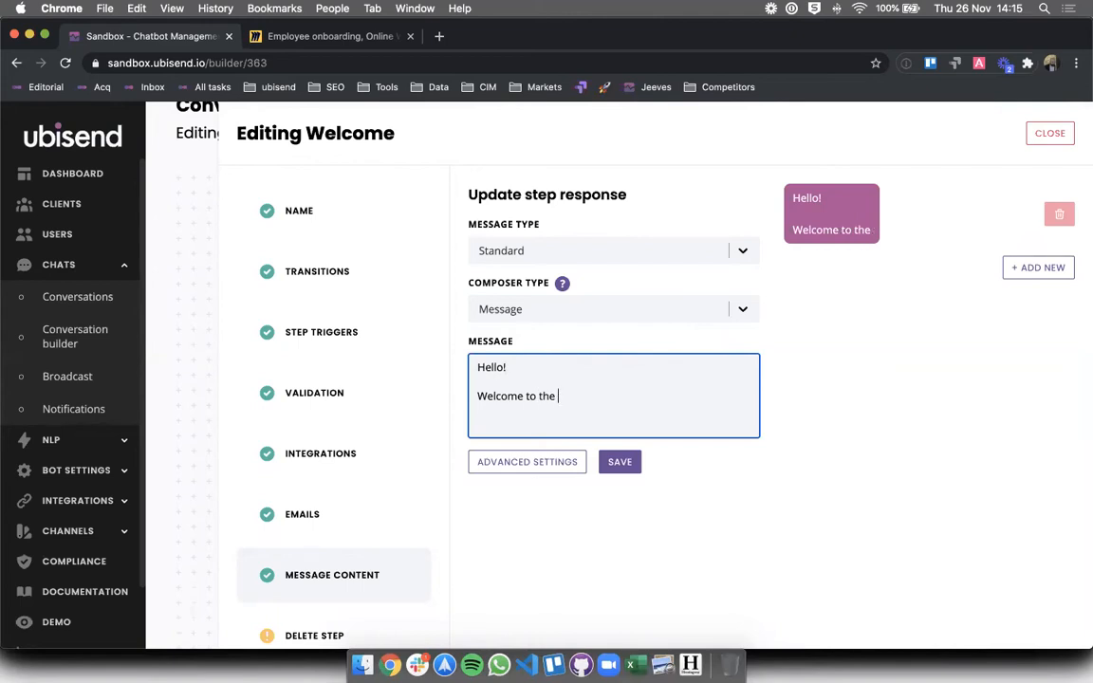
text(company. )
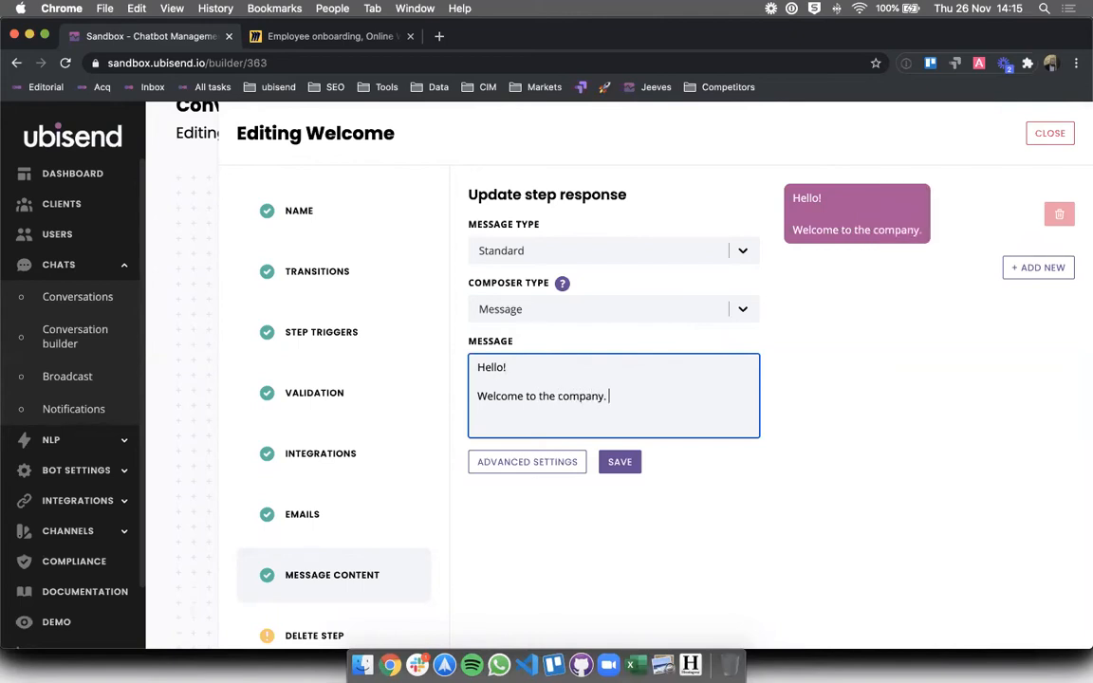
text(We're super glad to)
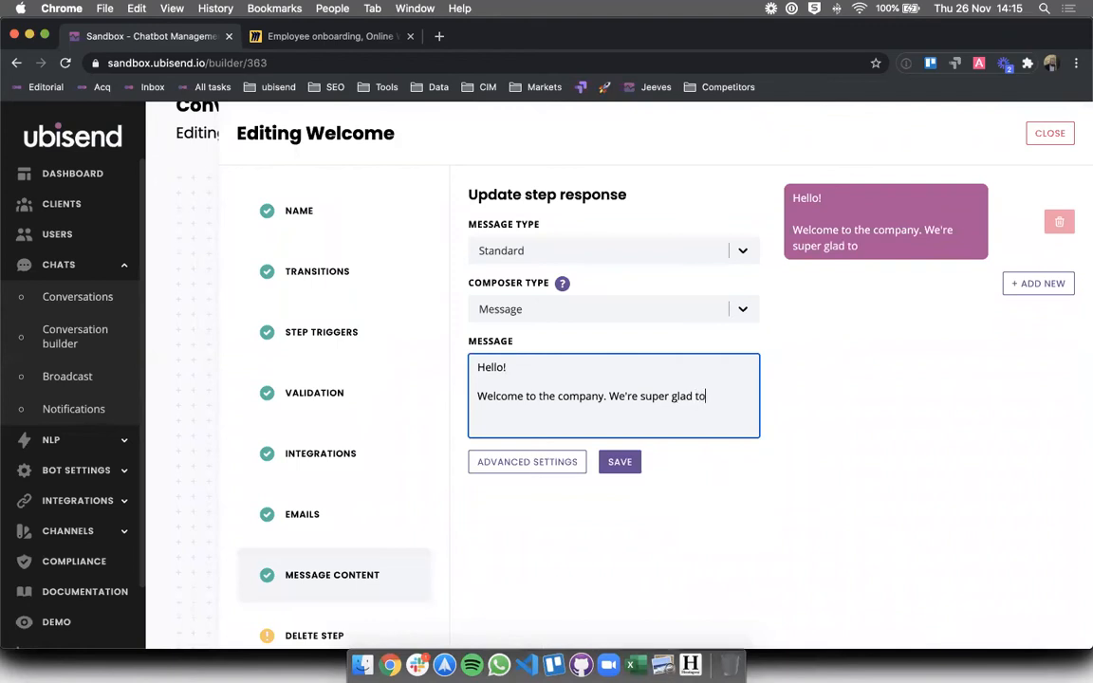
text( have you with us.)
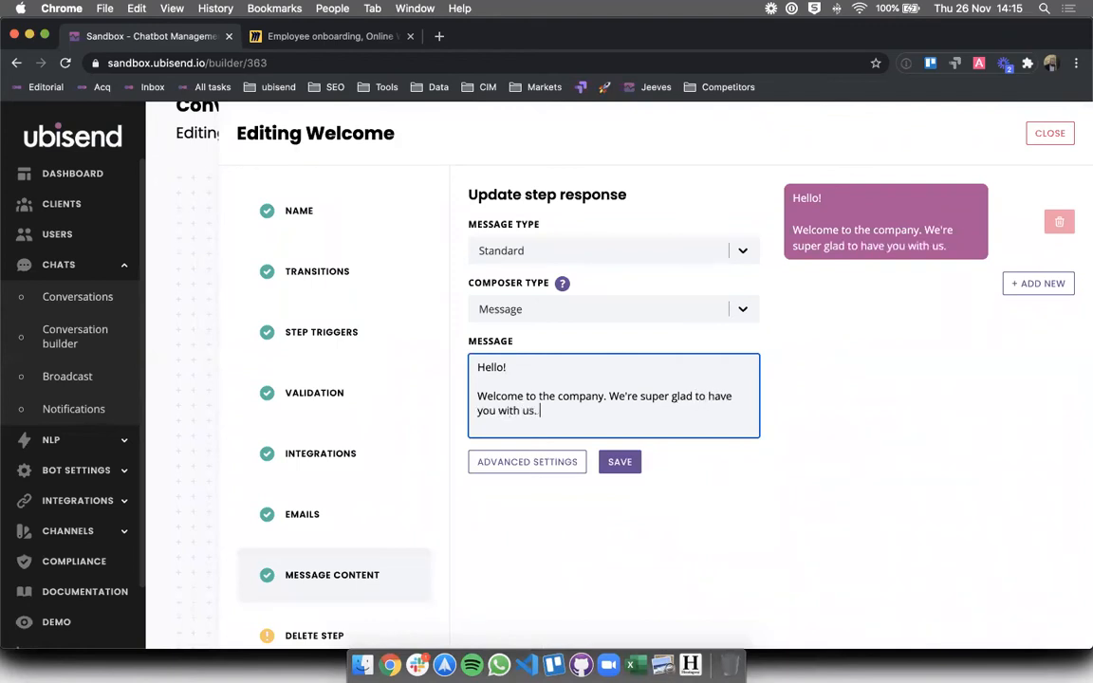
key(Return)
key(Return)
text(Please)
key(BackSpace)
key(BackSpace)
key(BackSpace)
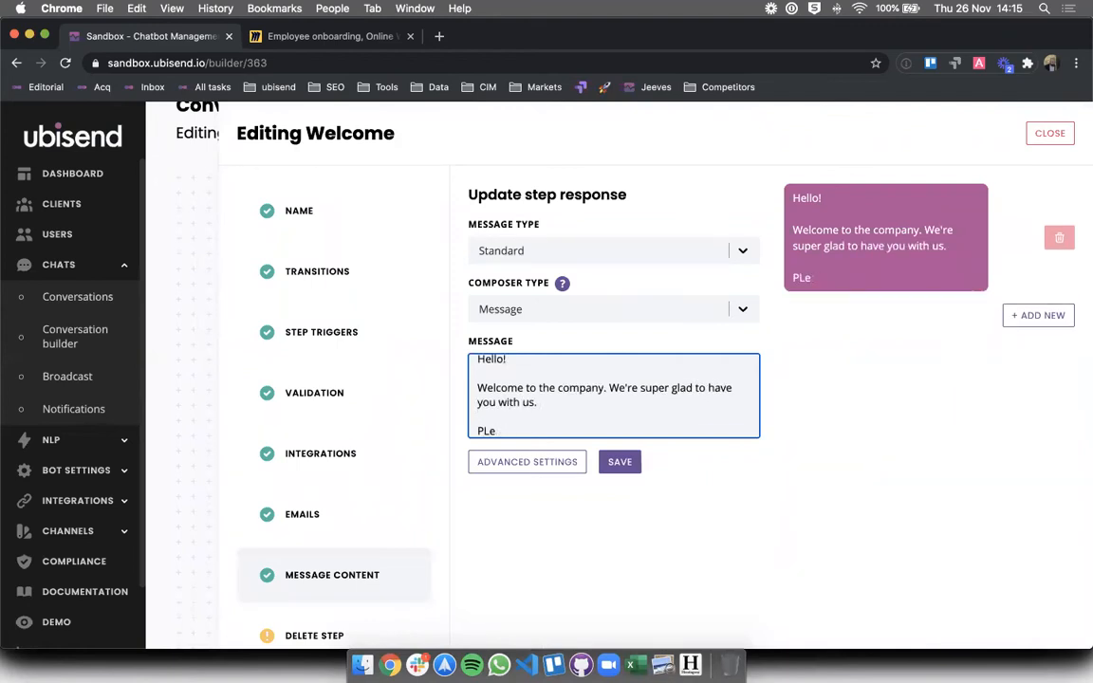
text(ase go through t)
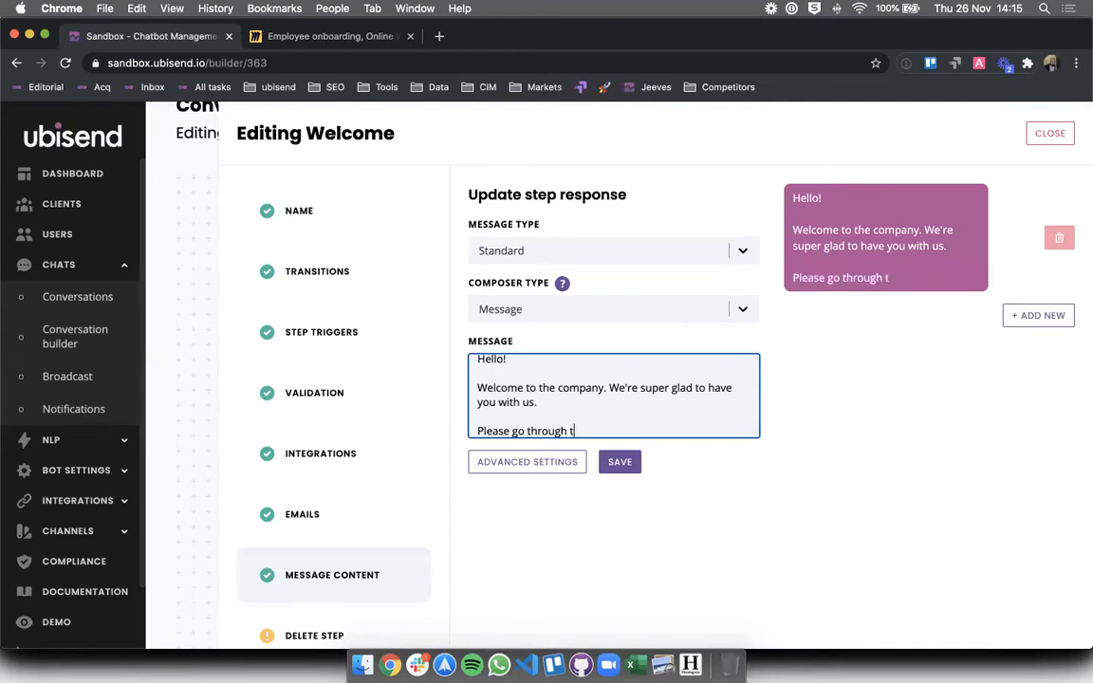
text(his entire onboarding sequence, as all the infor)
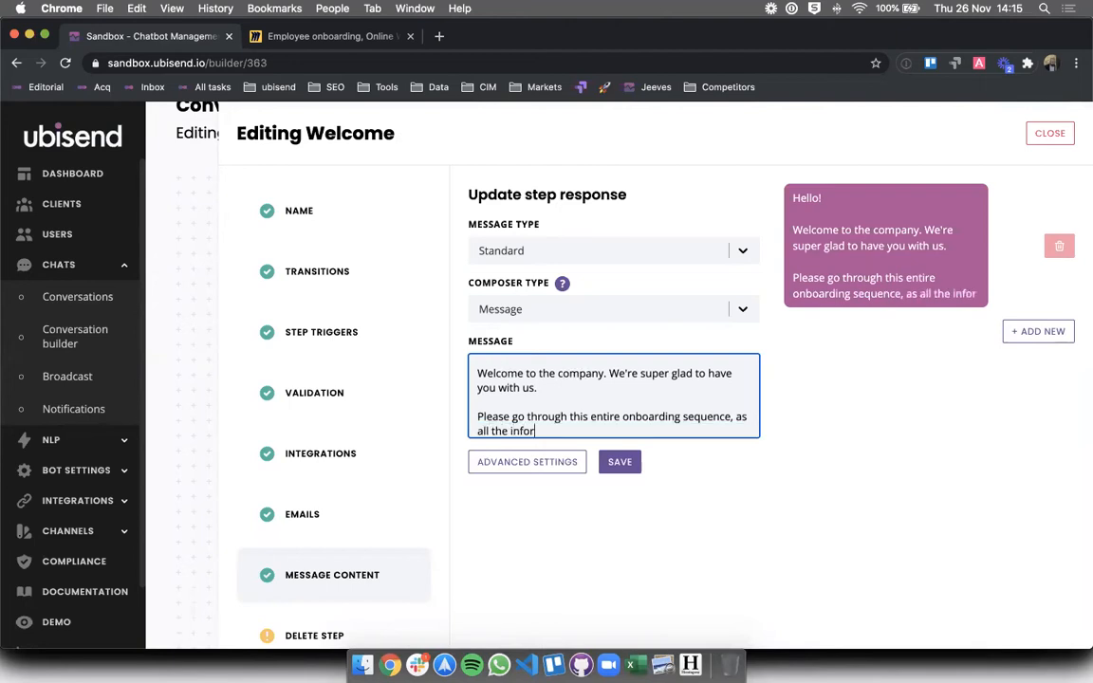
text(mation you provide is vt)
key(BackSpace)
text(ital for your mana)
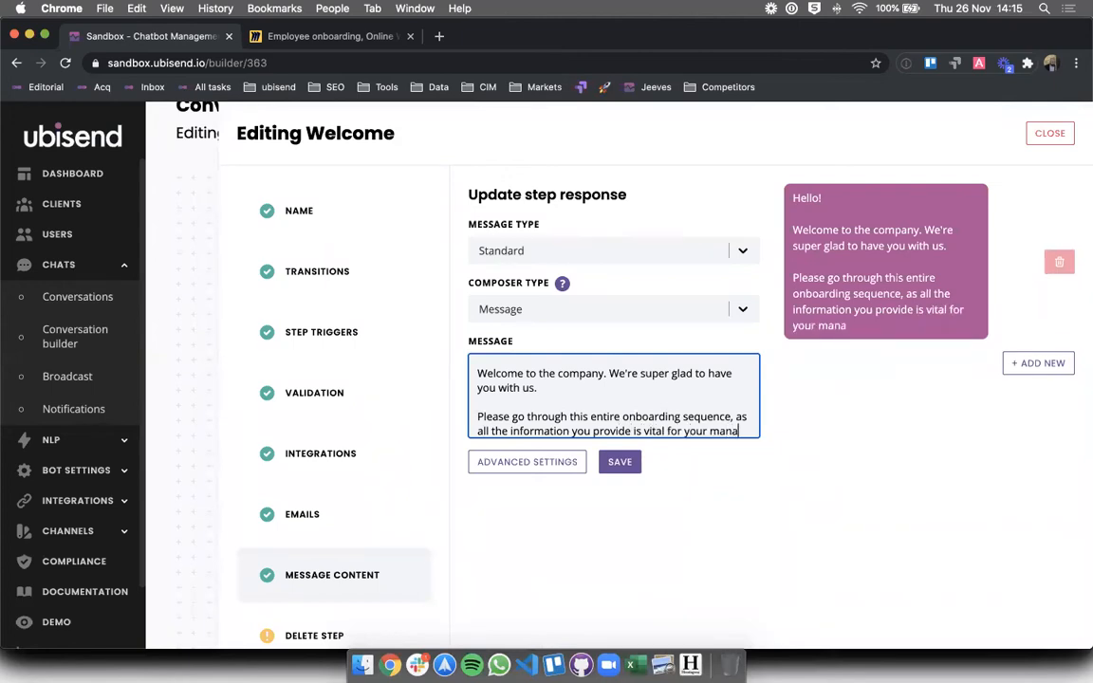
text(gement team.)
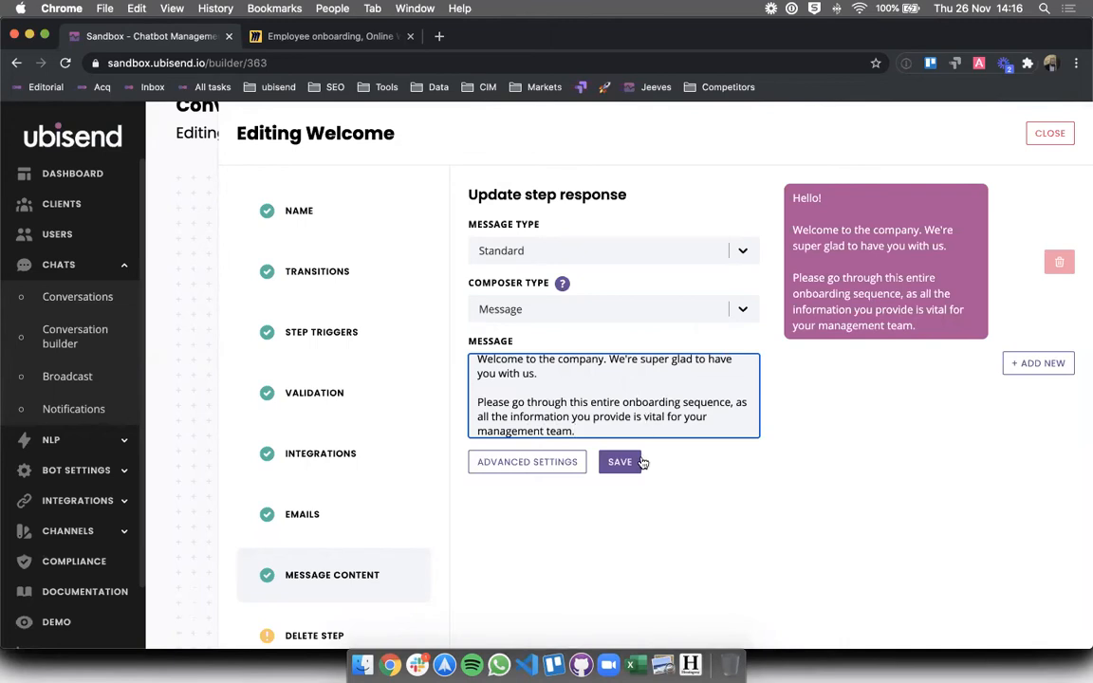
- Move the company welcome sentence out of the first message into a new second message
click(829, 245)
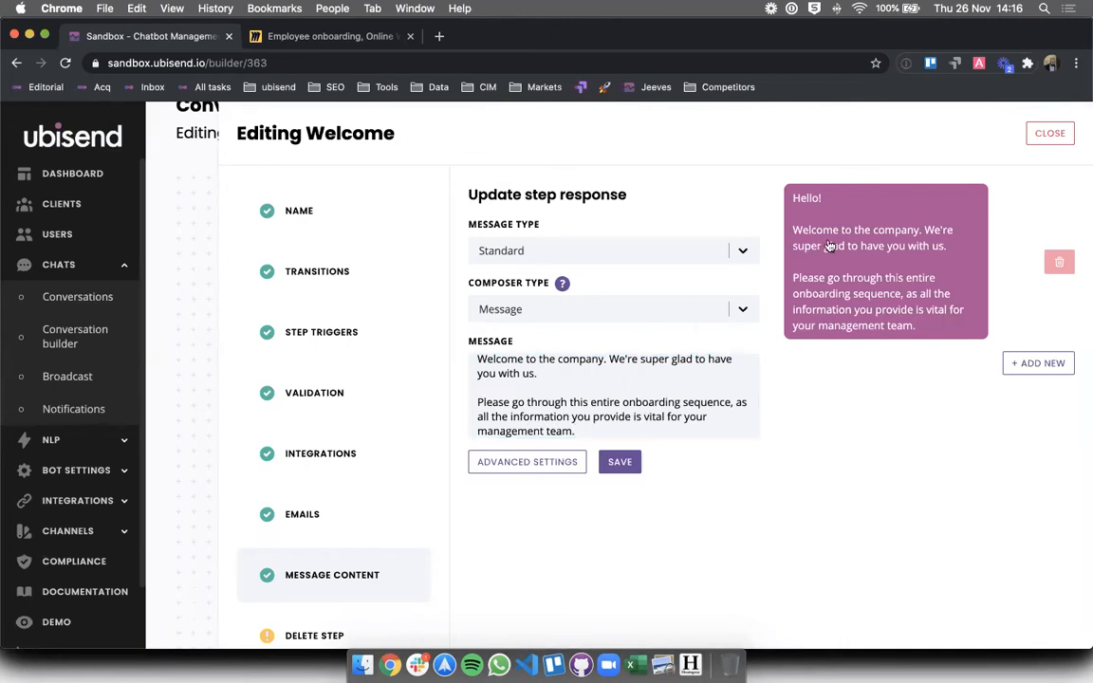
triple_click(623, 368)
key(cmd+c)
key(BackSpace)
click(1024, 332)
click(719, 361)
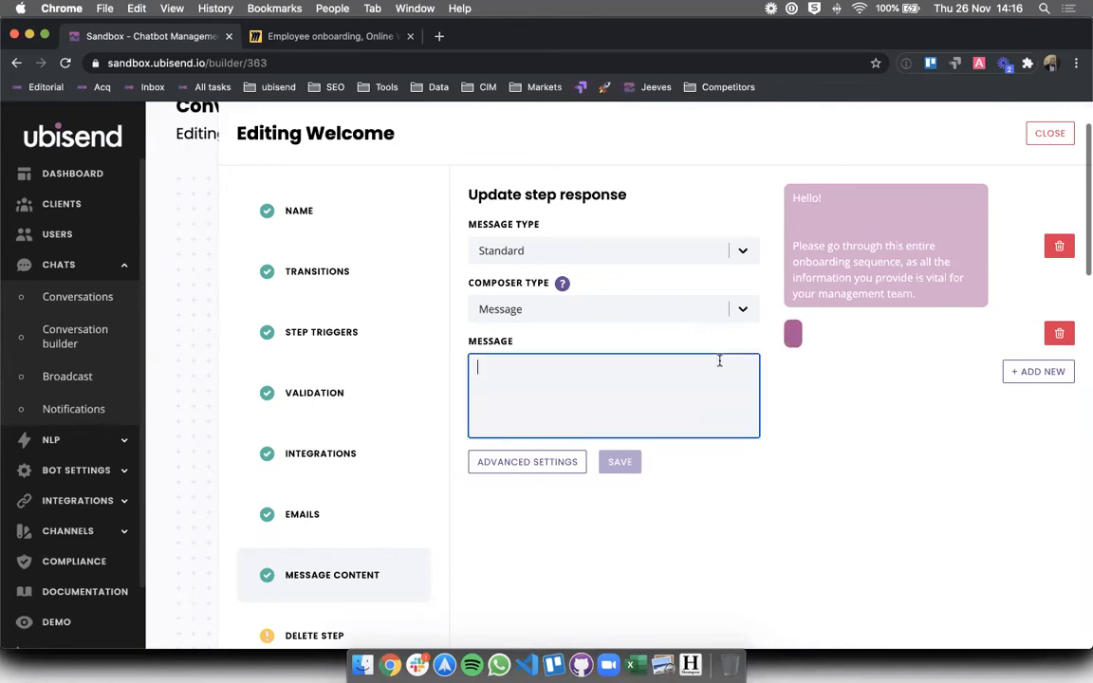
key(cmd+v)
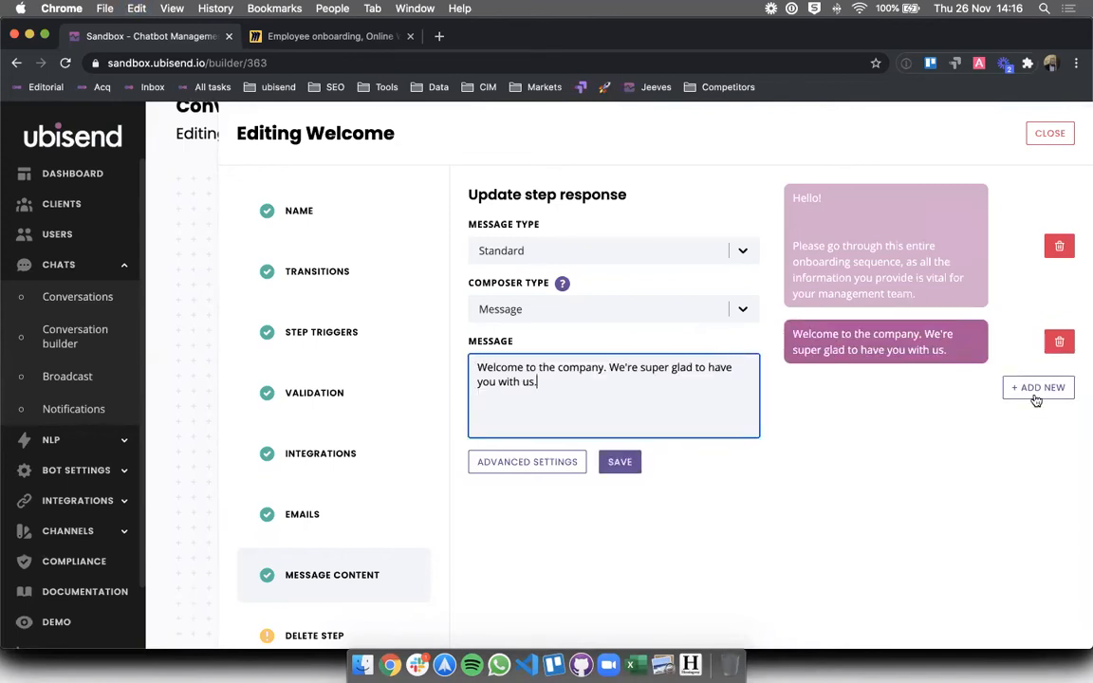
- Move the onboarding request paragraph into a new third message
click(885, 247)
triple_click(562, 417)
key(super+c)
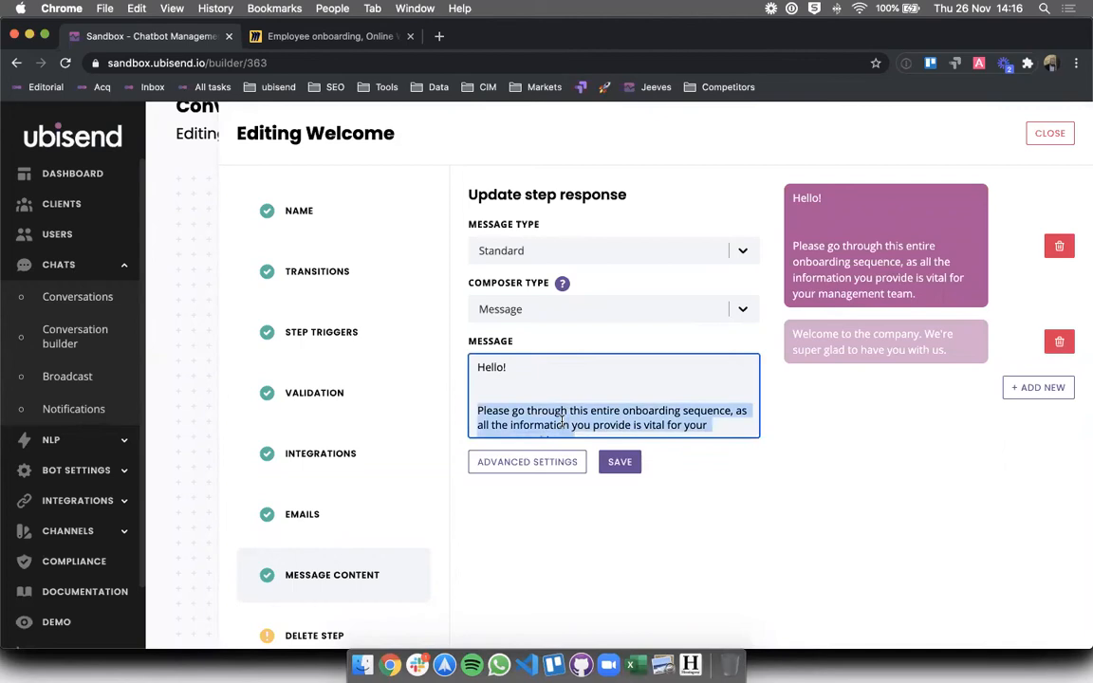
key(BackSpace)
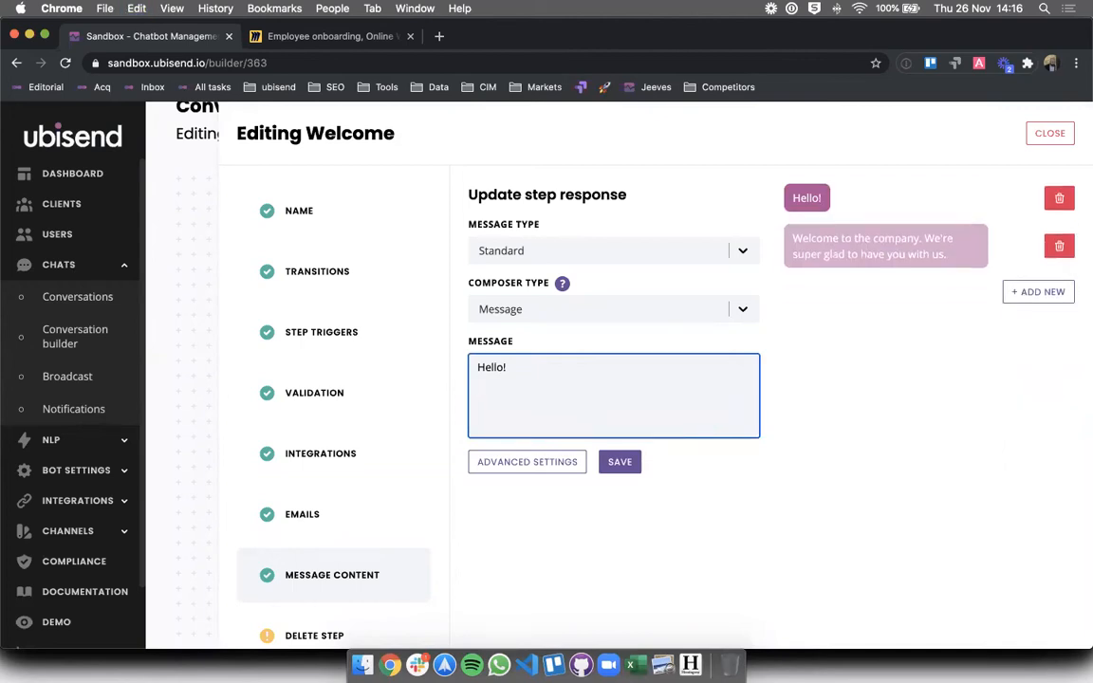
click(1034, 291)
click(585, 379)
key(super+v)
click(640, 463)
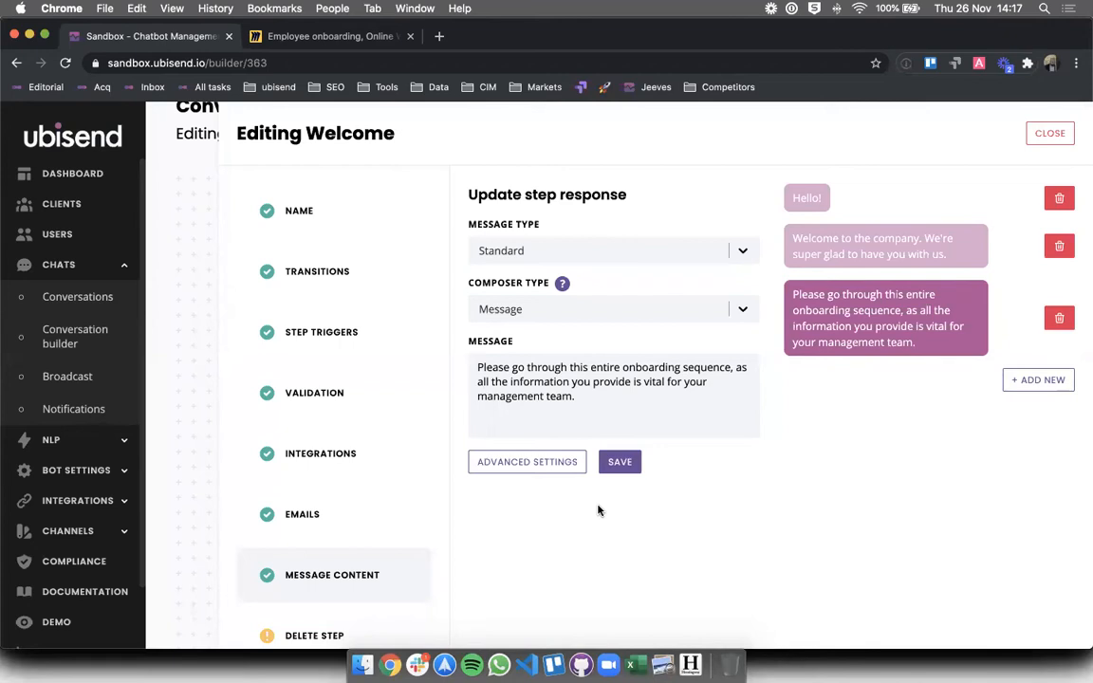
- Add a fourth Welcome message 'Are you ready to start?', then close the editing panel
click(620, 463)
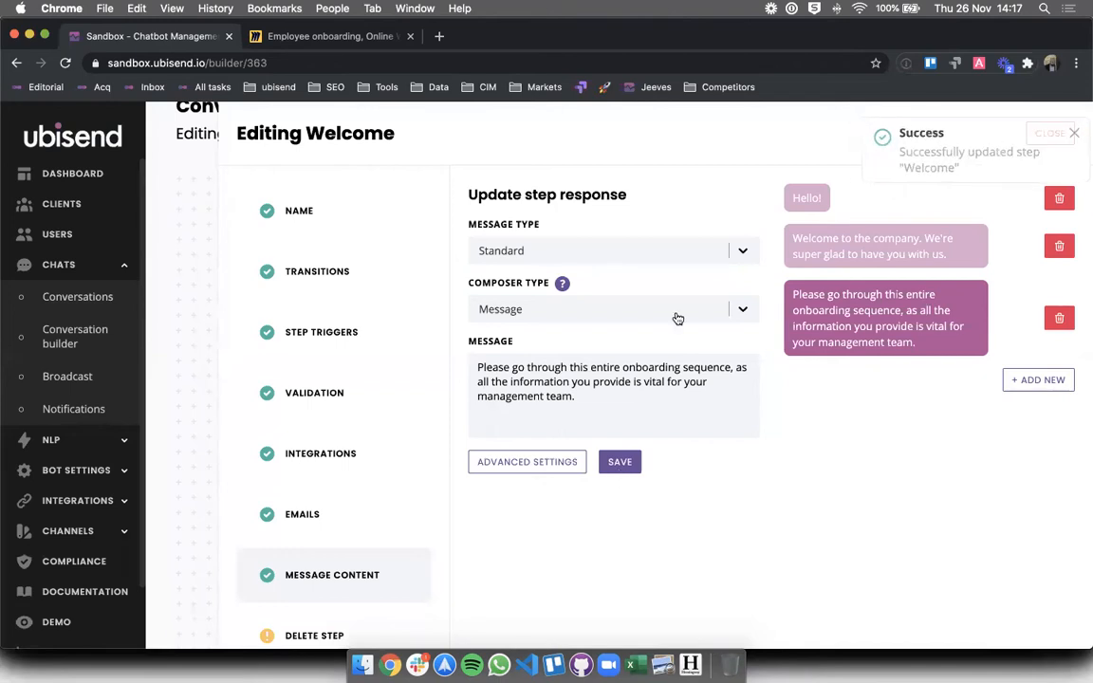
click(732, 400)
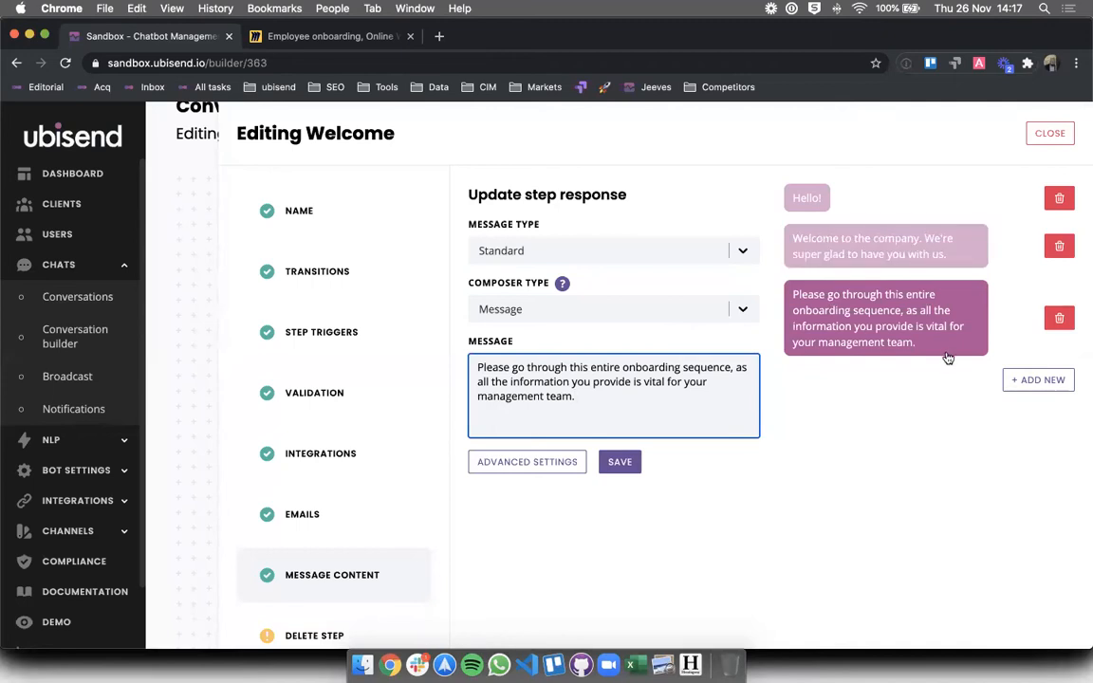
click(1013, 379)
click(551, 403)
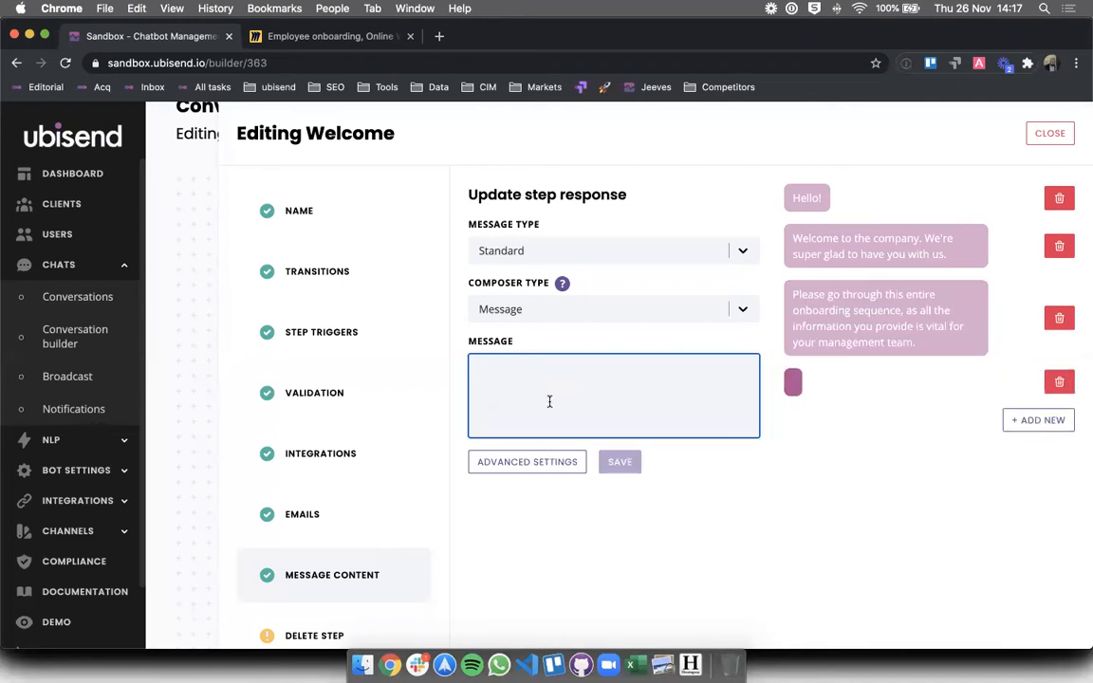
text(Are you ready)
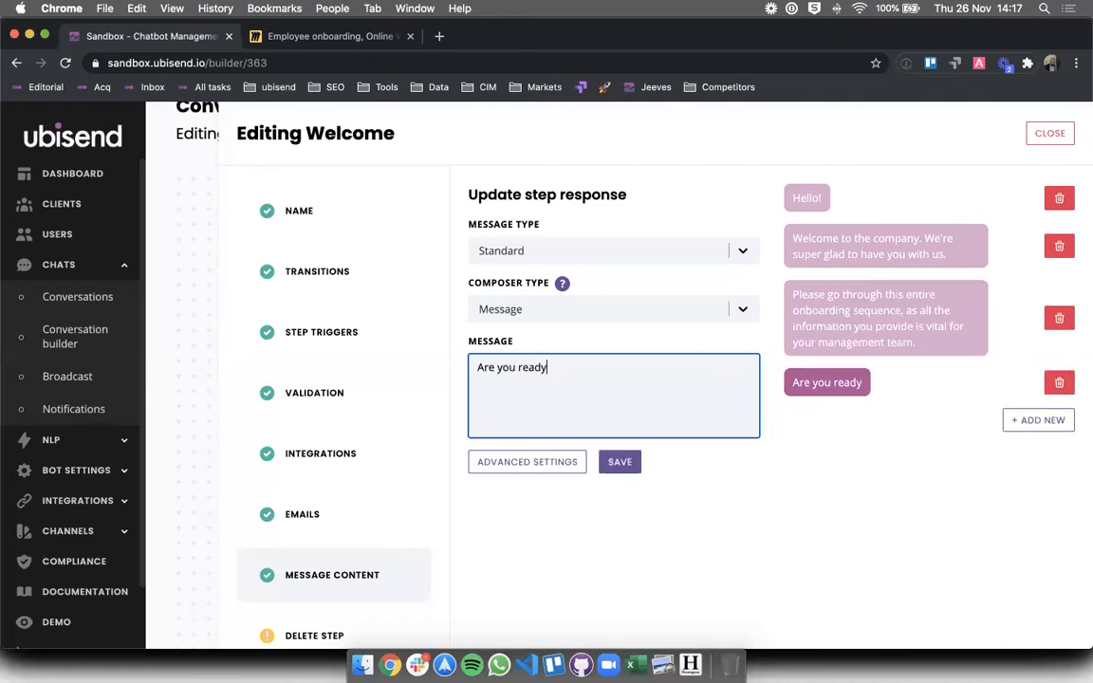
text( to start?)
click(628, 467)
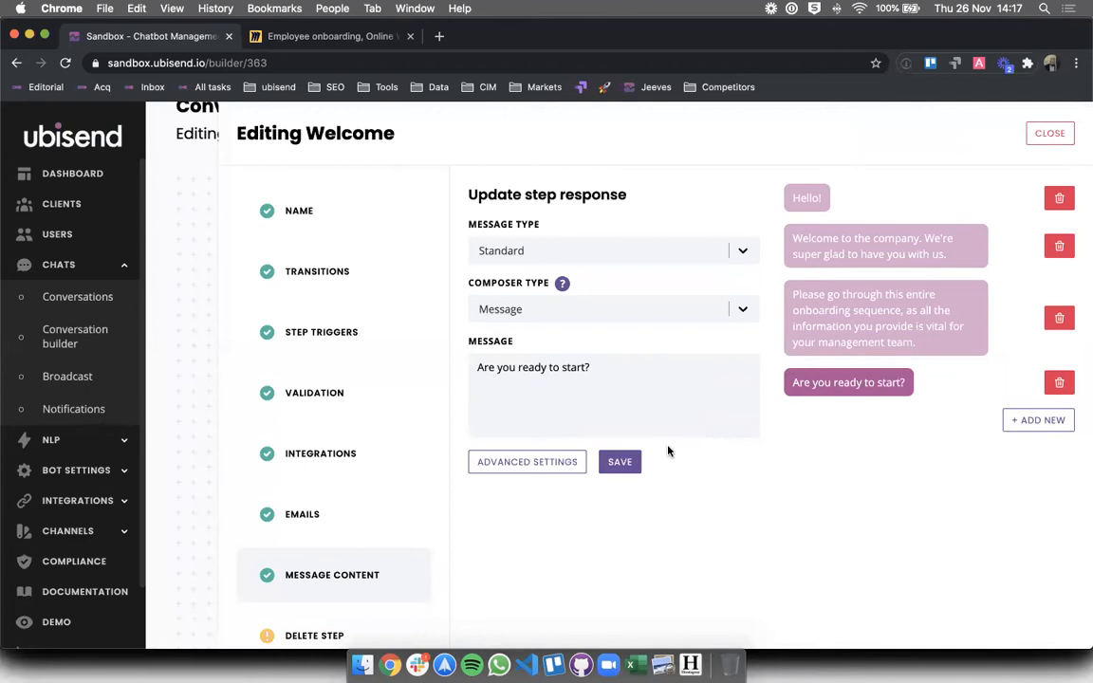
click(1043, 138)
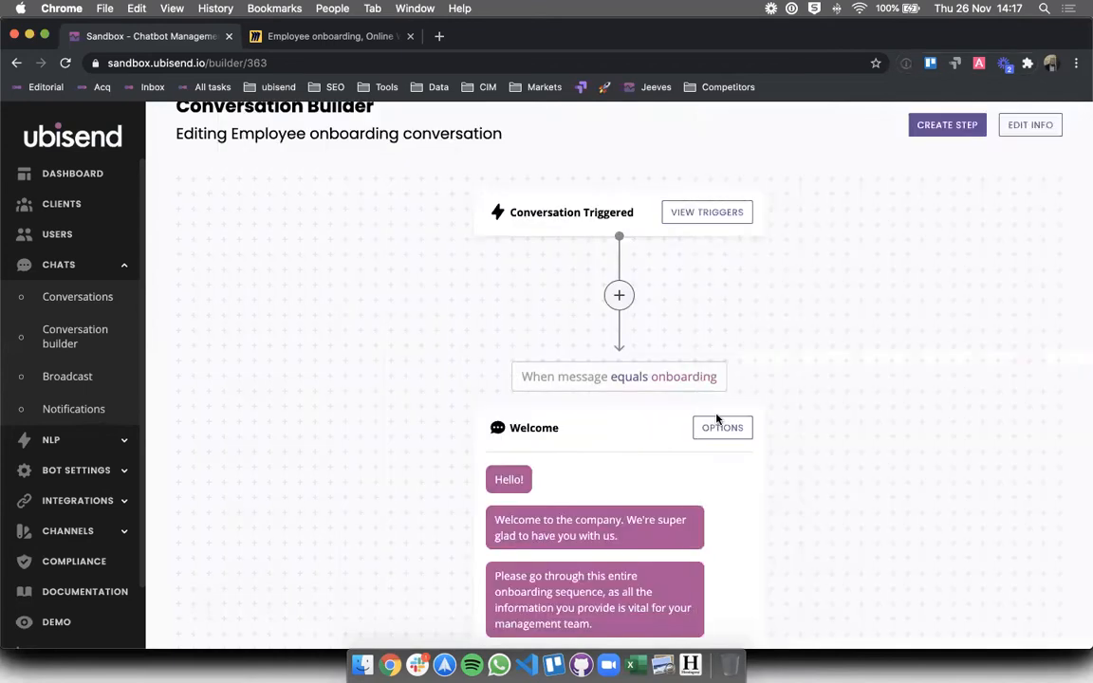
scroll(717, 415, down, 3)
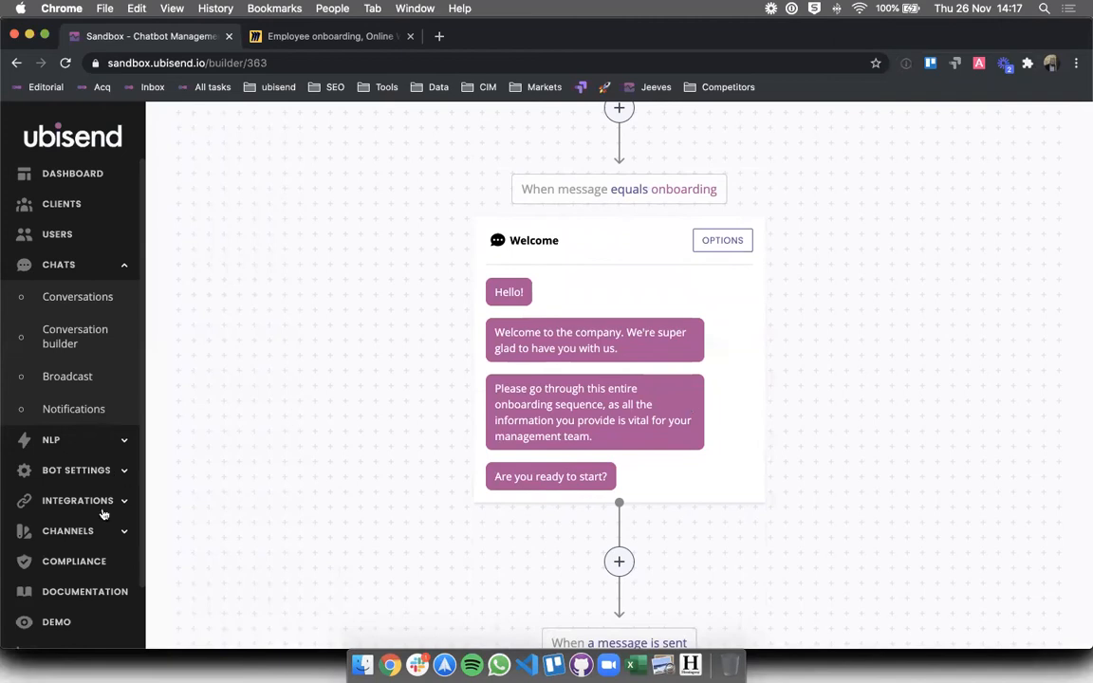
- Start a demo chat and view the bot's default welcome message with its three help links
click(57, 621)
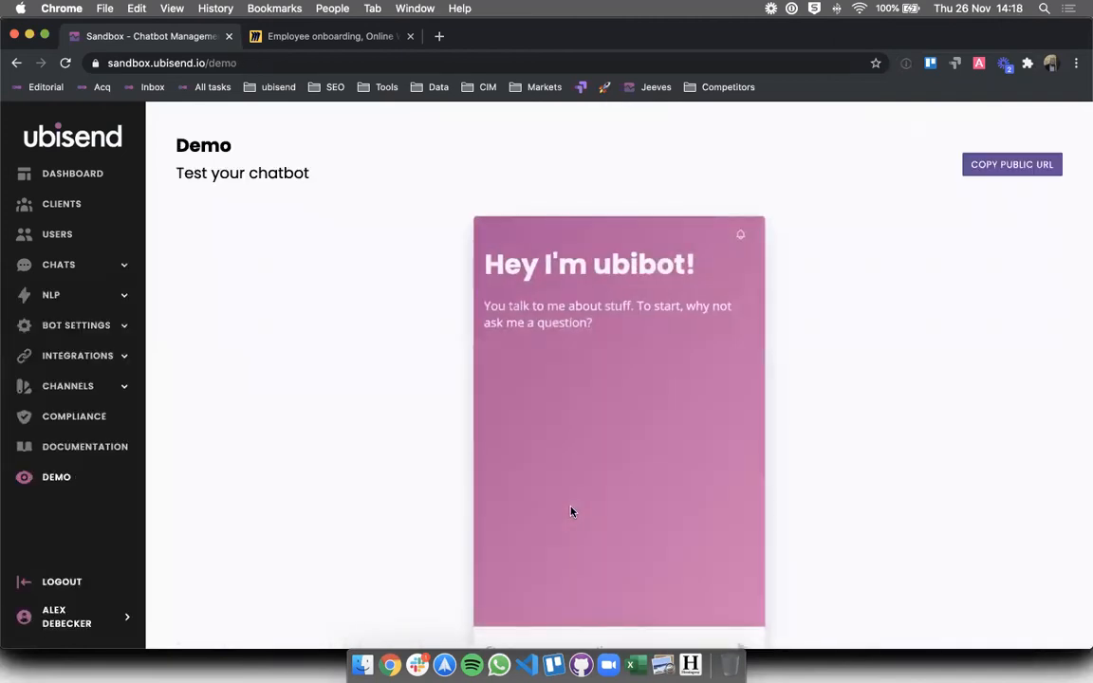
click(549, 556)
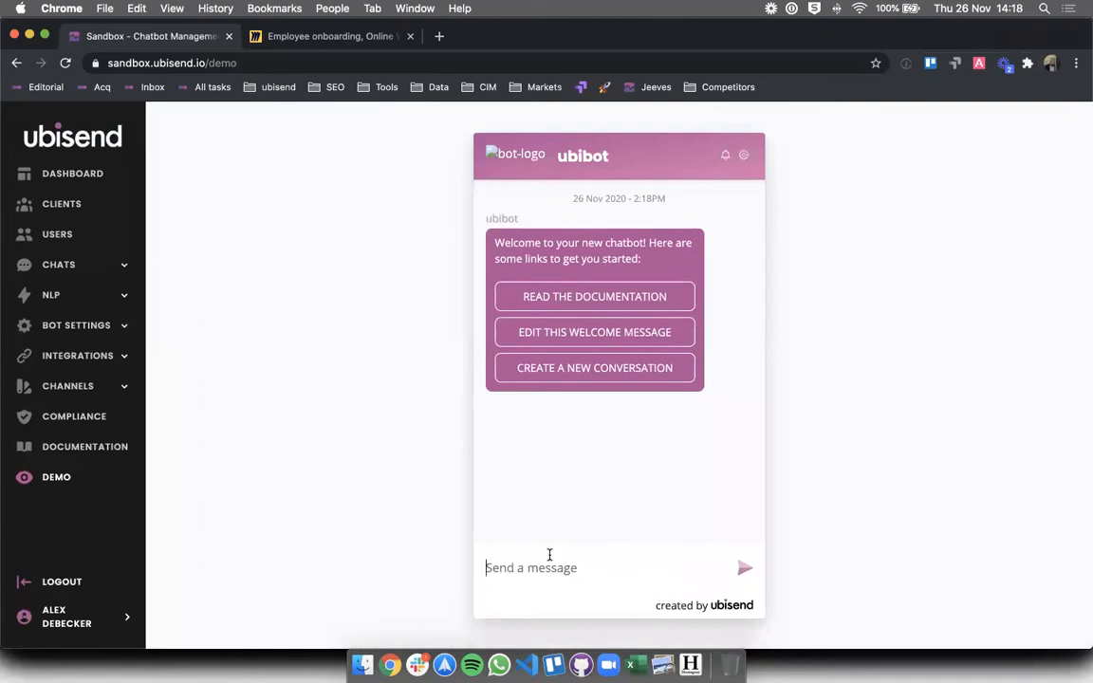
triple_click(541, 259)
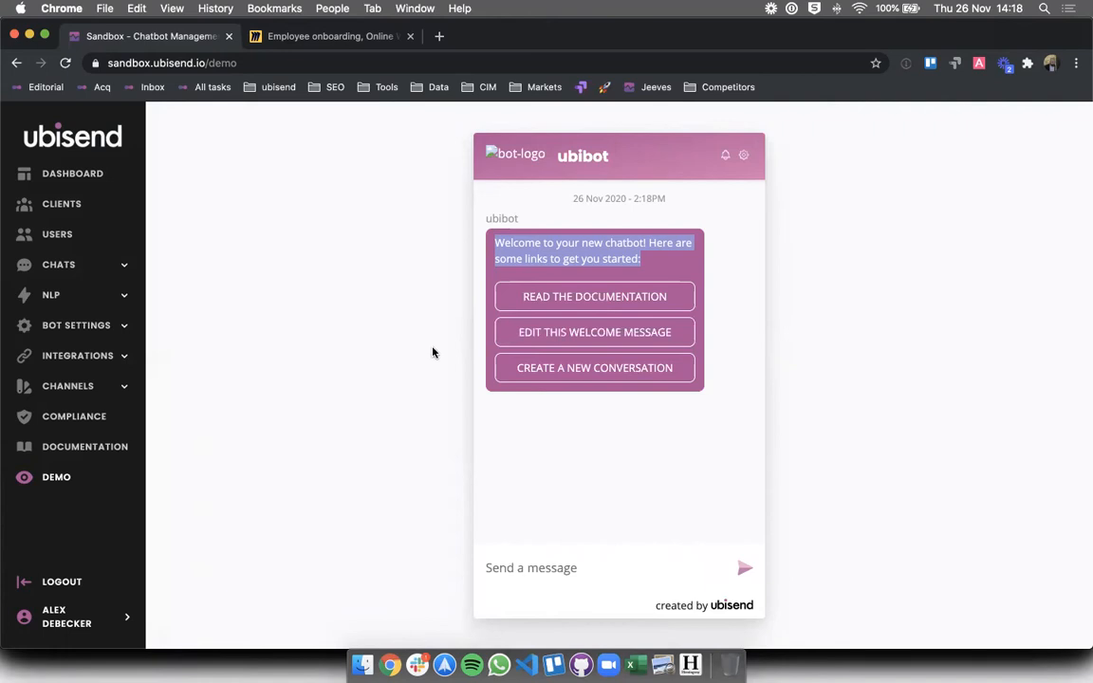
click(472, 310)
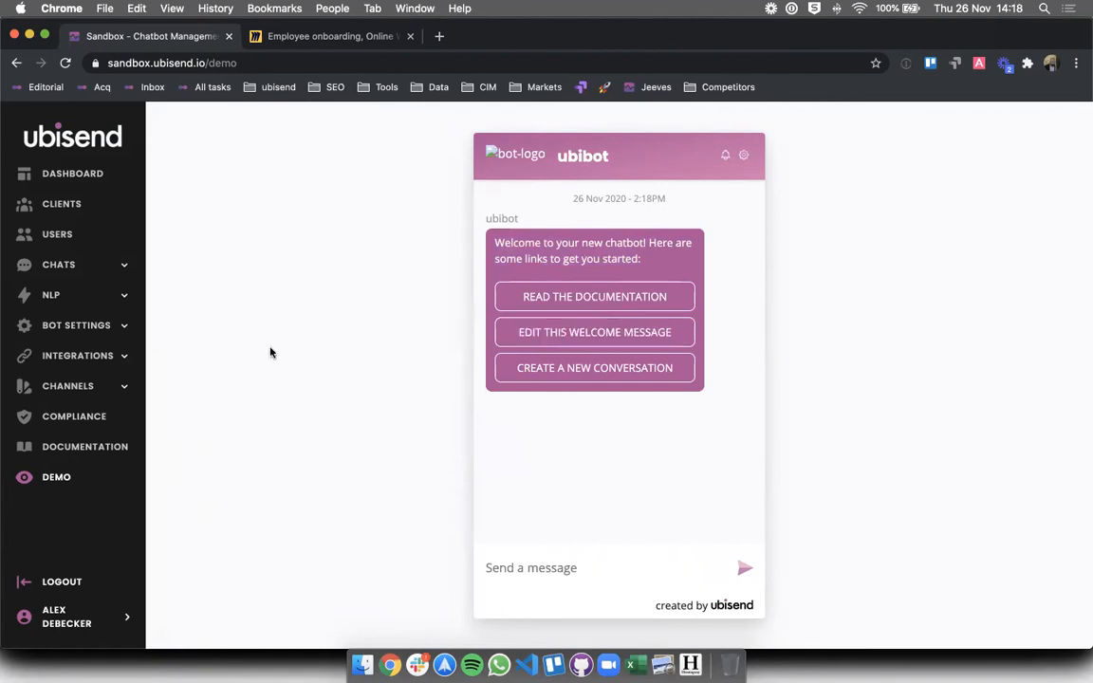
- Open the Welcome to your chatbot conversation in Conversation builder and its step's options
click(53, 261)
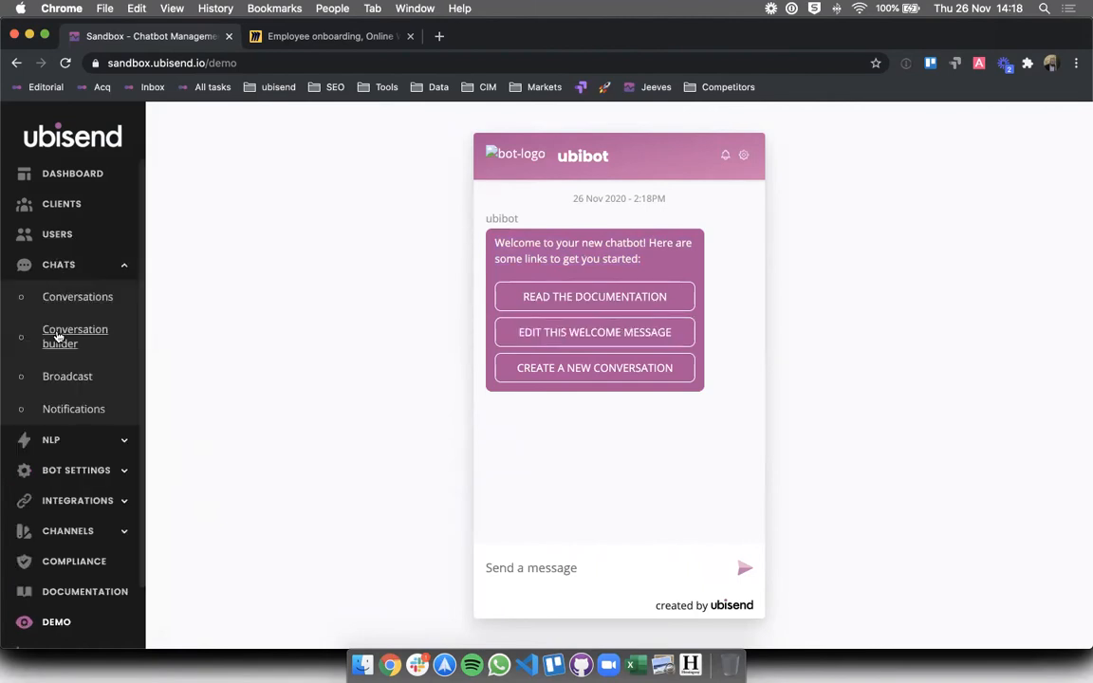
click(59, 337)
scroll(481, 415, down, 5)
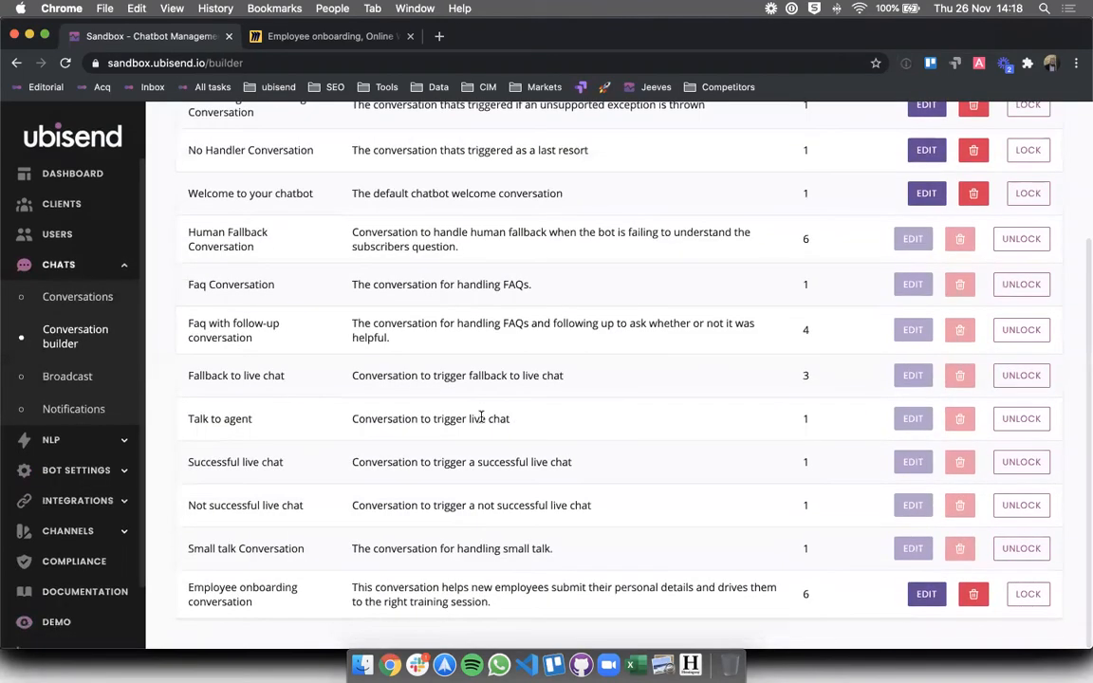
triple_click(519, 197)
scroll(607, 181, up, 3)
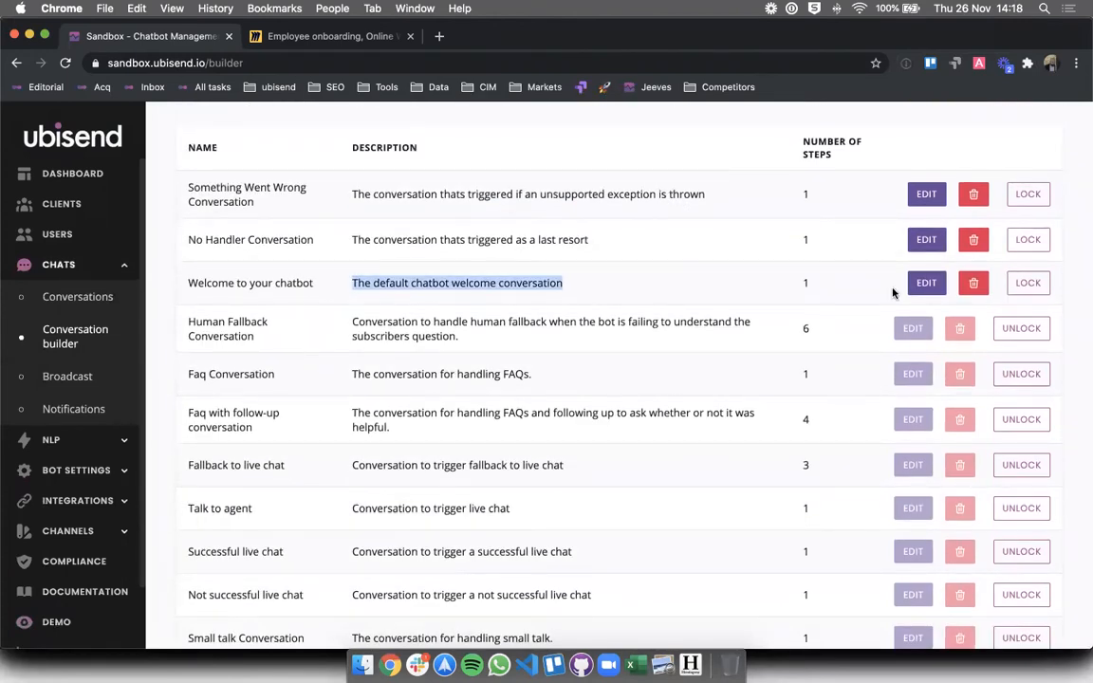
click(926, 282)
scroll(586, 362, down, 3)
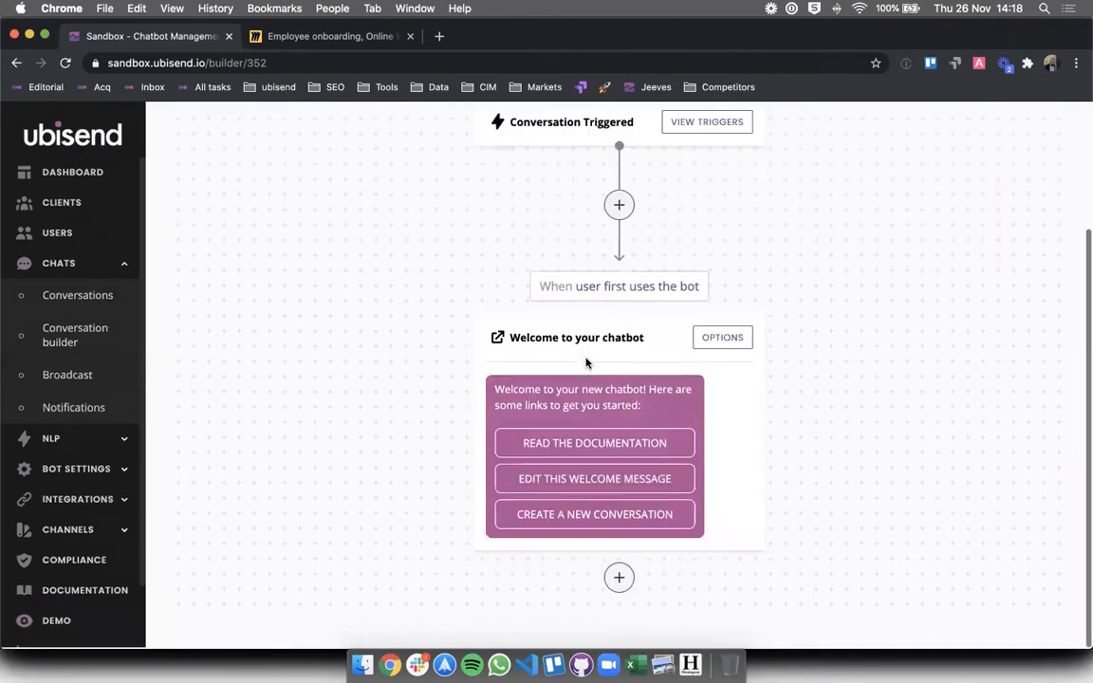
click(718, 340)
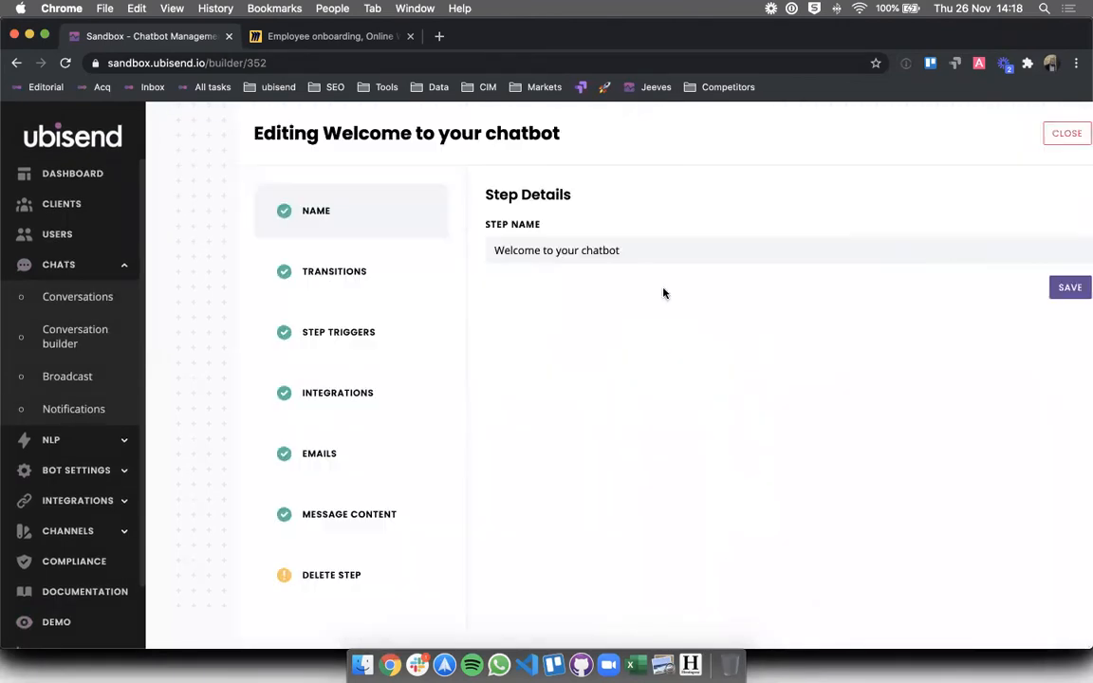
- Remove the welcome message's link buttons and make it a Standard message
click(362, 515)
click(745, 483)
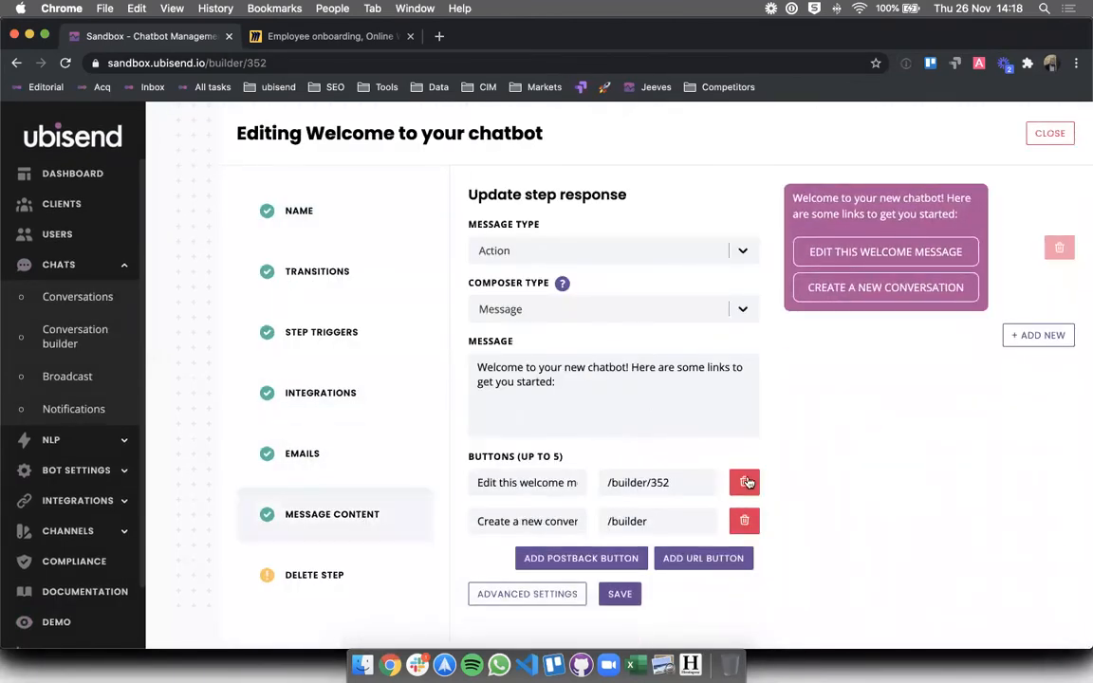
click(745, 484)
double_click(744, 484)
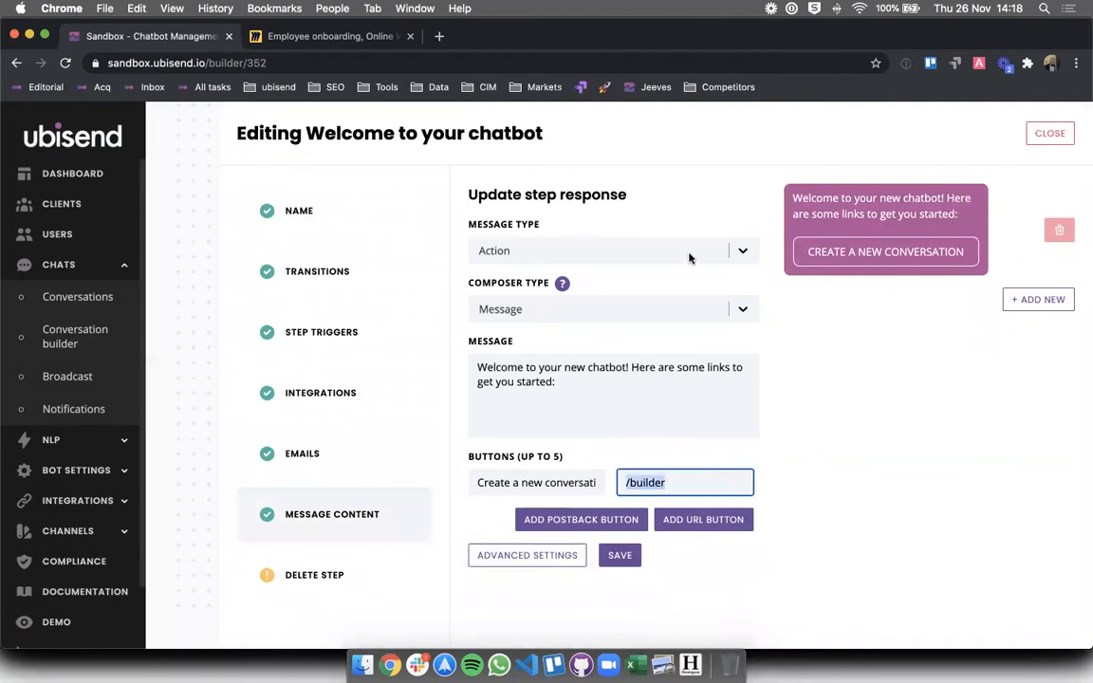
click(607, 251)
click(586, 287)
- Change the message text to 'Welcome to the onboarding chatbot!' and add an empty second message
click(558, 392)
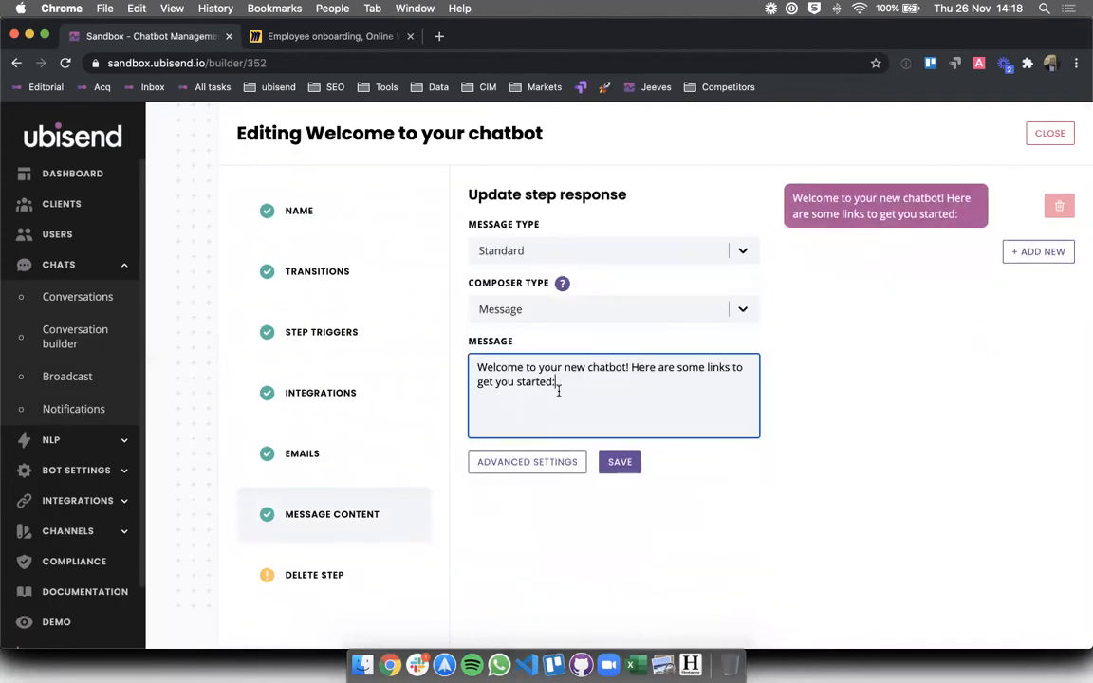
key(ctrl+a)
text(Welcome)
key(ctrl+a)
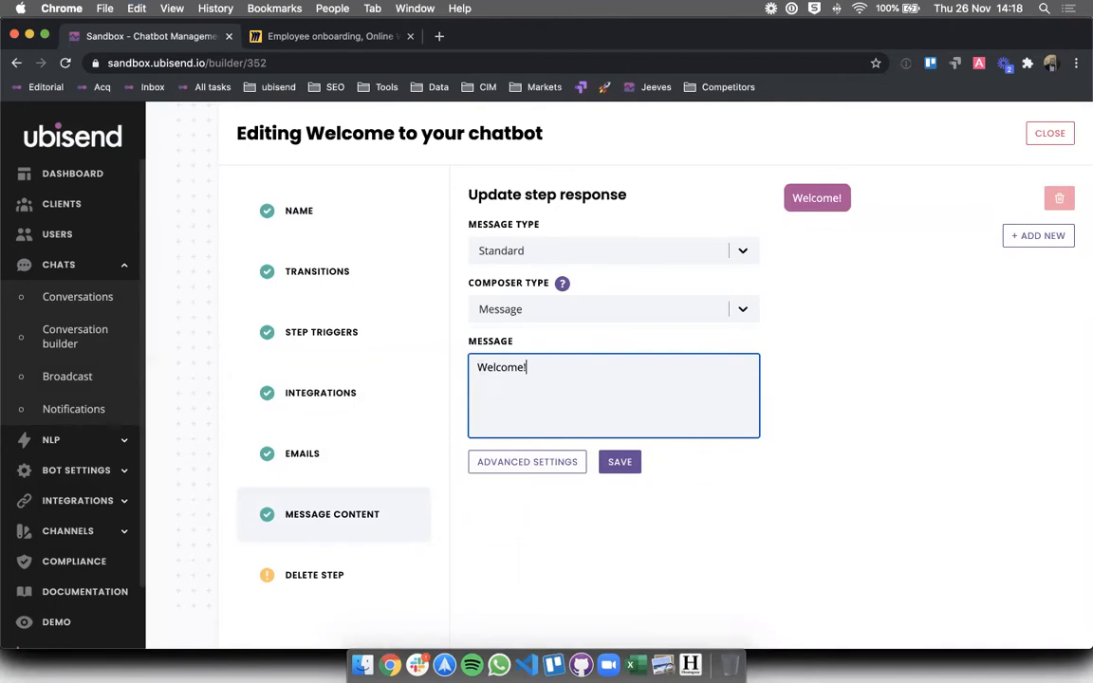
key(BackSpace)
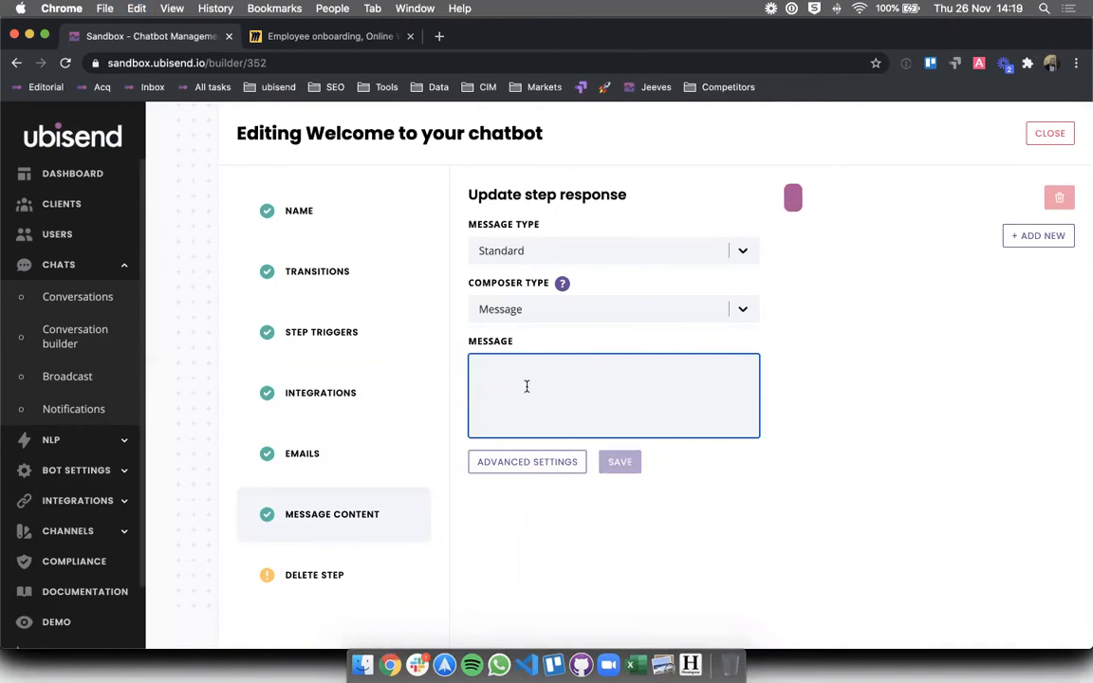
text(Hello)
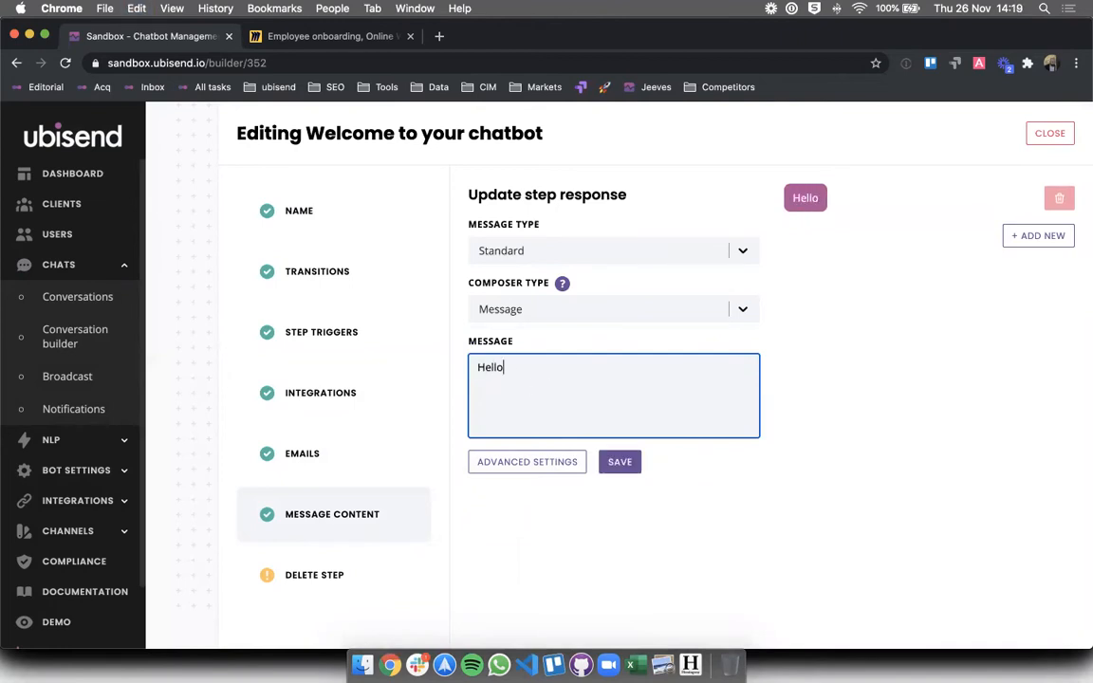
key(ctrl+a)
text(Welcome to )
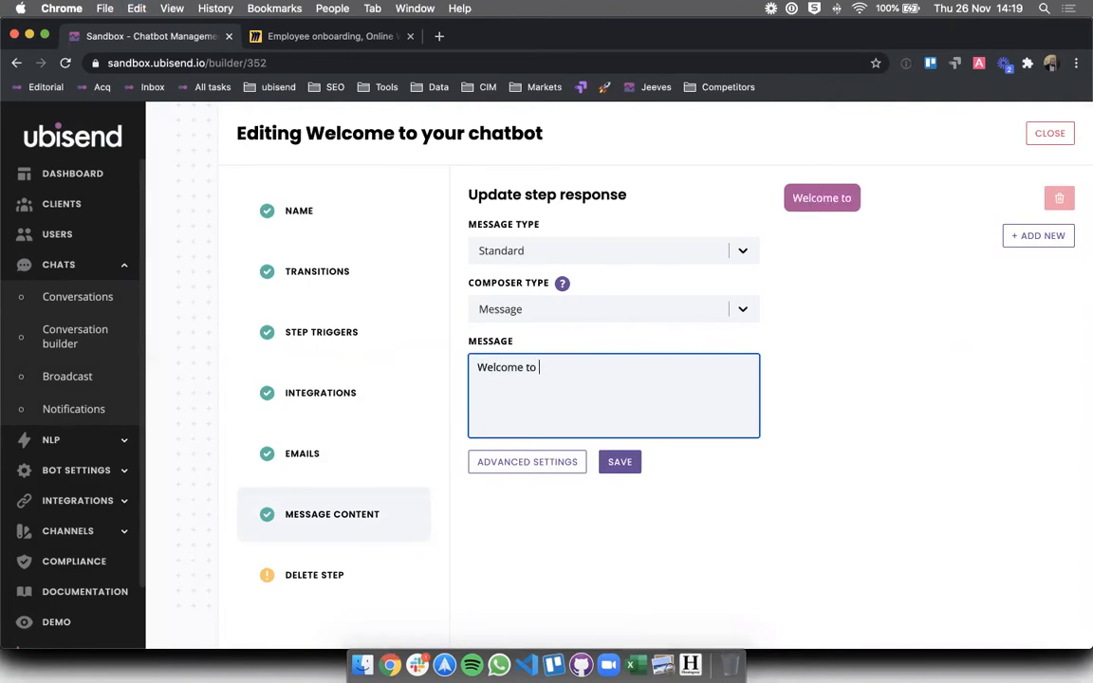
text(the onboarding m)
key(BackSpace)
text(chat)
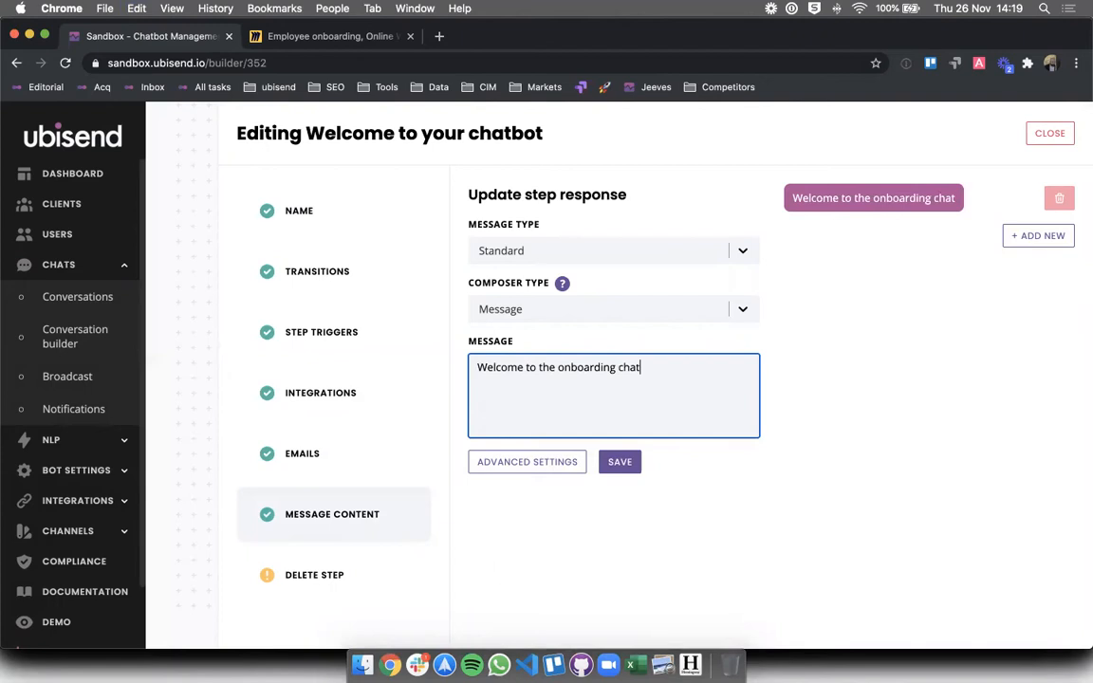
text(bot!)
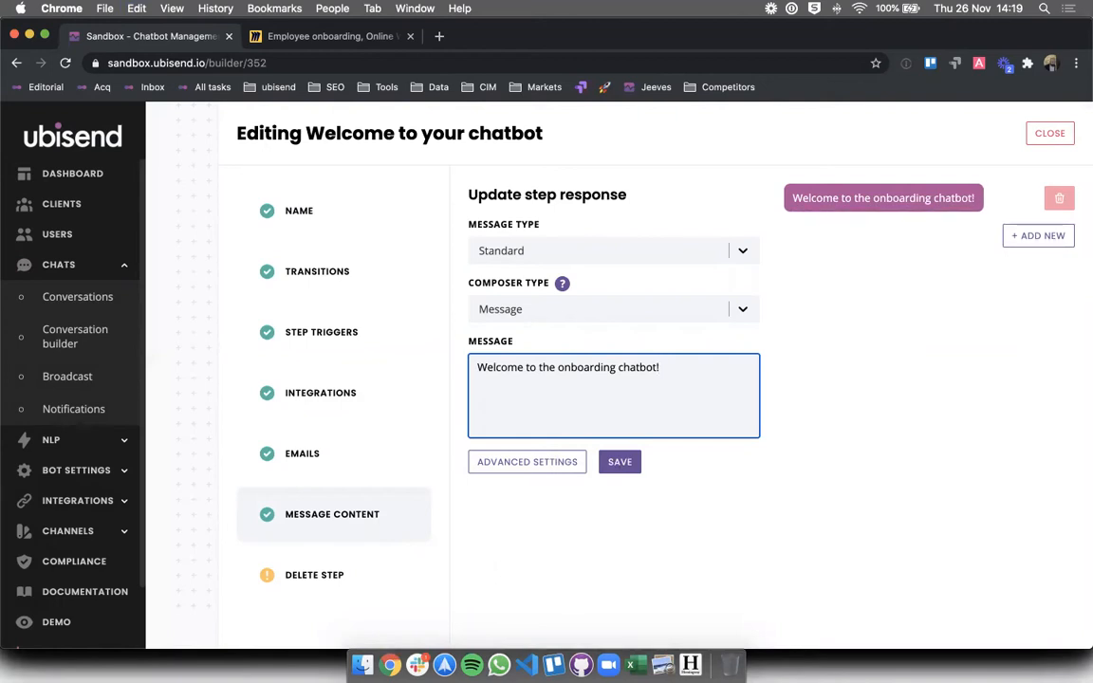
key(Return)
key(Return)
key(BackSpace)
key(BackSpace)
click(1023, 249)
click(555, 424)
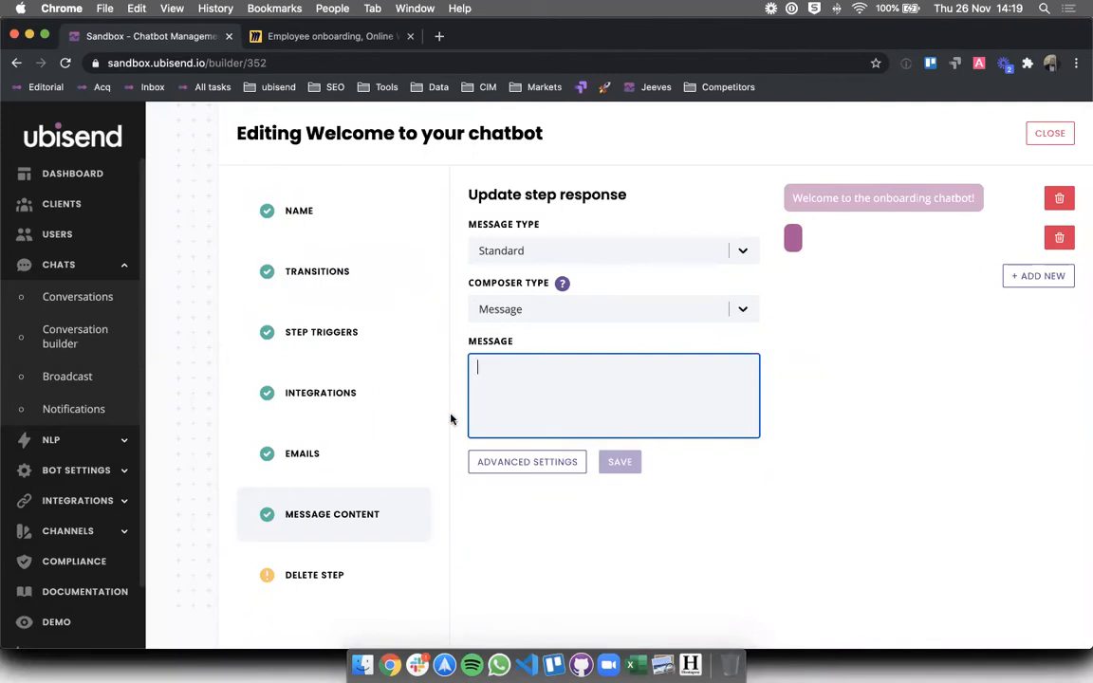
- Look over the welcome message text in the Employee onboarding conversation
click(74, 330)
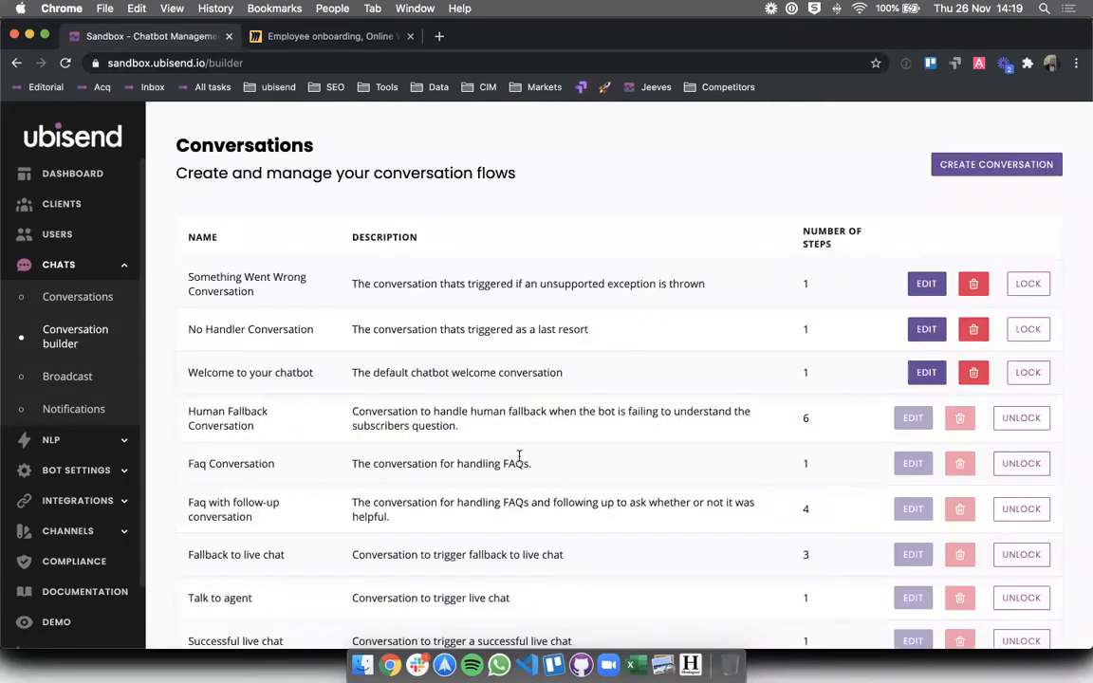
scroll(519, 456, down, 4)
click(923, 593)
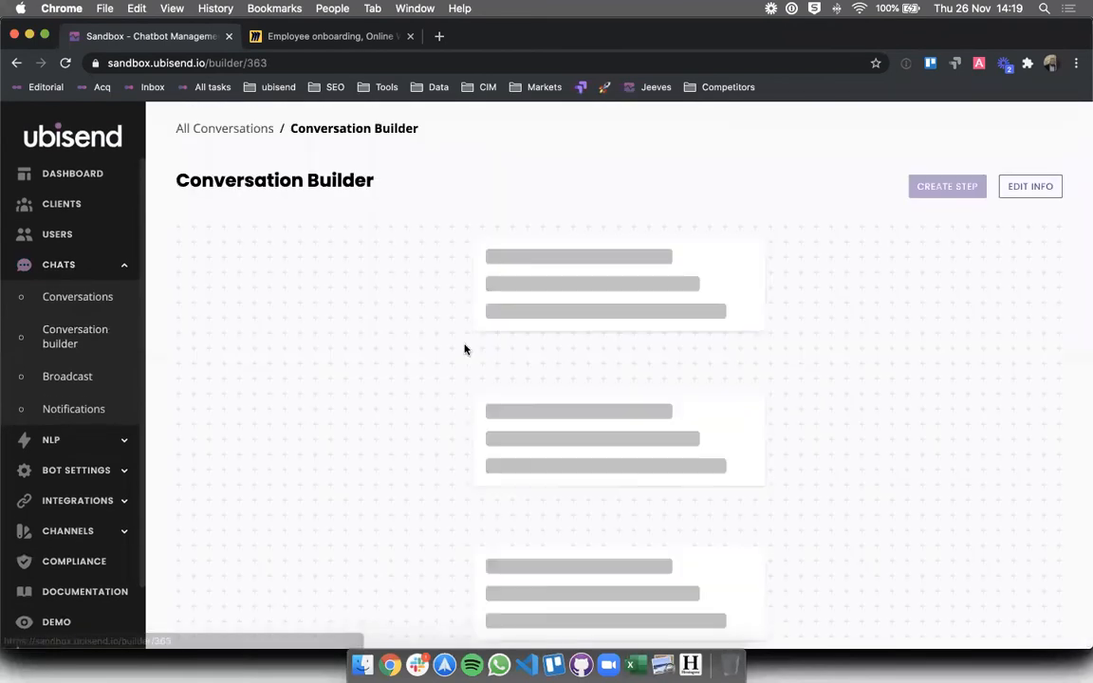
scroll(719, 378, down, 3)
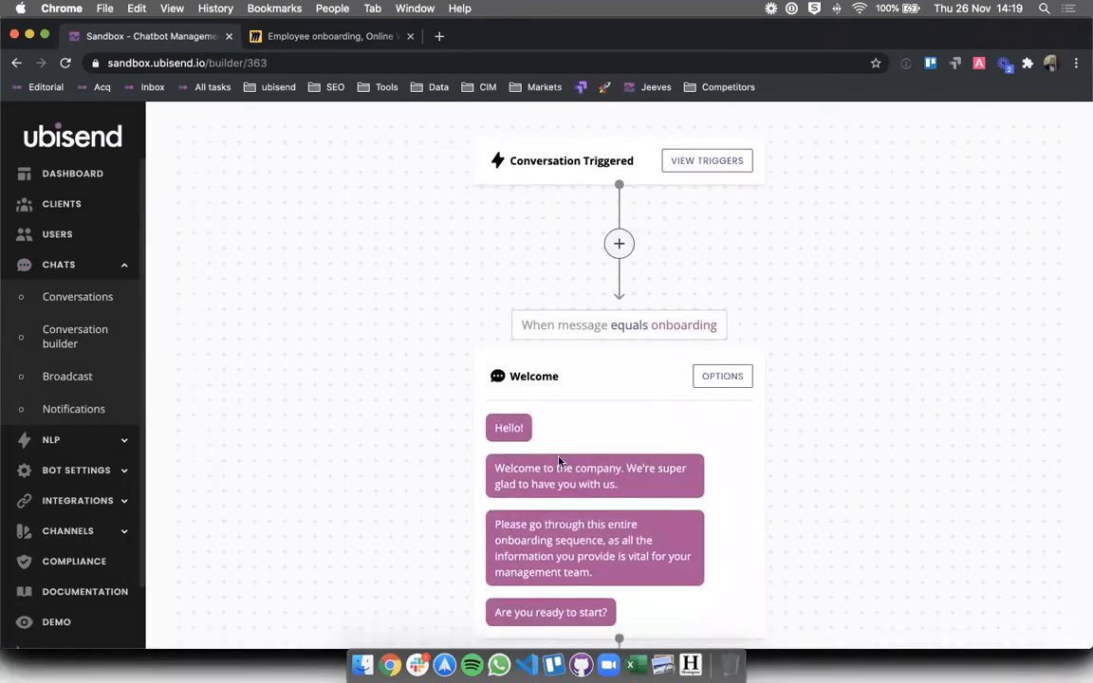
drag(492, 465, 634, 610)
key(super+c)
click(316, 432)
- Reopen the Welcome to your chatbot step's message content, now showing the original text
click(66, 337)
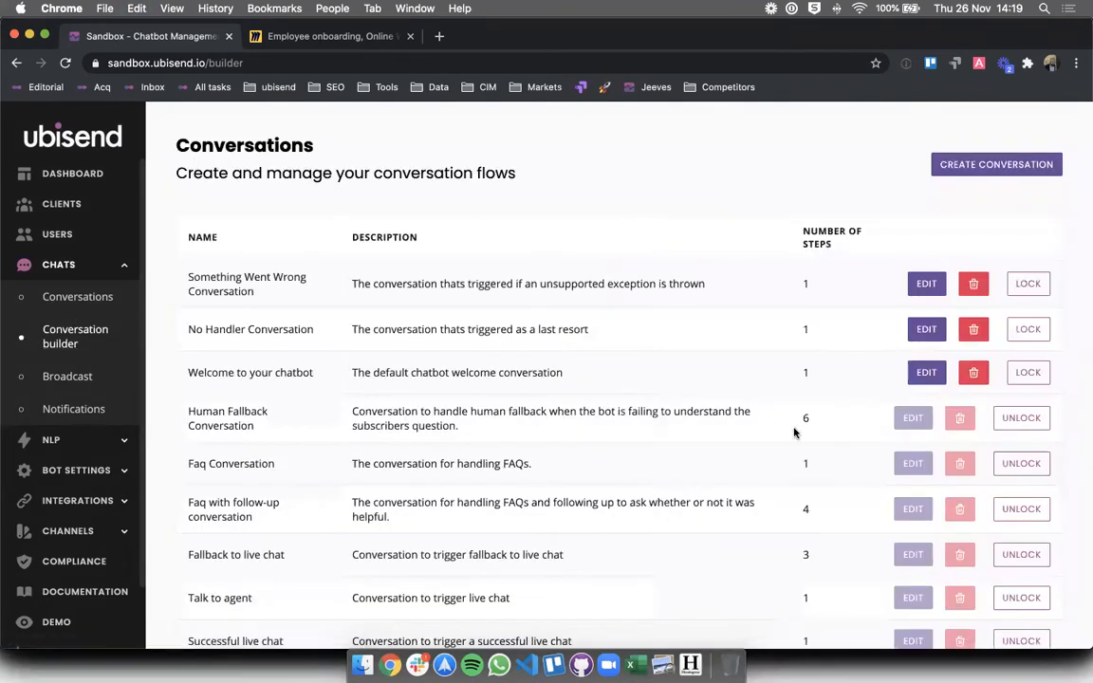
scroll(854, 398, down, 1)
click(938, 343)
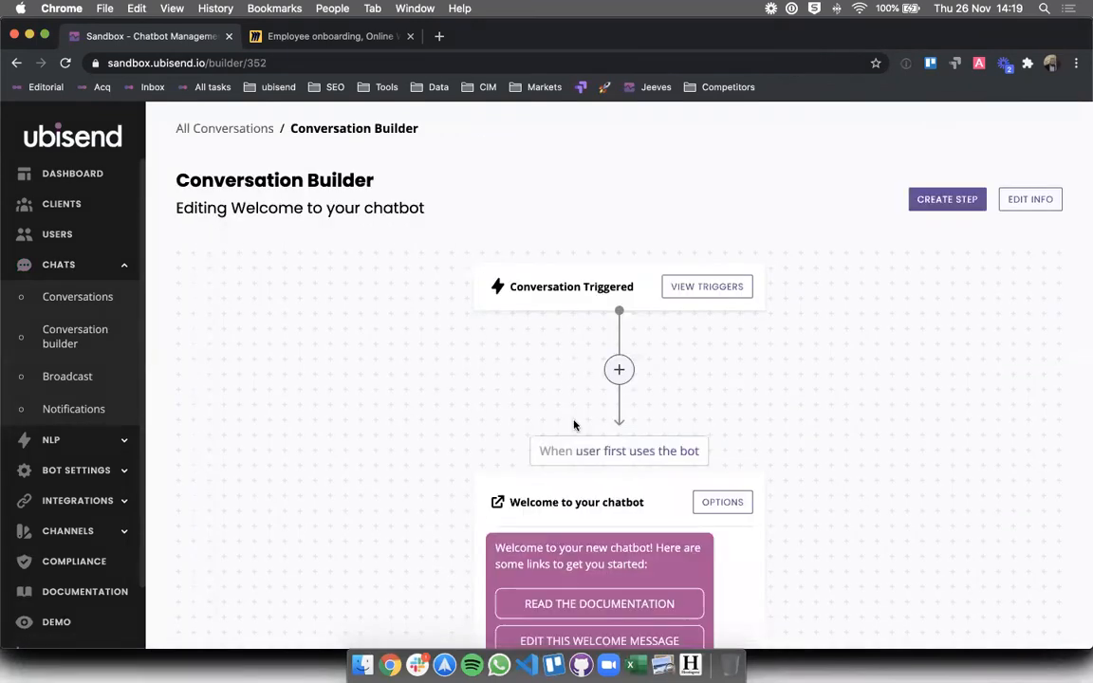
scroll(574, 425, down, 5)
click(713, 343)
click(312, 503)
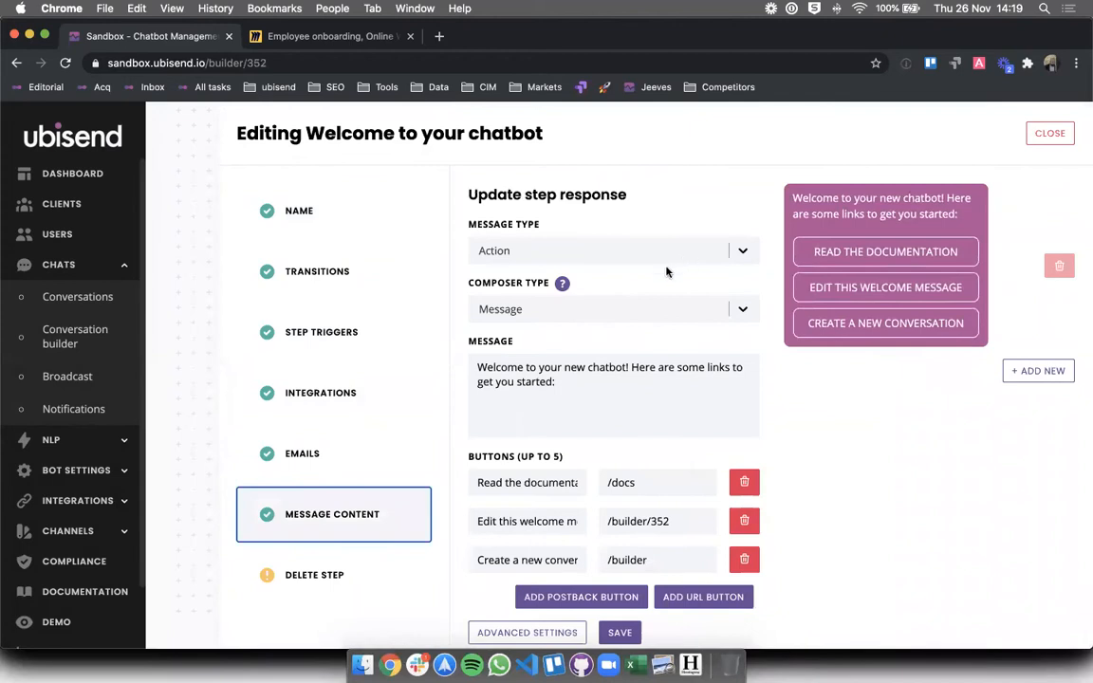
- Make the first message a Standard message reading 'Hello!'
click(659, 253)
click(608, 286)
click(603, 418)
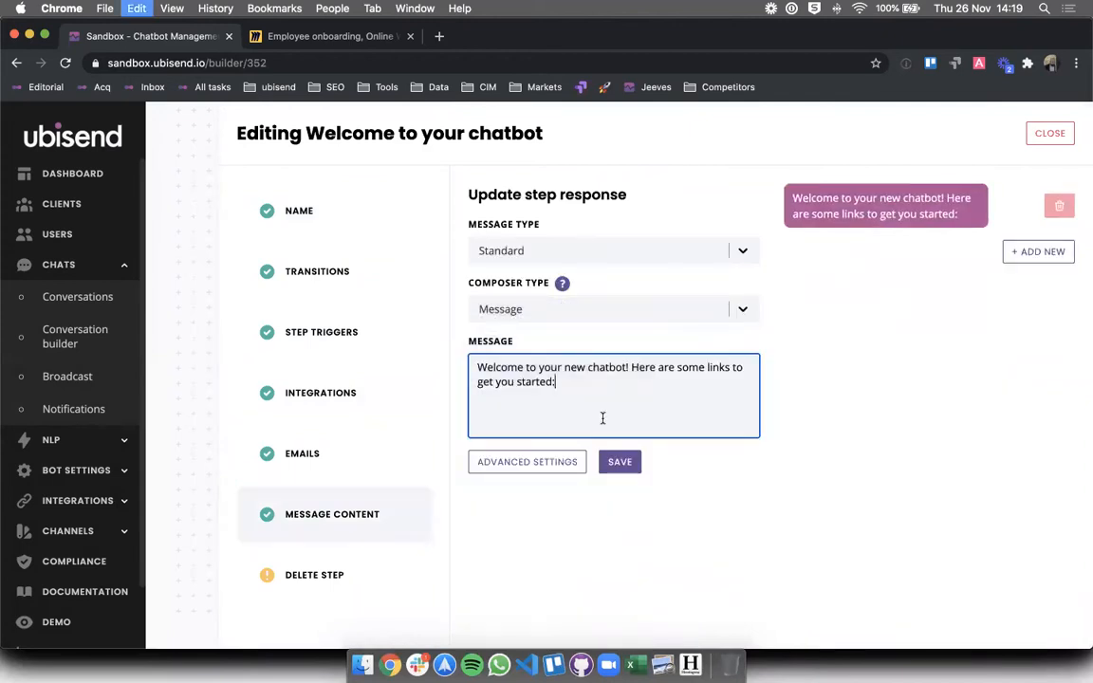
key(super+a)
key(super+v)
triple_click(522, 372)
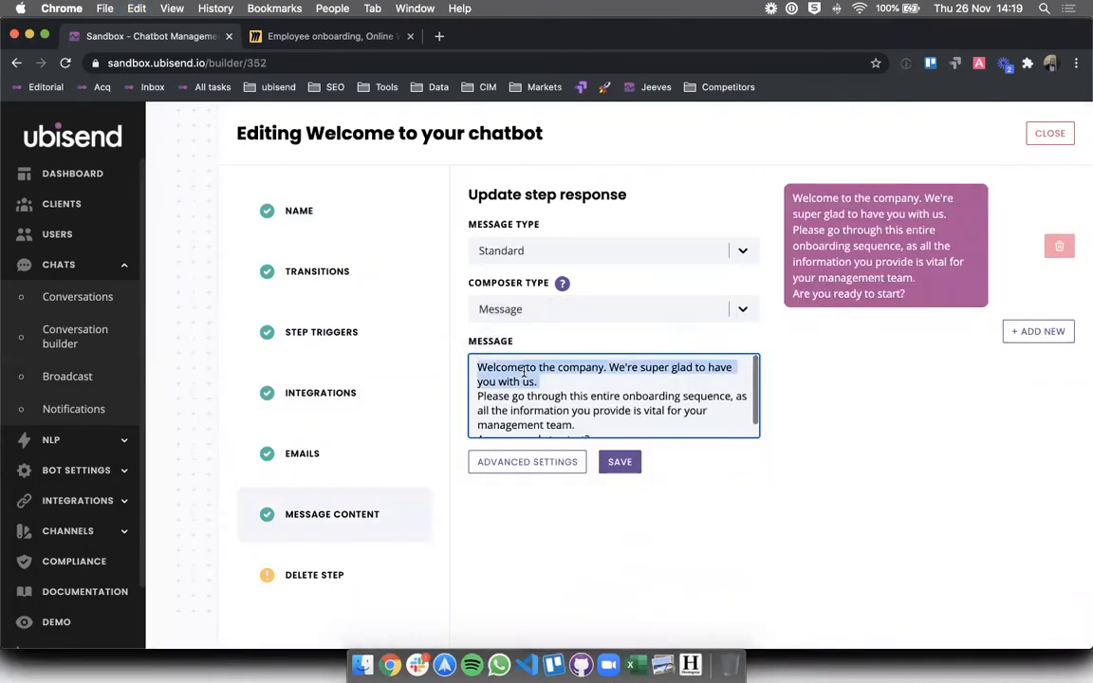
scroll(591, 415, down, 1)
key(super+a)
key(super+c)
key(BackSpace)
text(Hello!)
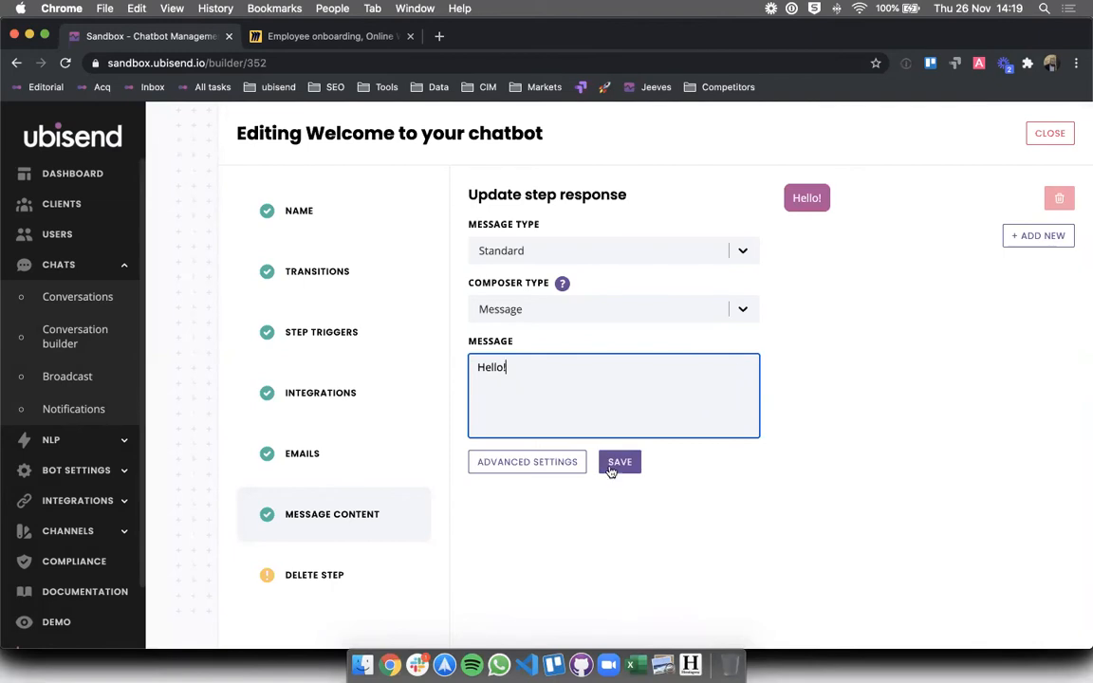
- Add a second message holding the pasted company welcome paragraph, trimming off the extra text
click(1037, 235)
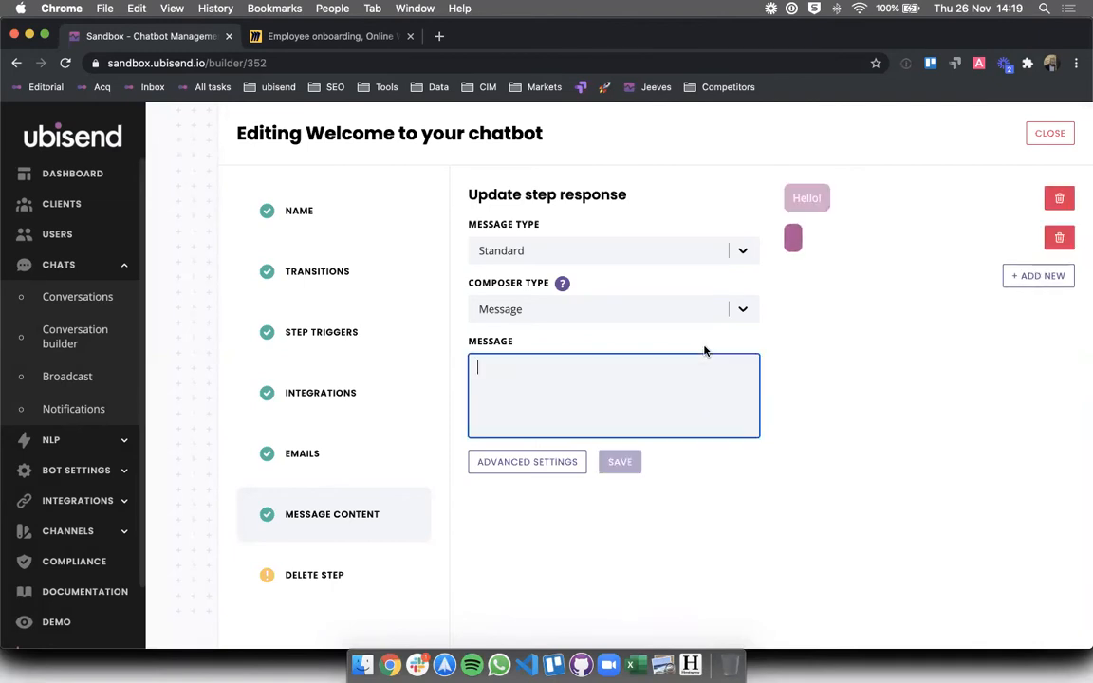
key(super+v)
scroll(541, 378, up, 2)
drag(540, 377, 664, 432)
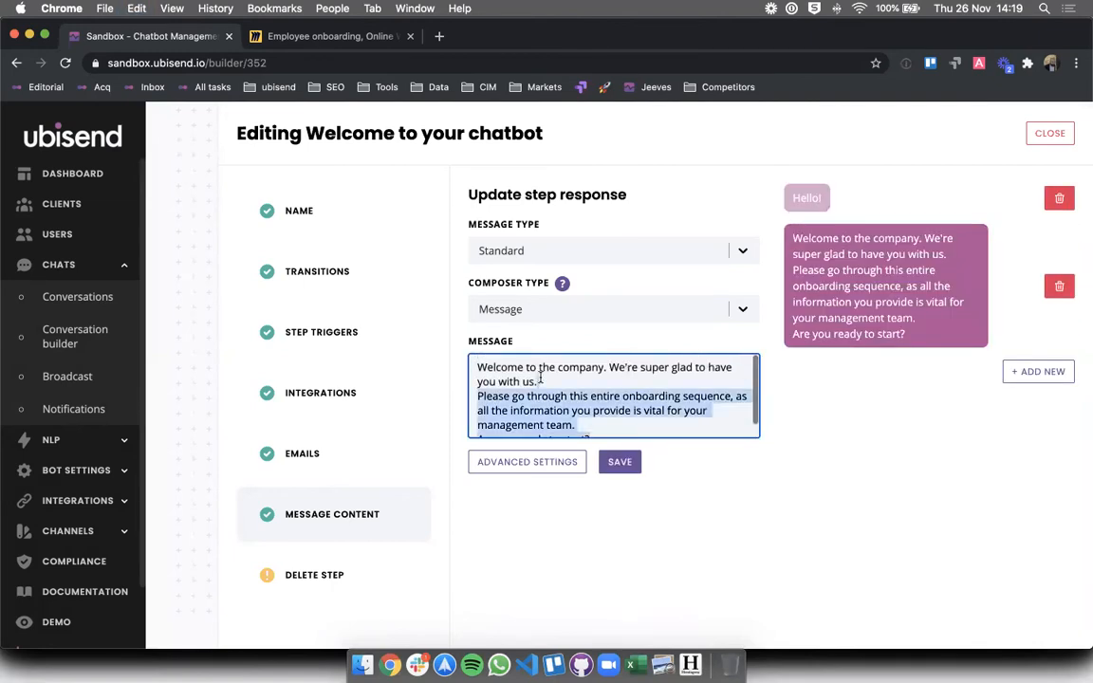
text(x)
key(super+z)
key(BackSpace)
- Put the onboarding request paragraph into a new third message
click(1039, 360)
click(693, 391)
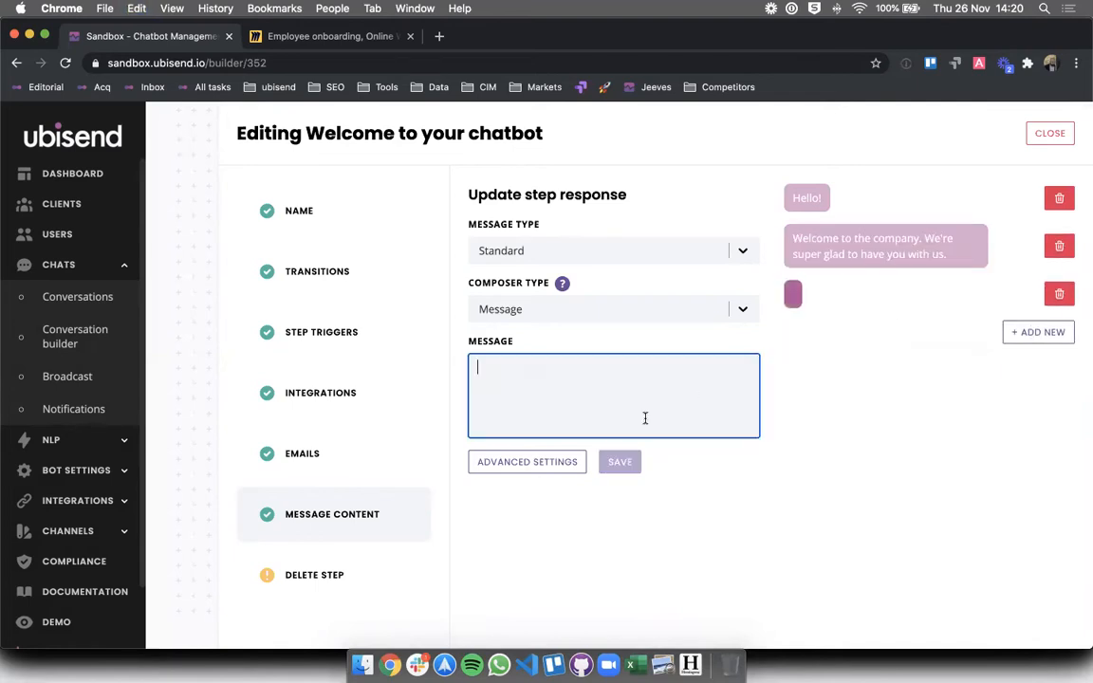
text(Please go through this entire onboarding sequence, as all the information you provide is vital for your management team. Are you ready to start?)
click(476, 384)
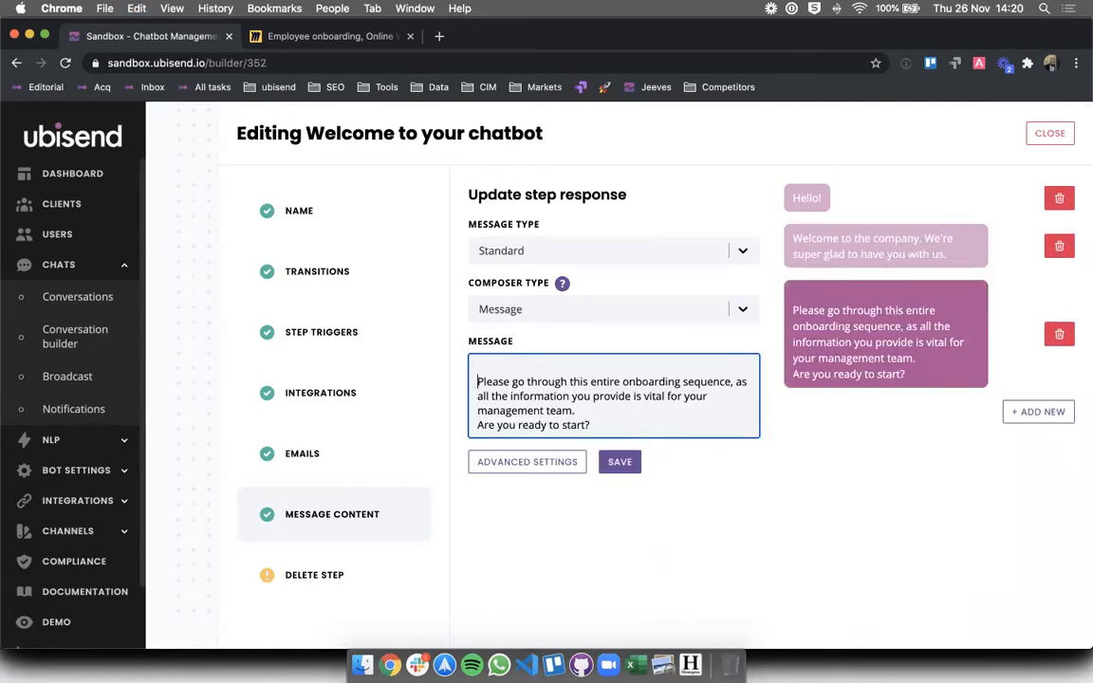
key(BackSpace)
- Move 'Are you ready to start?' into its own fourth message
drag(576, 397, 603, 424)
key(super+x)
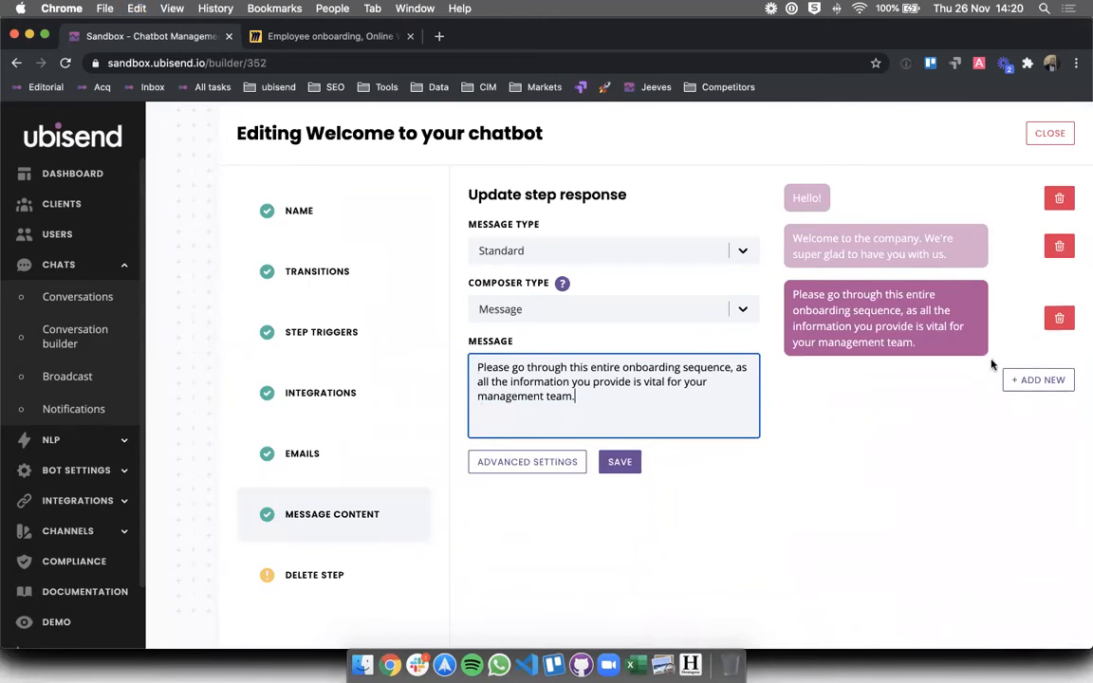
click(1024, 379)
click(585, 400)
key(super+v)
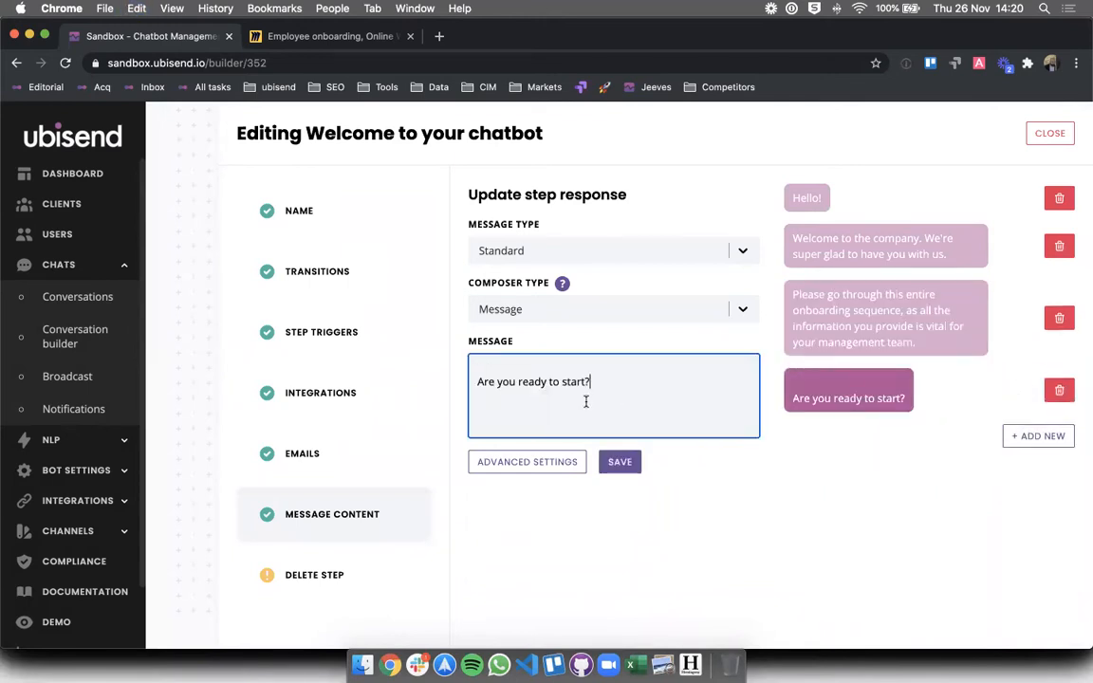
click(476, 377)
key(BackSpace)
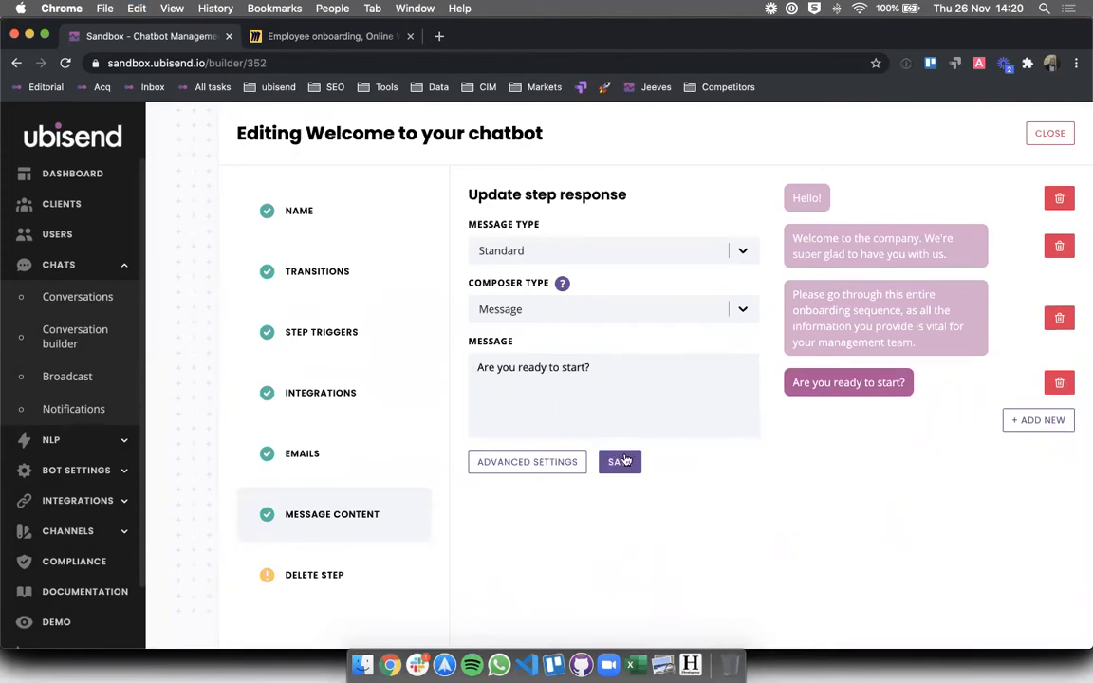
- Make 'Are you ready to start?' an Action message, replacing a trial Yep! link button with a postback button
click(607, 251)
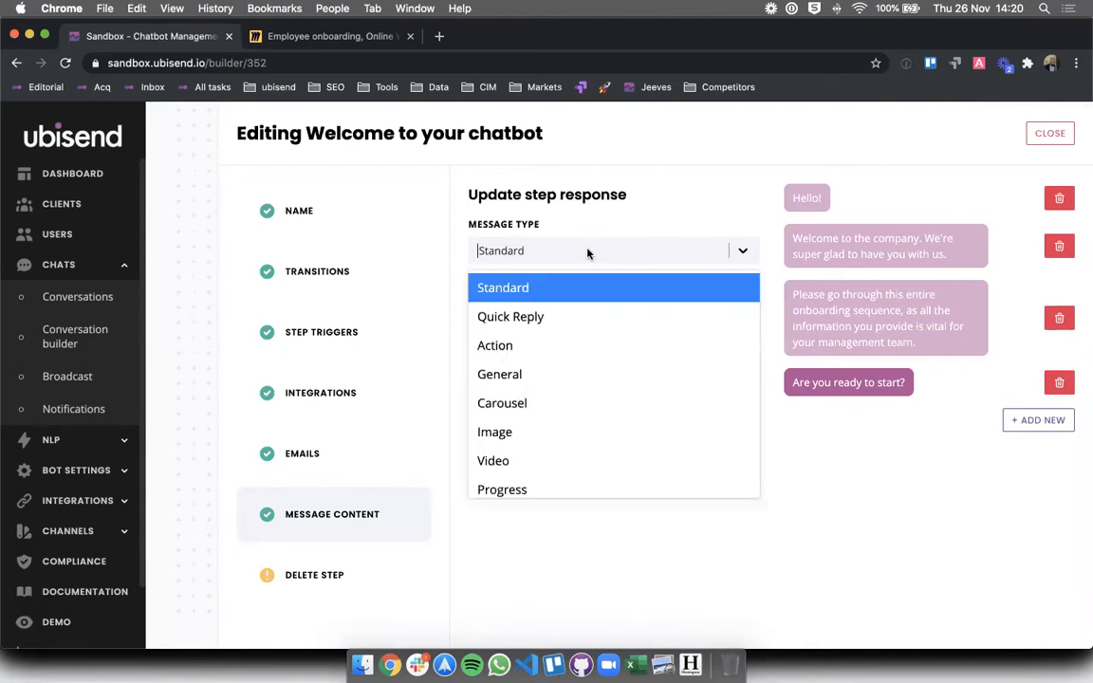
click(532, 343)
click(561, 483)
text(Yep!)
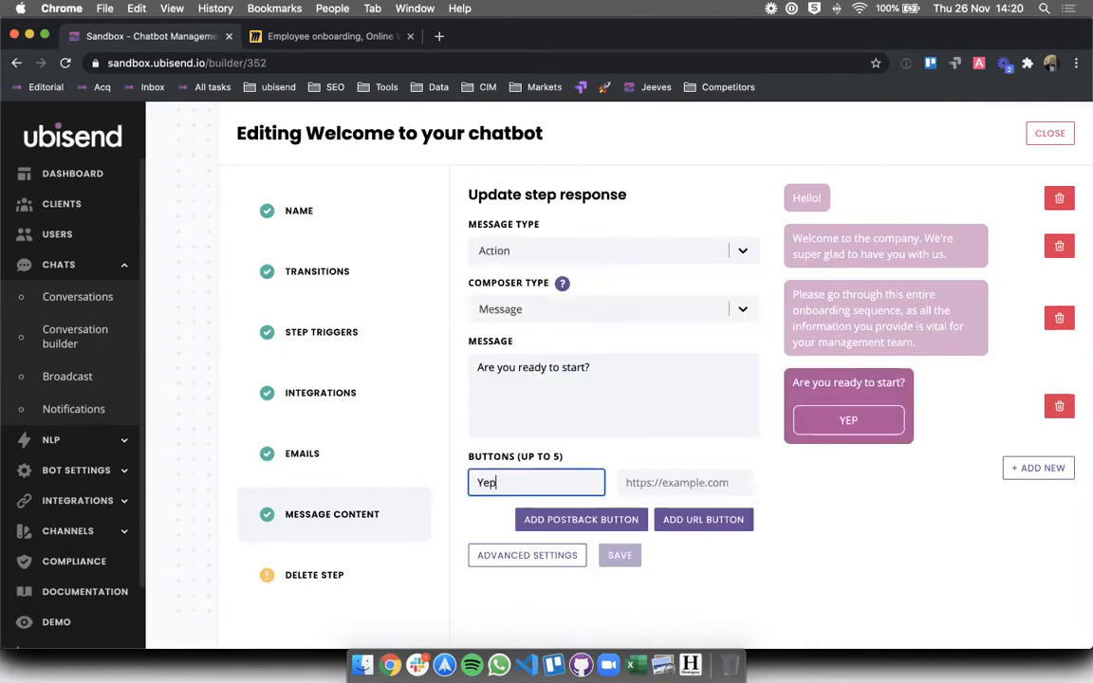
key(Tab)
text(a)
key(BackSpace)
click(581, 519)
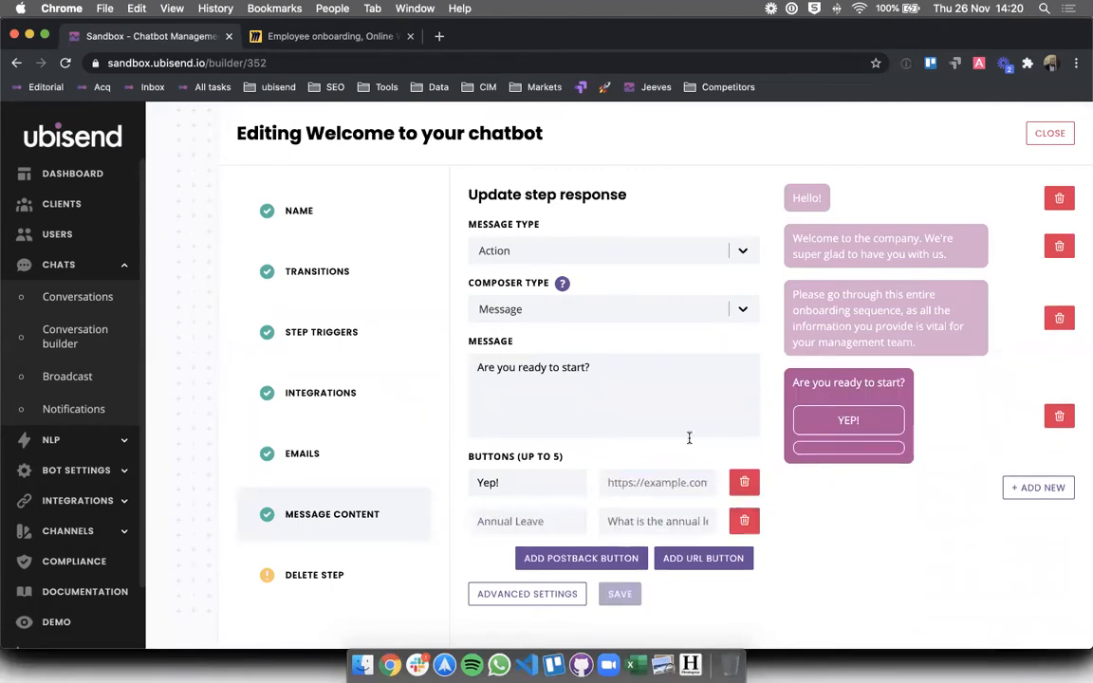
click(744, 480)
- Add postback buttons Yes (onboarding) and No (help), then save the step
click(600, 478)
text(Yes)
key(Tab)
text(onboarding)
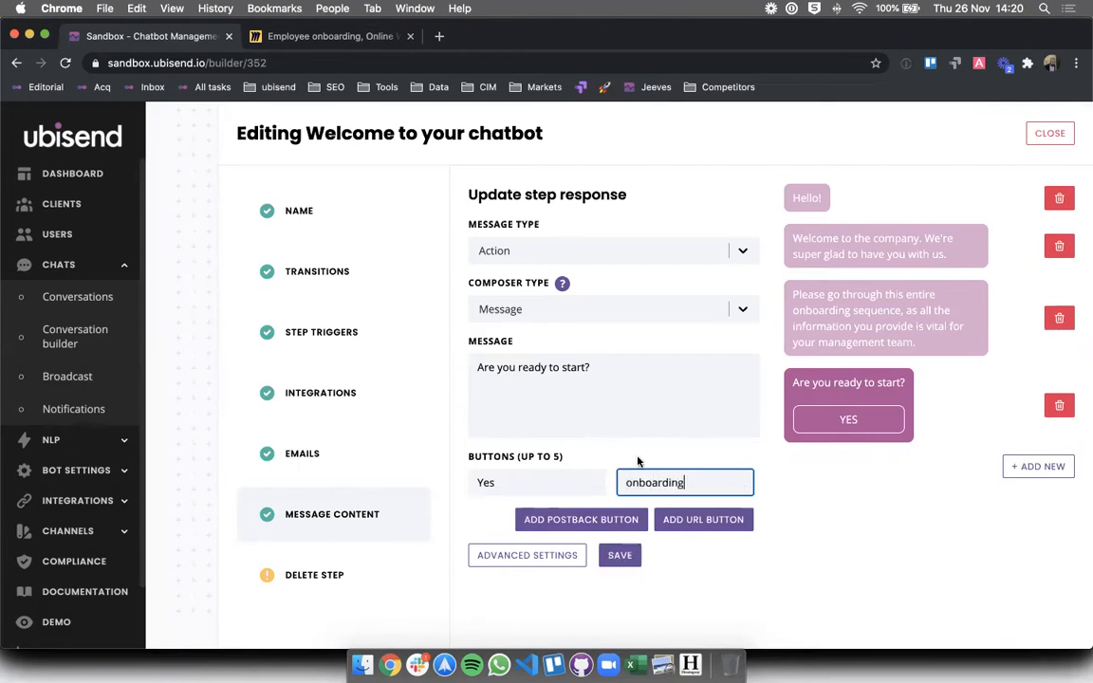
click(600, 521)
click(537, 520)
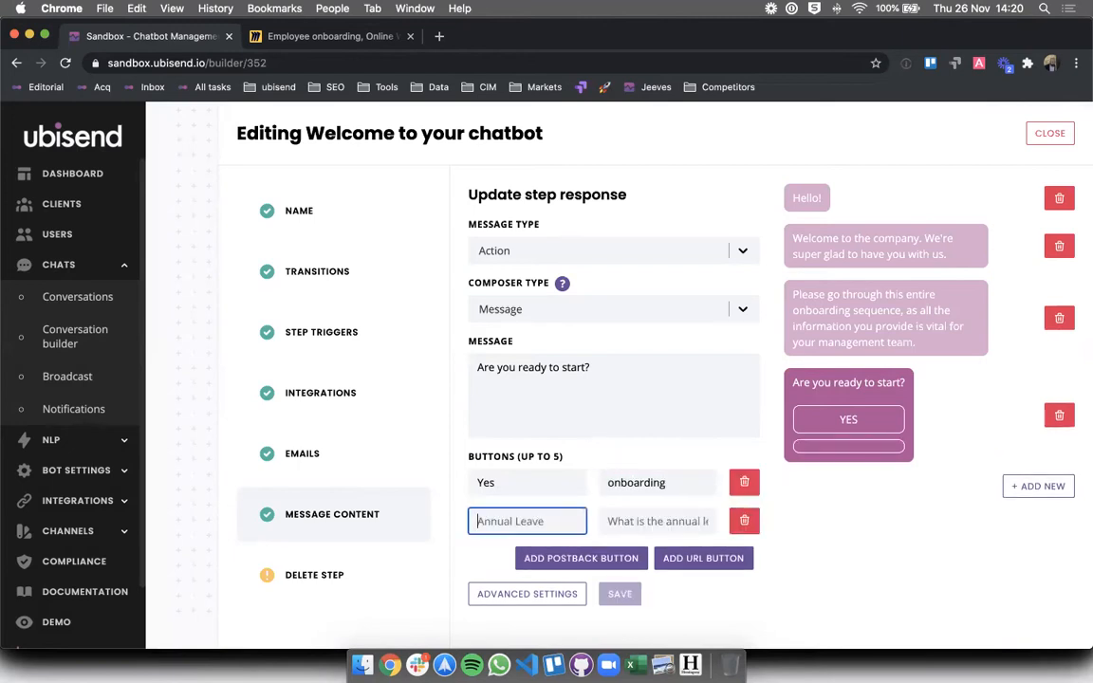
text(No)
click(639, 520)
text(help)
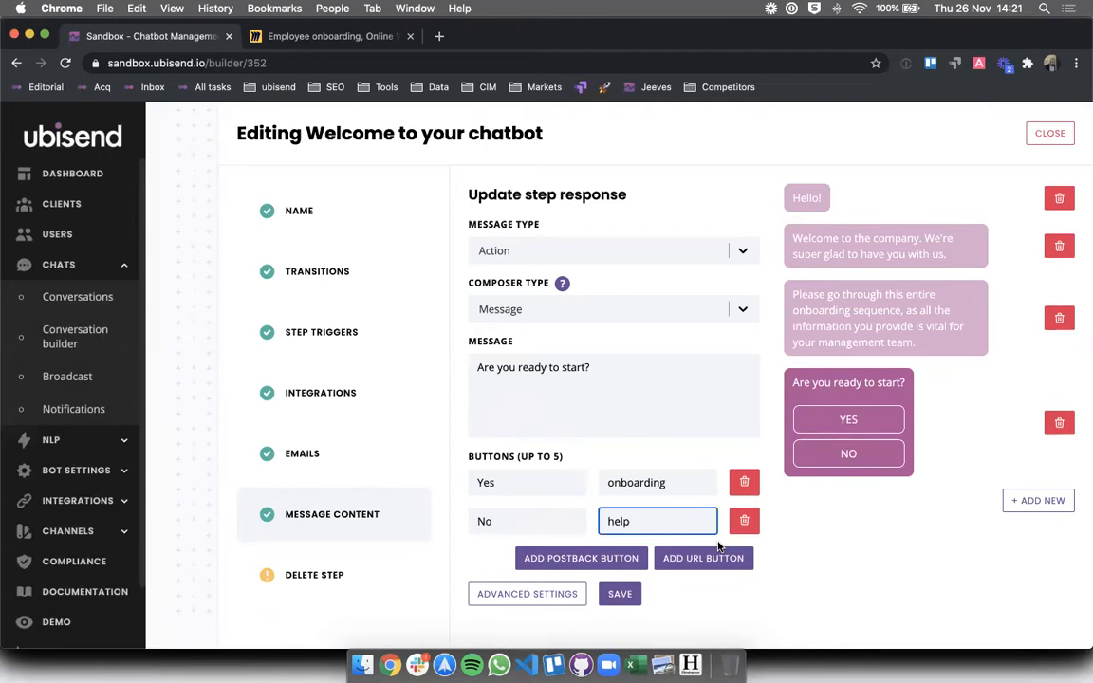
click(620, 592)
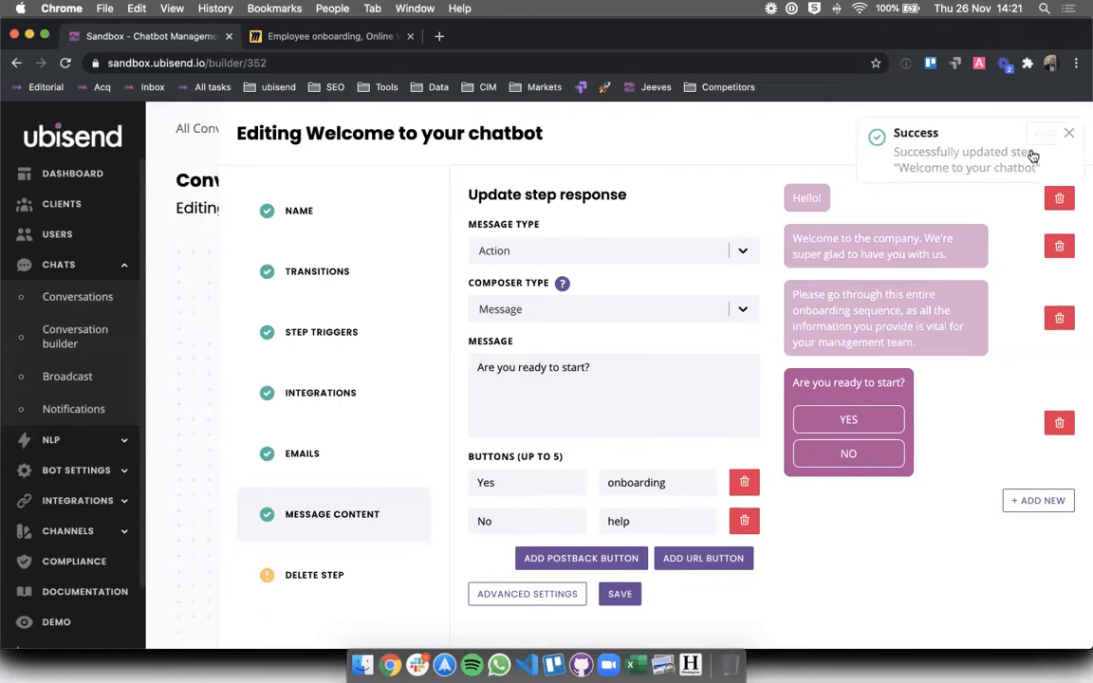
- Close the step editor and review its 'When user first uses the bot' condition
click(1051, 134)
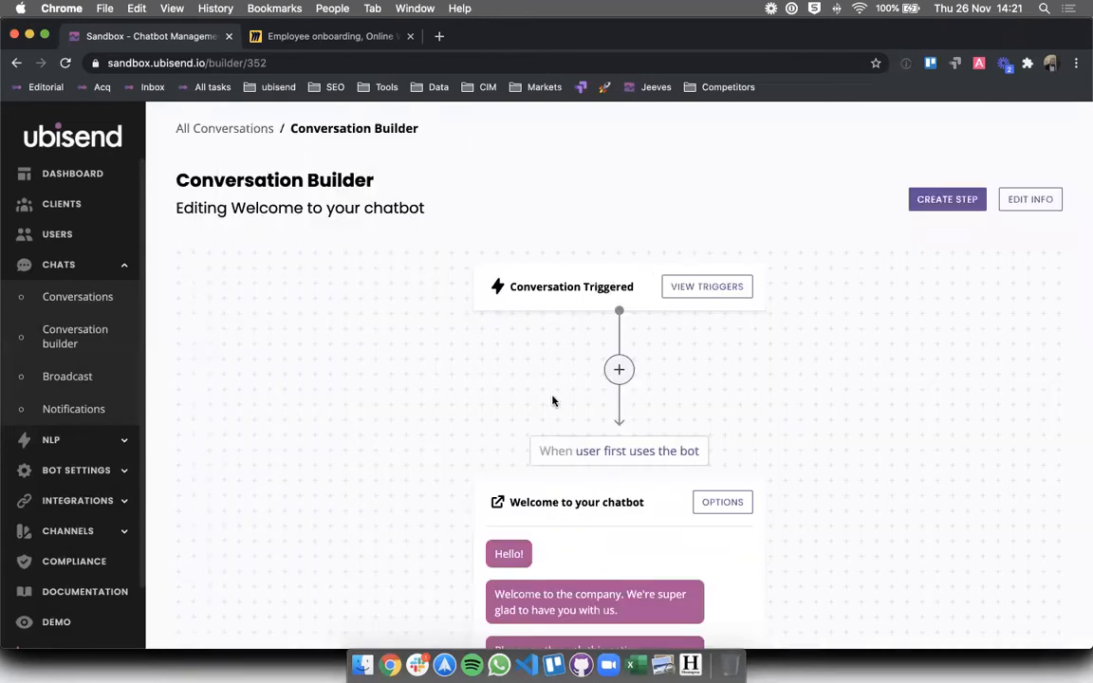
scroll(554, 397, down, 2)
drag(540, 354, 714, 363)
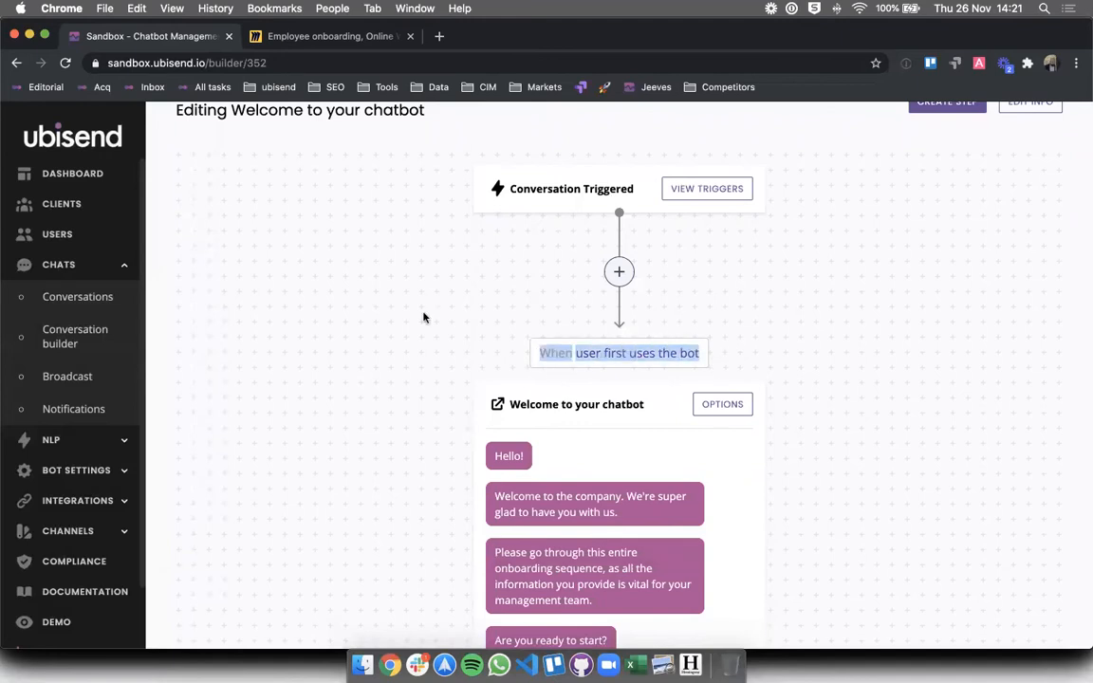
click(380, 317)
scroll(103, 538, down, 2)
- Start the demo chat, reset it from the widget settings and start it again
click(72, 550)
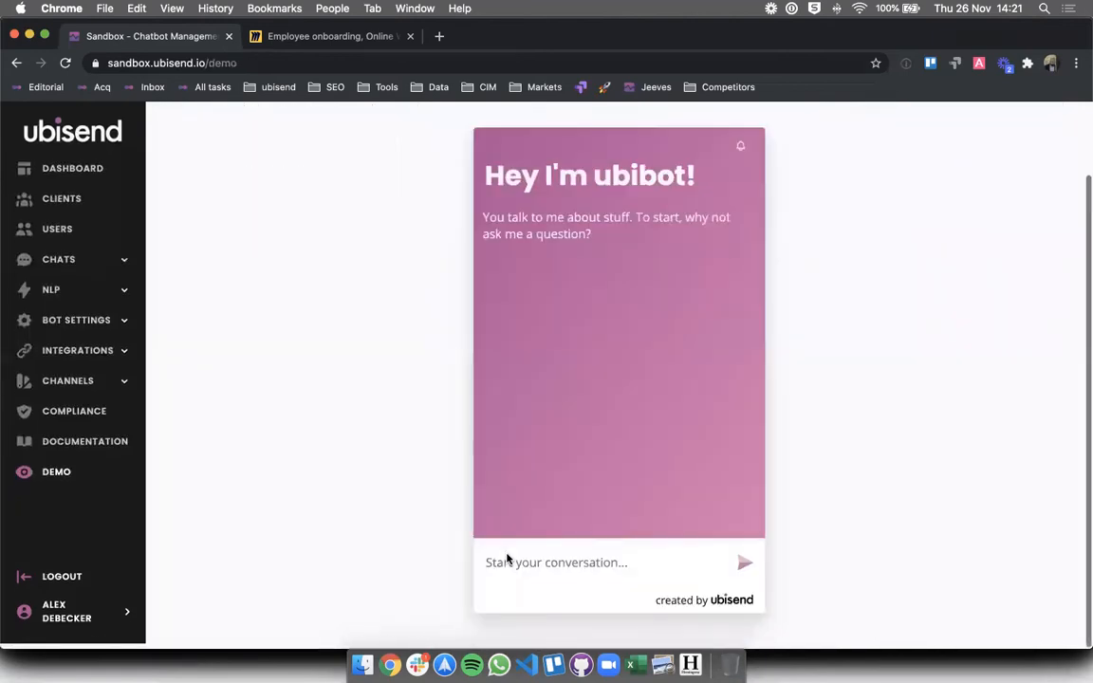
click(555, 568)
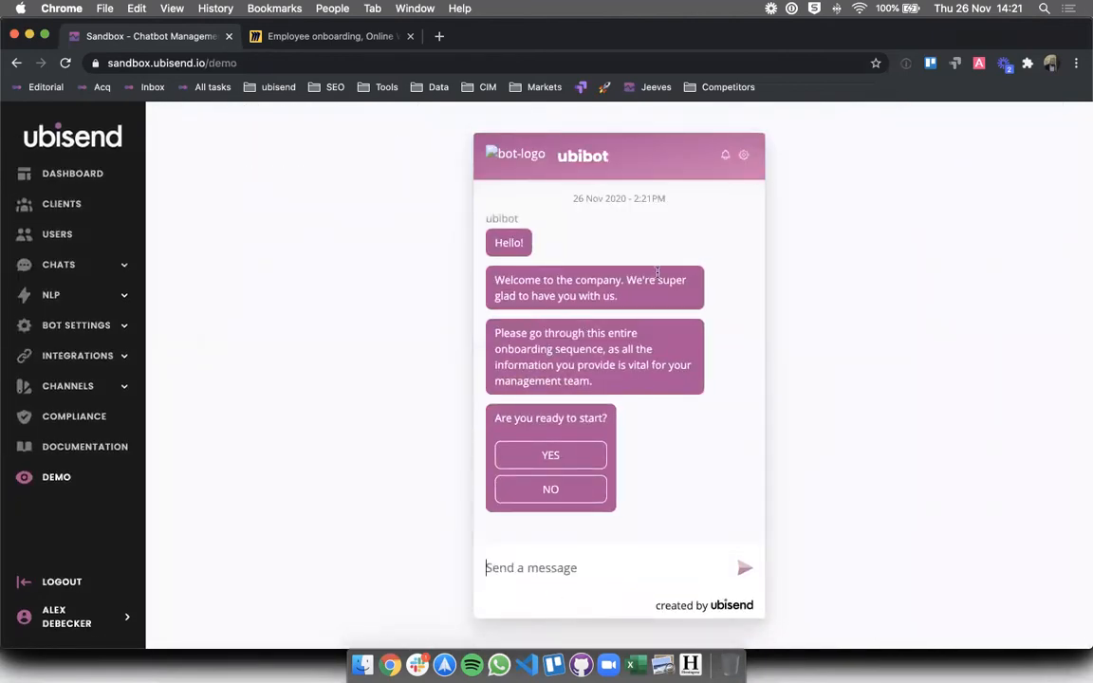
click(744, 156)
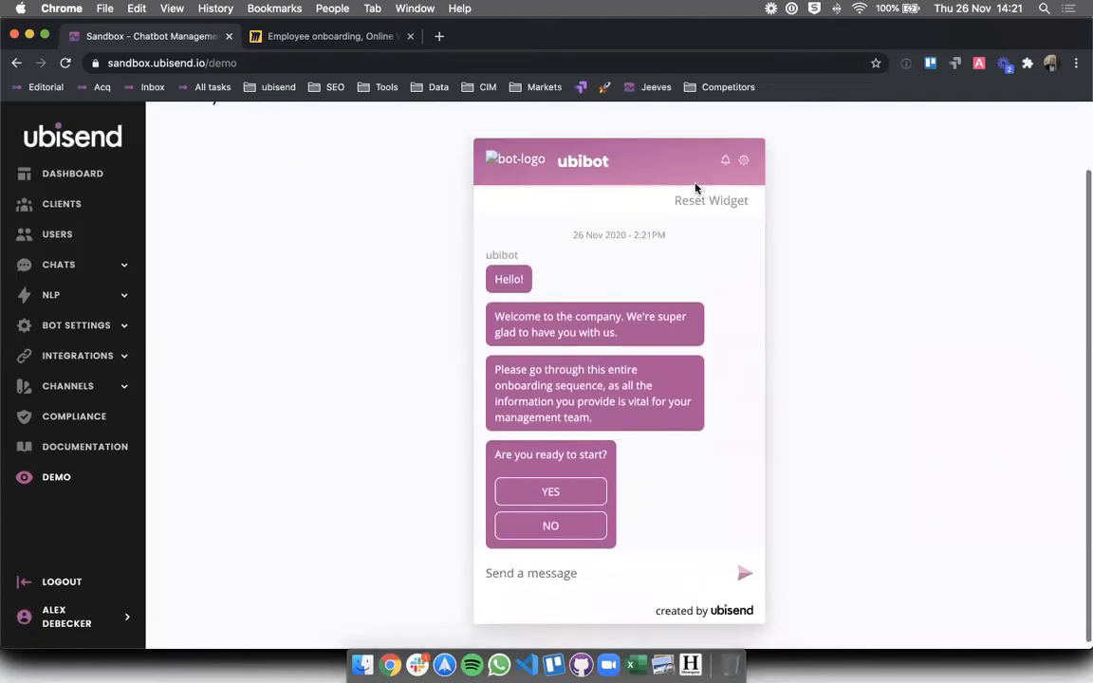
click(697, 188)
click(557, 574)
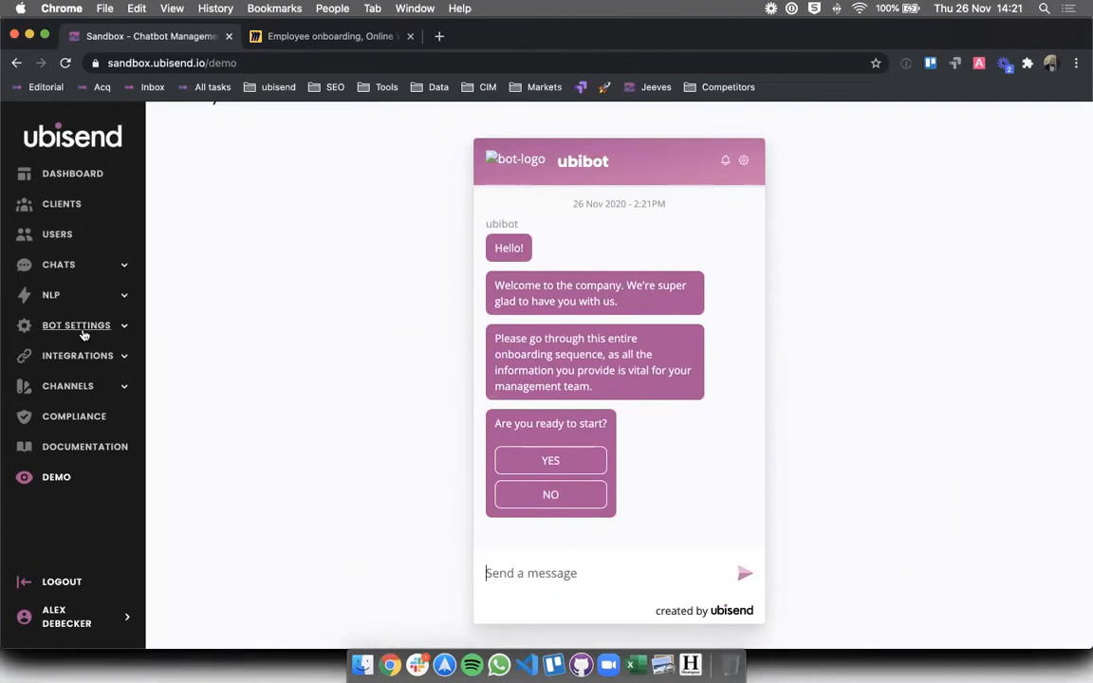
click(64, 263)
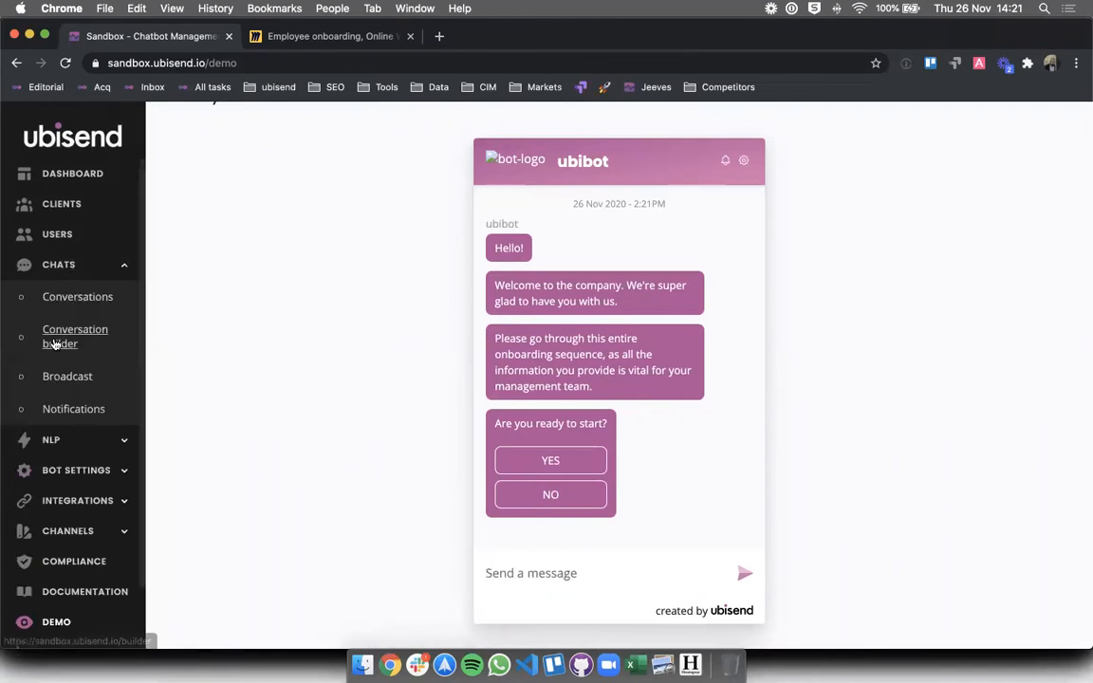
- Delete the Welcome step from the Employee onboarding conversation and reopen the demo
click(75, 336)
scroll(668, 332, down, 2)
scroll(668, 332, down, 2)
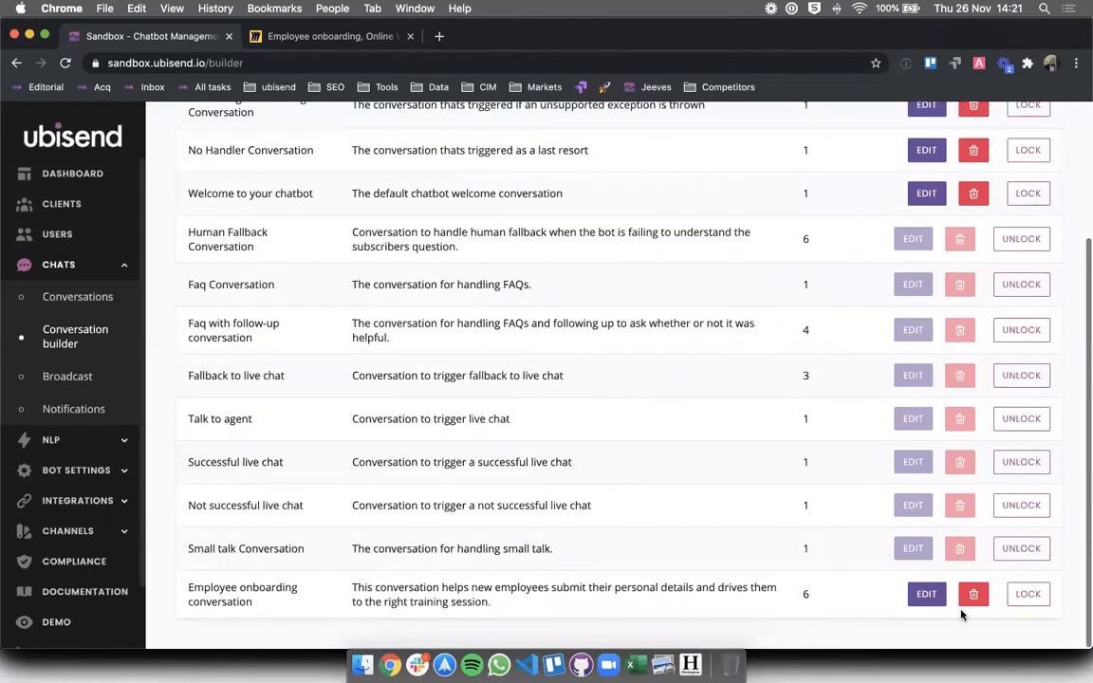
click(925, 593)
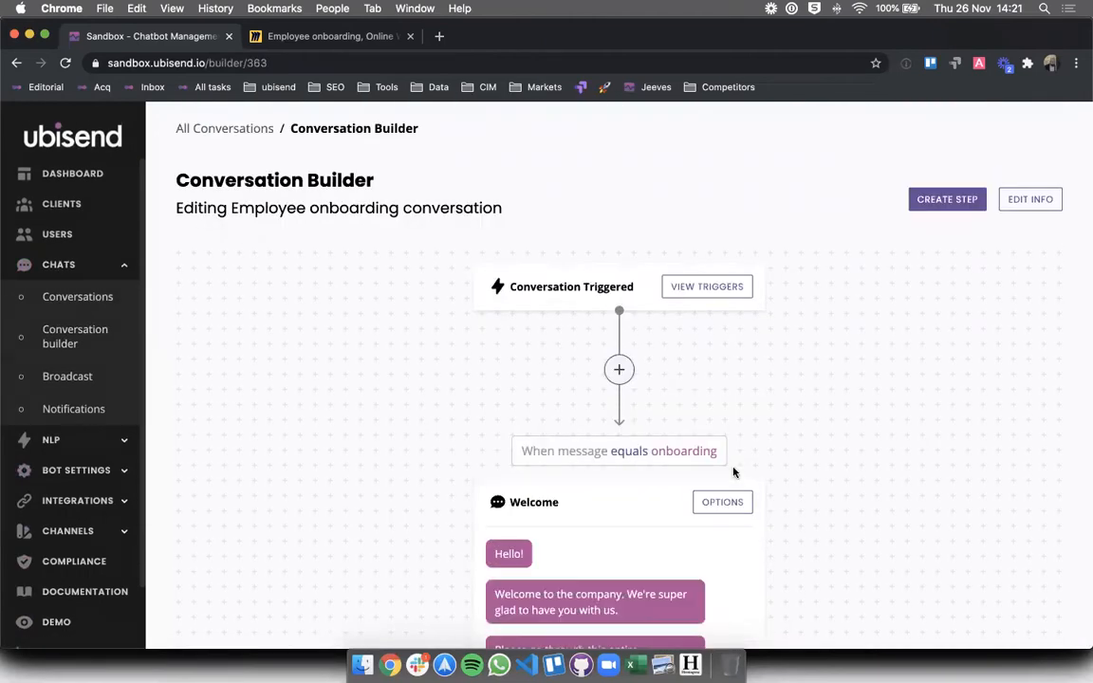
scroll(712, 389, down, 3)
click(707, 297)
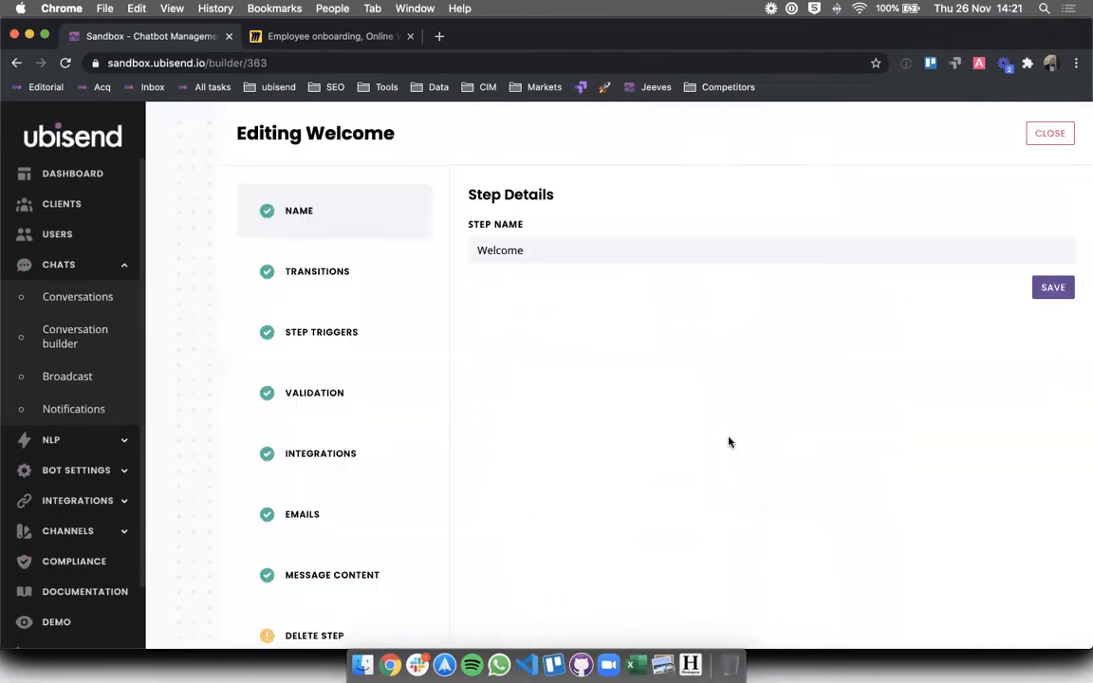
click(314, 634)
click(494, 318)
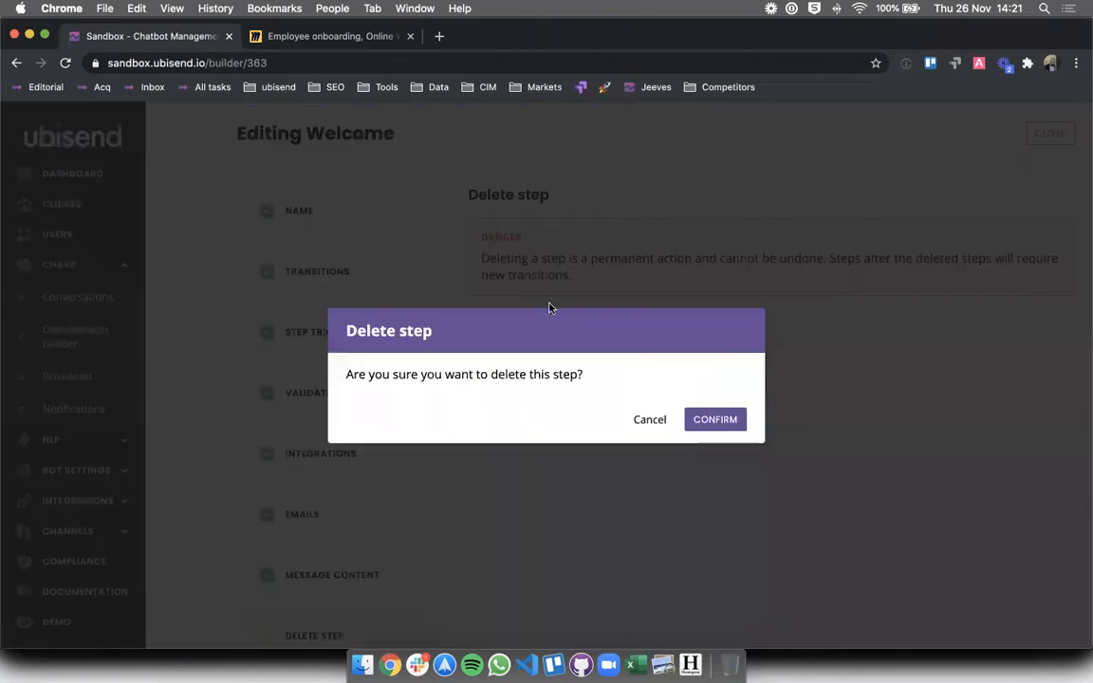
click(735, 417)
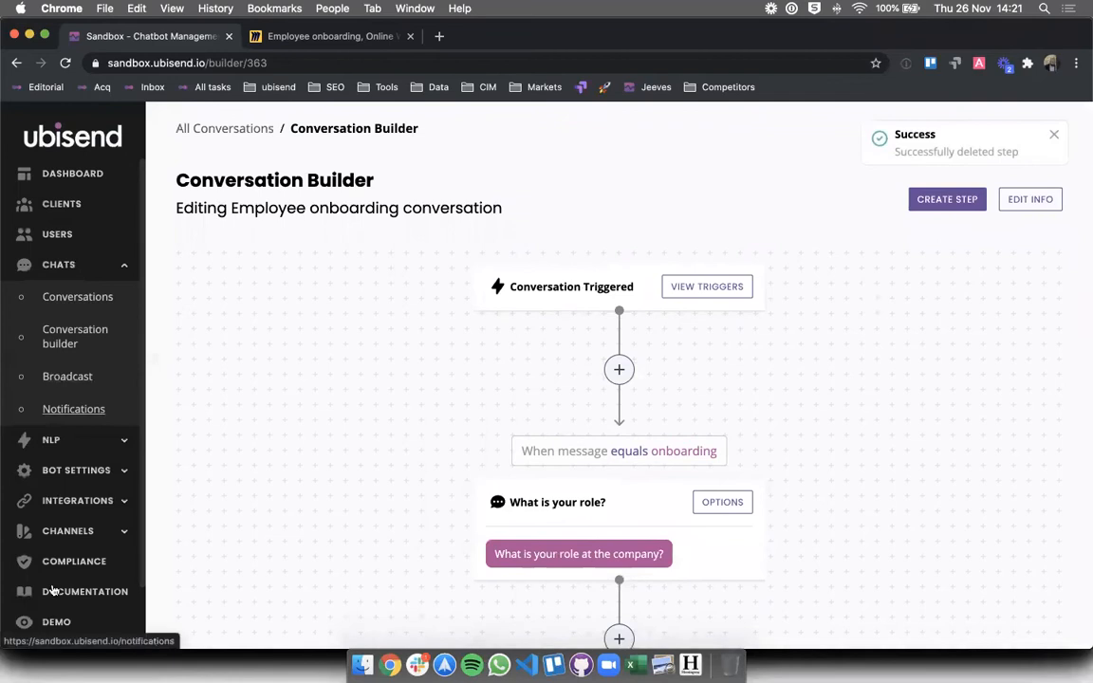
click(56, 621)
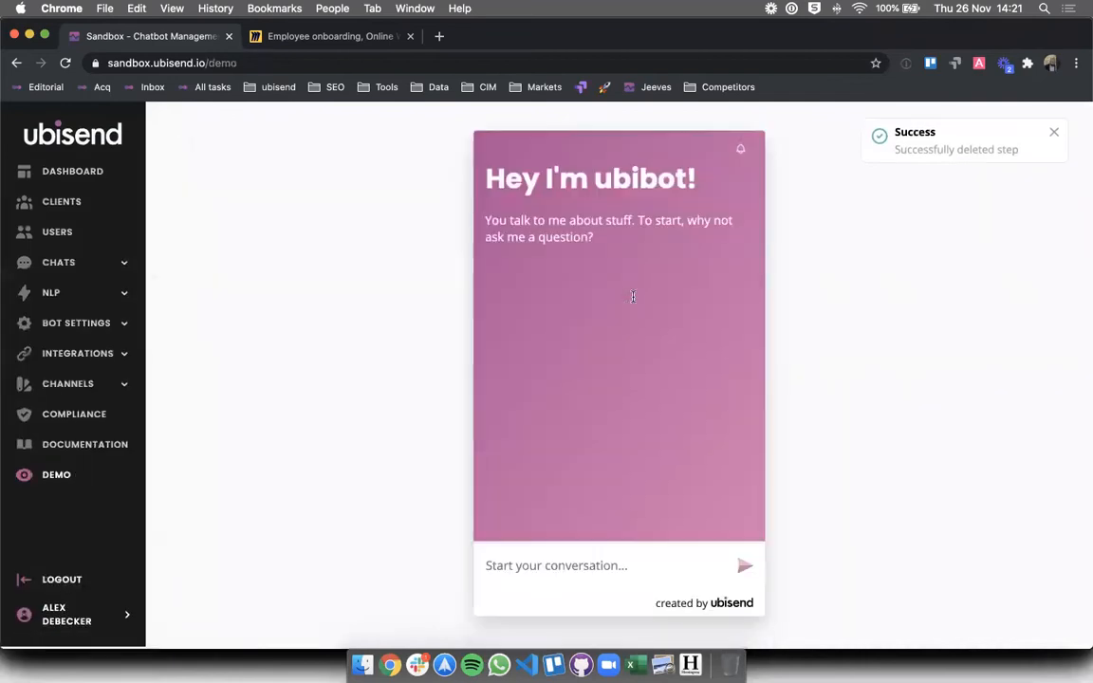
- Start a demo chat and answer Yes, getting 'What is your role at the company?' back
click(576, 580)
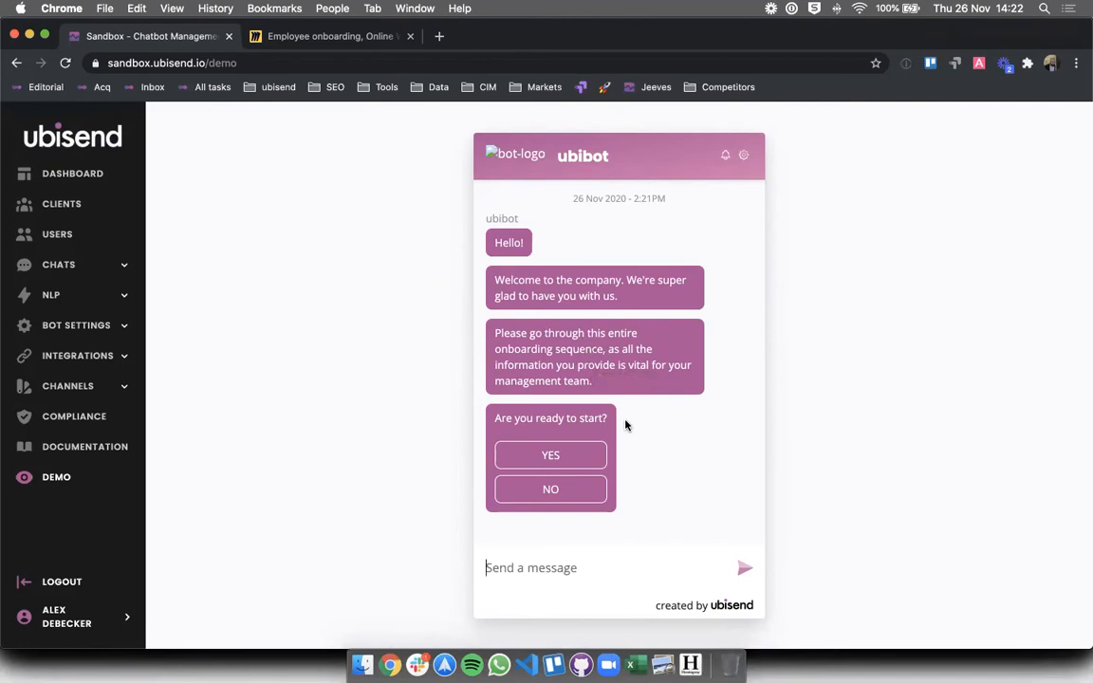
click(536, 454)
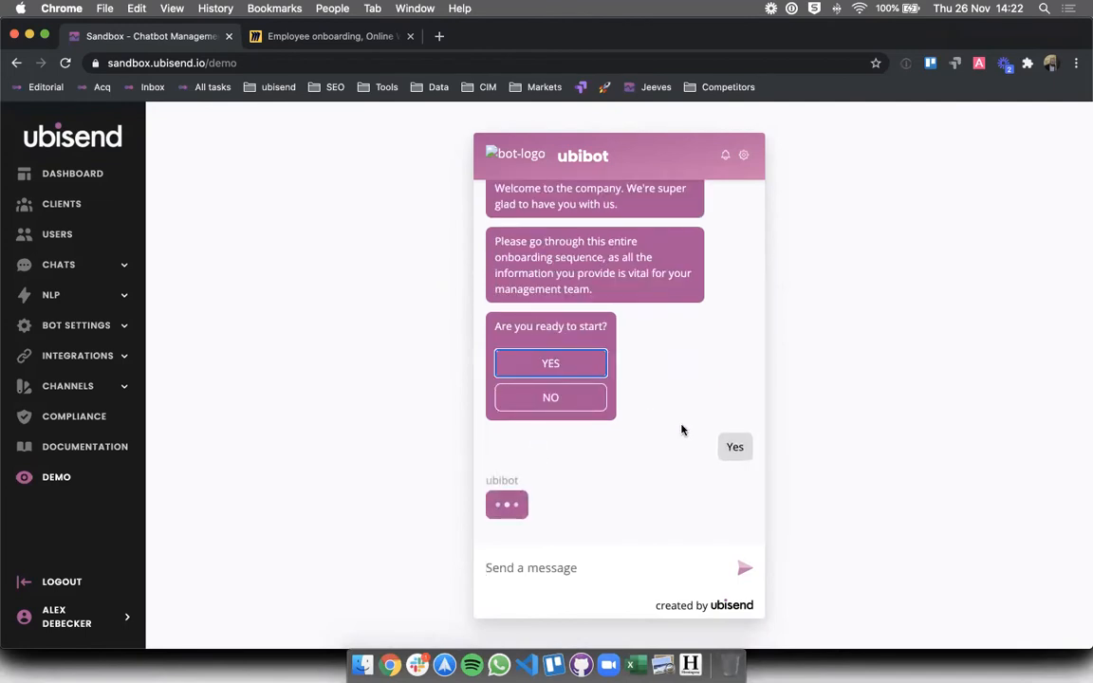
click(575, 566)
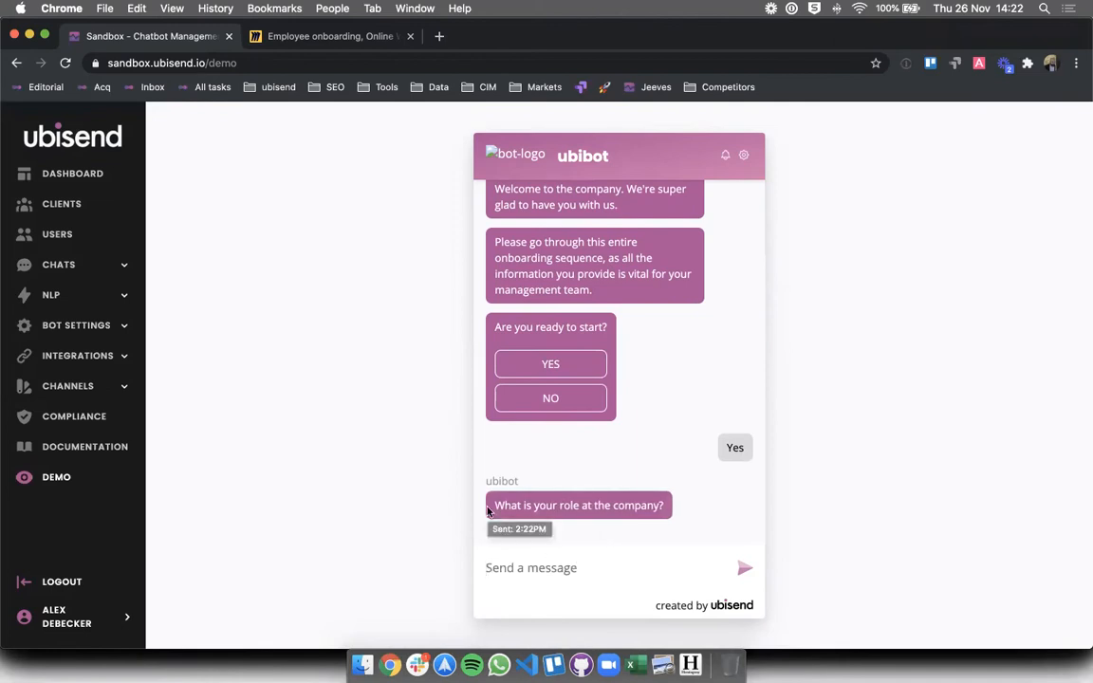
scroll(515, 383, up, 3)
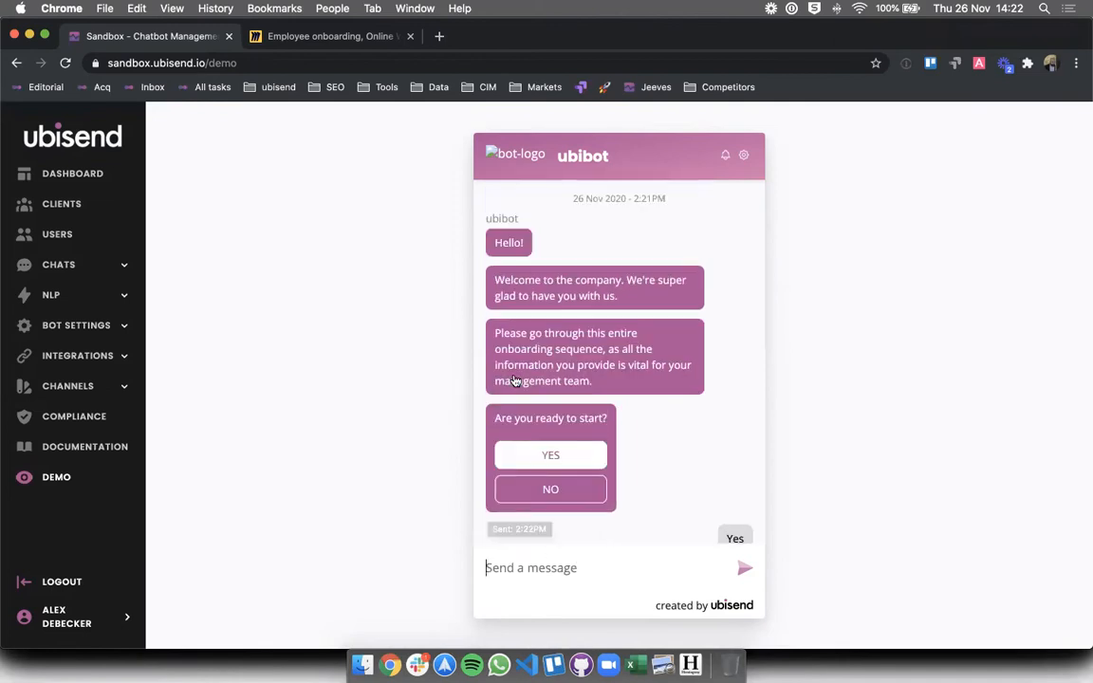
scroll(515, 381, down, 1)
scroll(515, 380, down, 2)
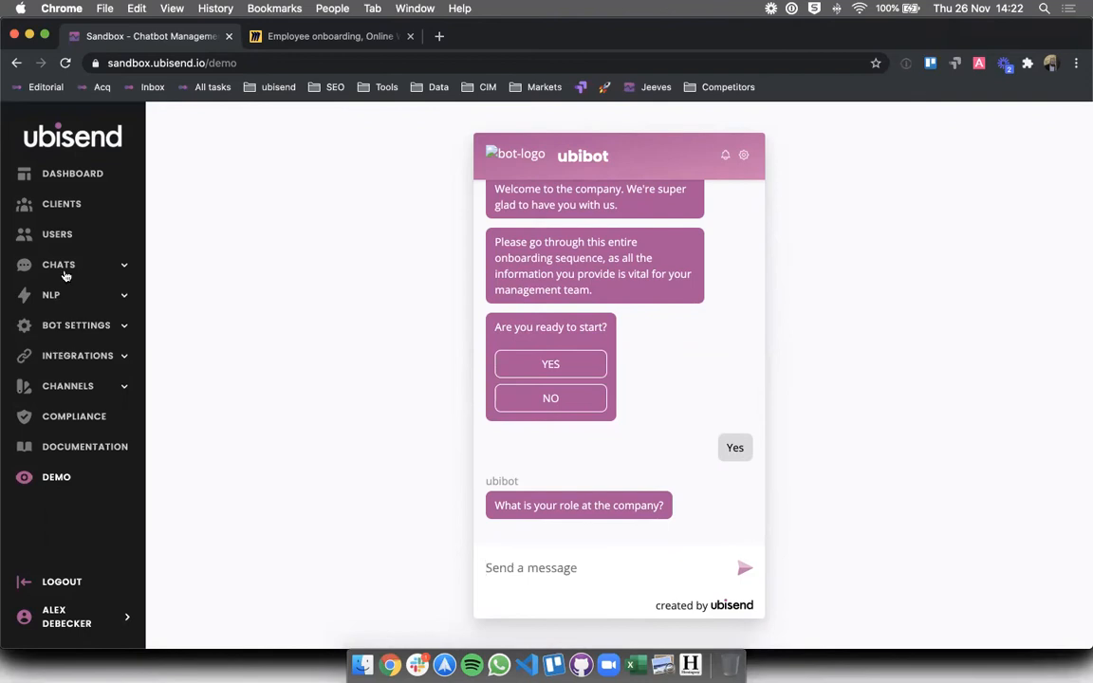
- Open the Employee onboarding conversation and inspect its onboarding trigger condition
click(66, 275)
click(57, 332)
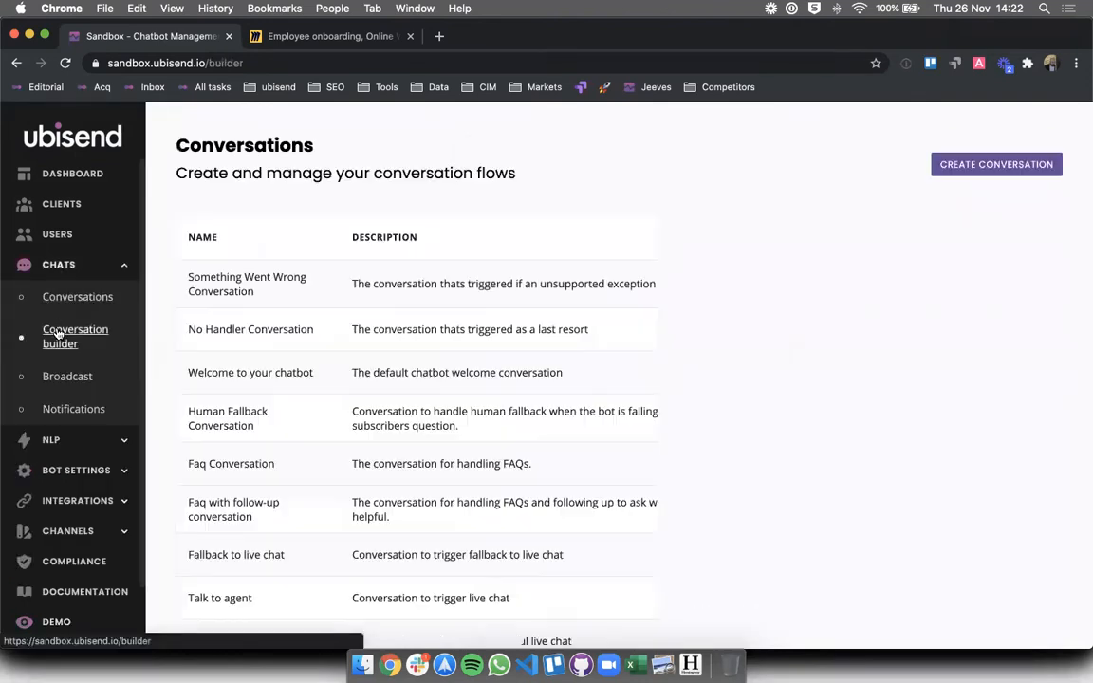
scroll(885, 586, down, 5)
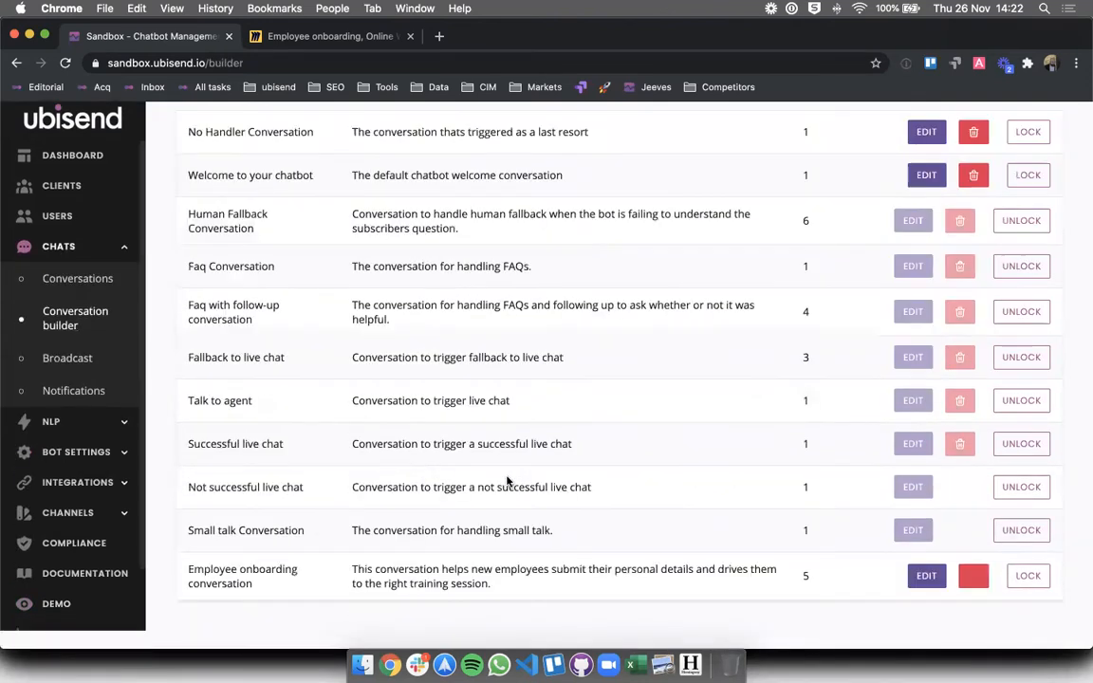
click(913, 592)
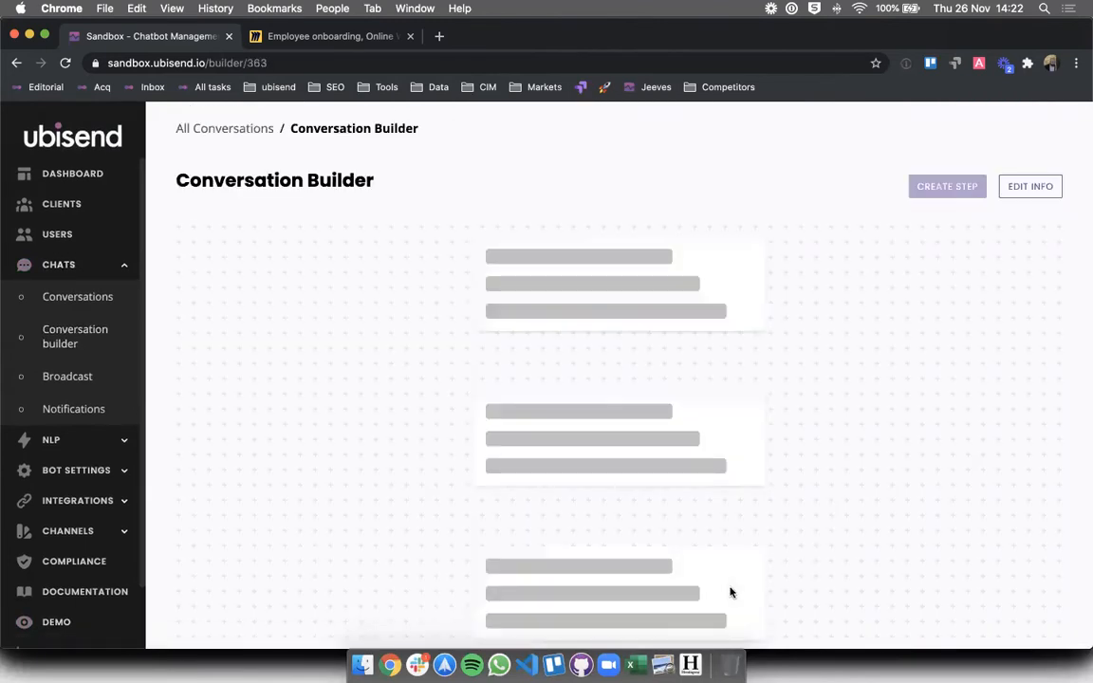
scroll(730, 570, down, 3)
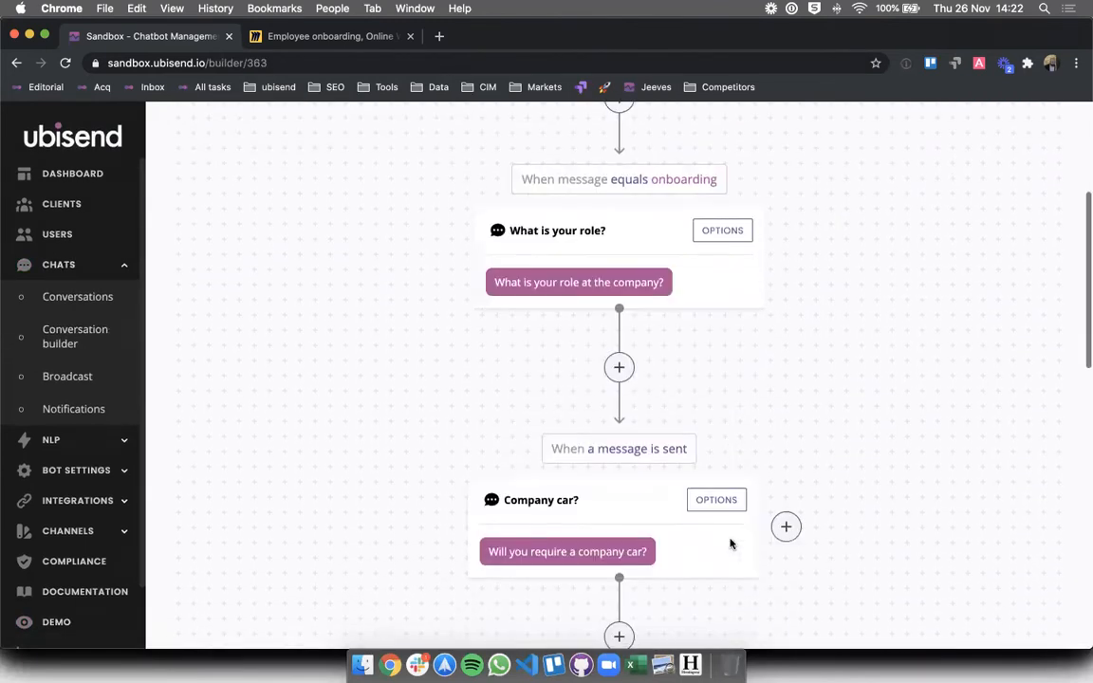
scroll(731, 542, up, 2)
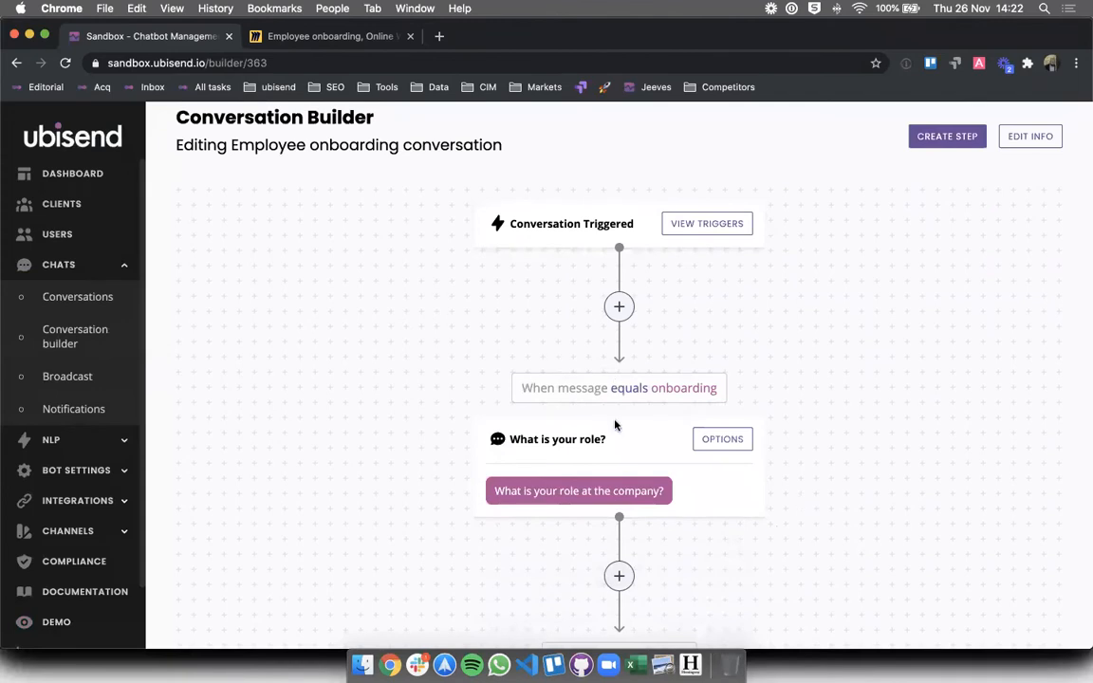
double_click(666, 389)
click(696, 394)
- Review the What is your role? step's message and its 'When a message is sent' link to Company car?
click(723, 442)
click(341, 552)
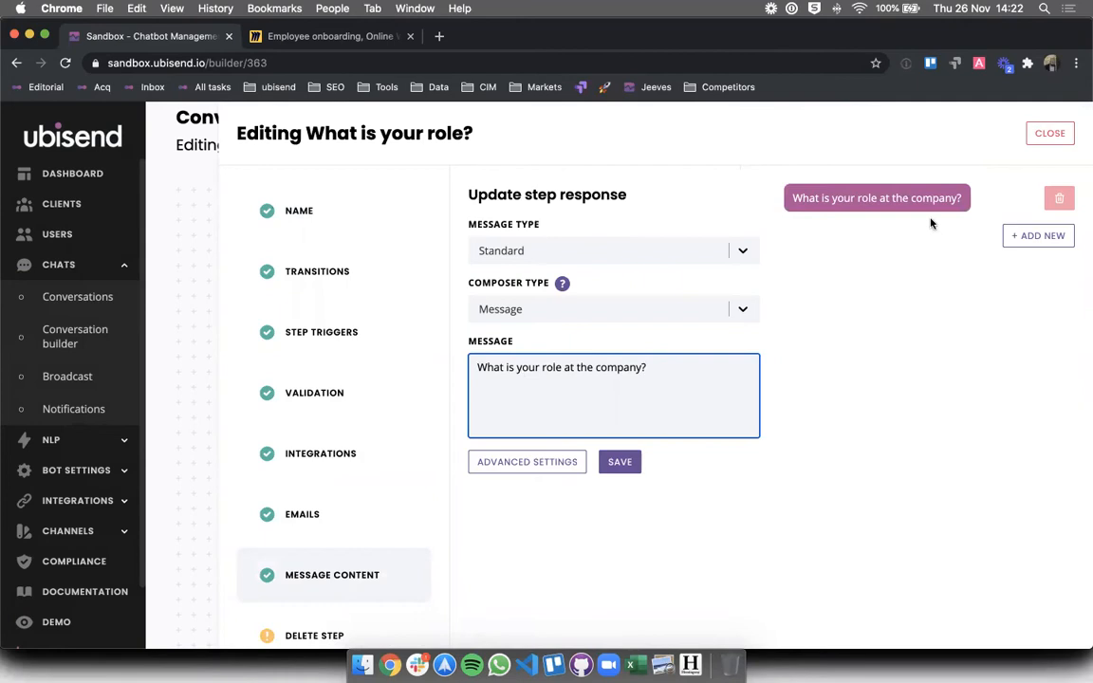
click(1049, 133)
scroll(520, 543, down, 3)
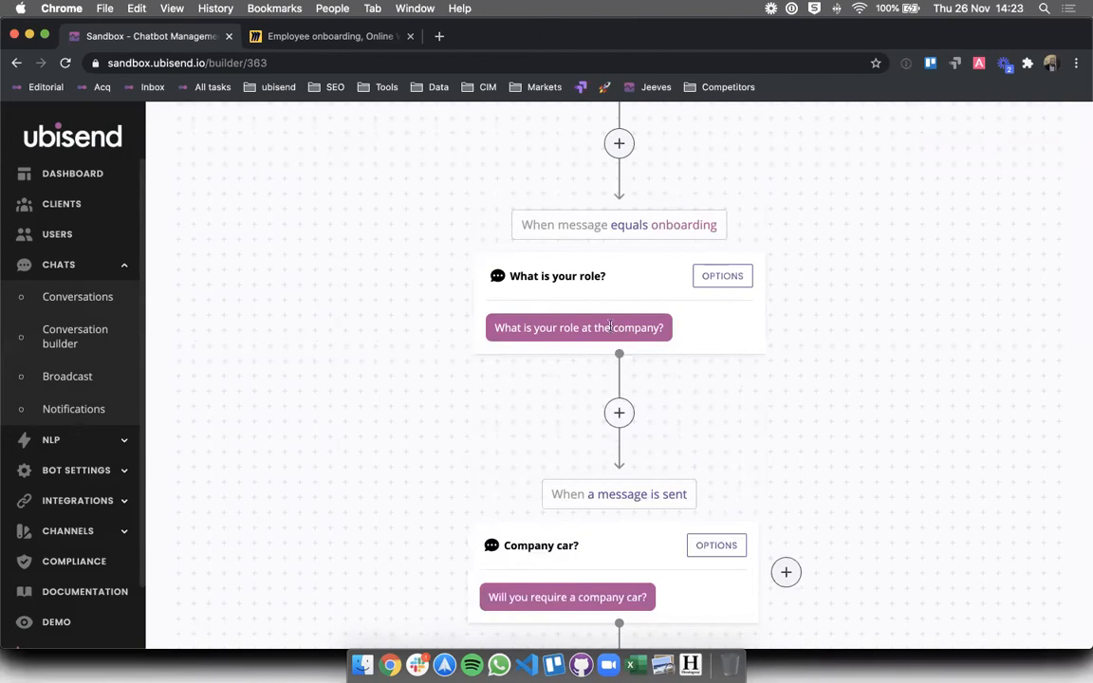
drag(553, 493, 693, 504)
click(551, 491)
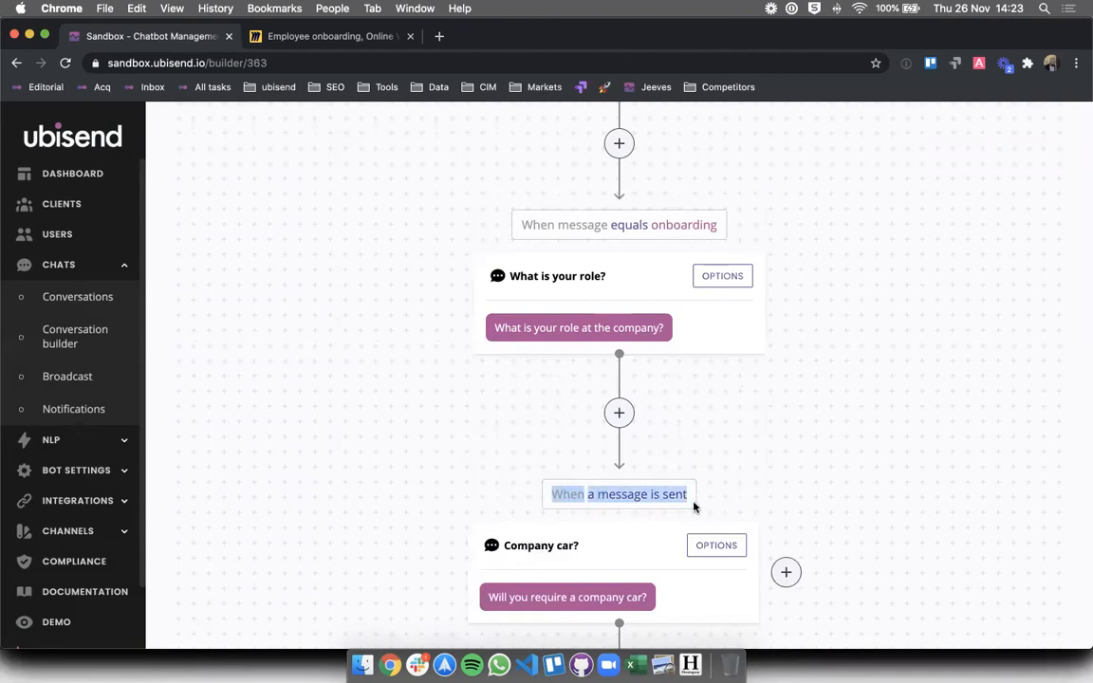
double_click(585, 493)
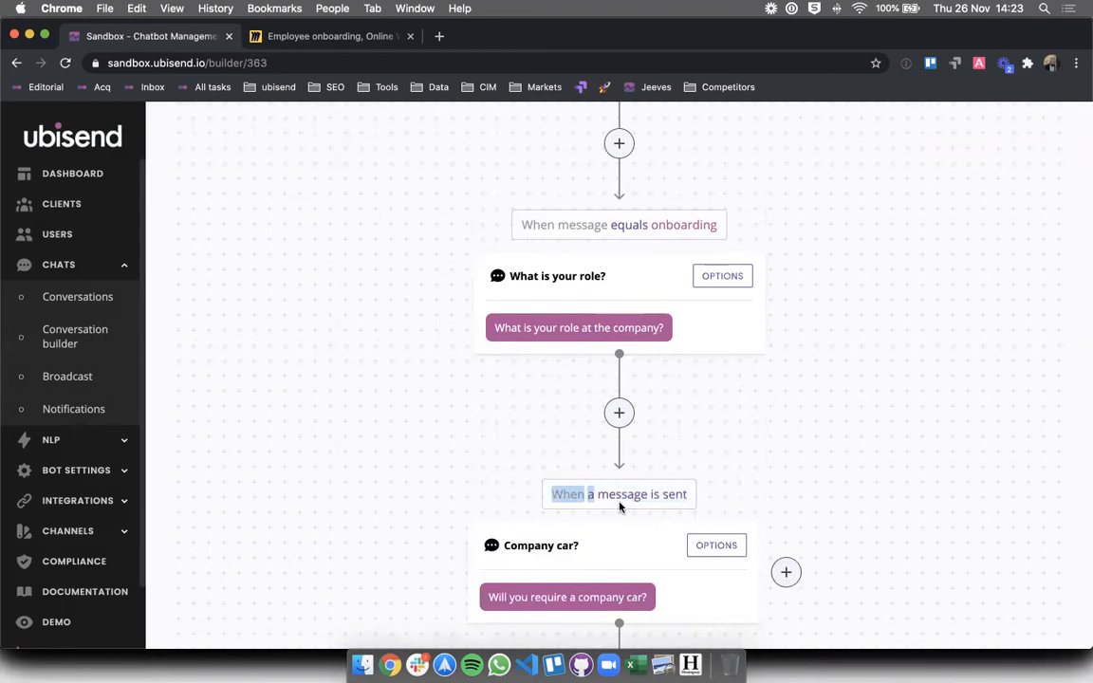
scroll(539, 417, down, 1)
click(593, 299)
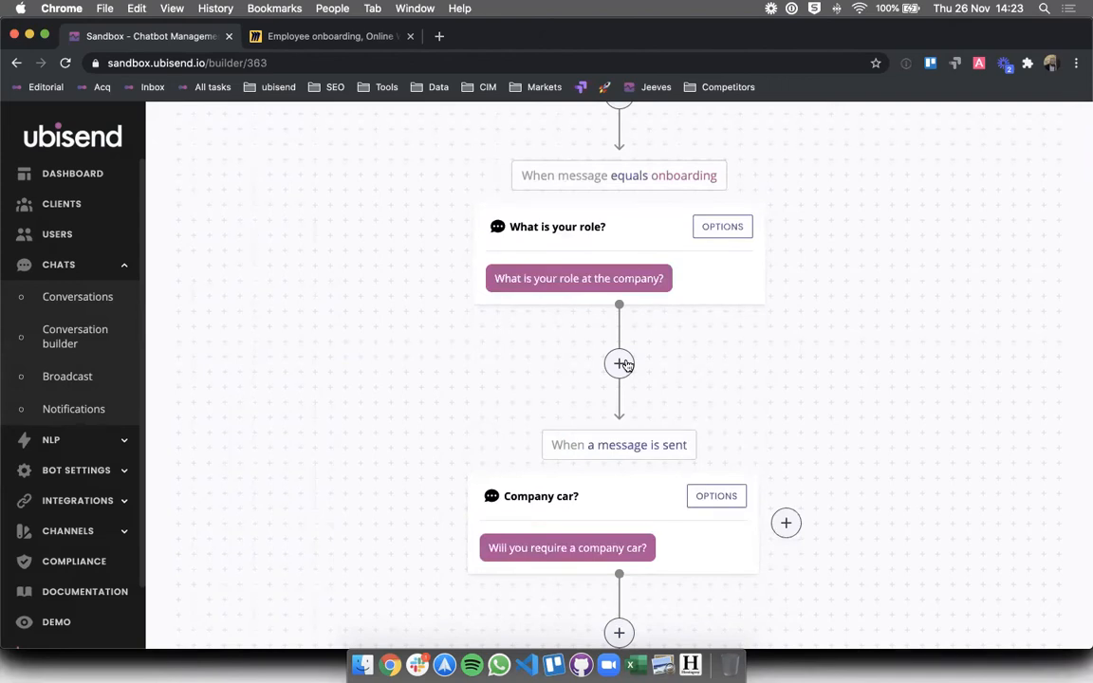
click(723, 230)
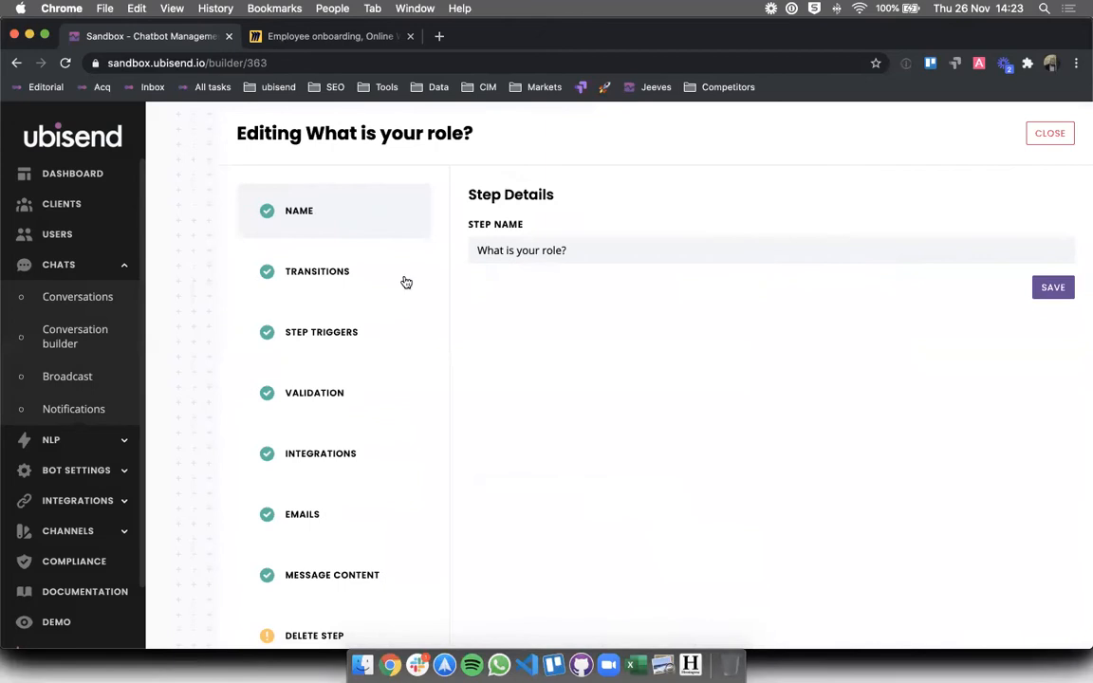
click(322, 285)
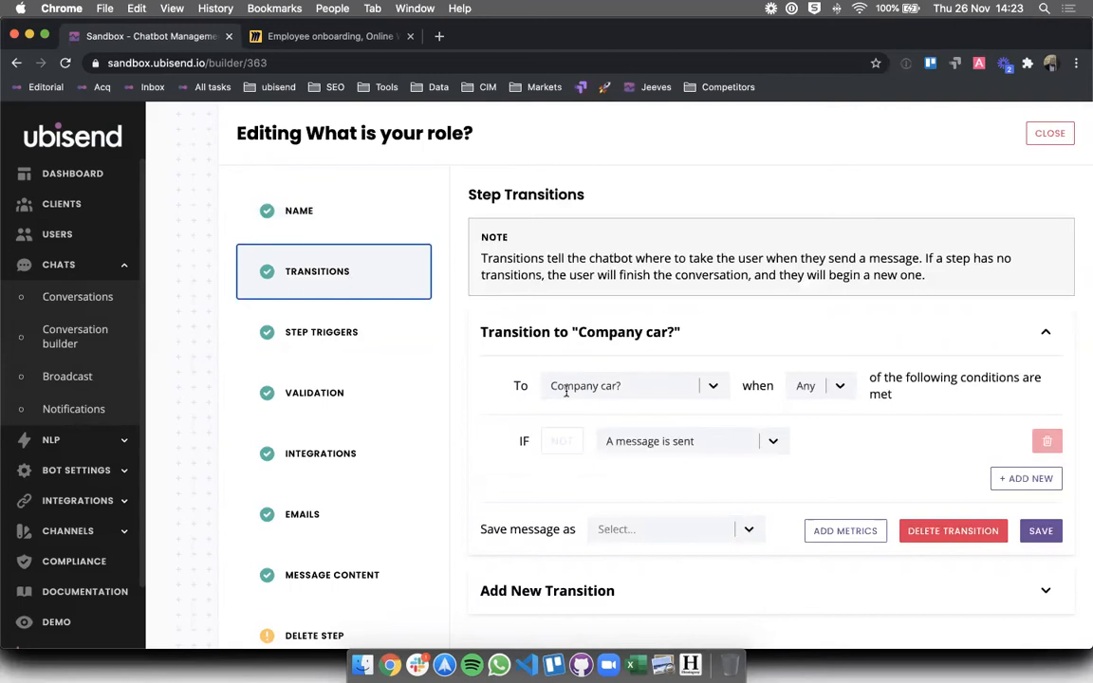
click(617, 441)
scroll(619, 524, down, 1)
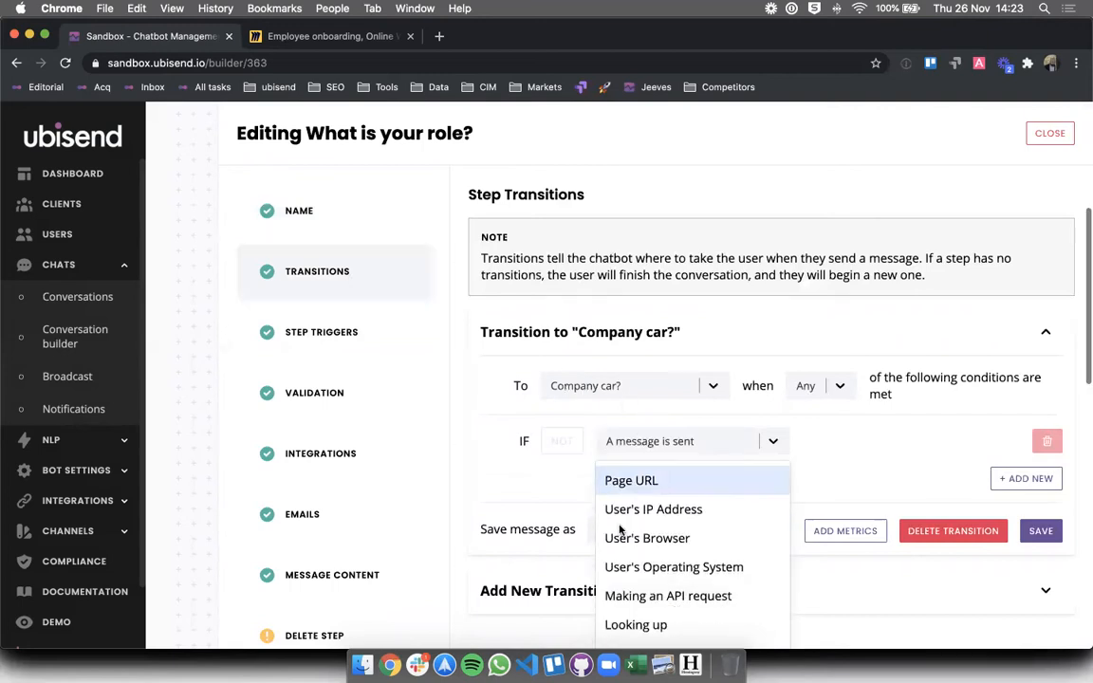
scroll(620, 530, up, 1)
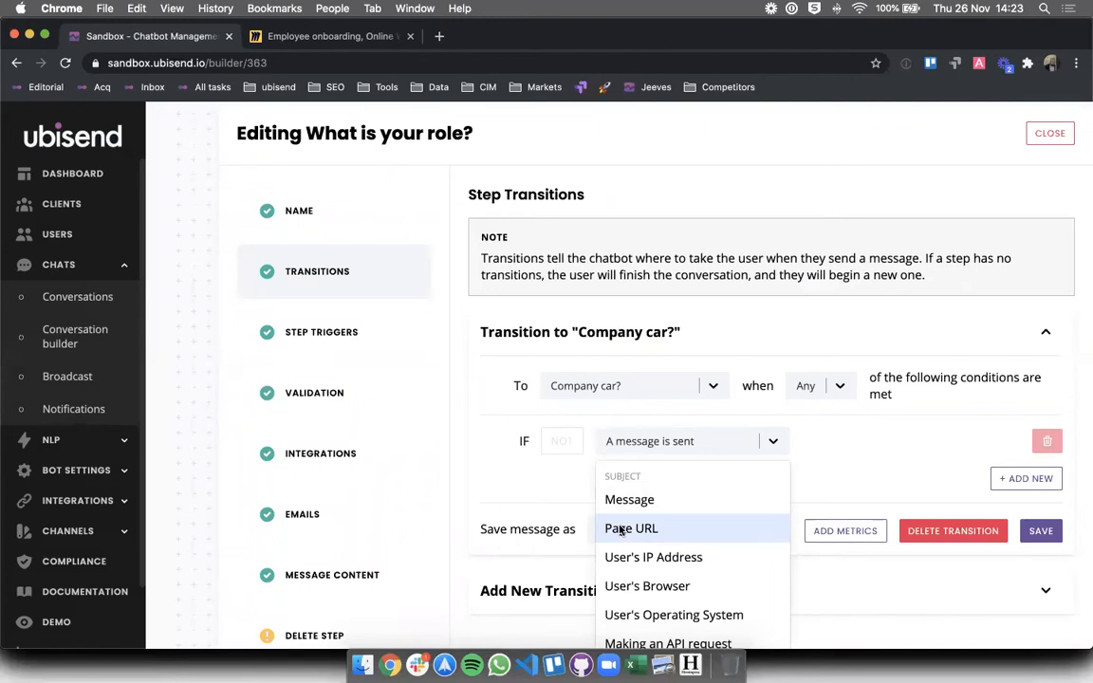
scroll(622, 530, down, 4)
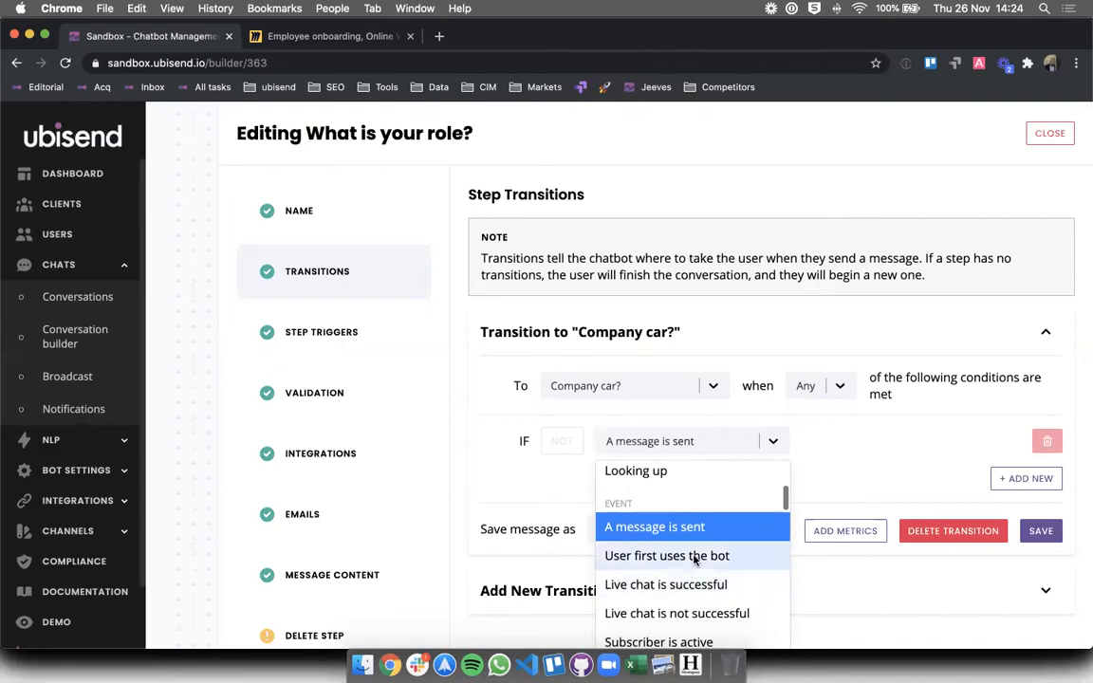
scroll(693, 560, down, 5)
scroll(694, 560, down, 5)
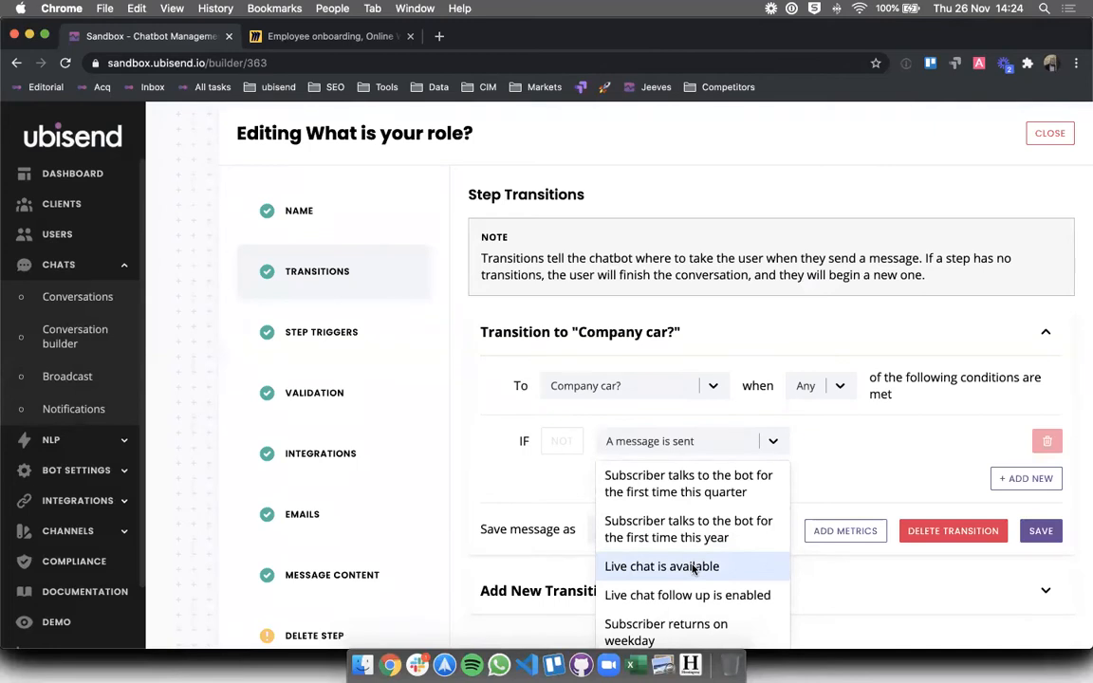
scroll(693, 567, down, 3)
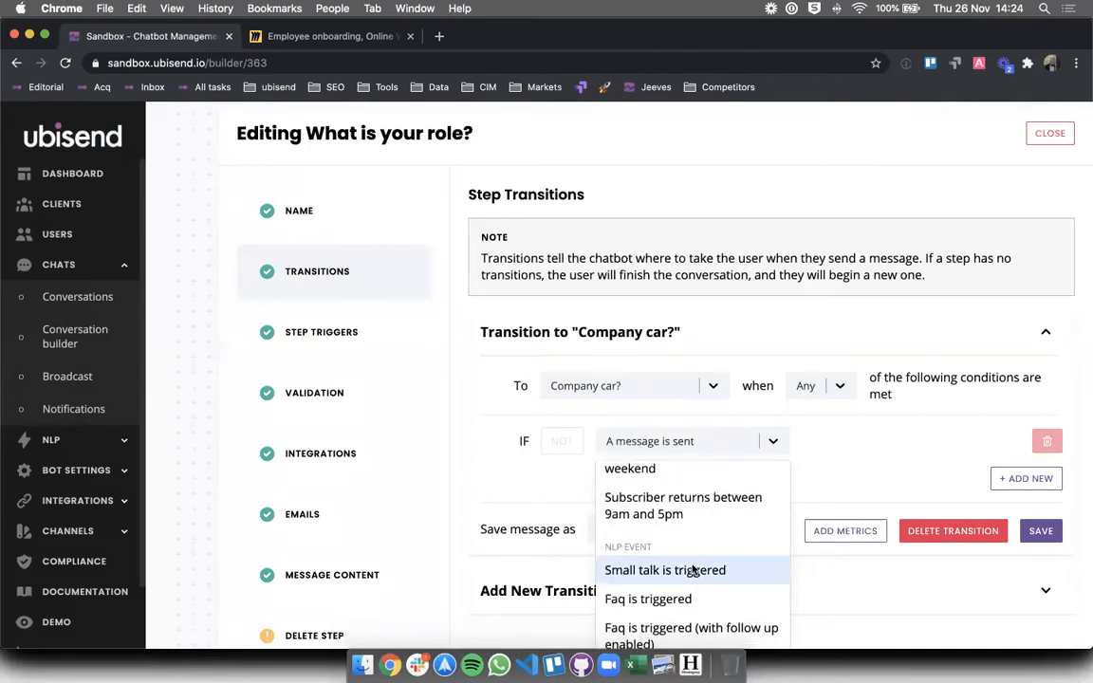
scroll(693, 568, down, 1)
scroll(694, 568, up, 2)
scroll(691, 568, down, 3)
scroll(664, 522, up, 15)
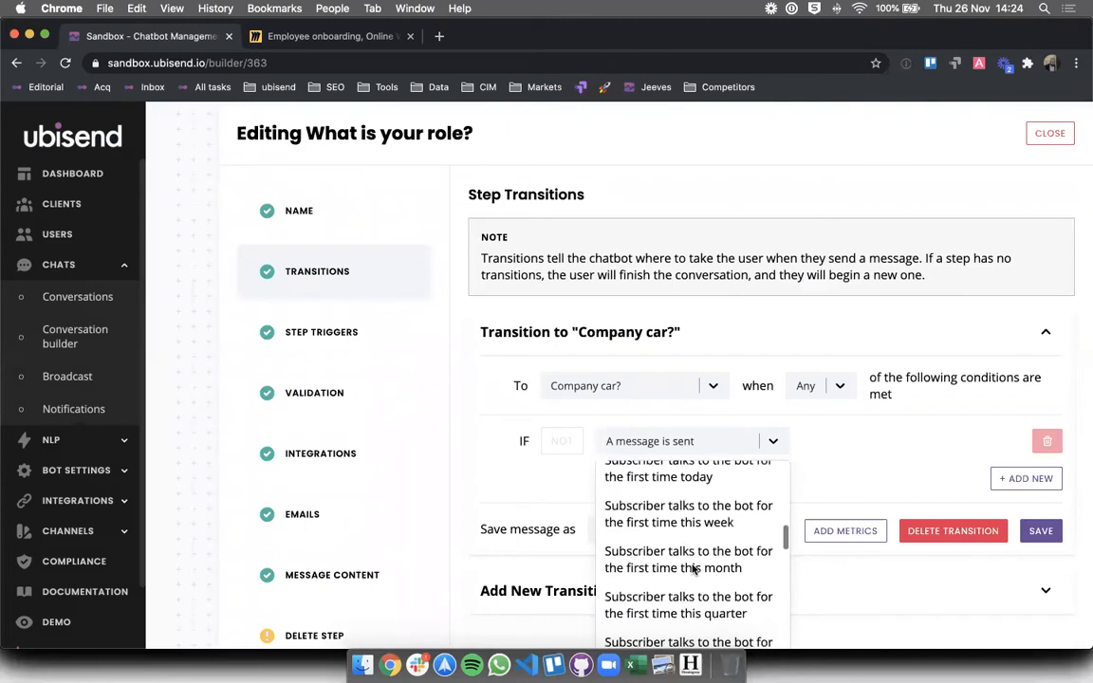
click(646, 499)
click(868, 442)
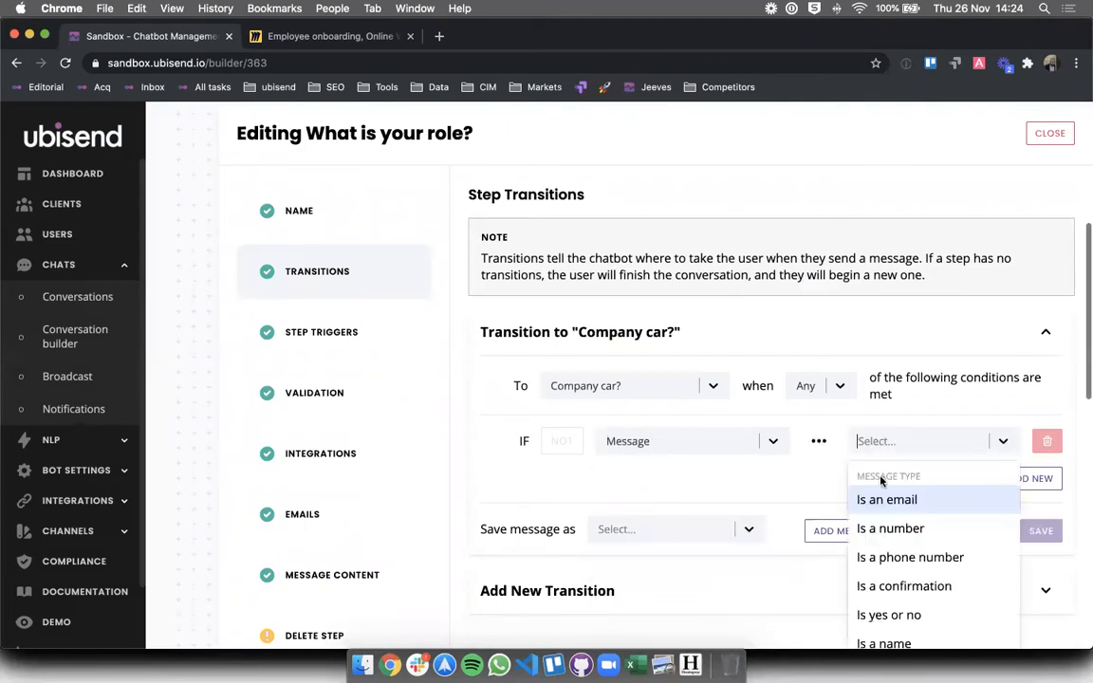
scroll(883, 517, down, 3)
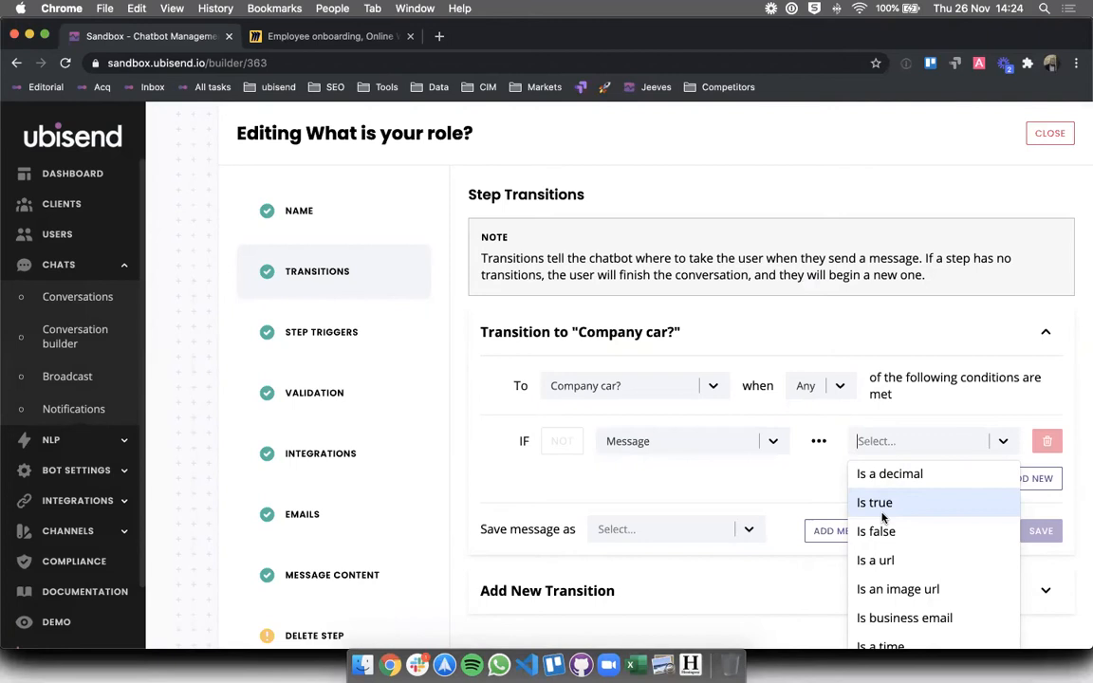
click(685, 442)
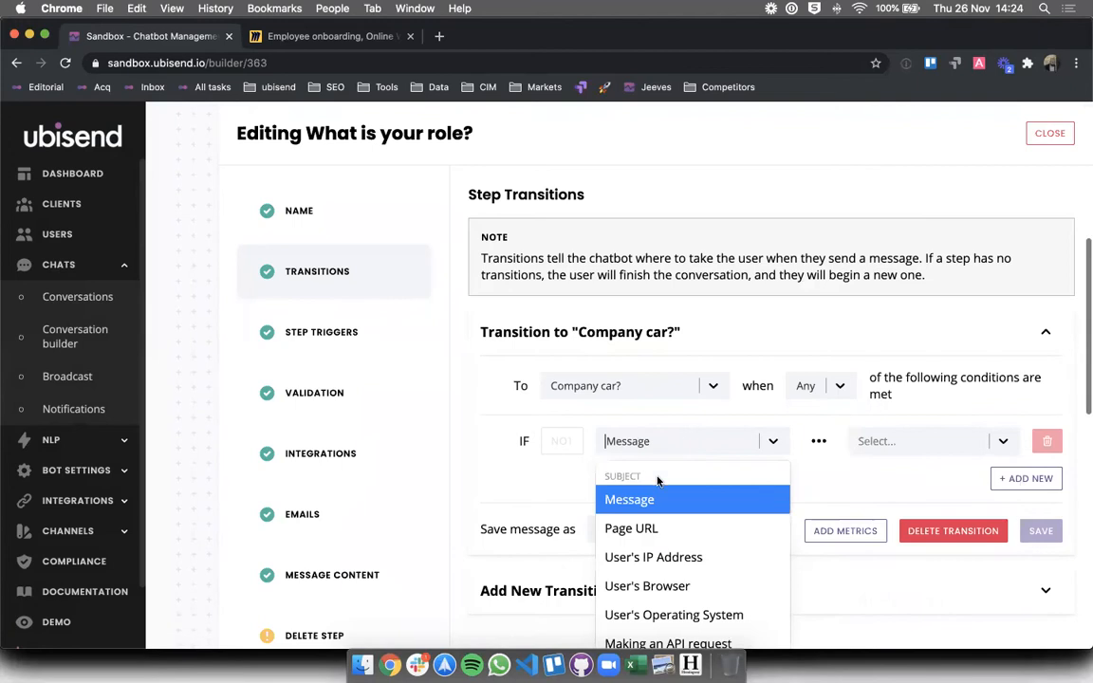
click(647, 500)
scroll(654, 494, up, 2)
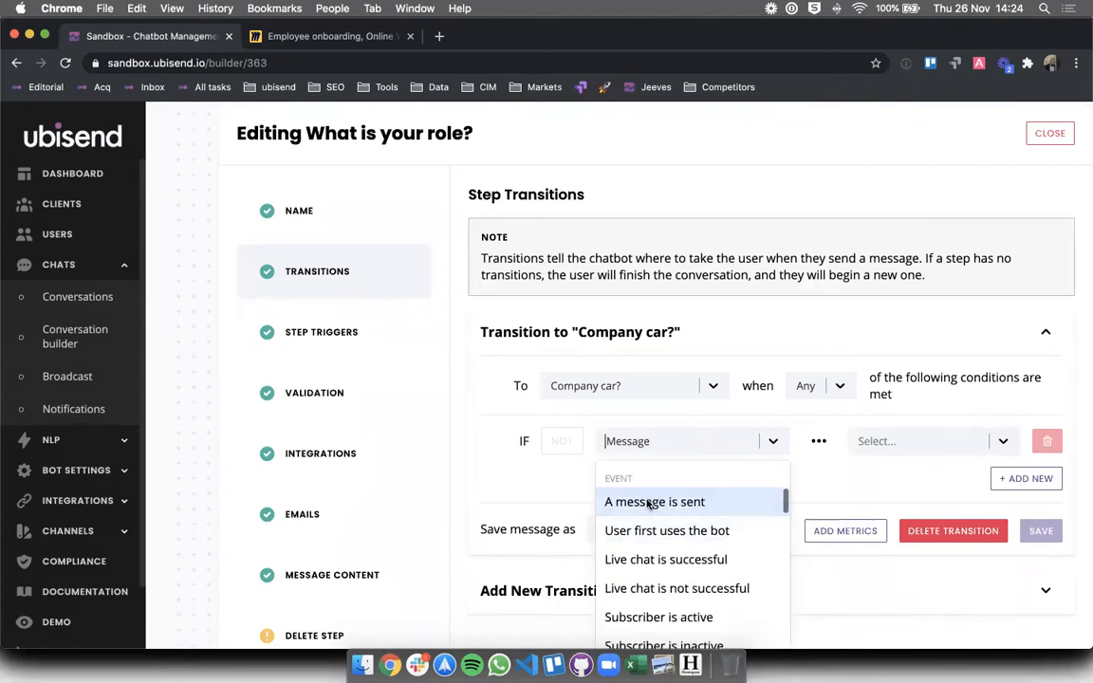
click(649, 500)
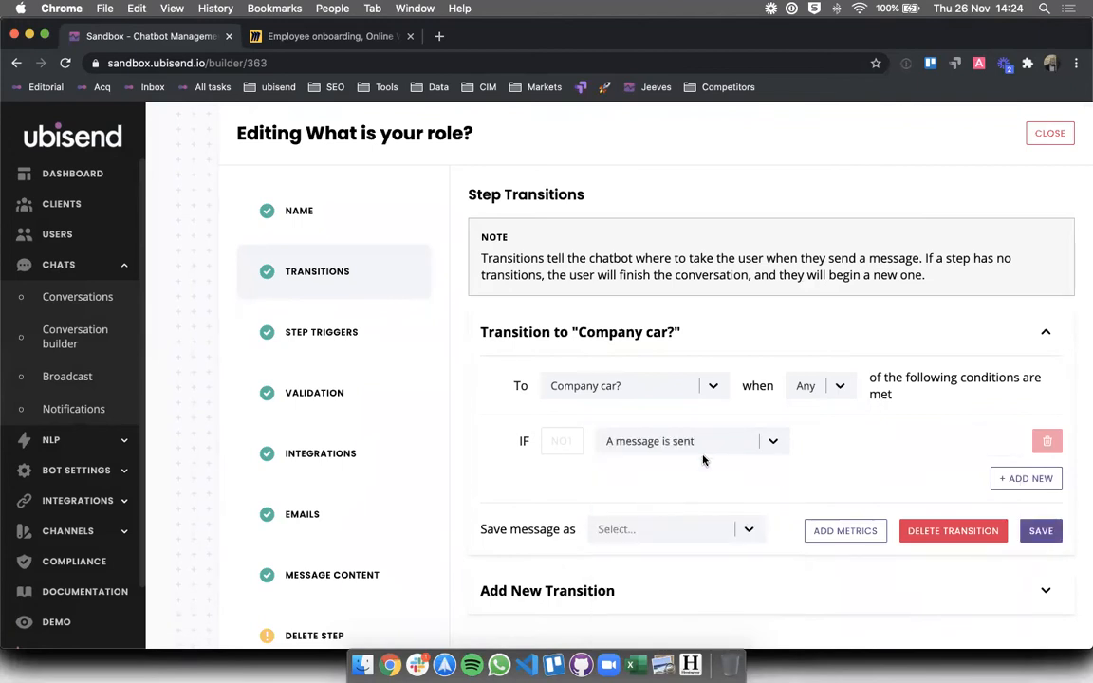
click(1050, 133)
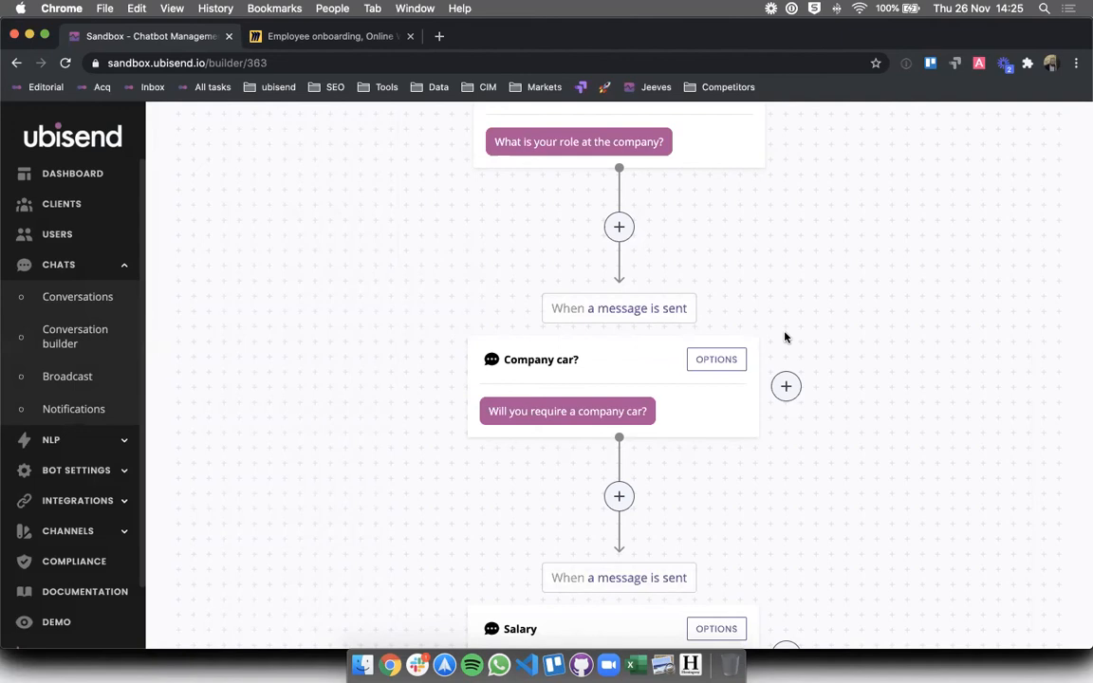
- Open the Company car? step's message content, 'Will you require a company car?'
scroll(784, 337, up, 2)
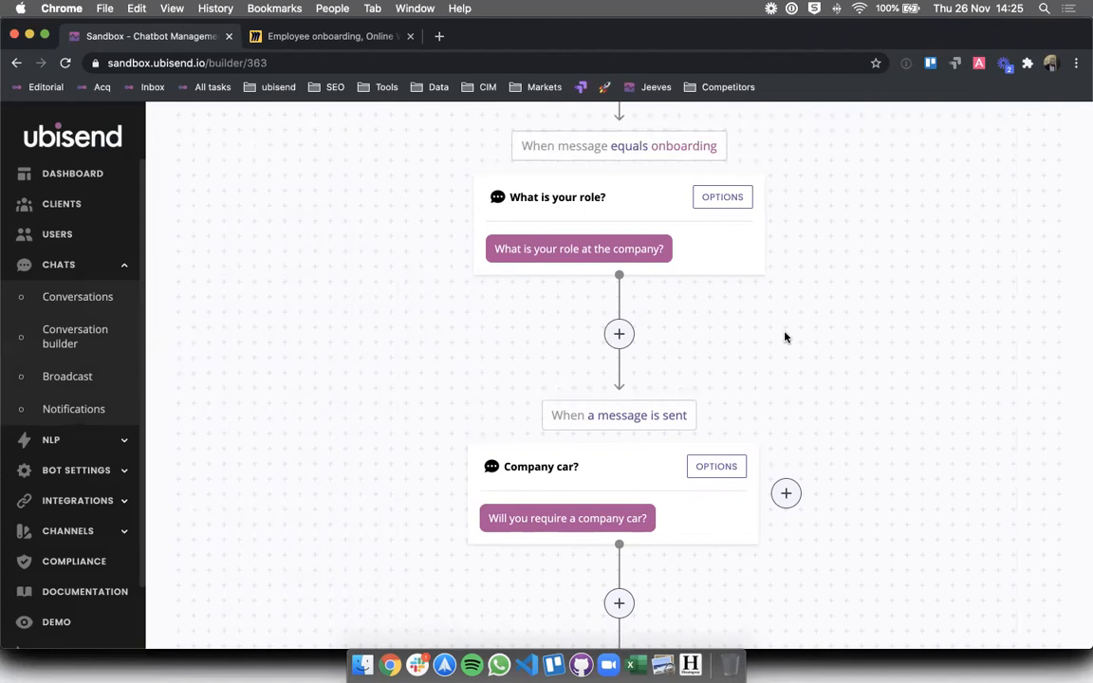
click(705, 468)
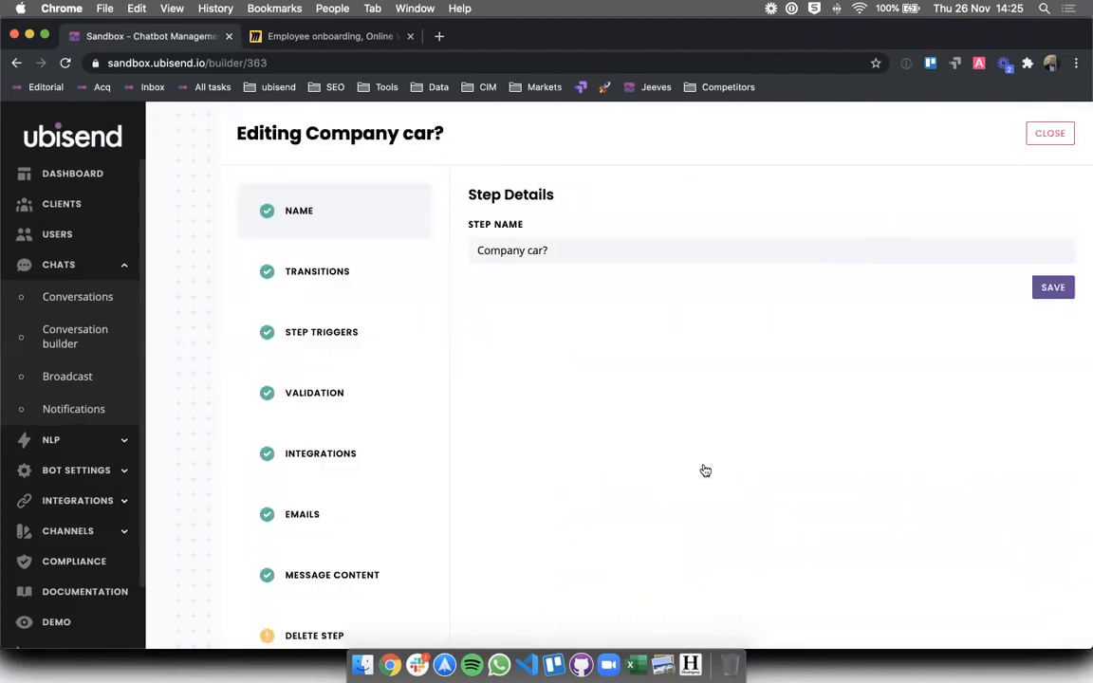
click(312, 569)
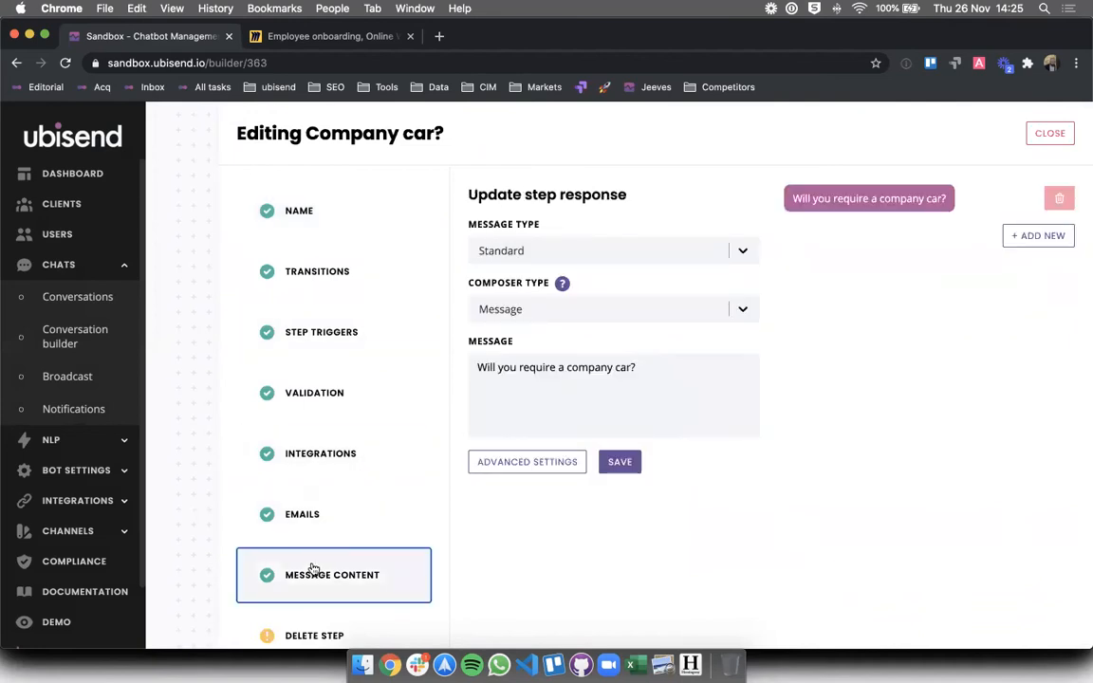
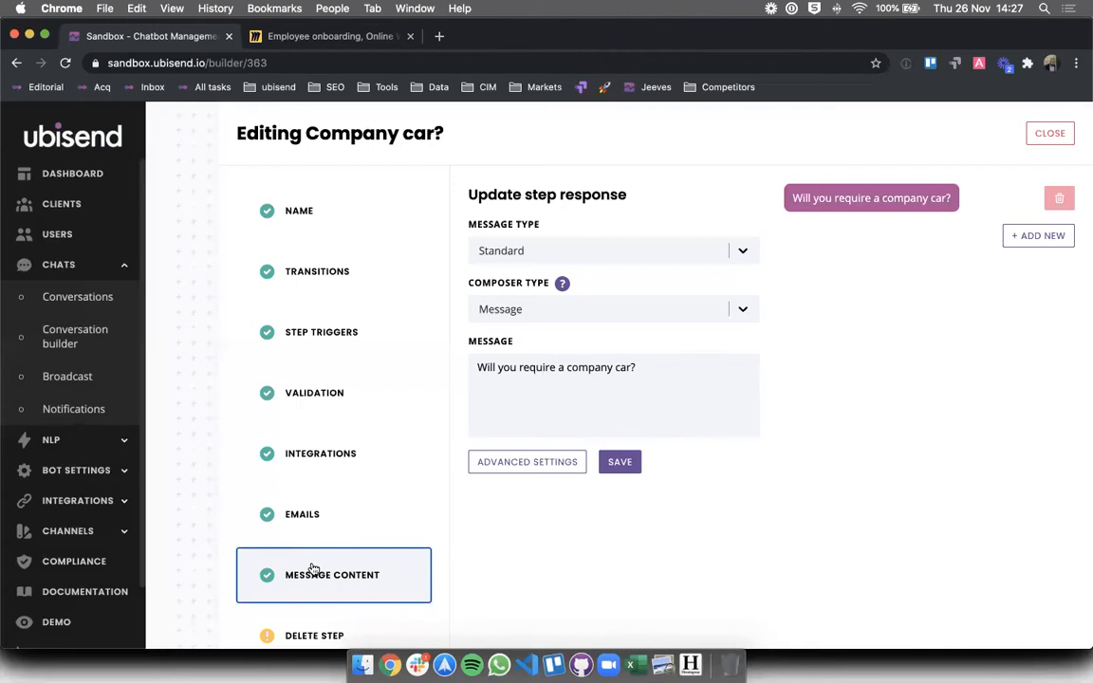
- Replace the Company car? question with 'Do you get a car as part of your employment contract with us?'
triple_click(638, 378)
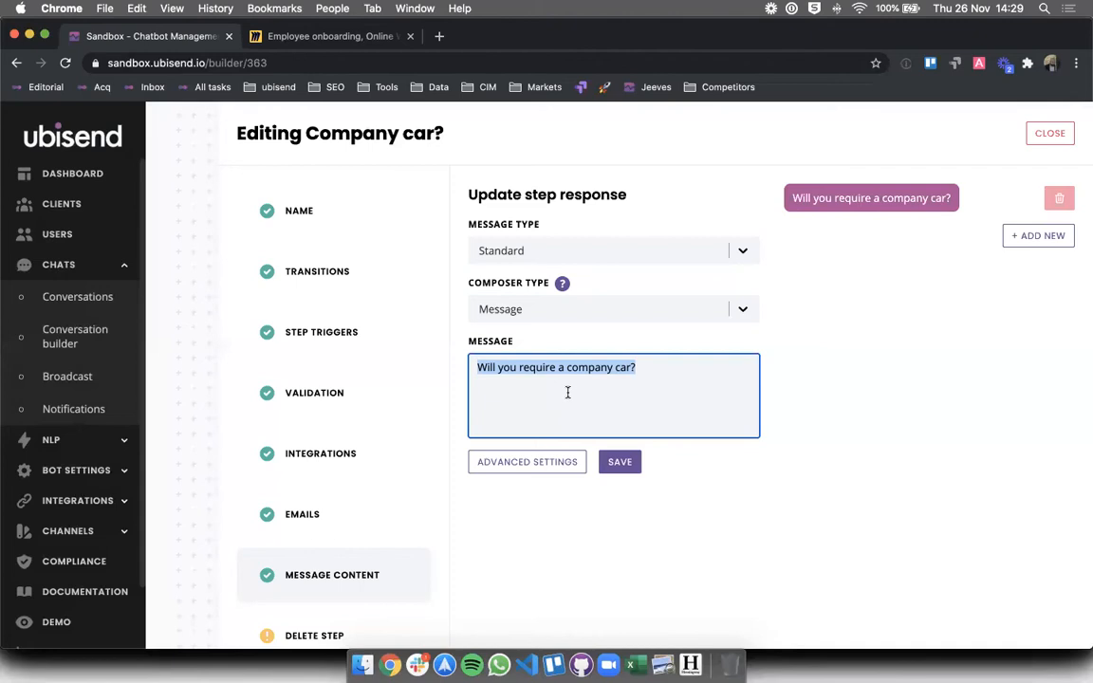
text(D)
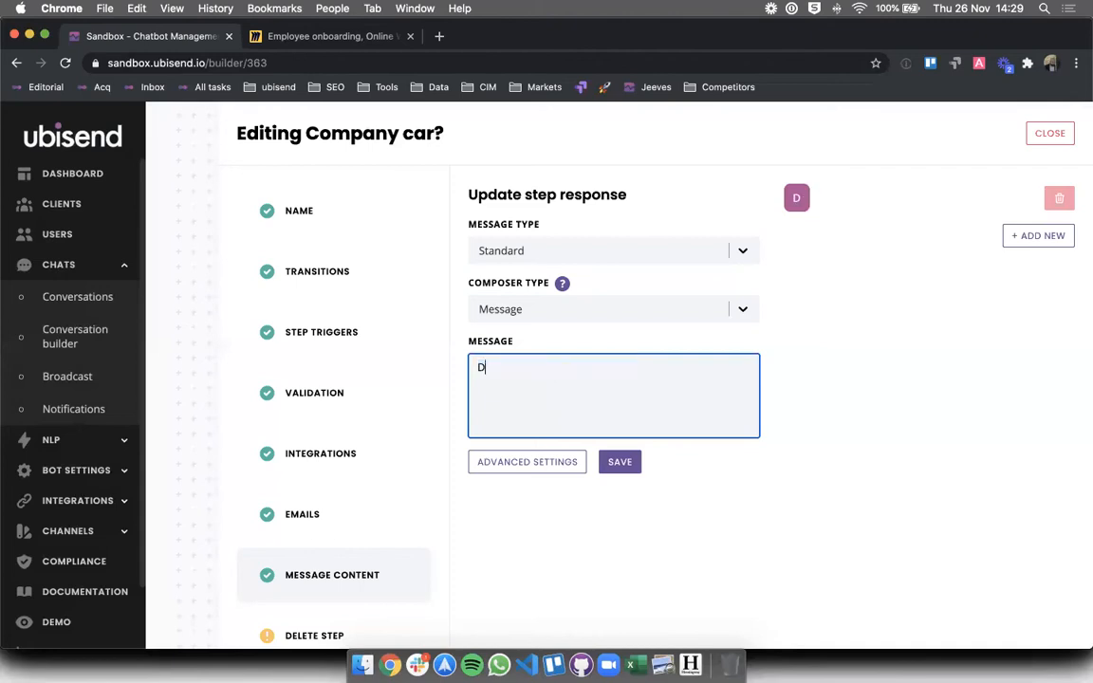
text(oes your job role require)
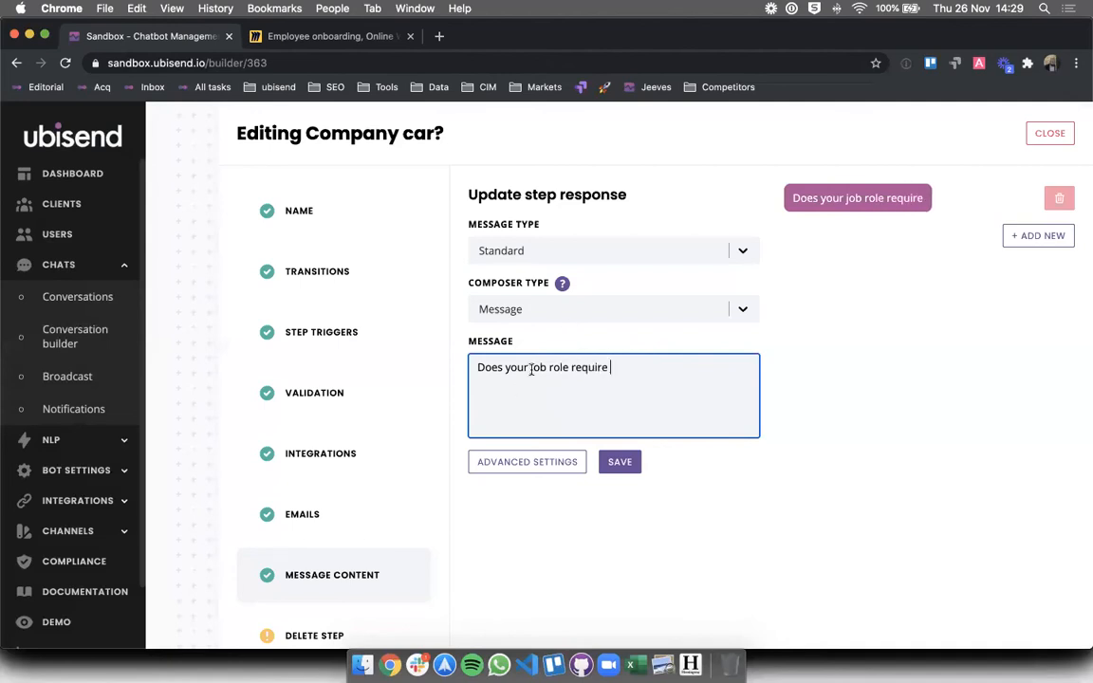
drag(531, 367, 585, 421)
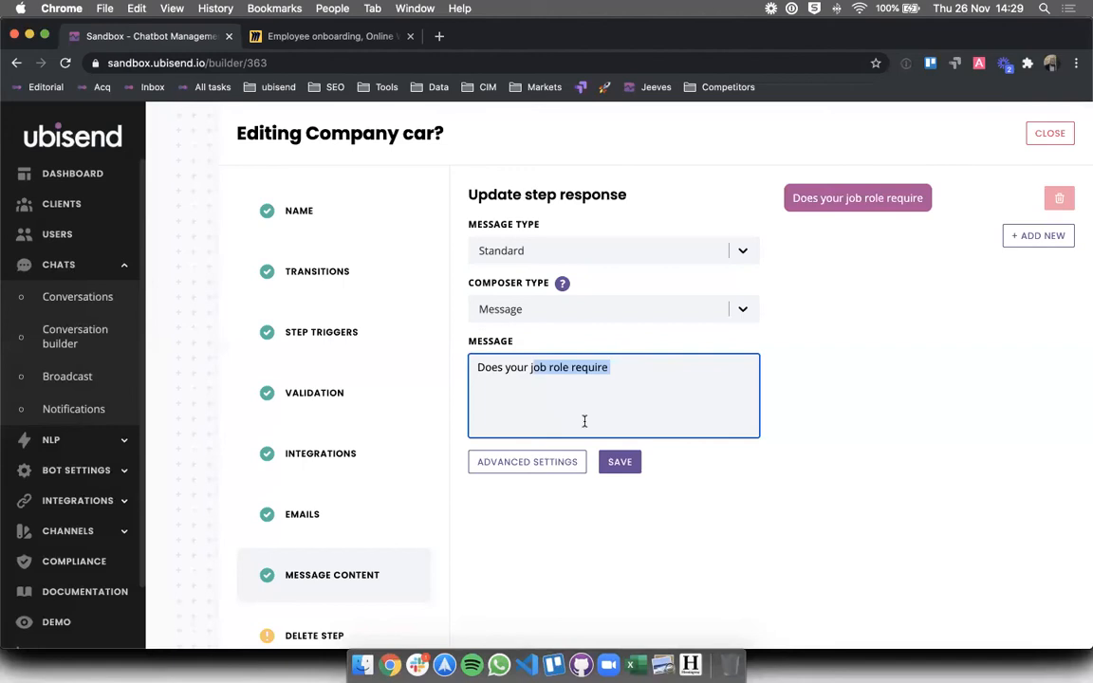
key(super+a)
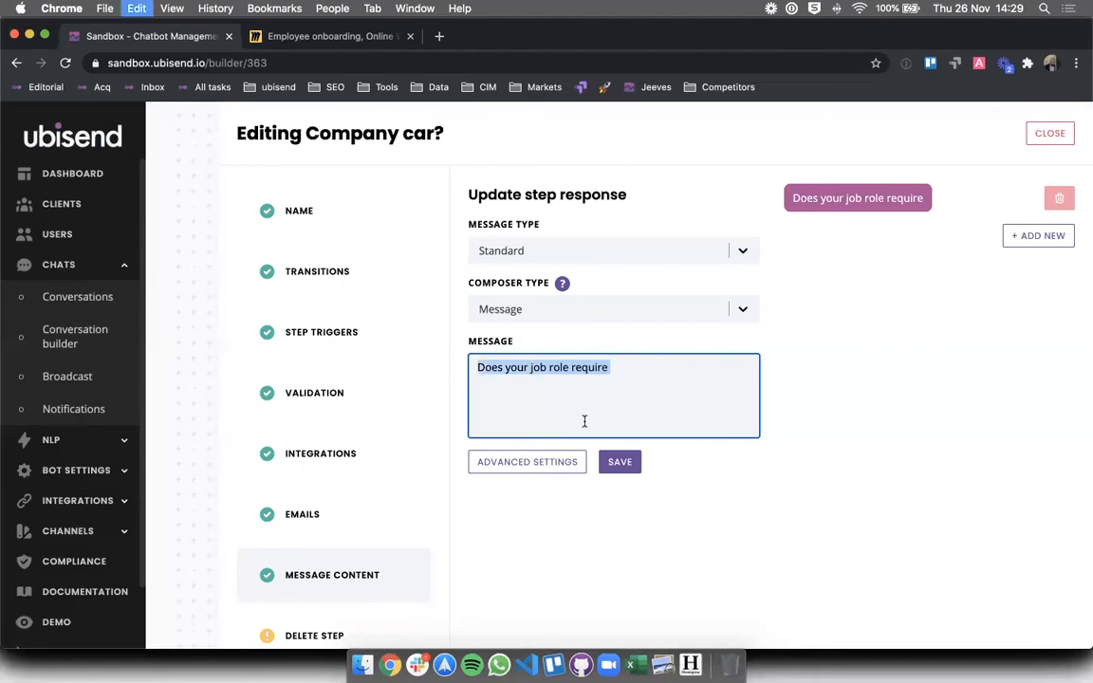
key(BackSpace)
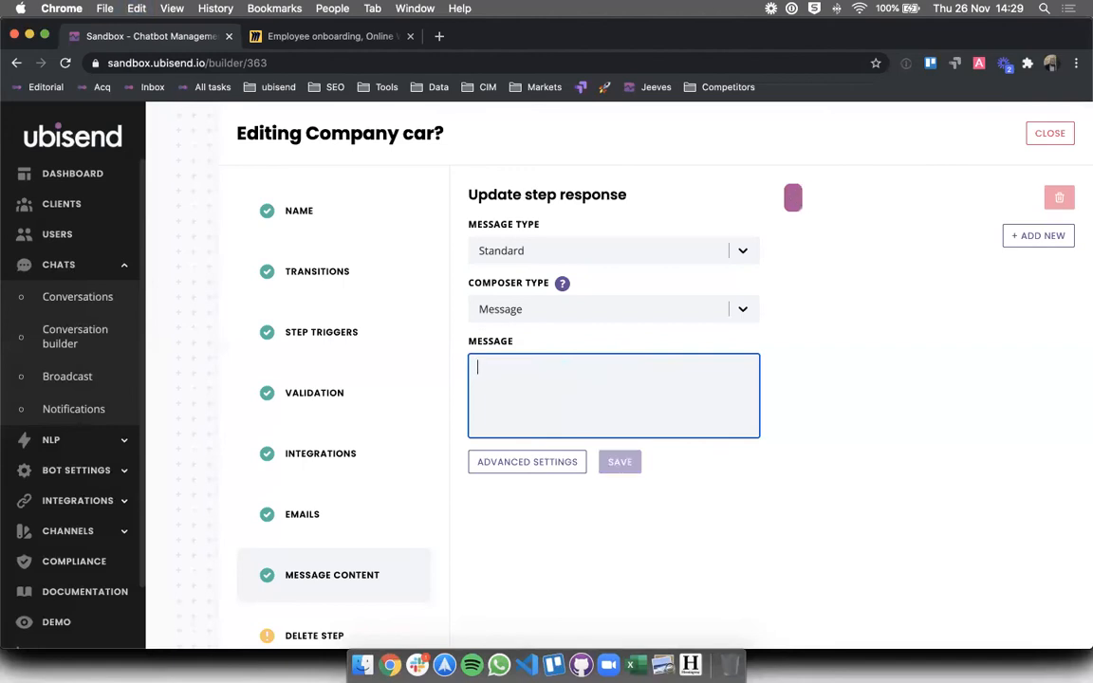
text(Do you get )
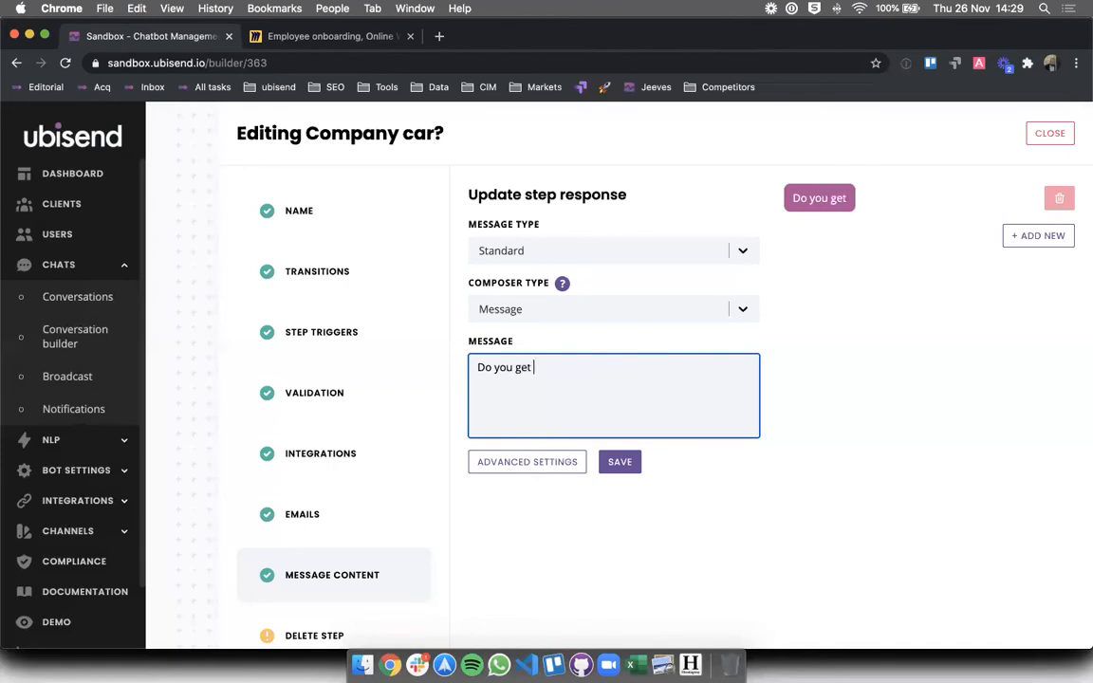
text(a car as part o)
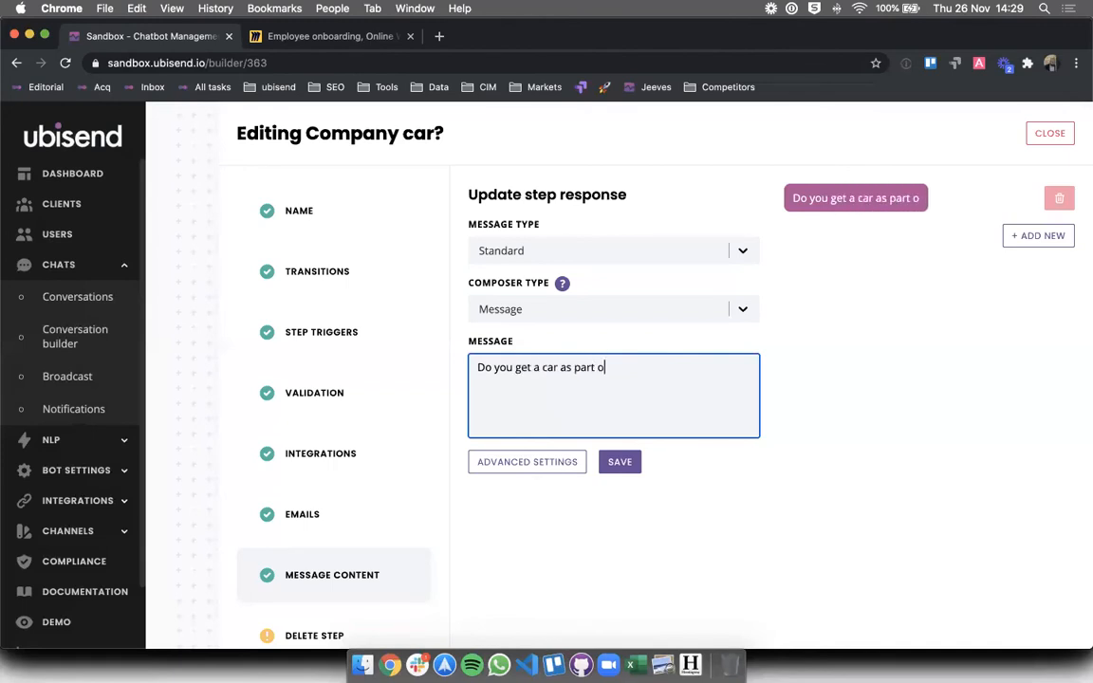
text(f your employment contract wit hus)
key(BackSpace)
key(BackSpace)
key(BackSpace)
key(BackSpace)
text(h us?)
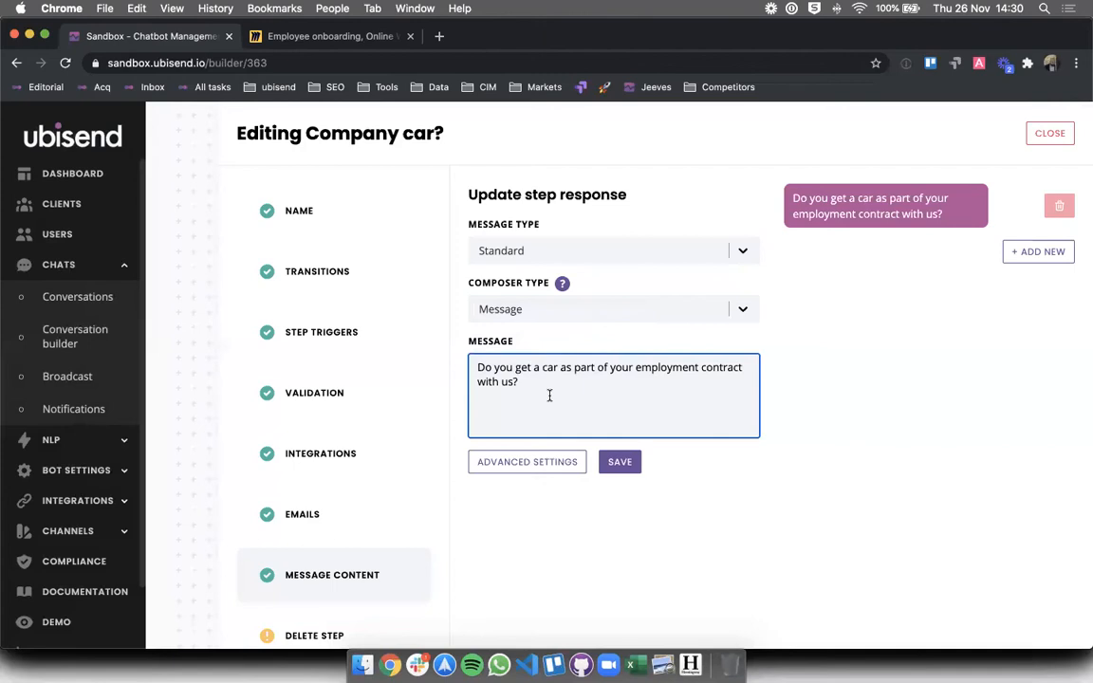
click(565, 252)
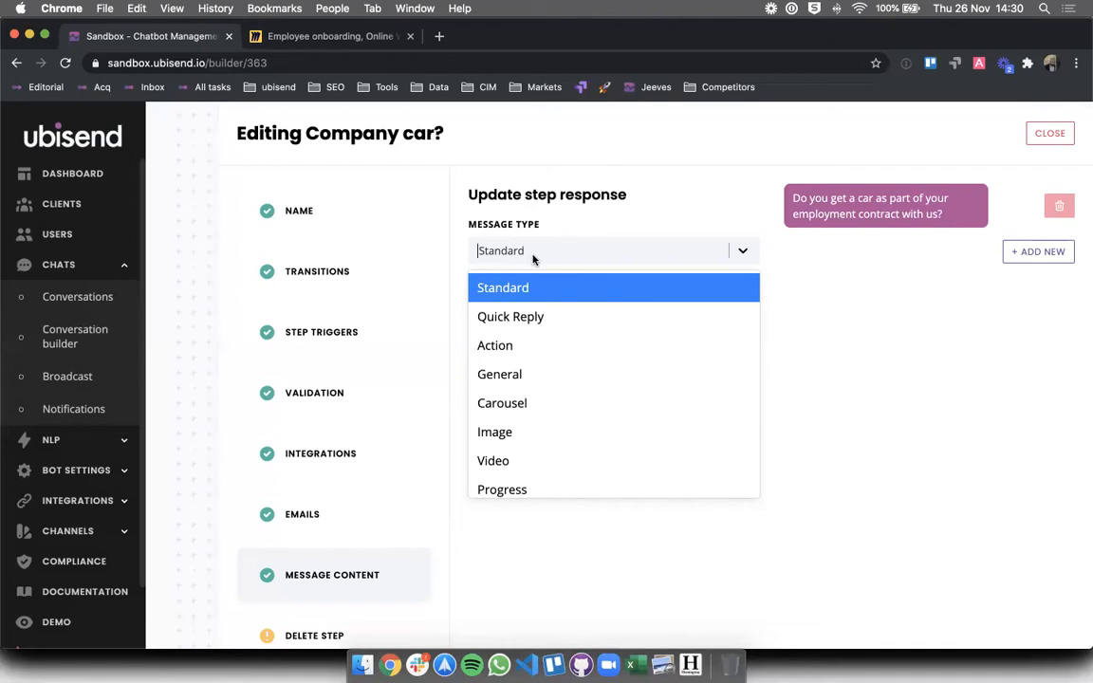
- Make the Company car? question a Quick Reply with Yes and No answers
click(493, 316)
click(530, 486)
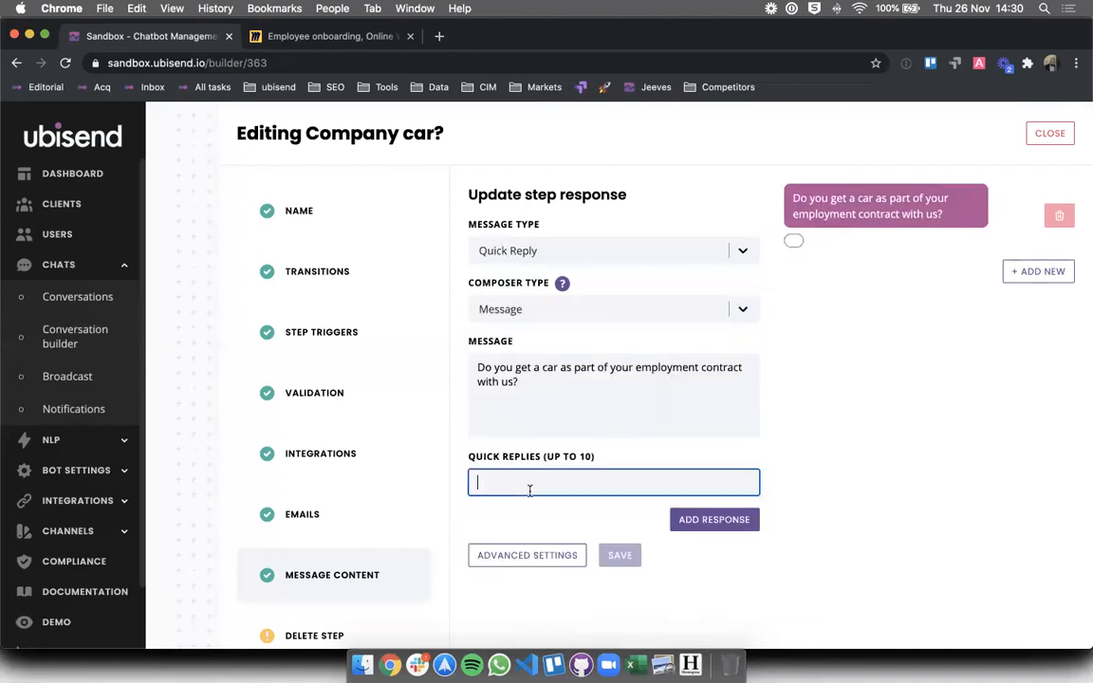
text(Yes)
click(713, 519)
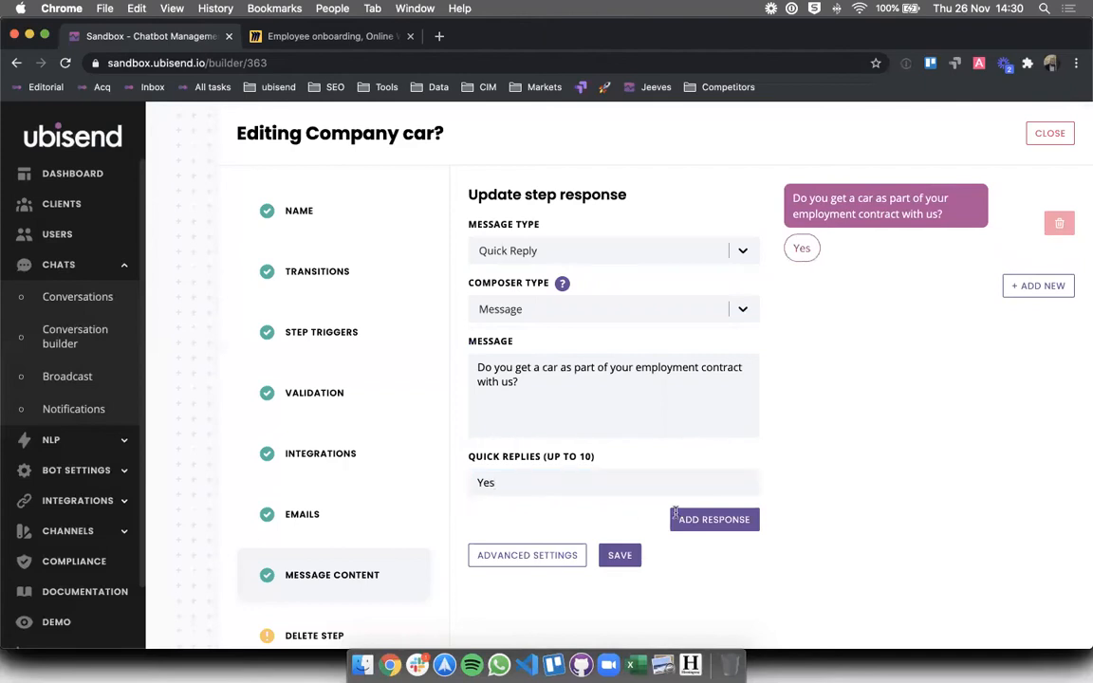
click(576, 520)
text(No)
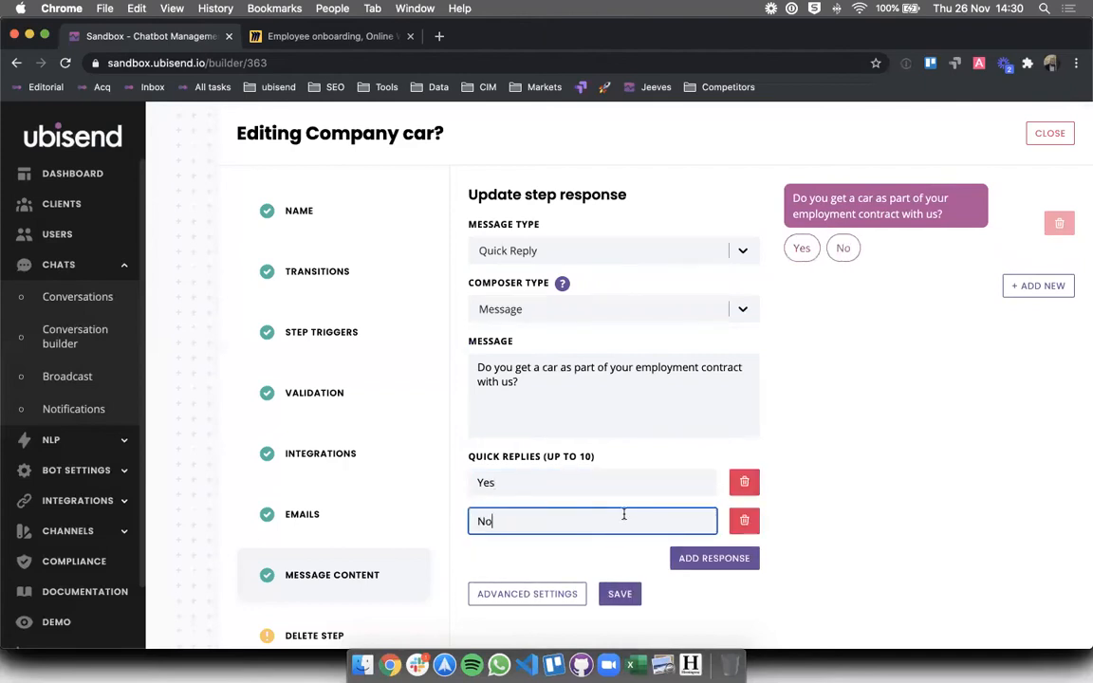
click(688, 557)
- Add an 'I don't know' quick reply, then save and close the step
click(597, 555)
text(I don't know)
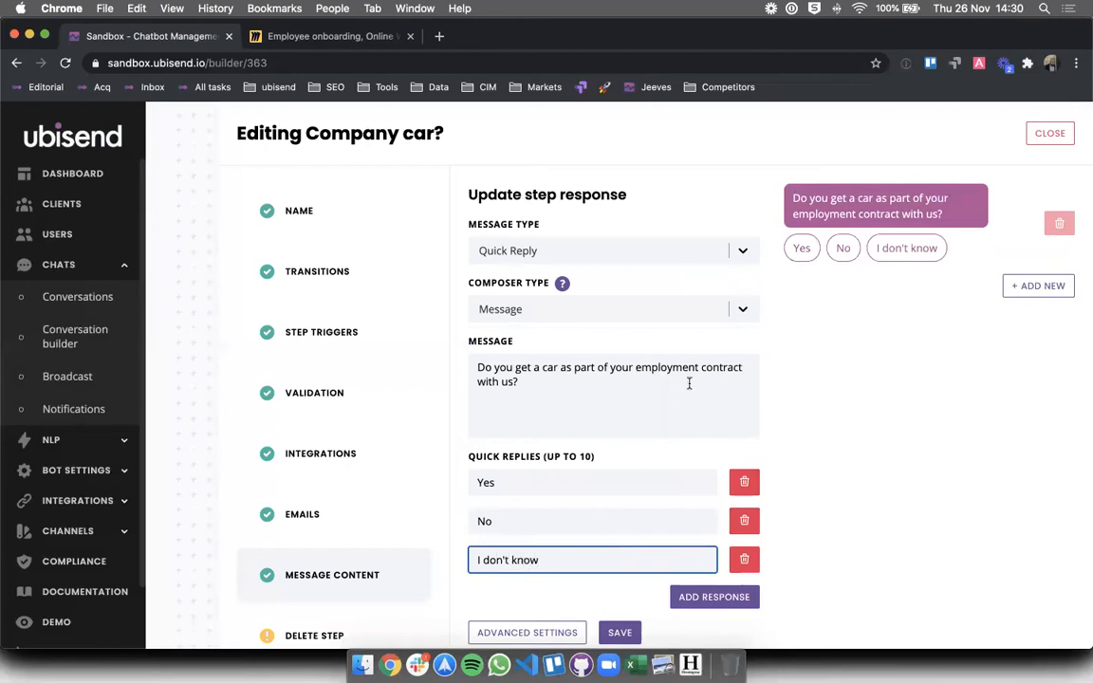
scroll(688, 381, down, 1)
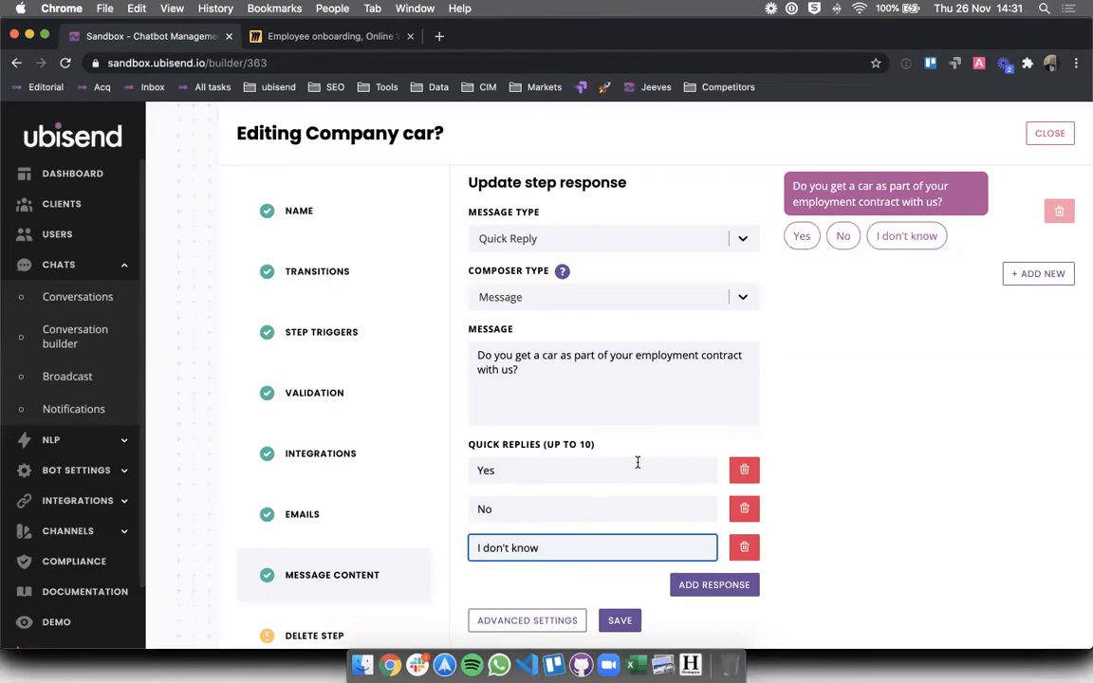
scroll(874, 447, down, 2)
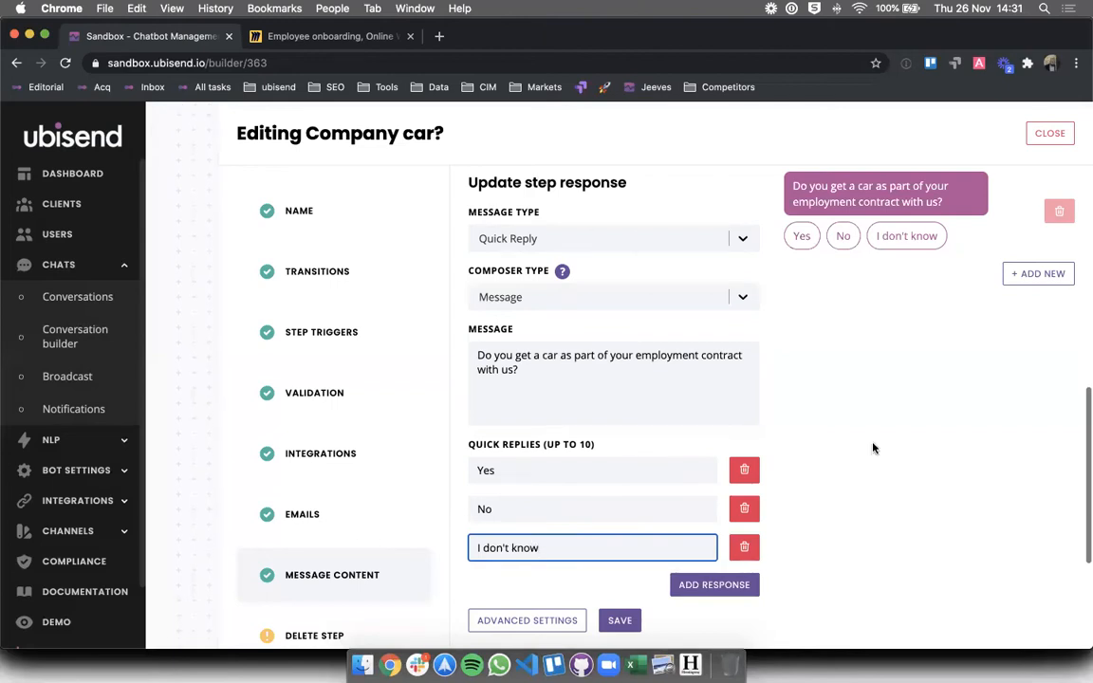
click(621, 623)
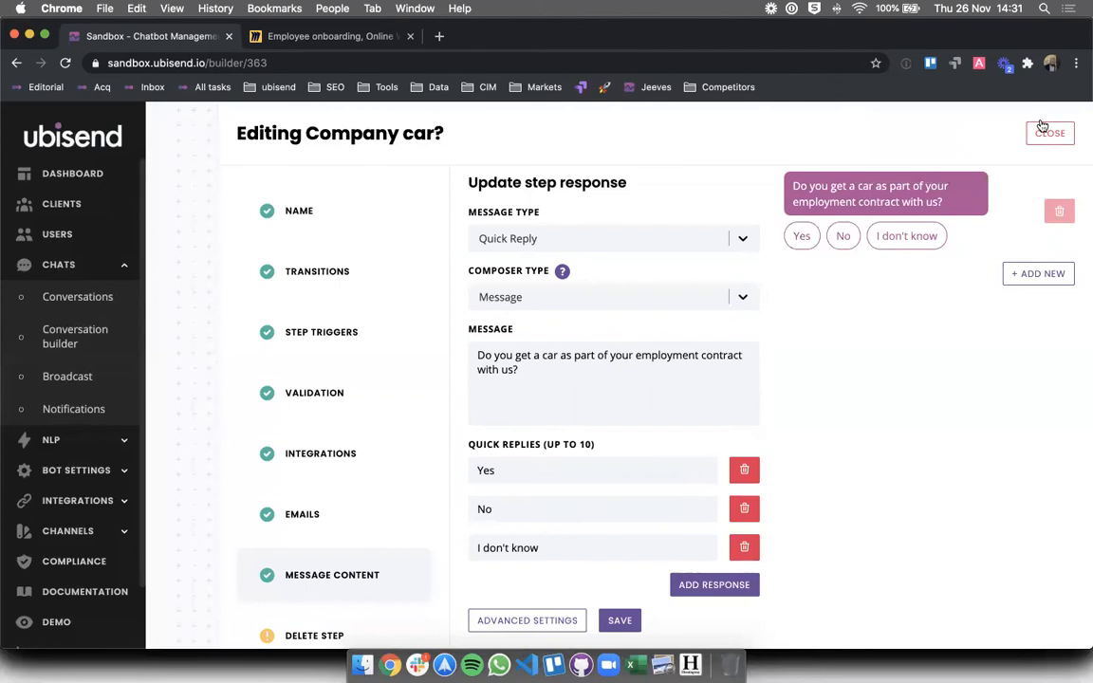
click(1048, 133)
- Locate the Salary step on the canvas and open its message content
scroll(764, 326, down, 2)
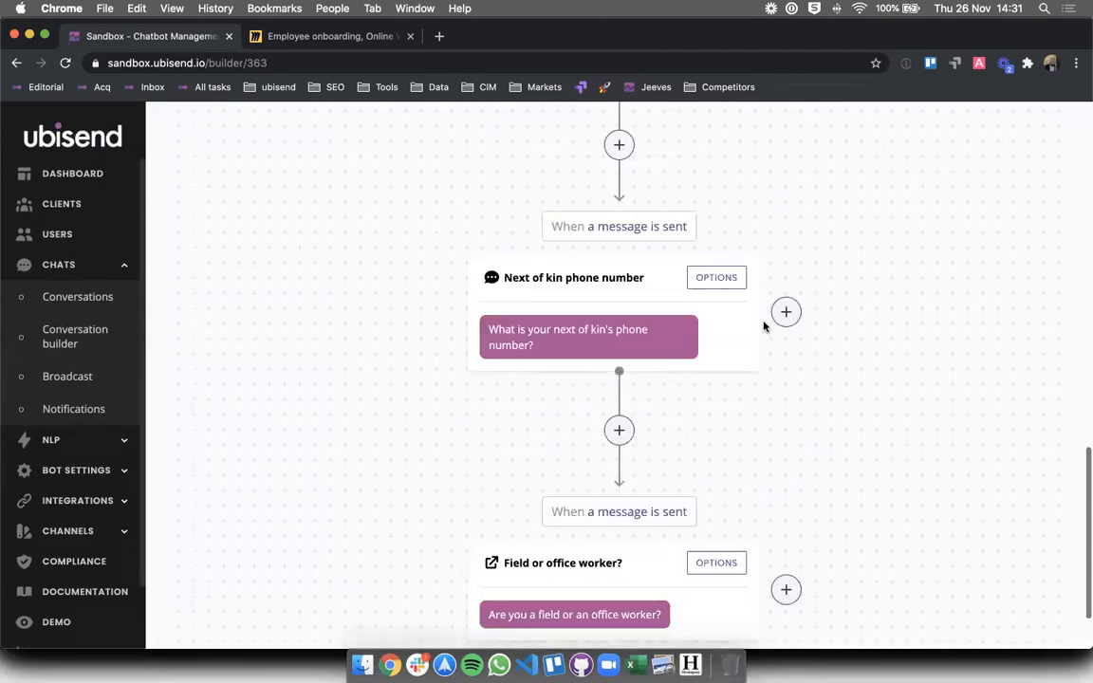
scroll(764, 326, up, 5)
scroll(764, 326, down, 1)
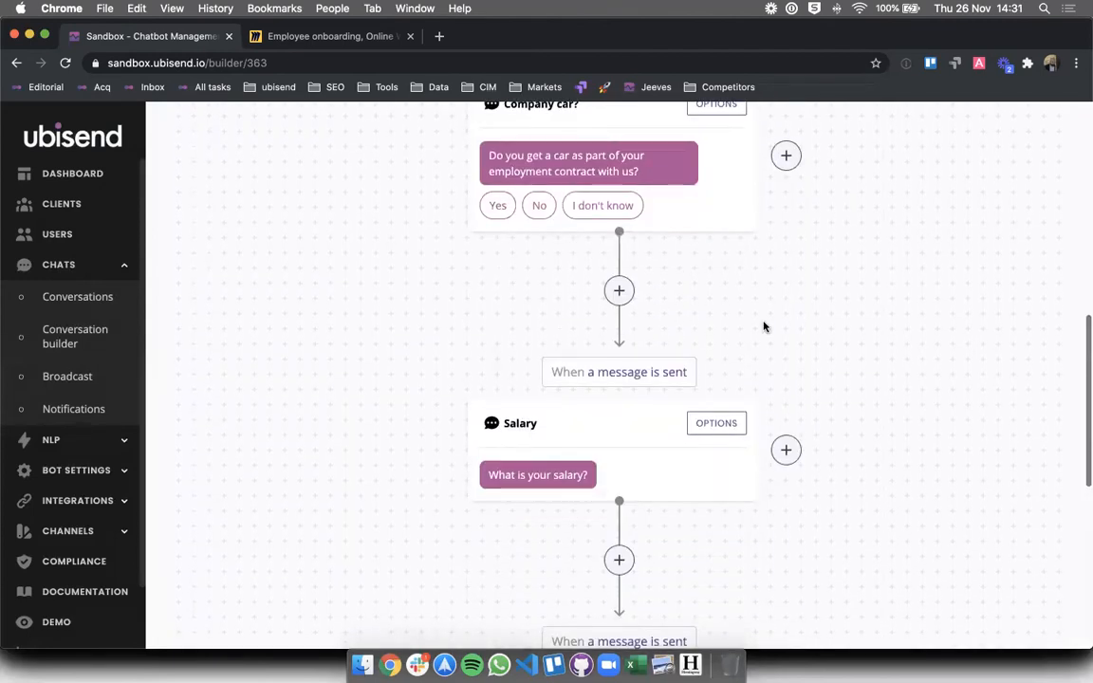
scroll(764, 327, up, 2)
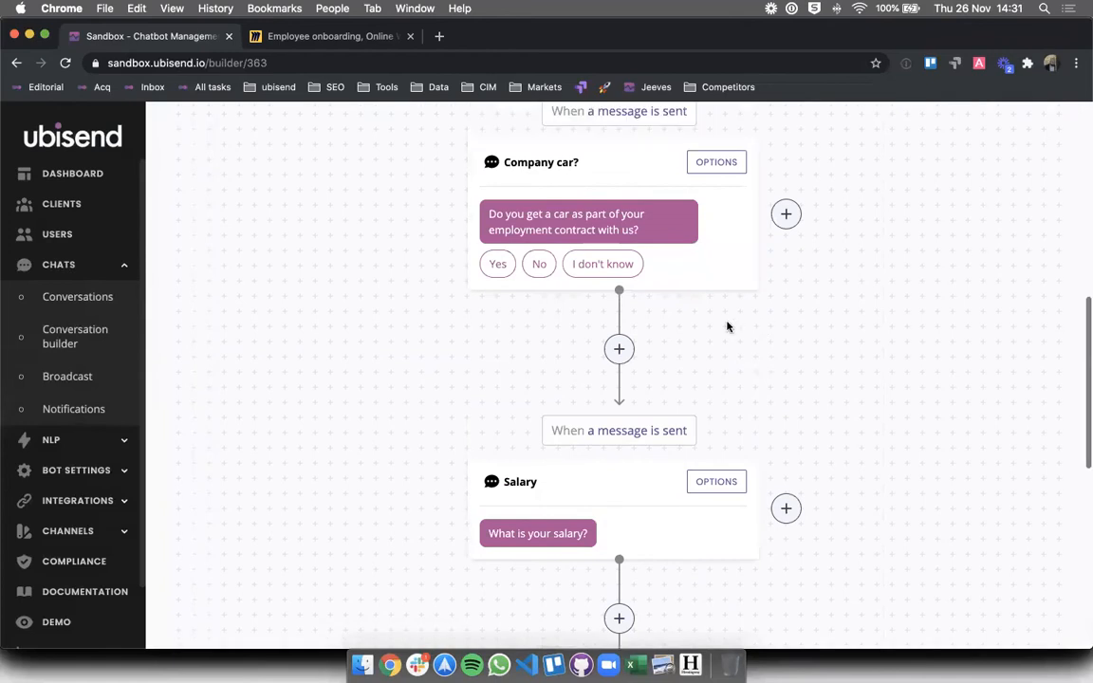
triple_click(627, 429)
click(626, 429)
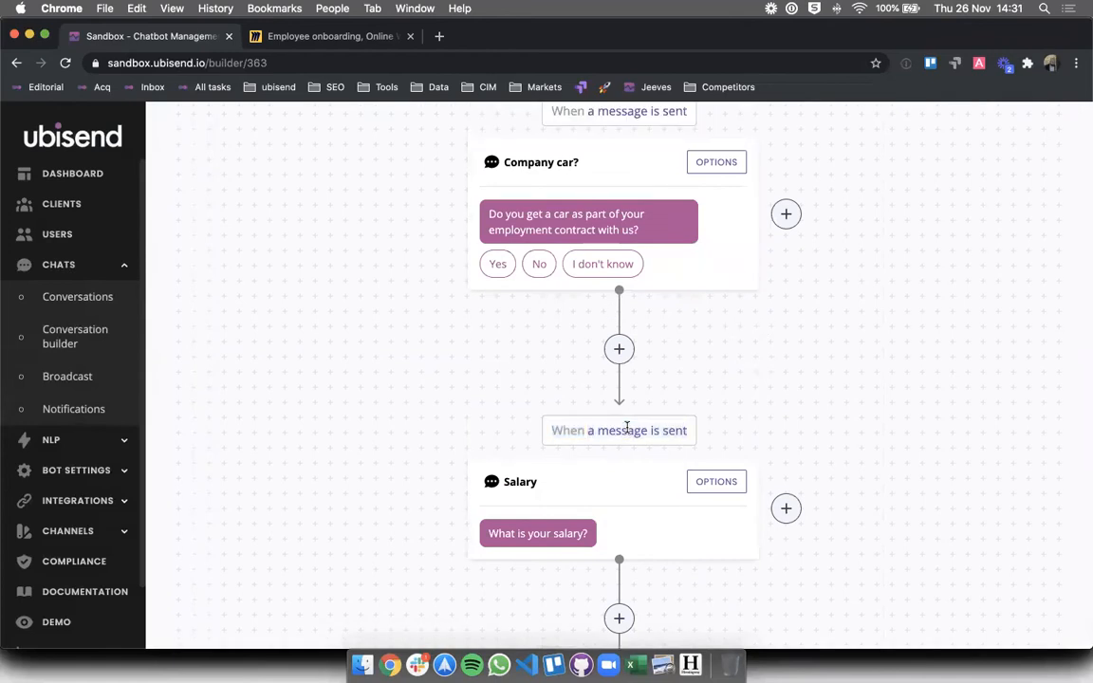
click(727, 489)
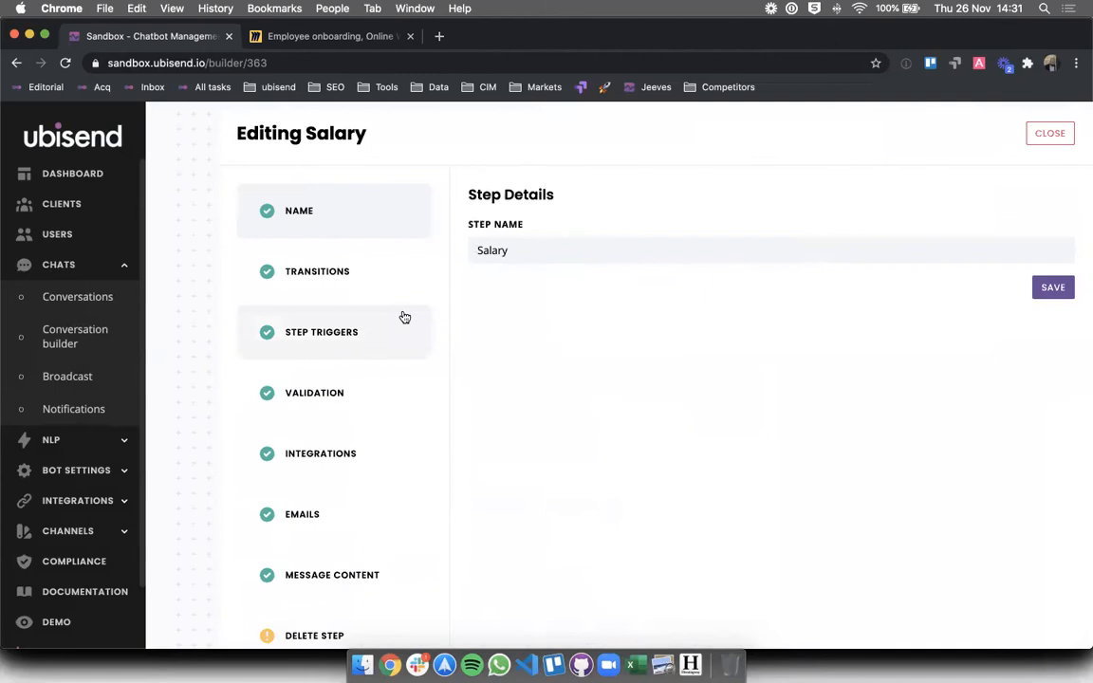
click(319, 569)
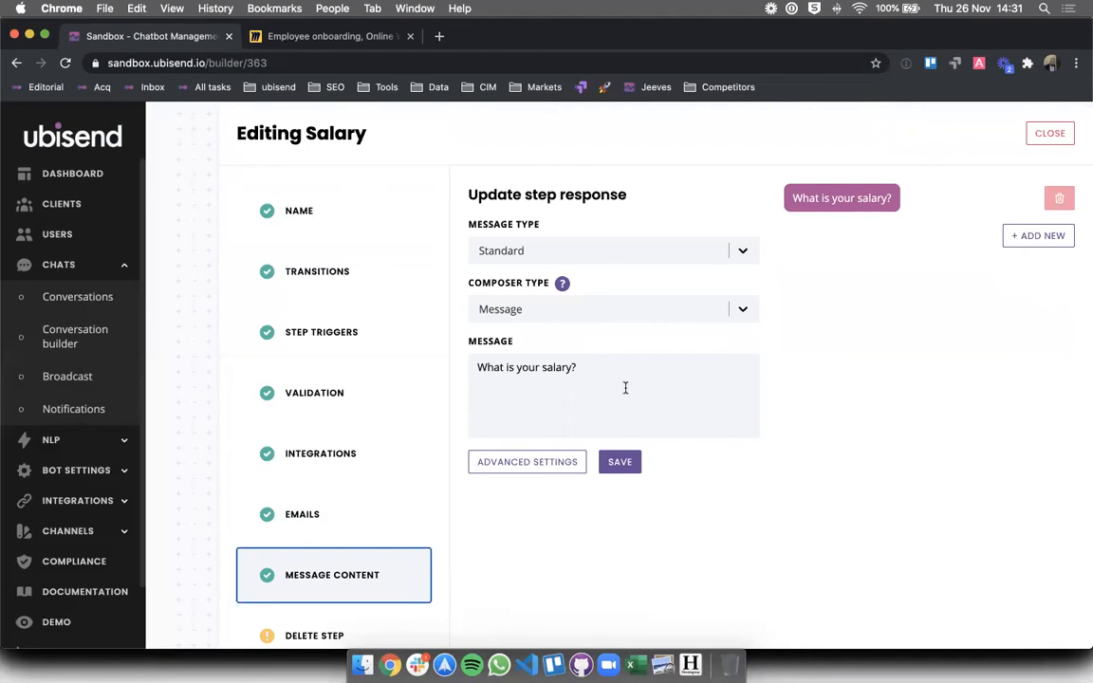
- Reword the Salary question to 'What is your annual salary (in pounds)?', keeping Standard type, and save
drag(610, 370, 451, 360)
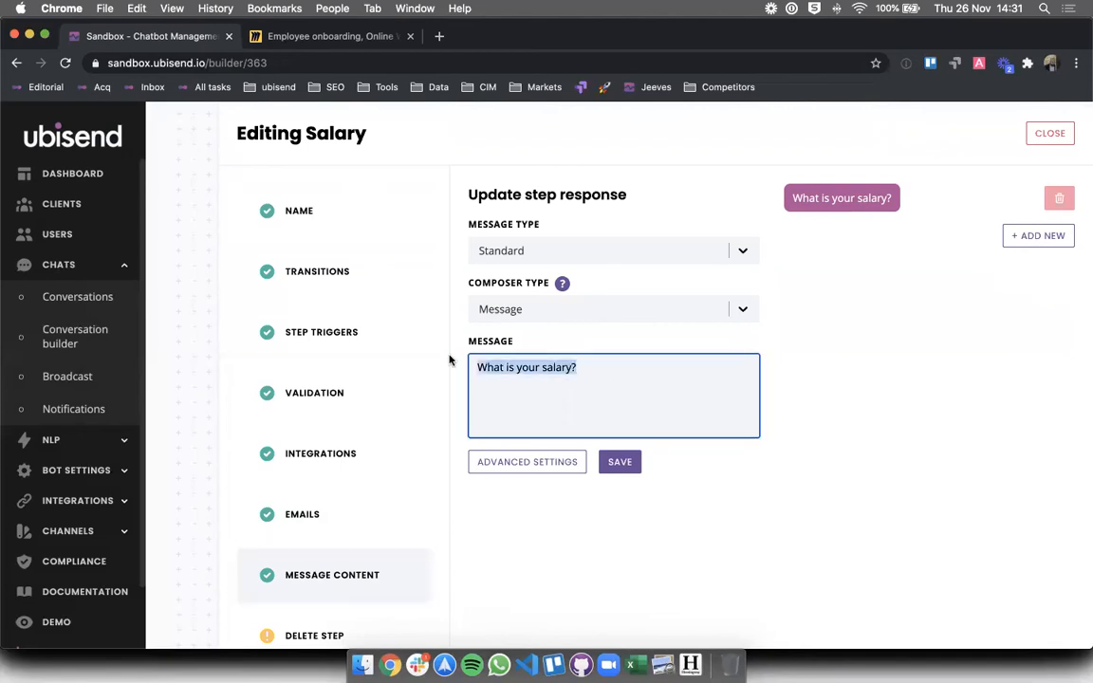
text(What is your )
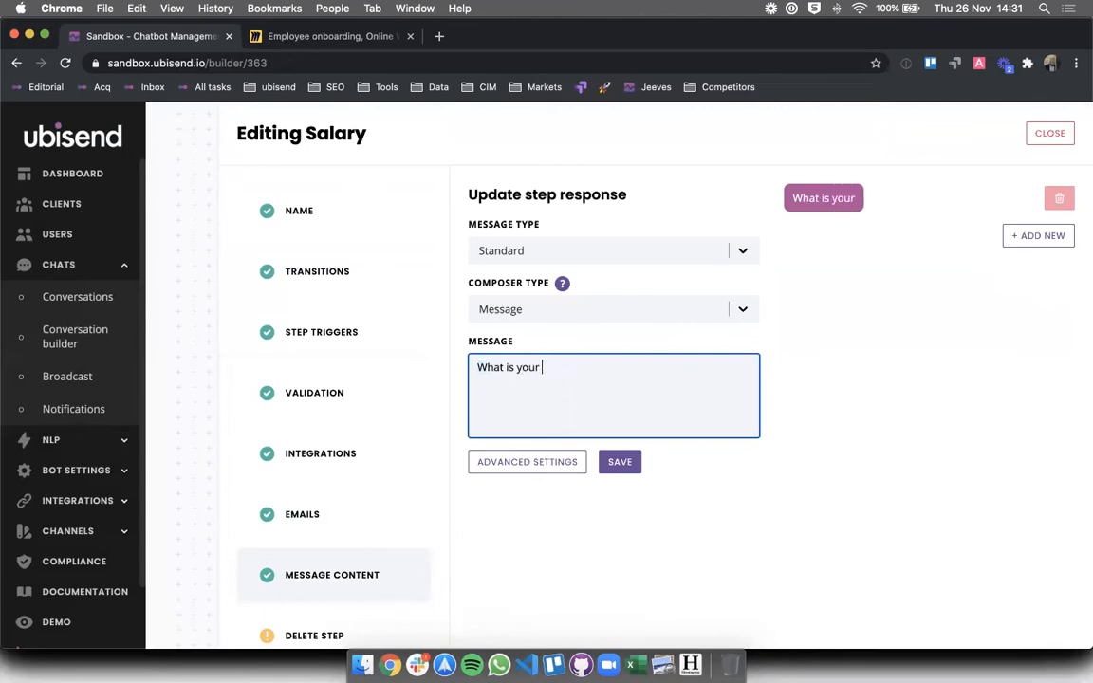
text(annual salary)
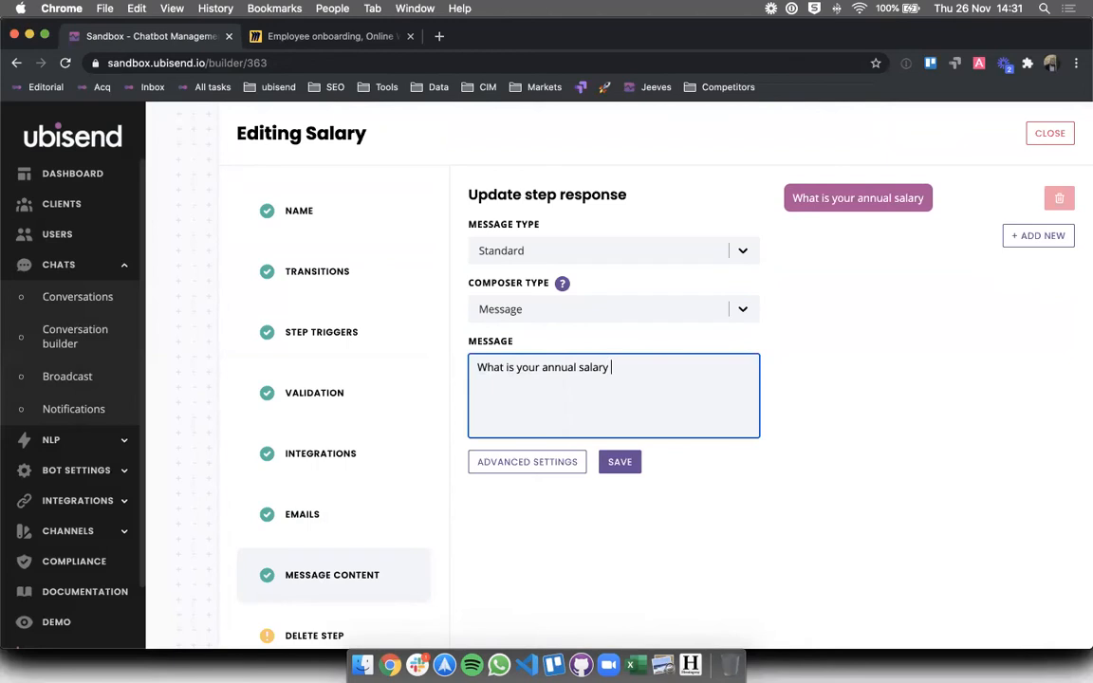
text( (in pounds)?)
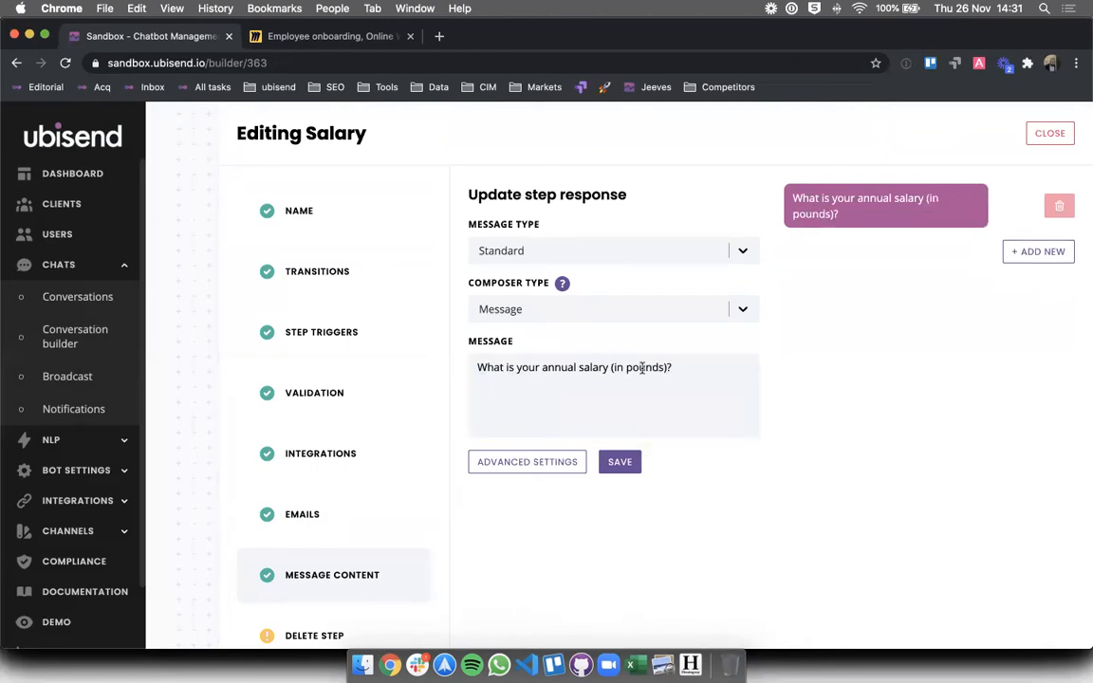
click(569, 251)
click(852, 317)
click(323, 285)
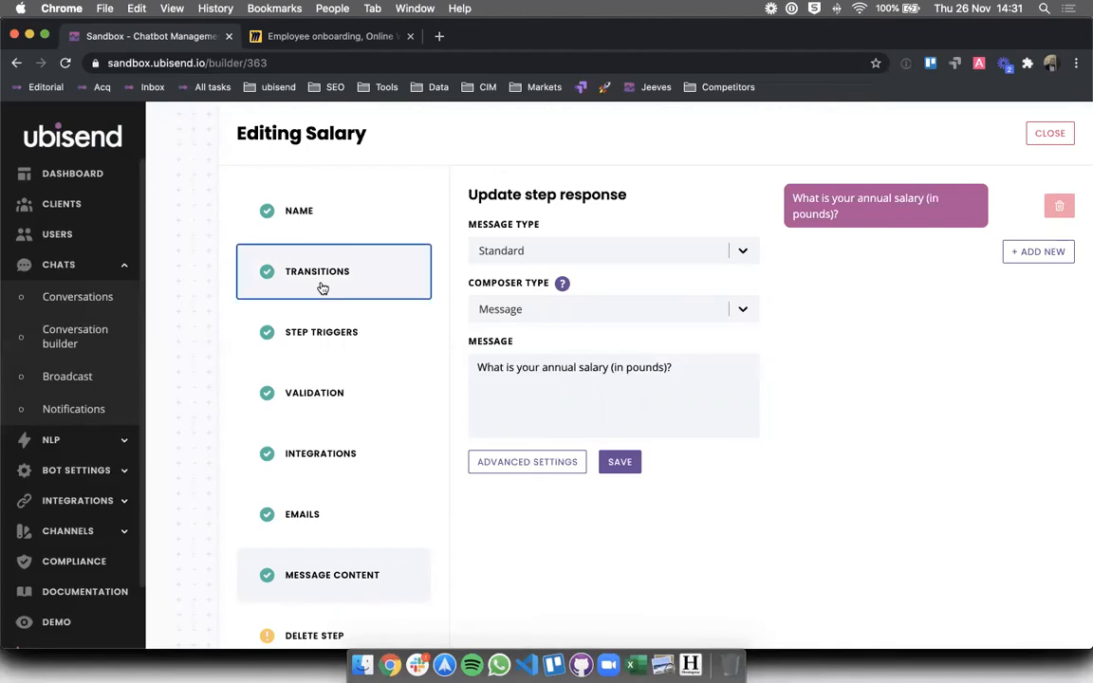
click(318, 596)
triple_click(561, 367)
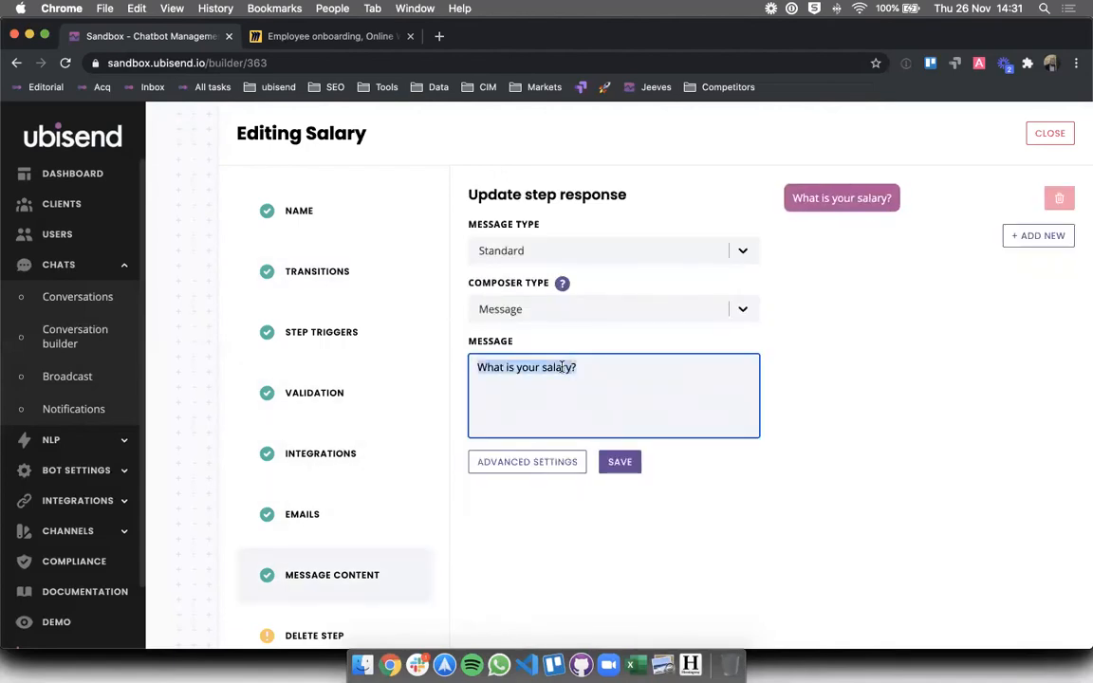
text(W)
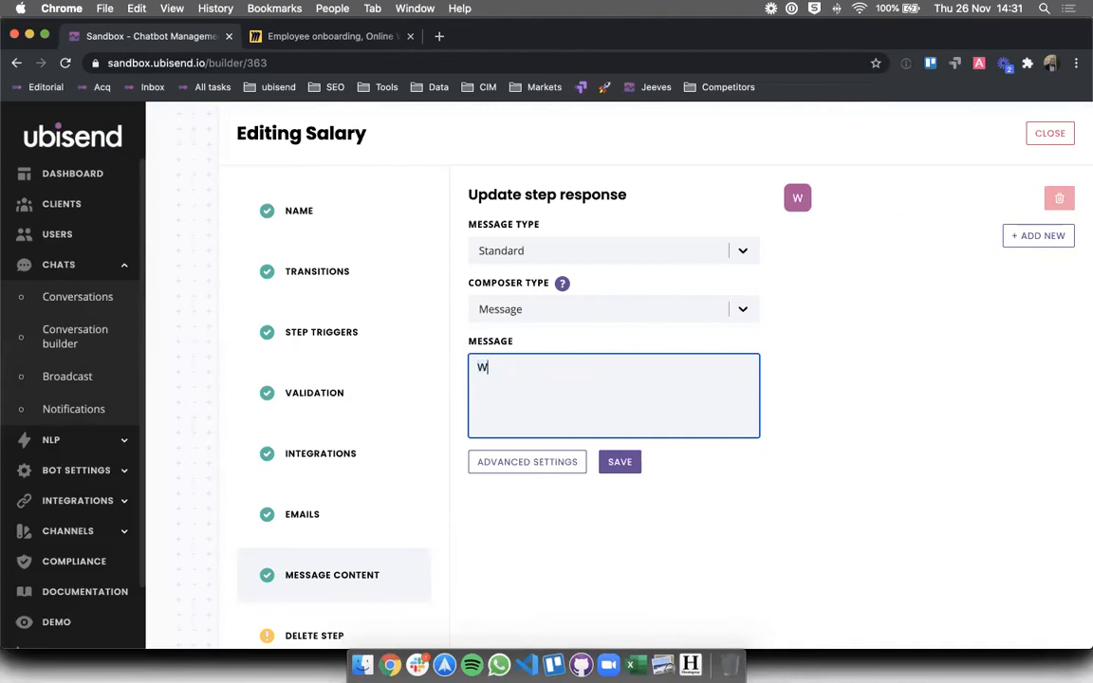
text(hat is your annual )
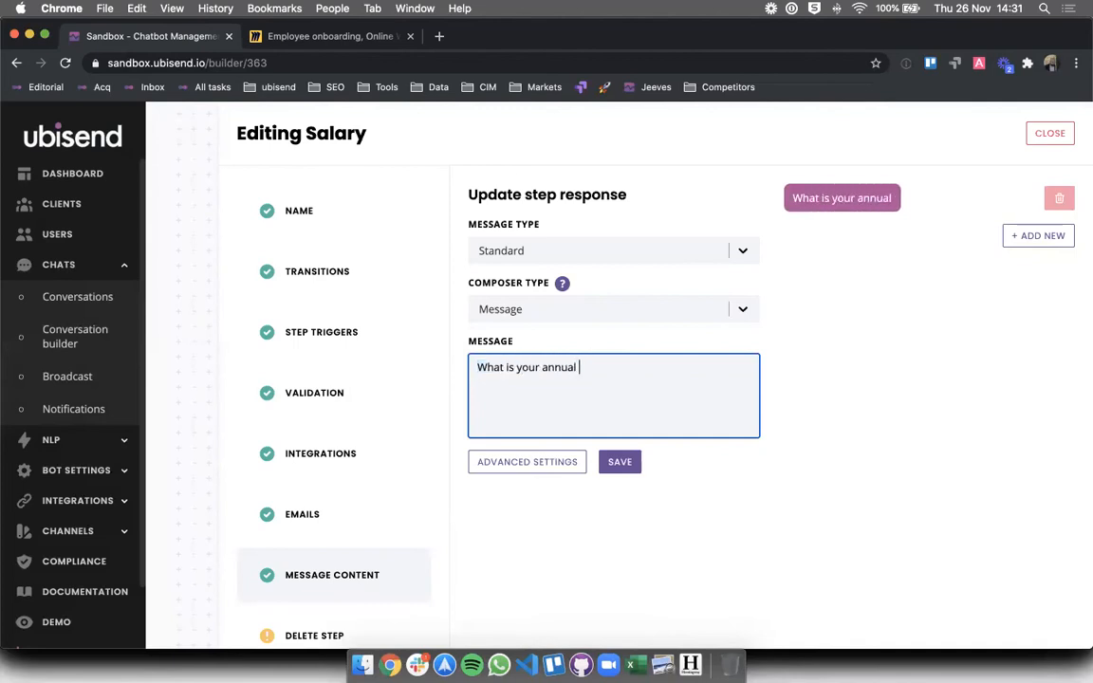
text(salary (in pounds)?)
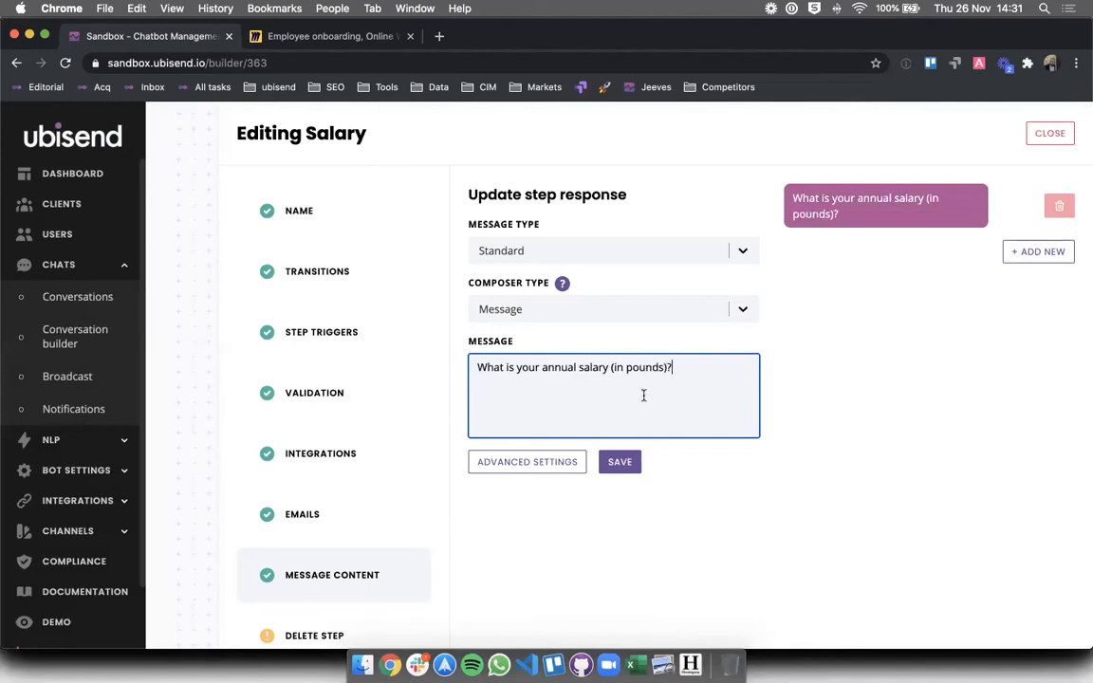
click(619, 462)
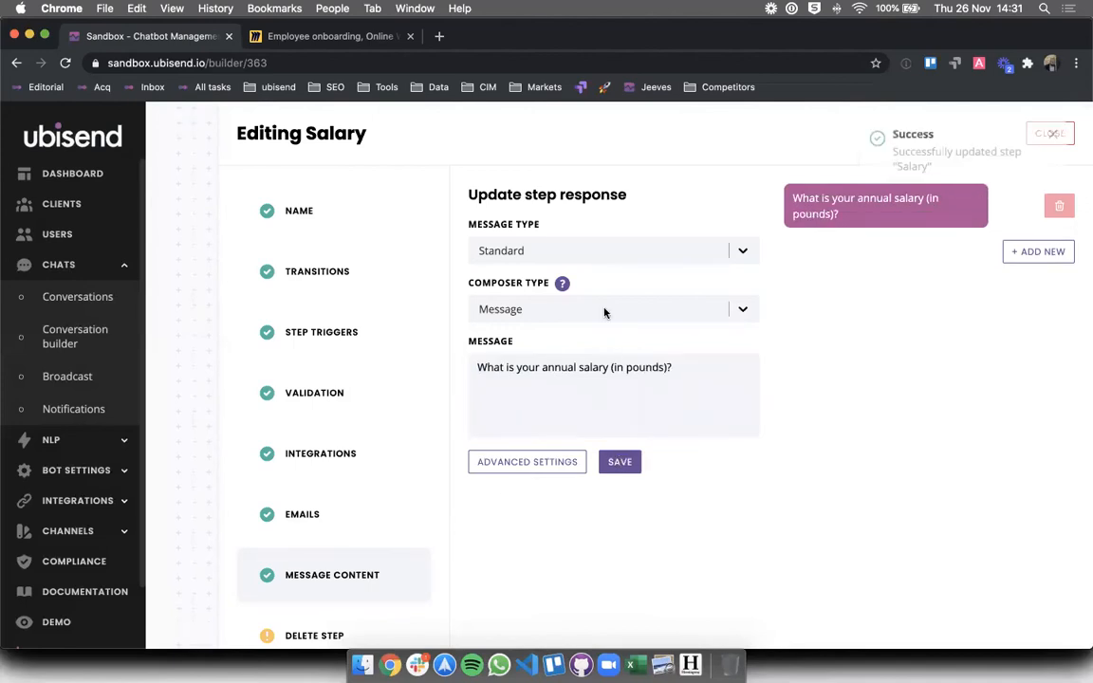
- Set the Salary transition to Next of kin phone number to require Message Is a number
click(327, 273)
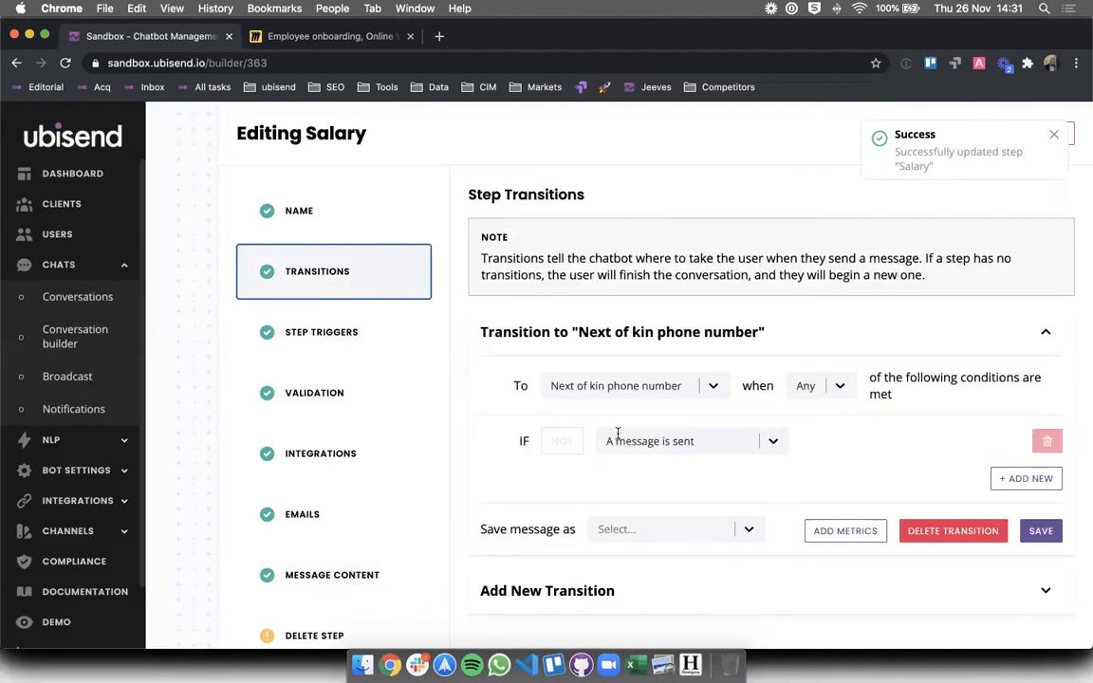
click(618, 437)
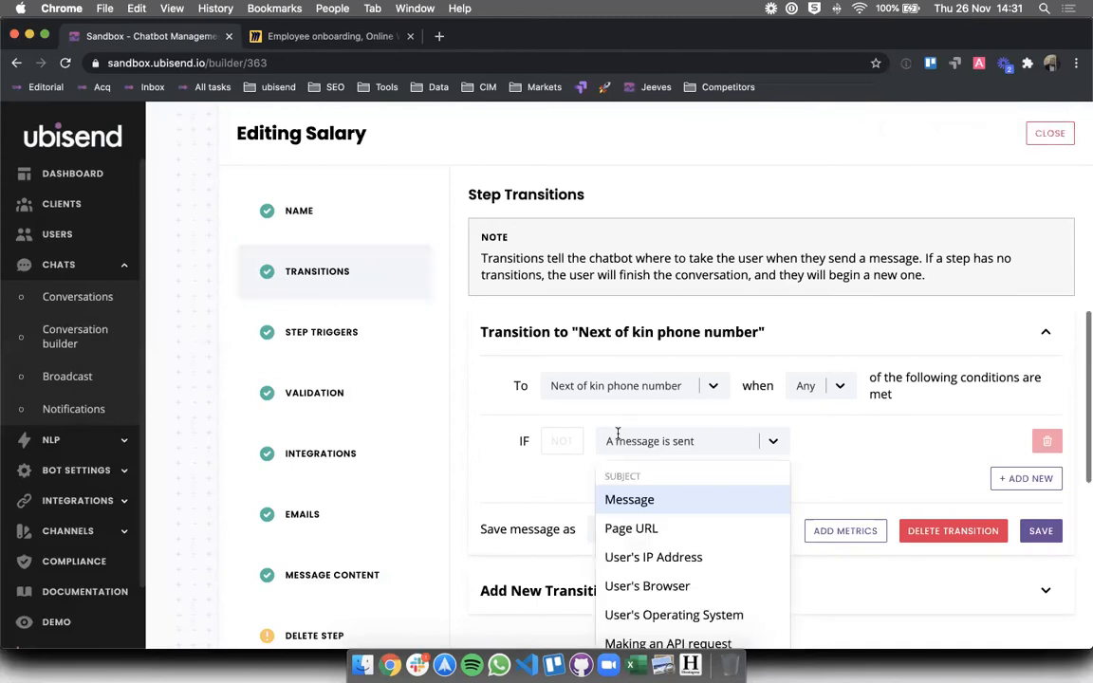
click(611, 498)
click(886, 452)
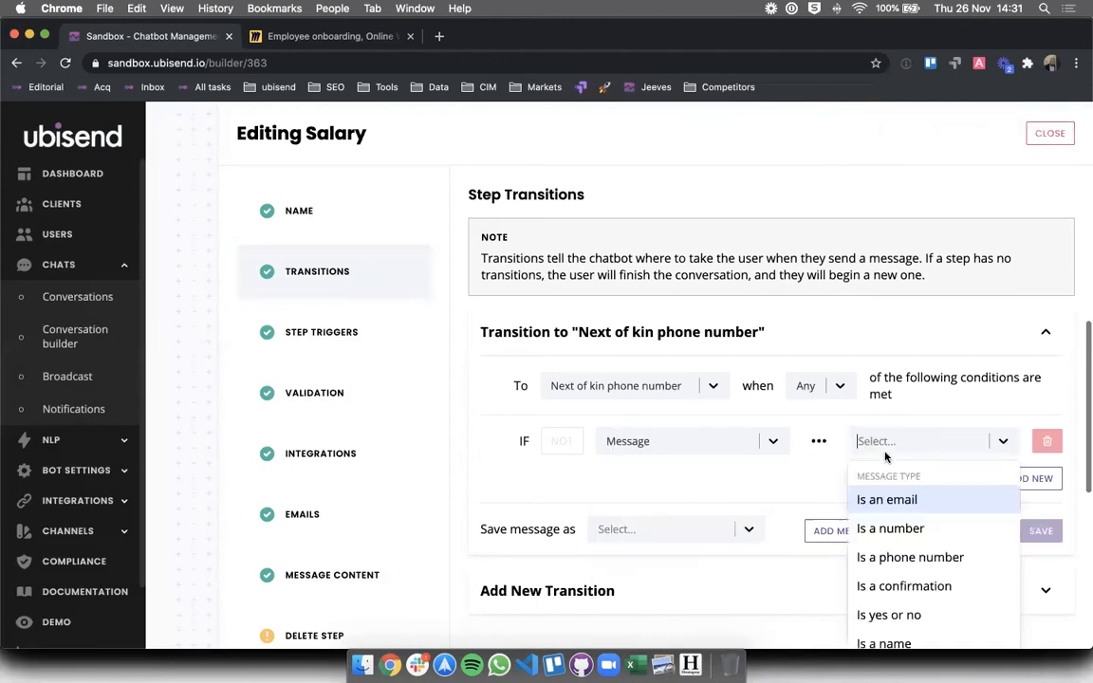
click(885, 530)
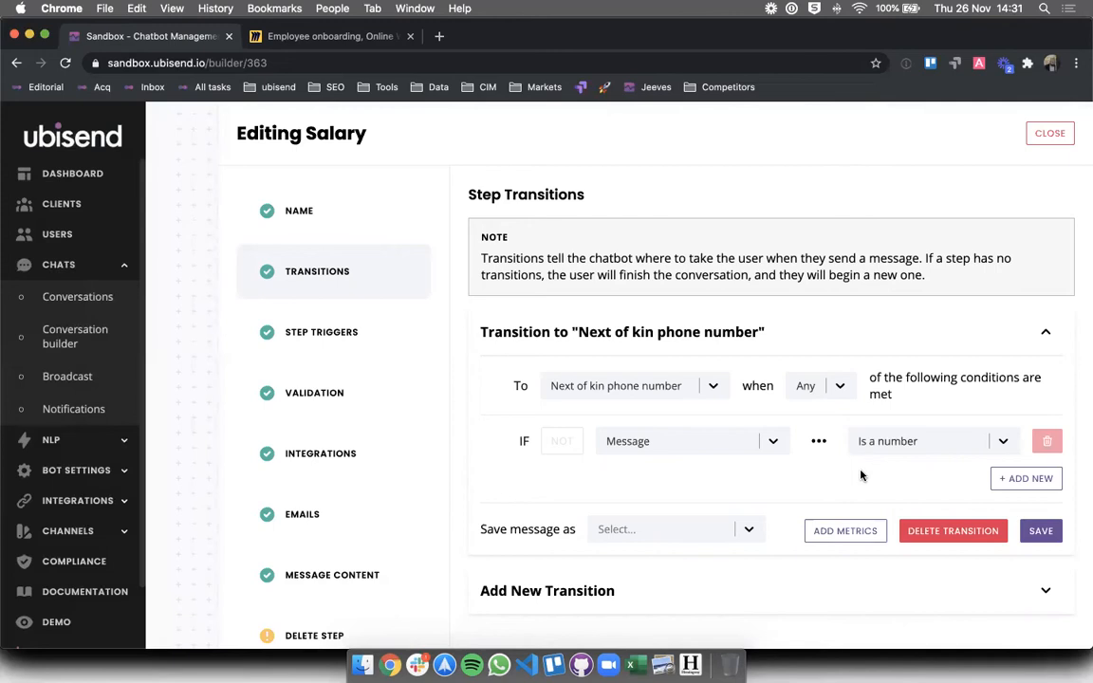
click(1041, 531)
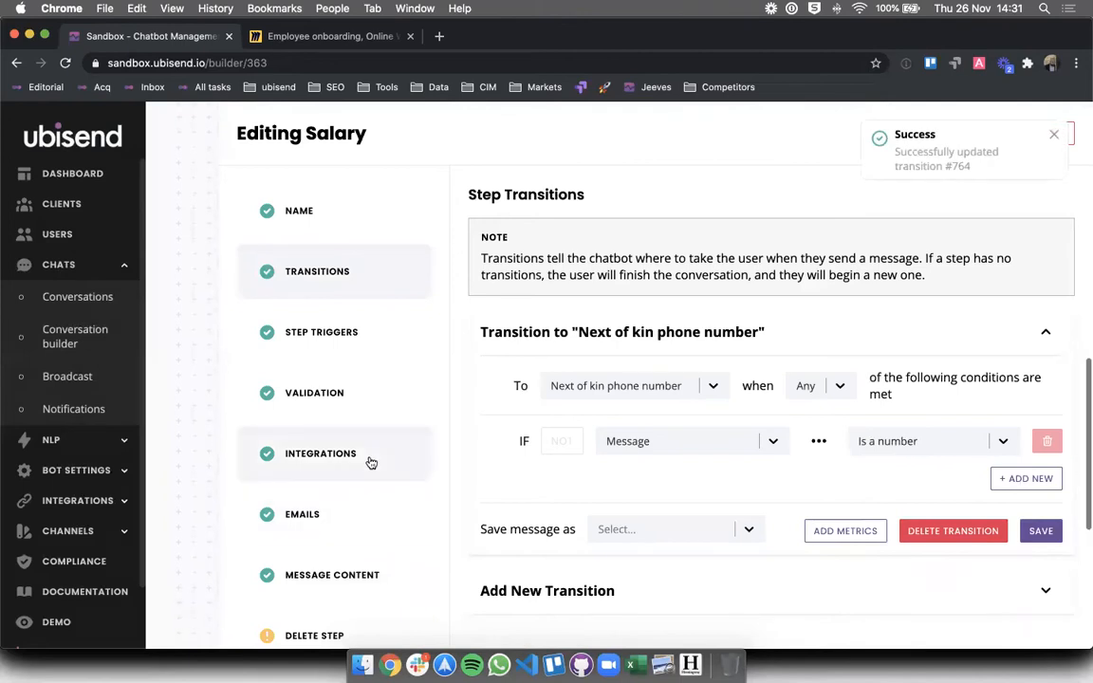
- Add a Salary validation condition on the message not being a number
click(328, 408)
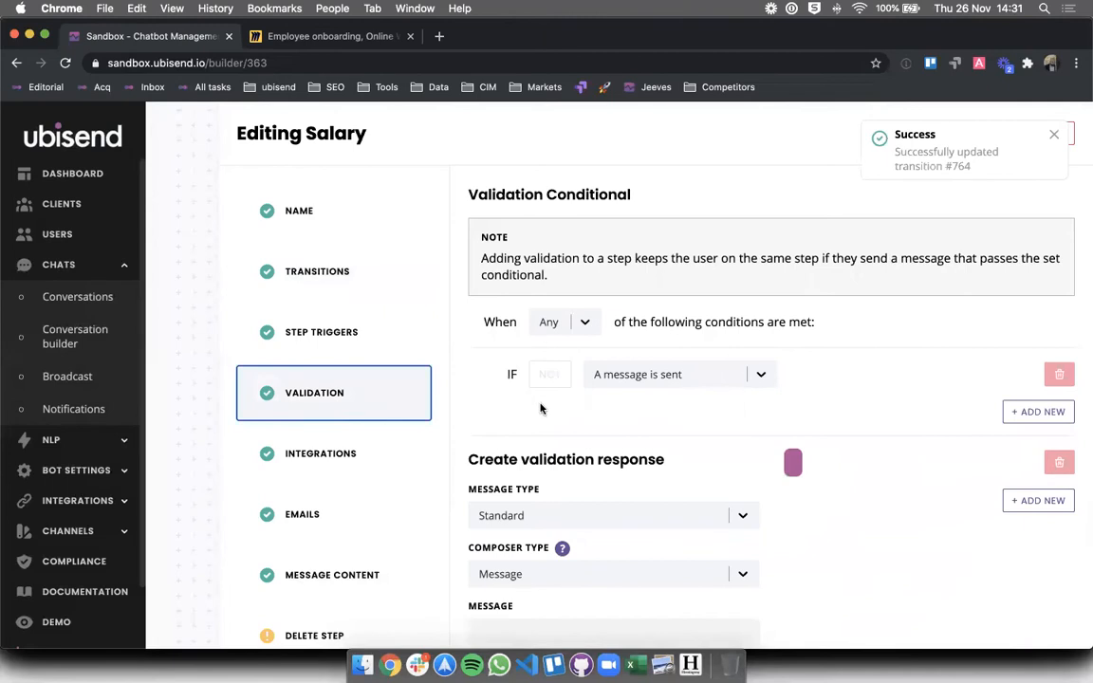
click(619, 374)
click(622, 432)
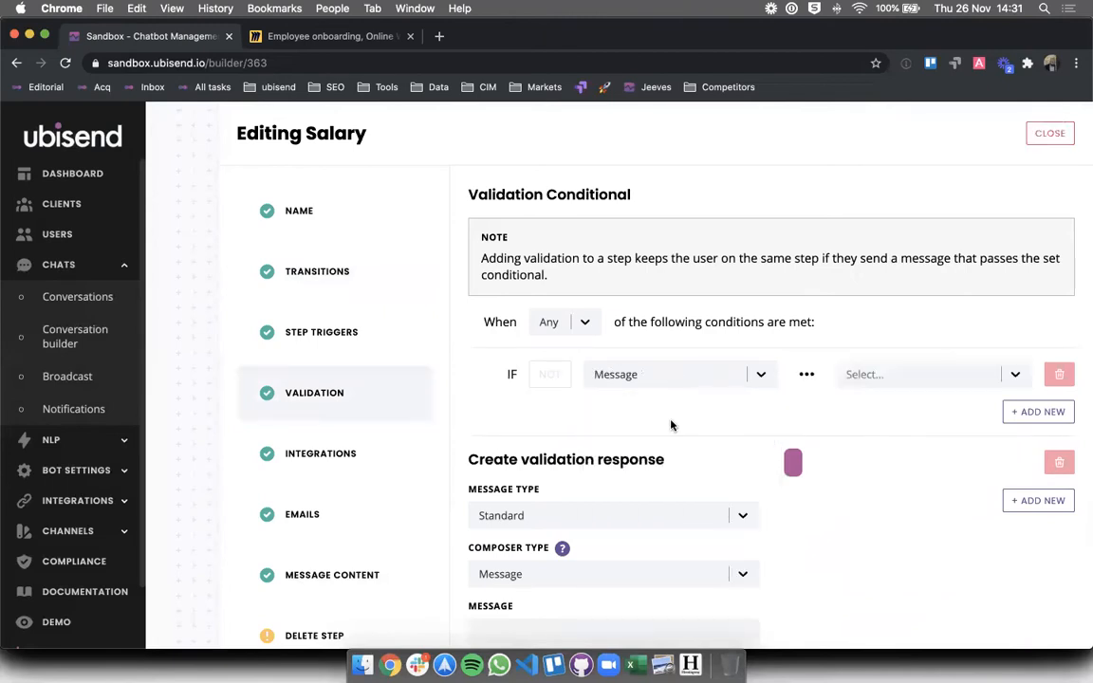
click(851, 374)
click(854, 461)
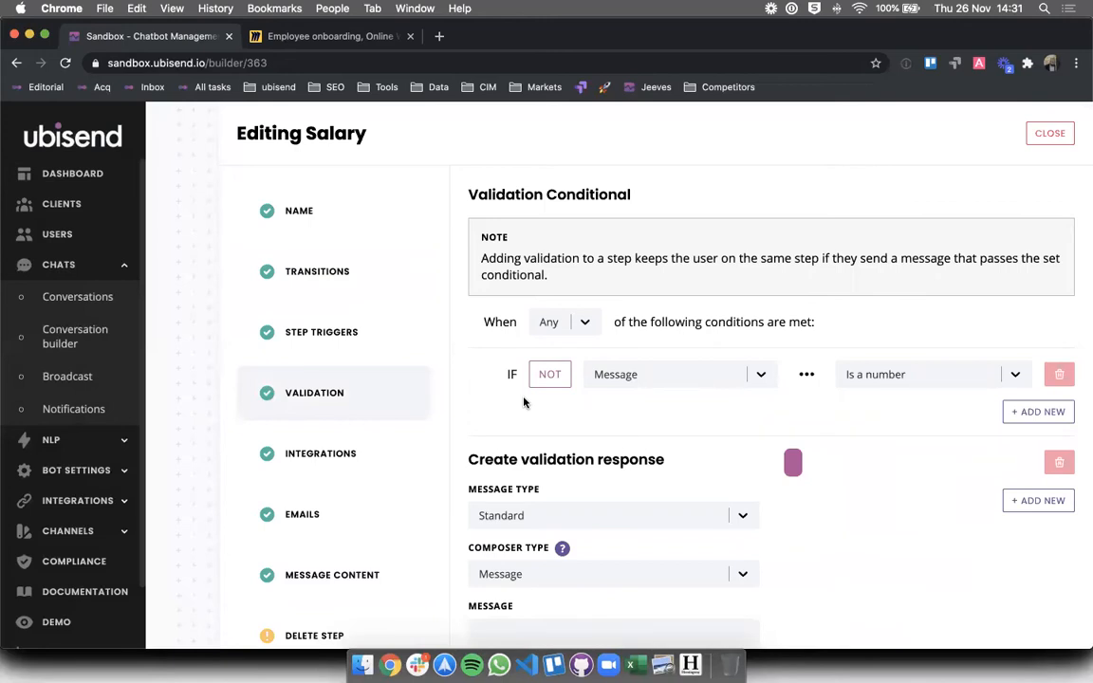
- Set the validation reply to 'Please send me your salary as a number.' and save
scroll(524, 403, down, 2)
click(510, 530)
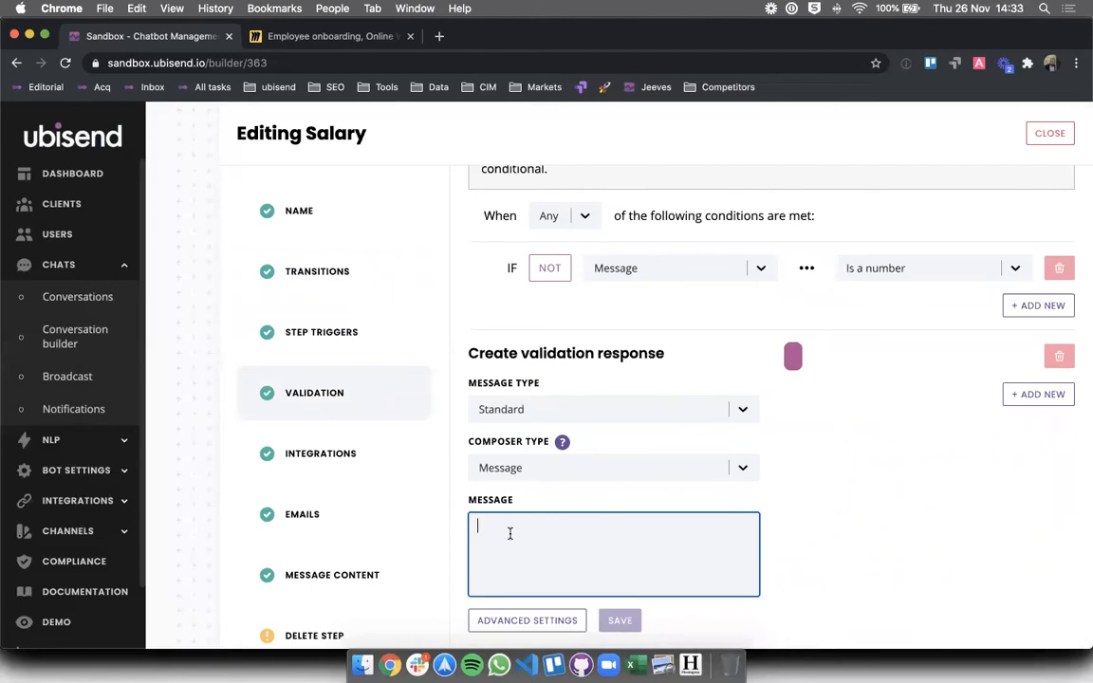
text(Please send me th)
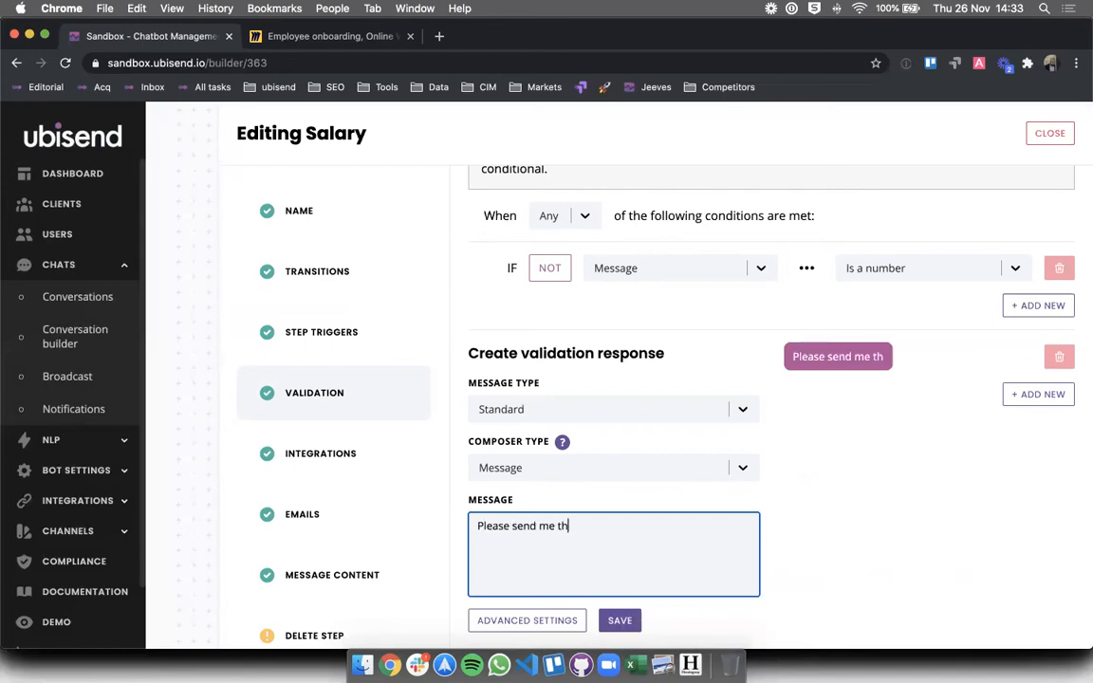
key(BackSpace)
key(BackSpace)
text(your )
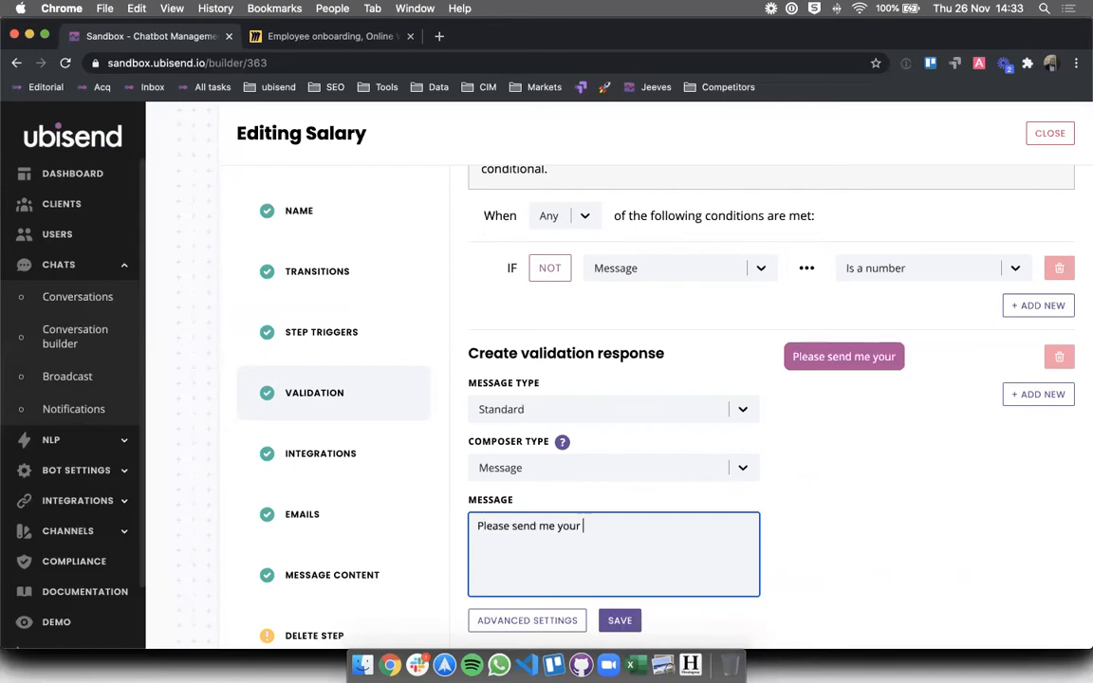
text(salary as )
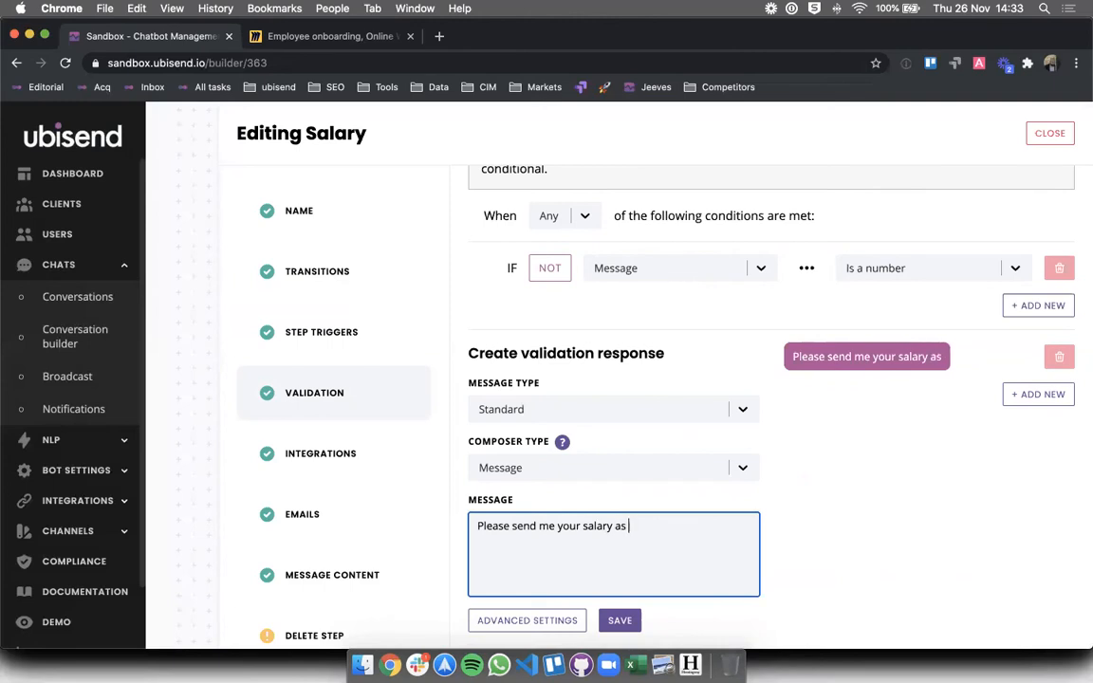
text(a number.)
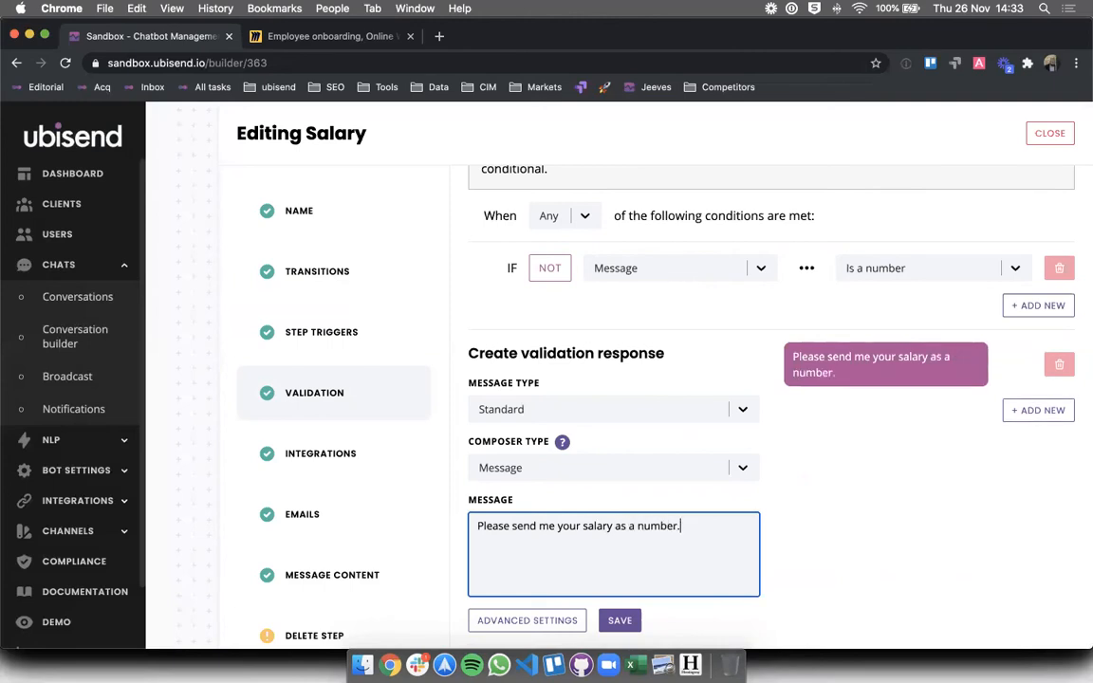
click(716, 419)
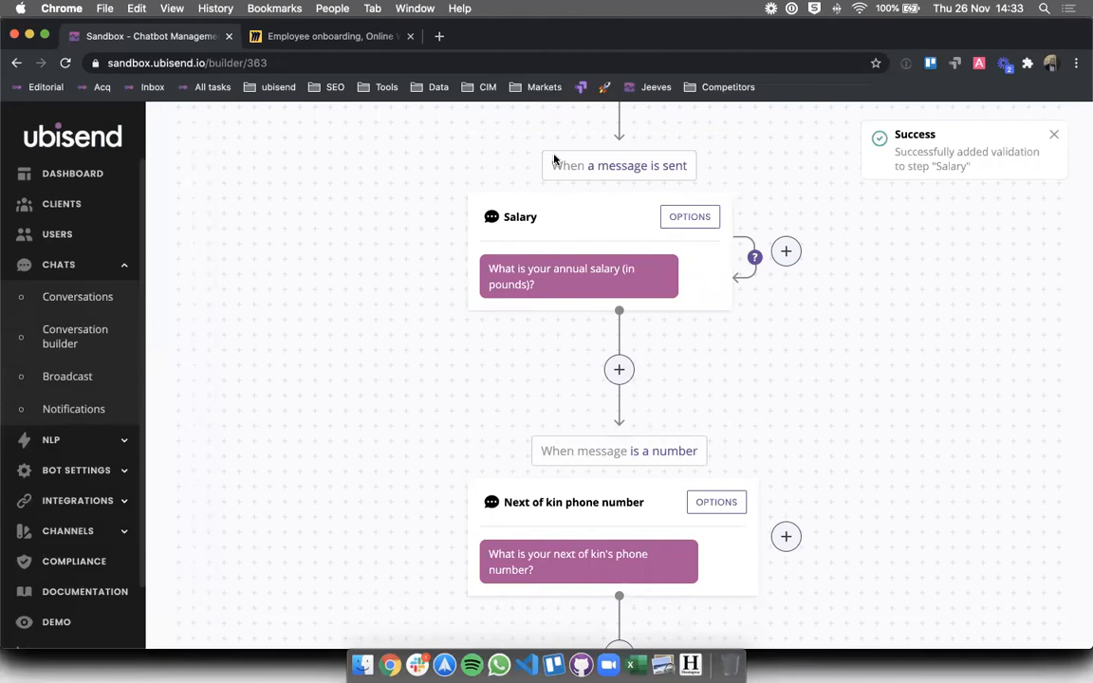
- Replace the Next of kin message with 'For safety reasons, I need to log your next of kin's phone number.'
drag(551, 163, 690, 167)
click(549, 444)
scroll(785, 432, down, 1)
scroll(786, 432, down, 3)
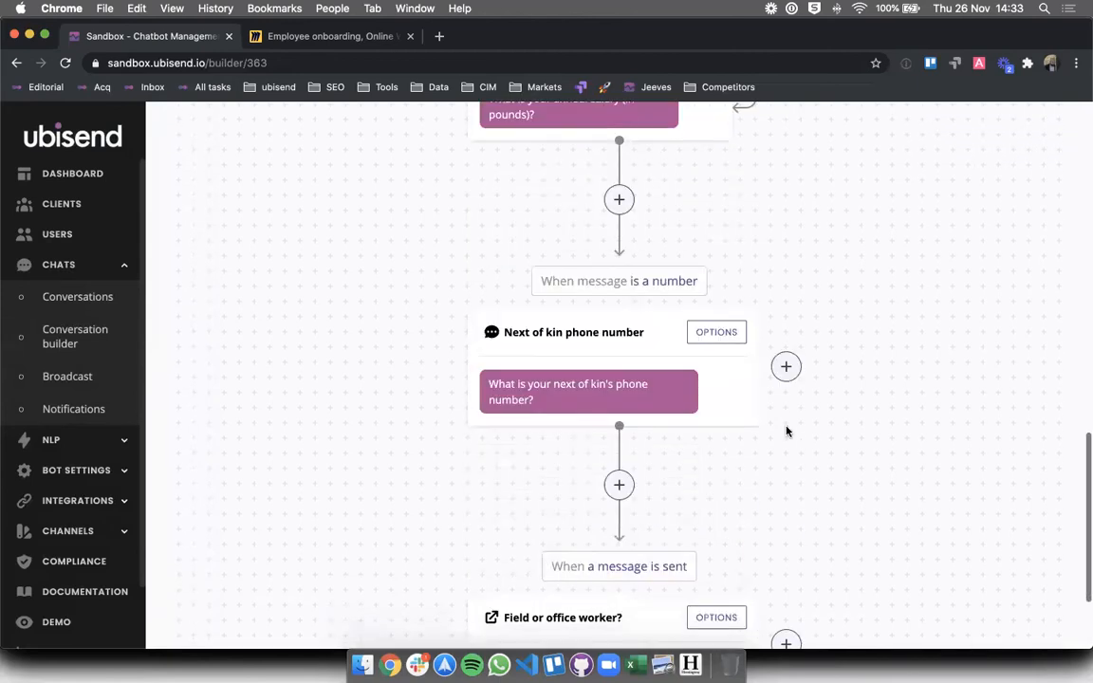
click(711, 337)
click(301, 572)
click(679, 394)
key(super+a)
text(For safety reasons, I need to log )
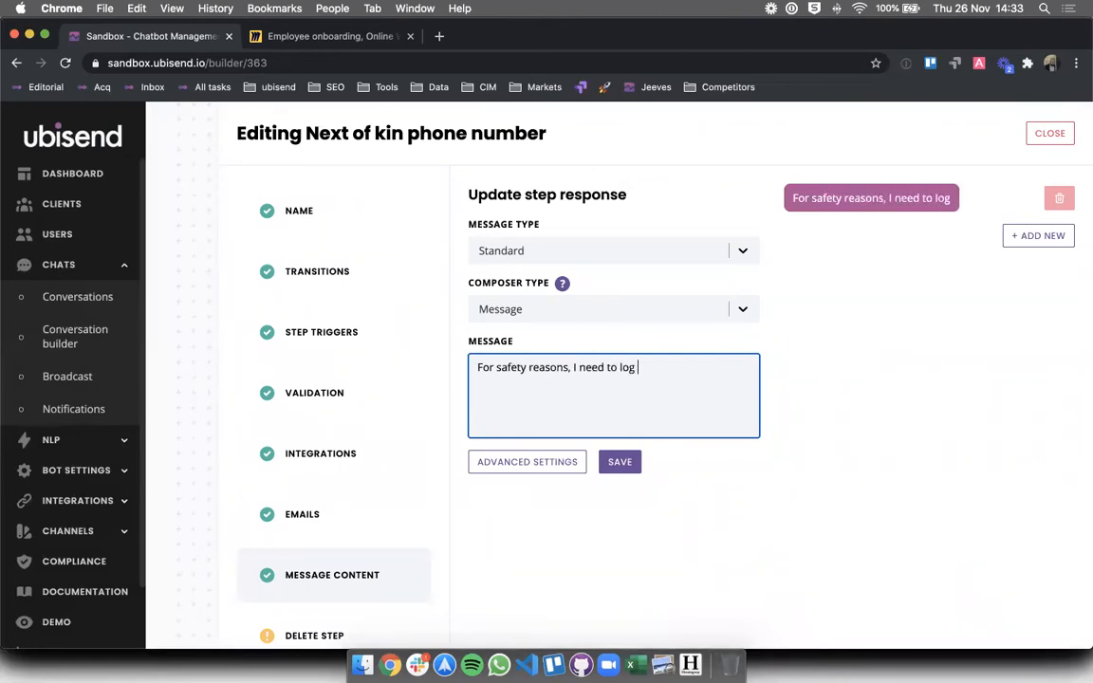
text(your next of kin's phone number.)
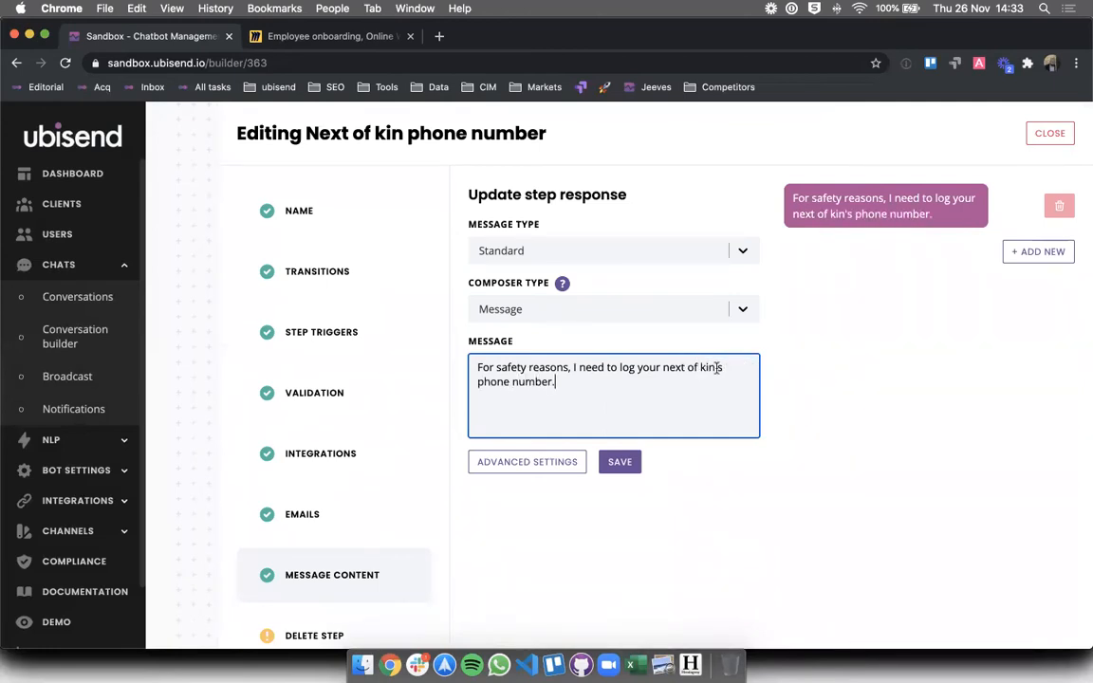
- Add a second message 'What is it?' and save the step
click(1038, 252)
click(556, 402)
text(C)
key(BackSpace)
text(What is it?)
click(784, 414)
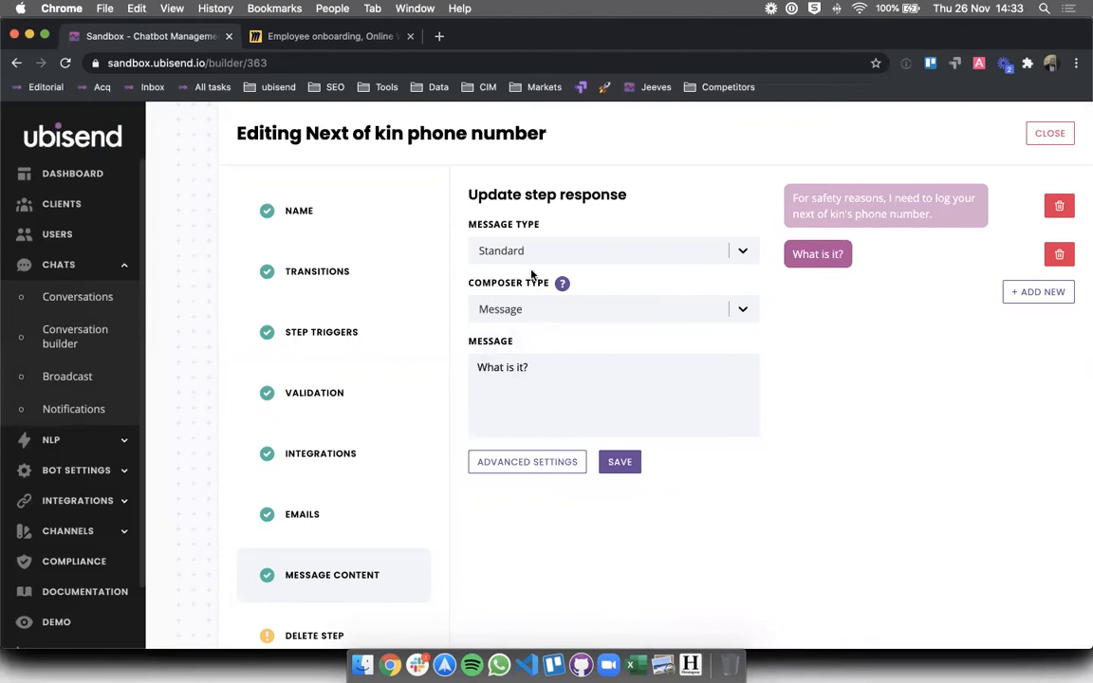
click(549, 368)
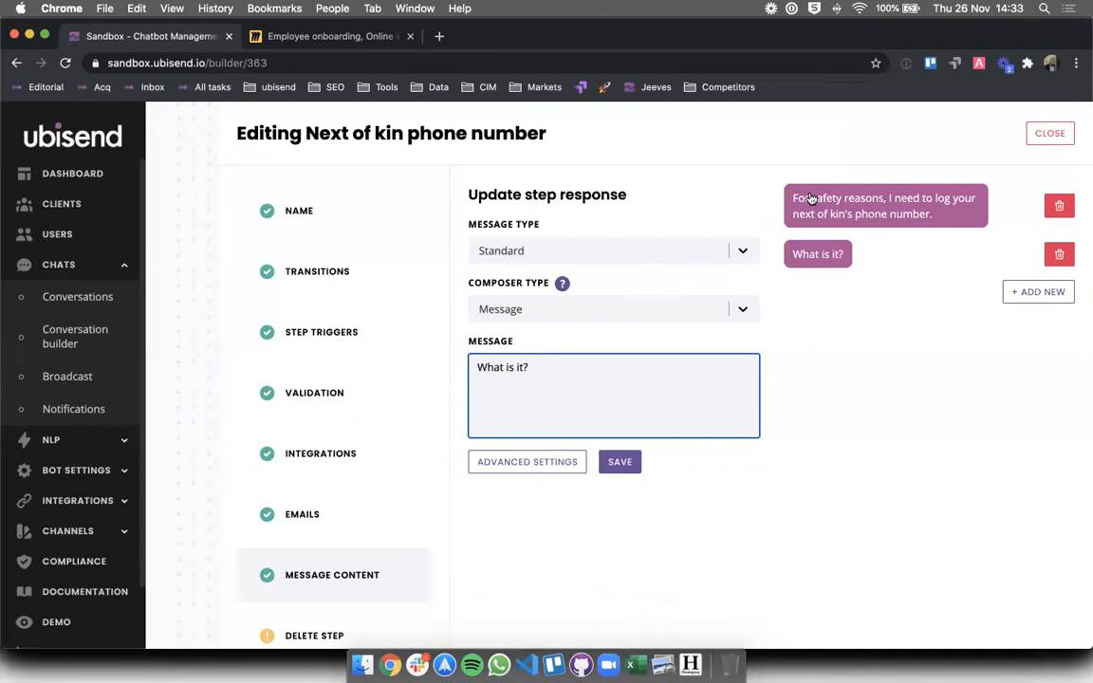
click(620, 462)
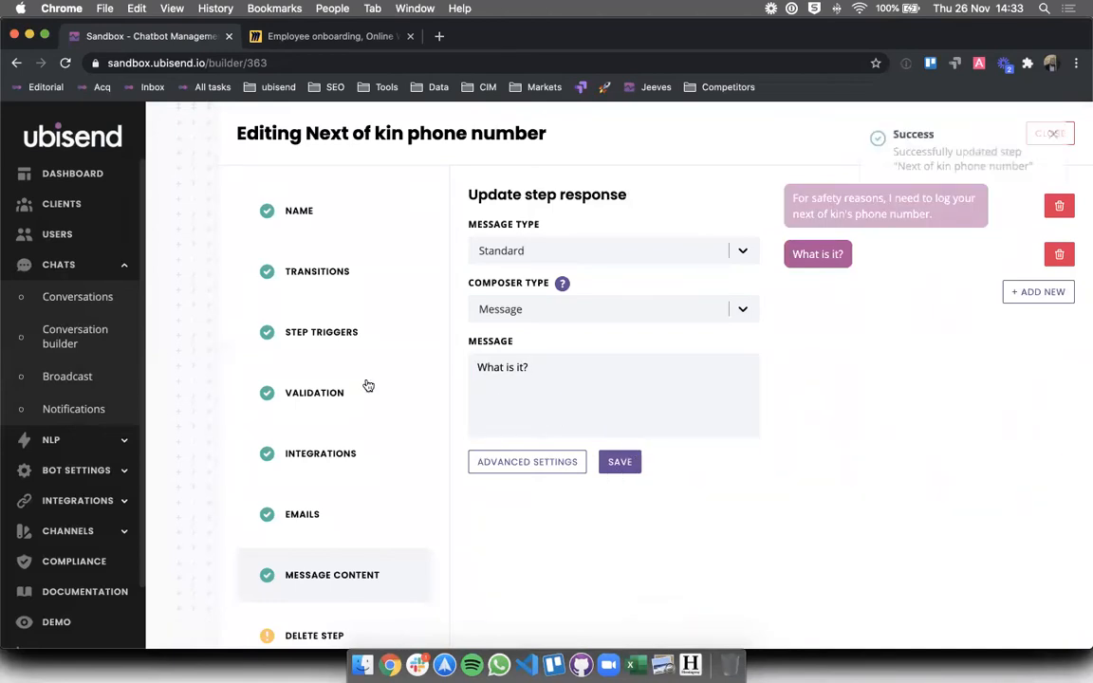
- Make the Next of kin step's transition require the message to be a phone number
click(411, 291)
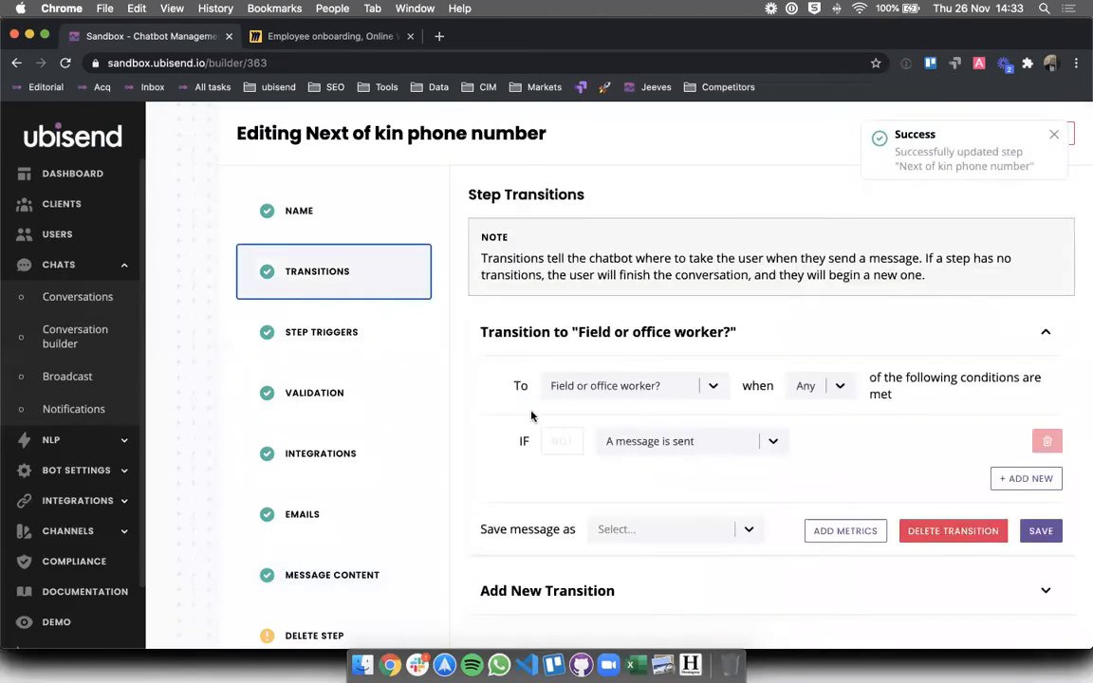
click(678, 442)
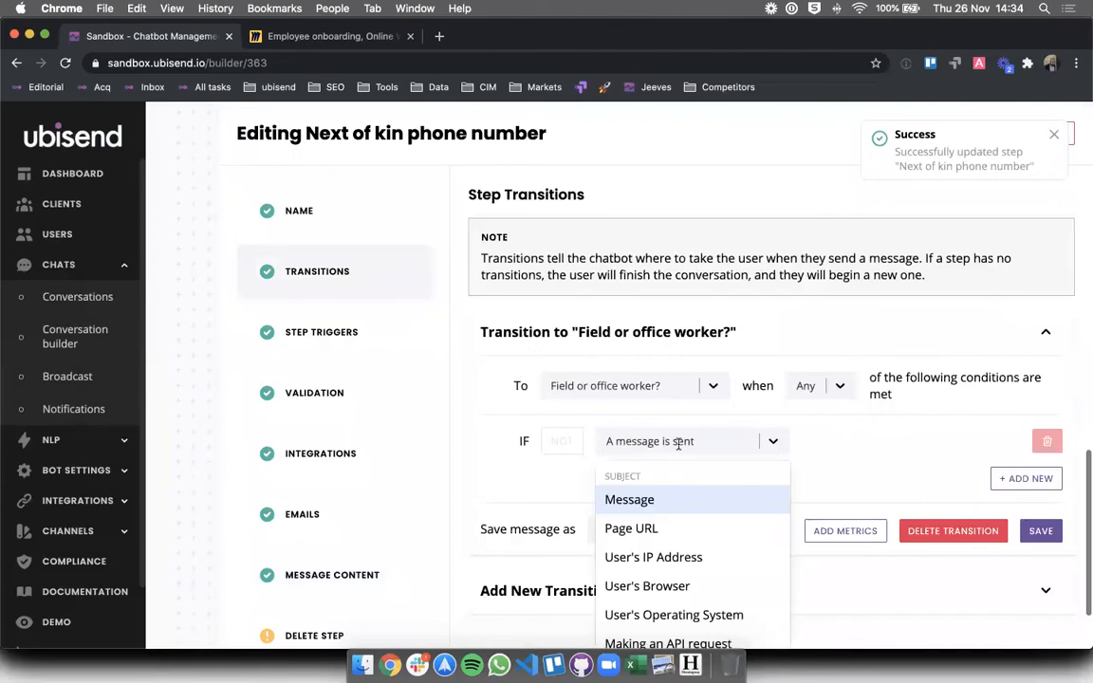
click(663, 499)
click(854, 441)
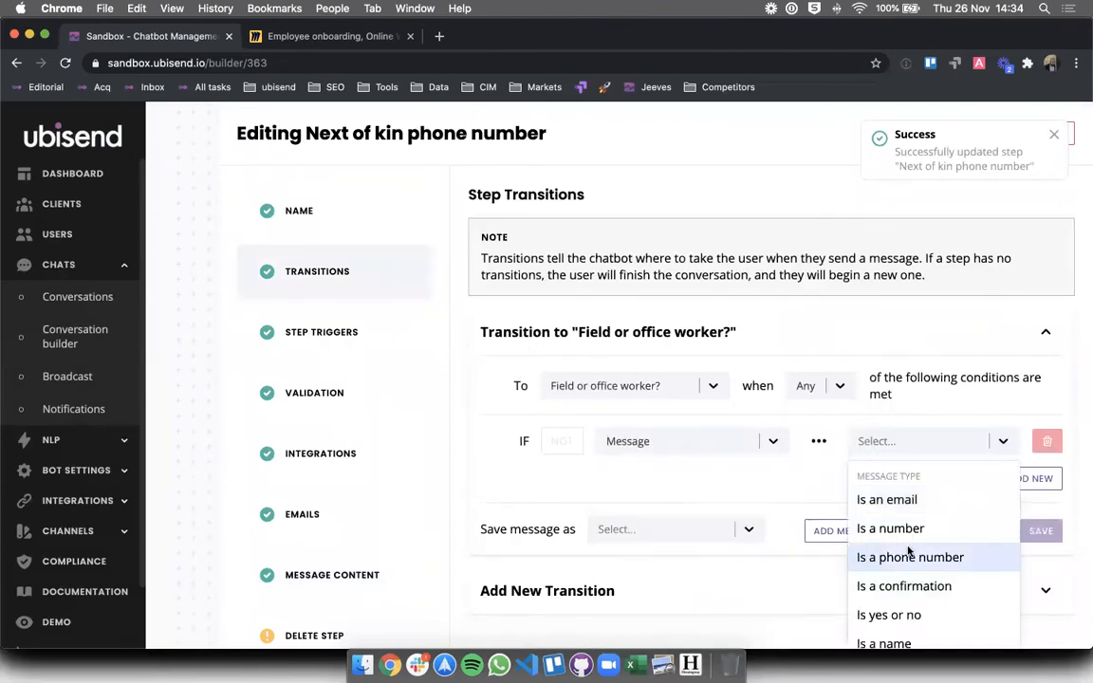
click(909, 556)
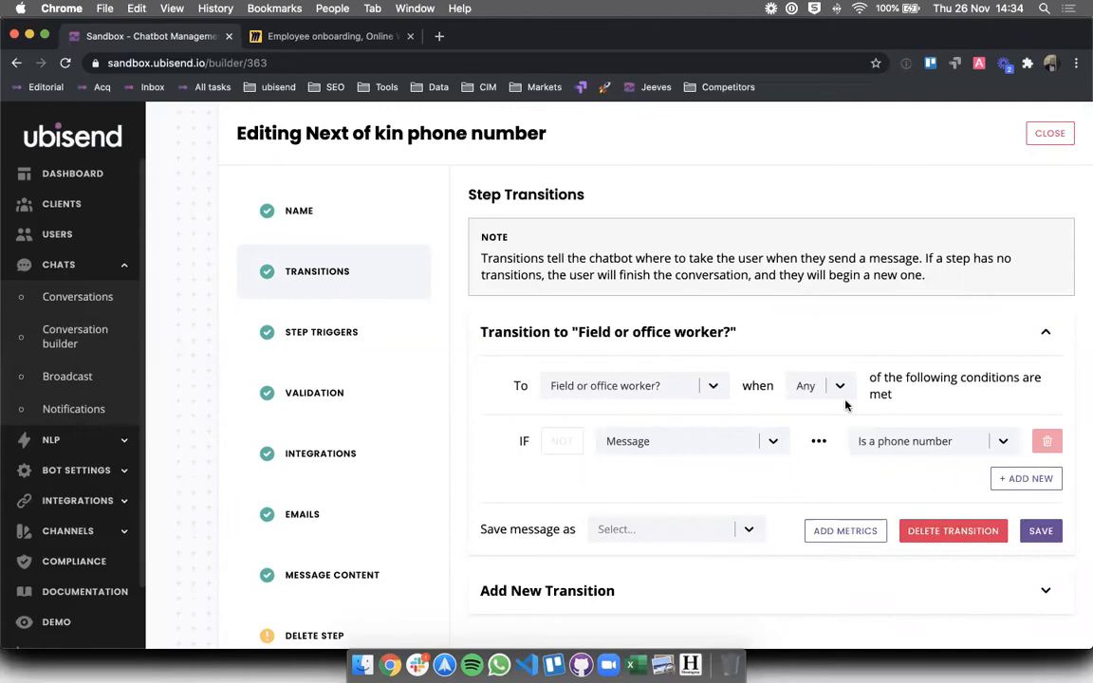
click(1040, 531)
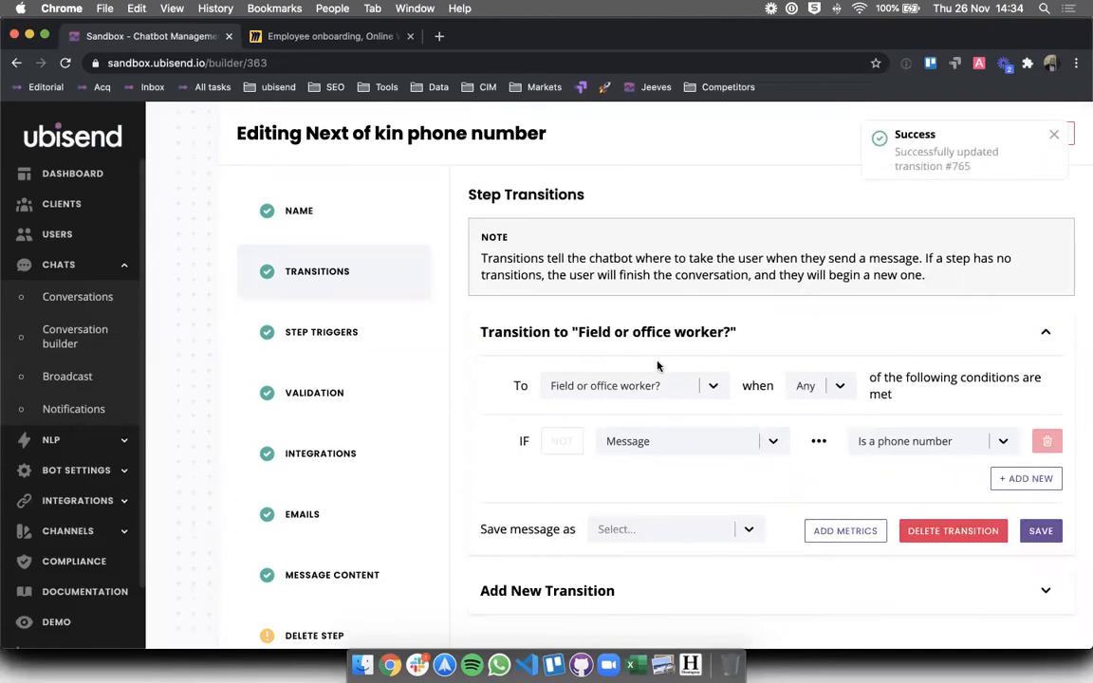
- Add validation replying 'Please enter a valid phone number.' when the message isn't a phone number
click(346, 376)
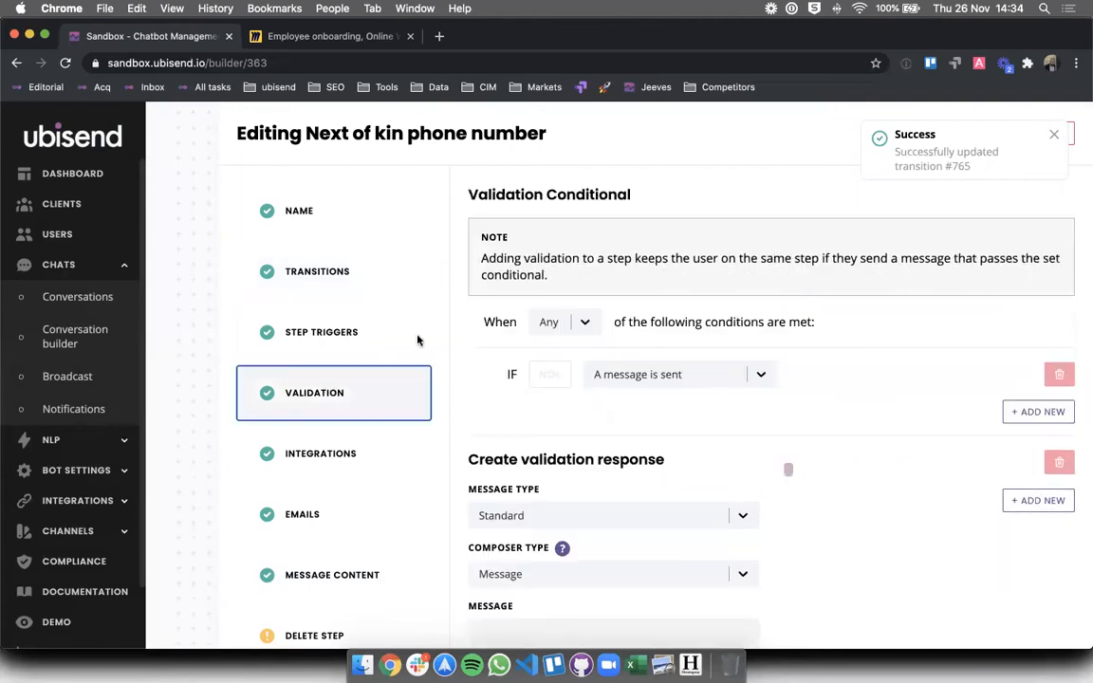
click(668, 374)
click(617, 431)
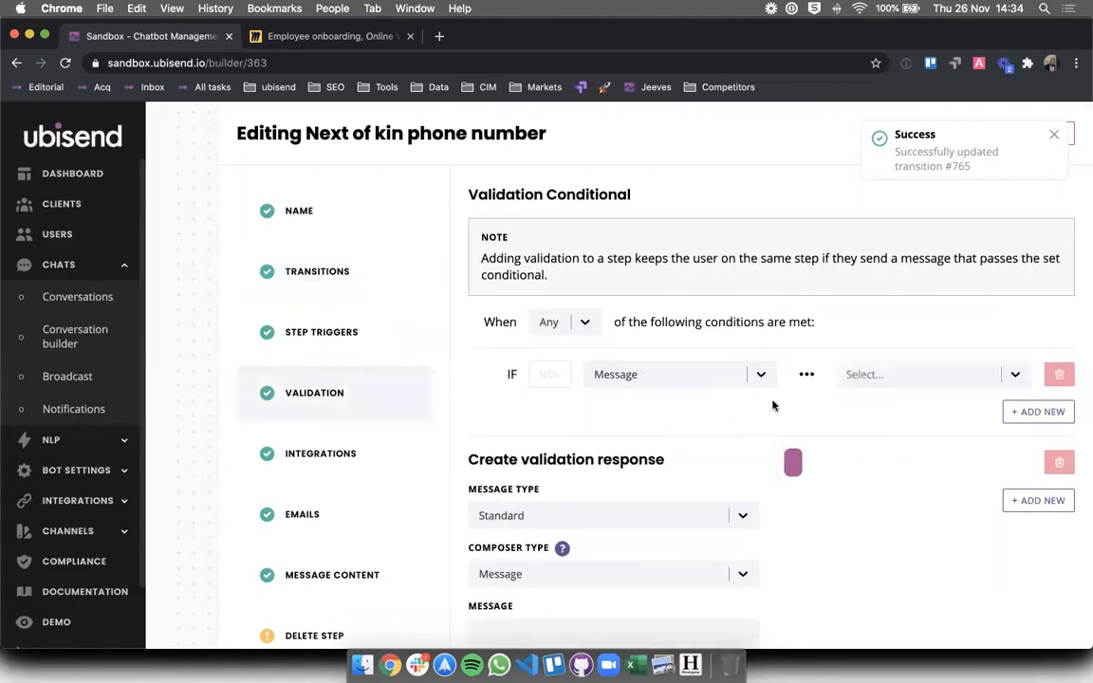
click(849, 374)
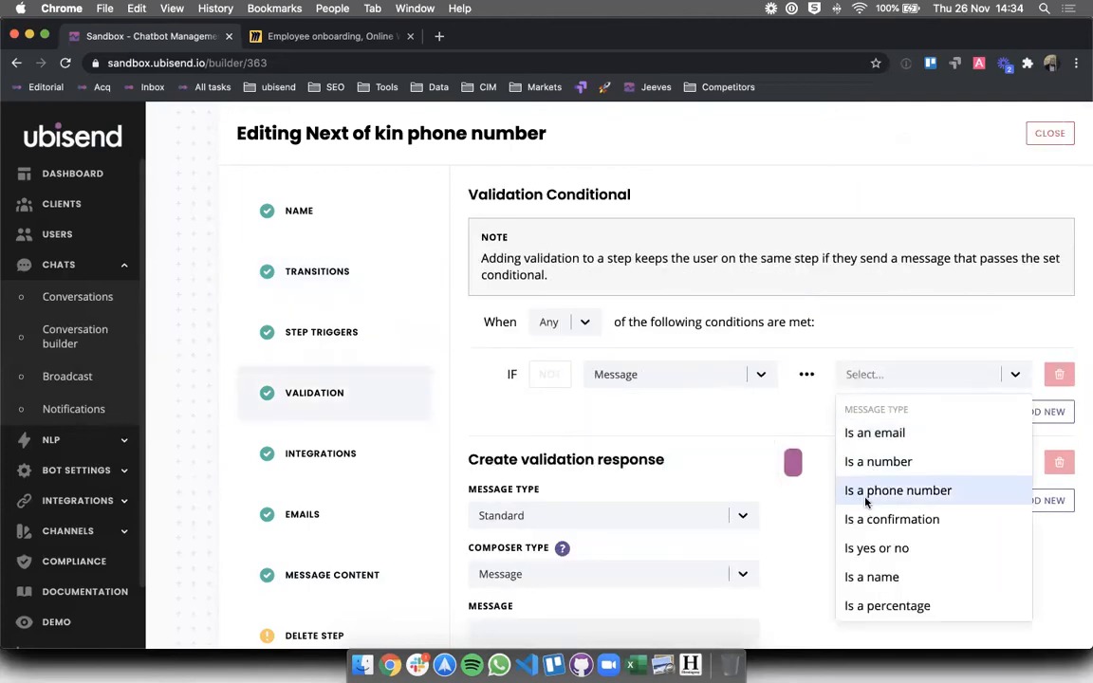
click(913, 488)
click(550, 375)
scroll(545, 489, down, 2)
click(532, 530)
text(Please ent)
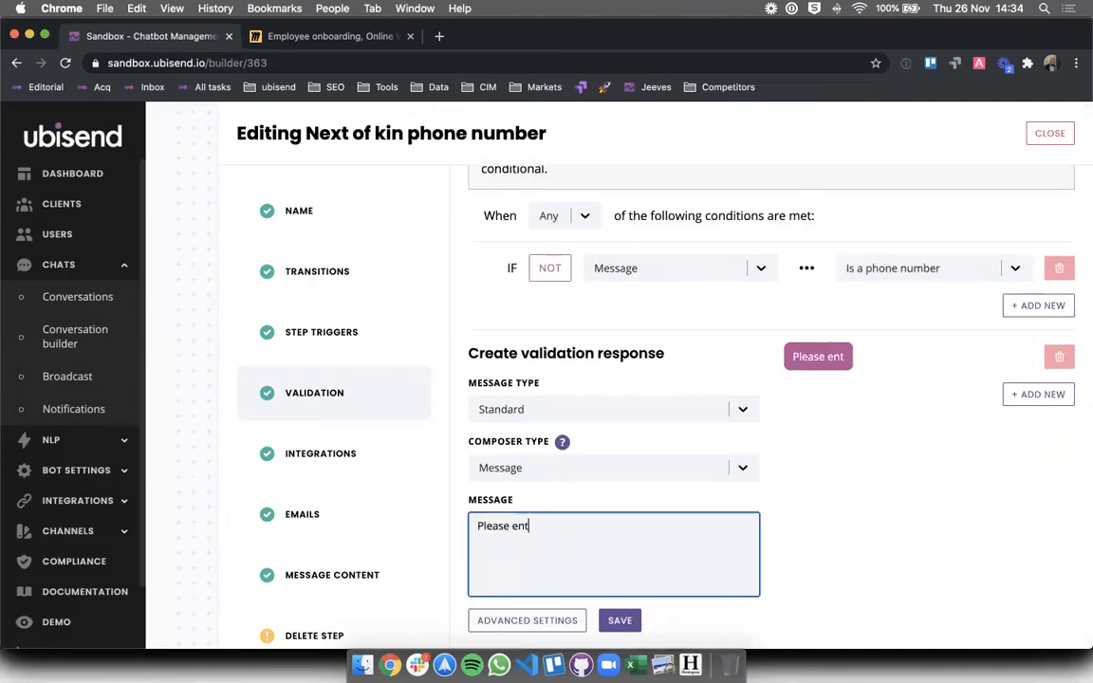
text(er a valid phone)
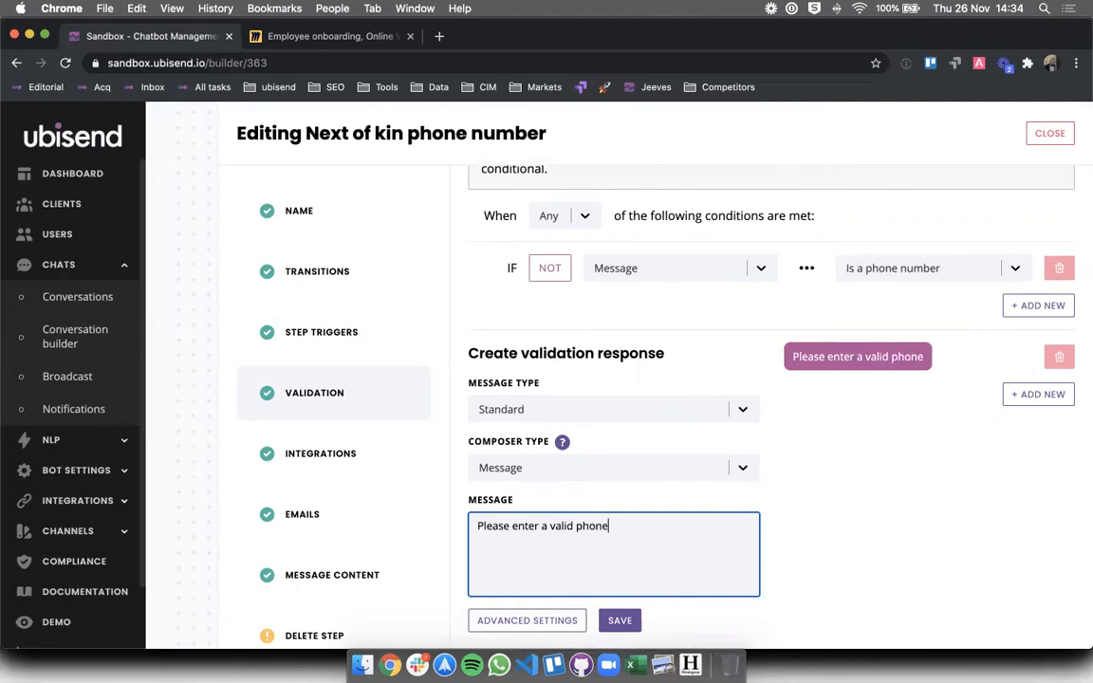
text( number.)
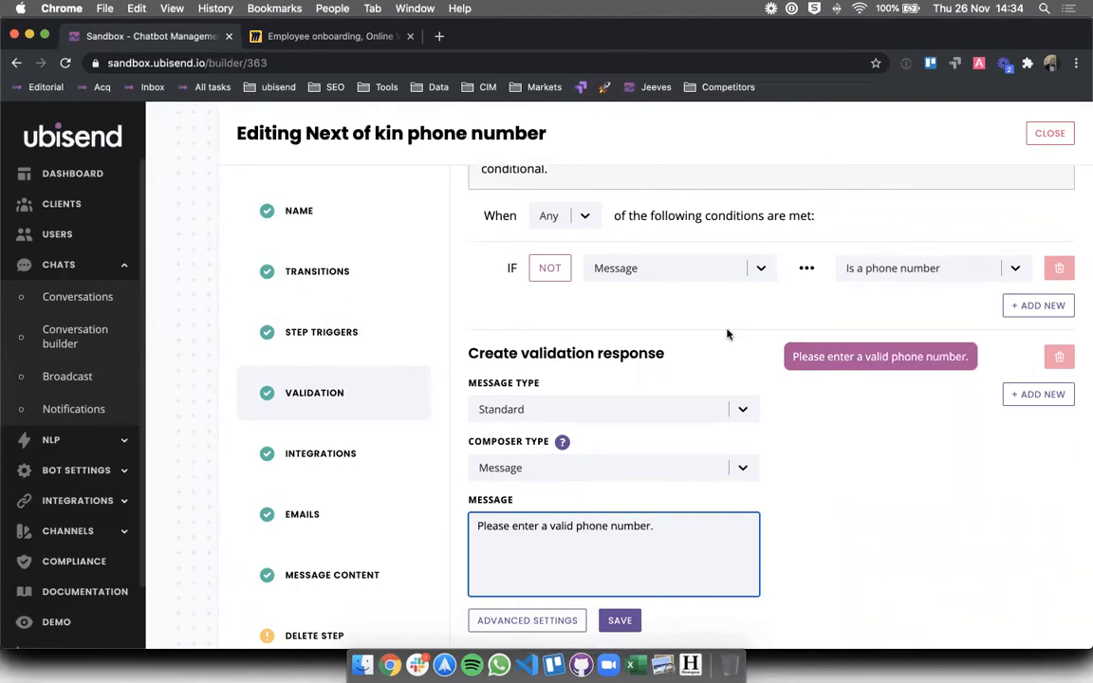
click(618, 622)
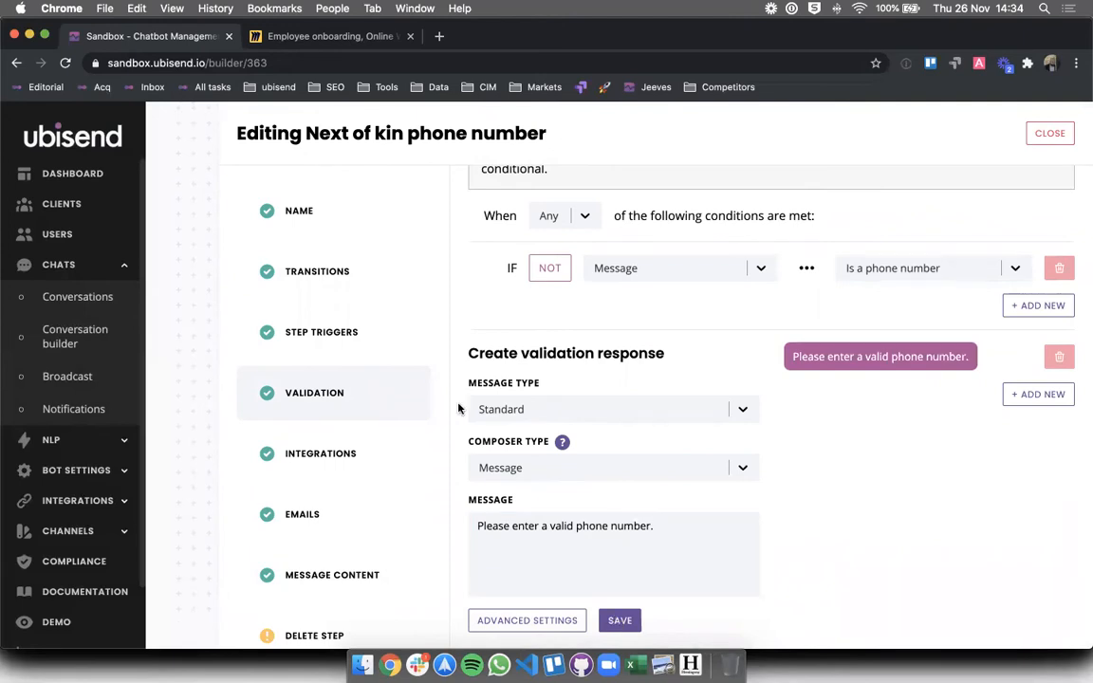
- Review the phone-number step in the flow, then switch to the Demo test chat
scroll(722, 383, down, 3)
scroll(722, 383, up, 1)
scroll(722, 383, down, 3)
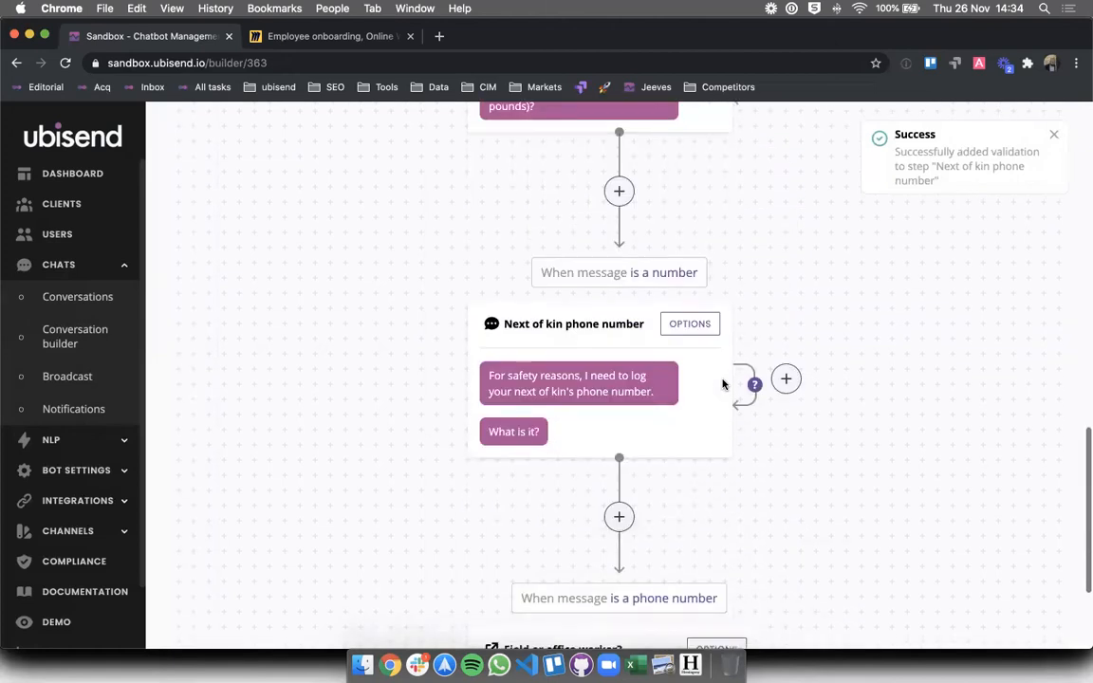
scroll(722, 383, down, 1)
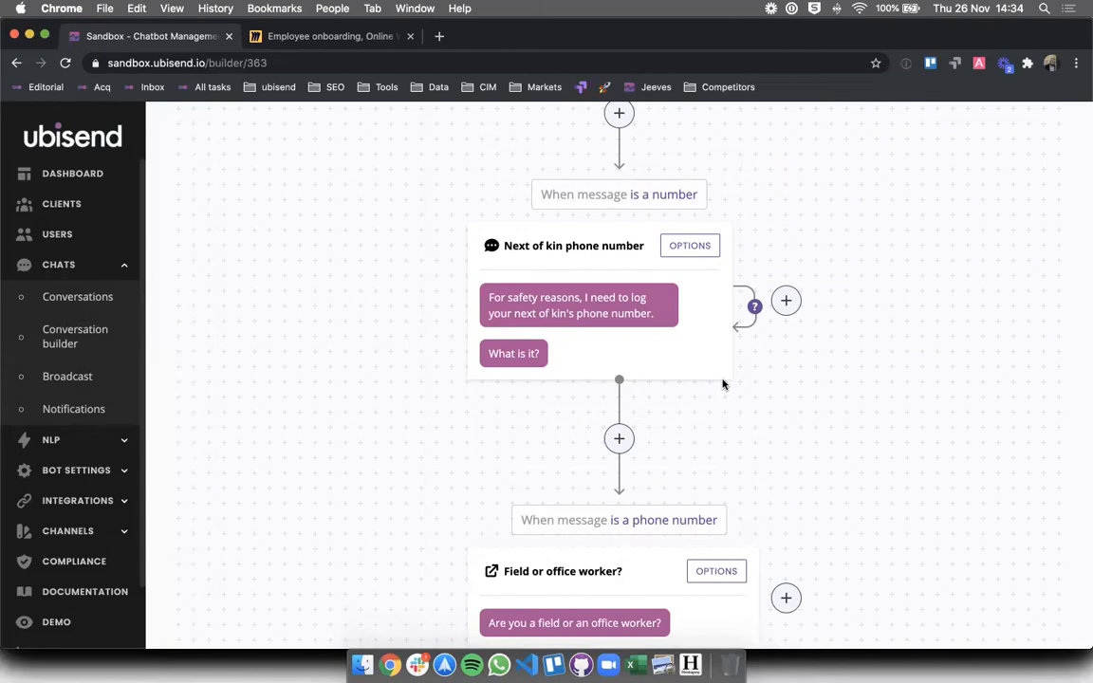
scroll(722, 383, down, 1)
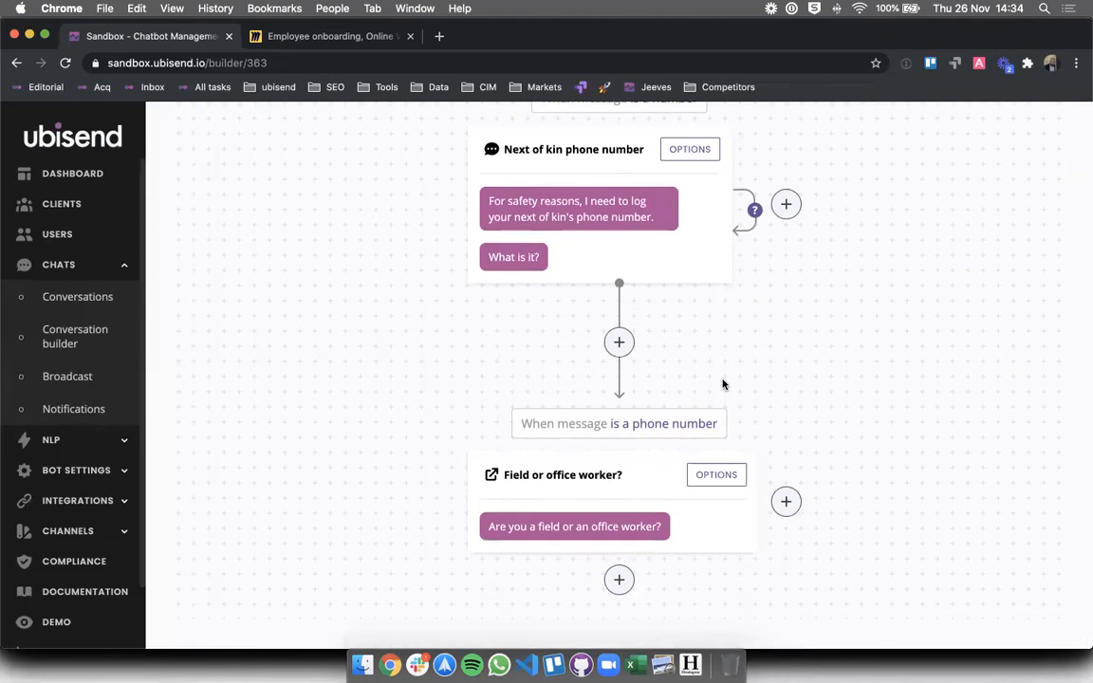
scroll(604, 186, up, 1)
drag(520, 473, 724, 481)
click(764, 457)
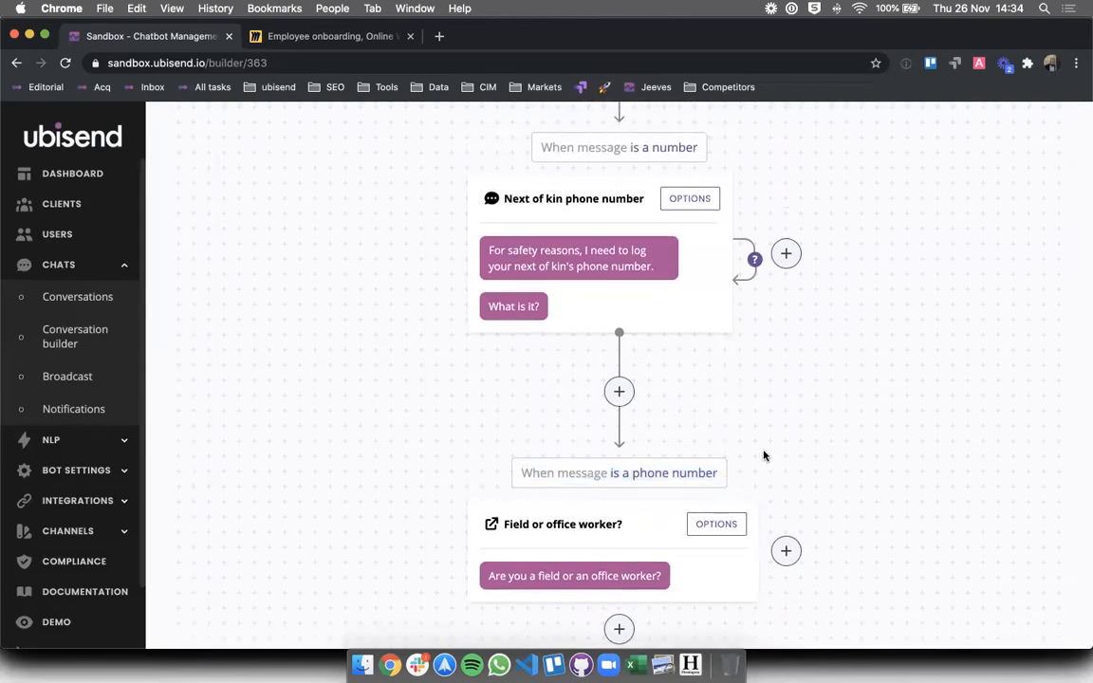
scroll(764, 454, up, 5)
scroll(319, 538, up, 10)
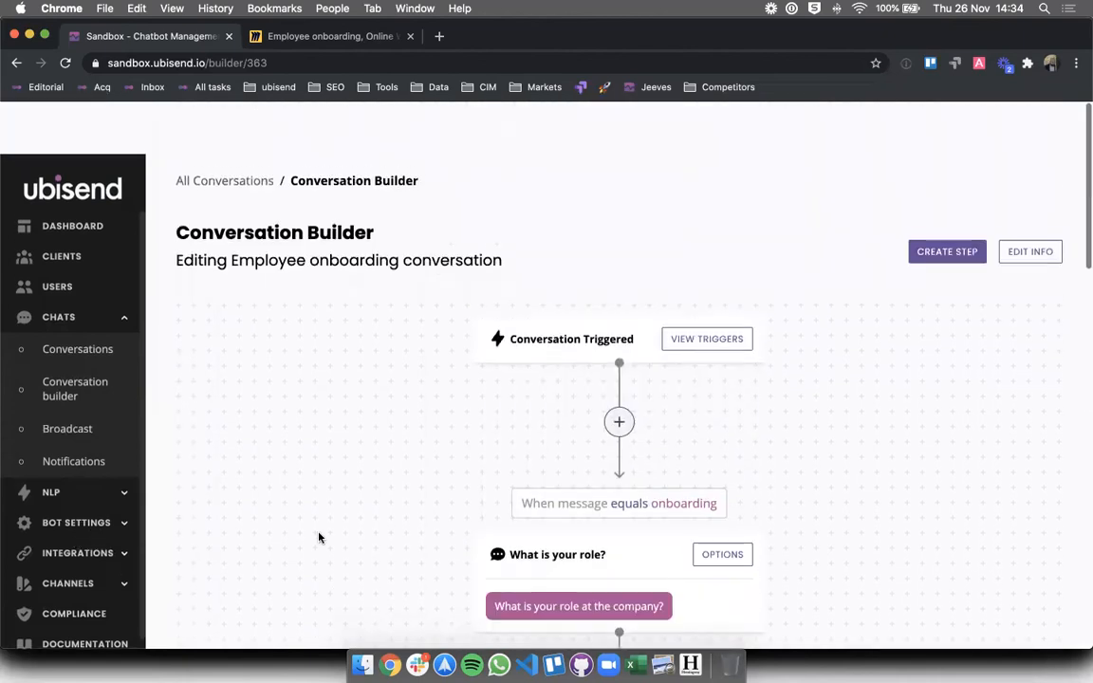
click(52, 621)
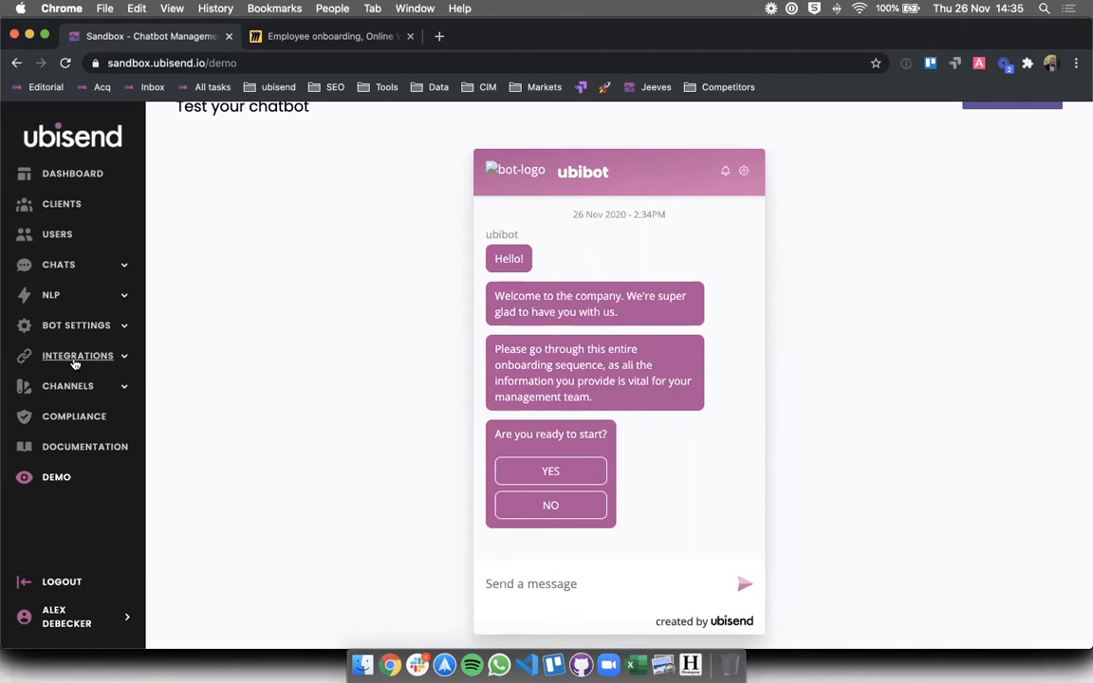
click(52, 265)
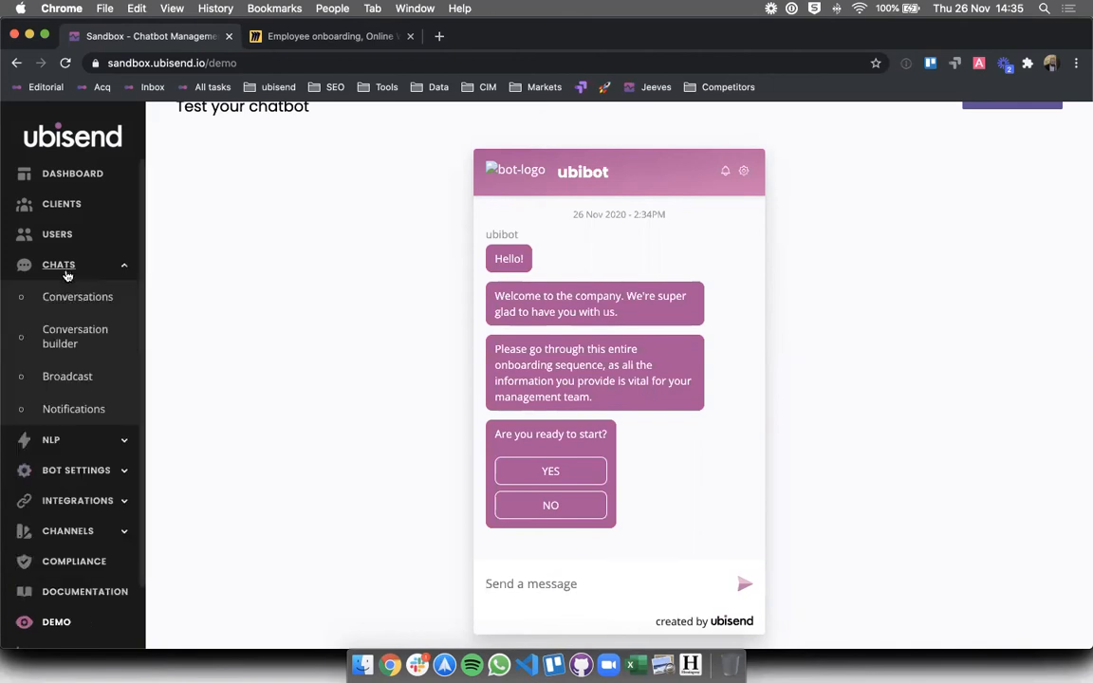
click(59, 336)
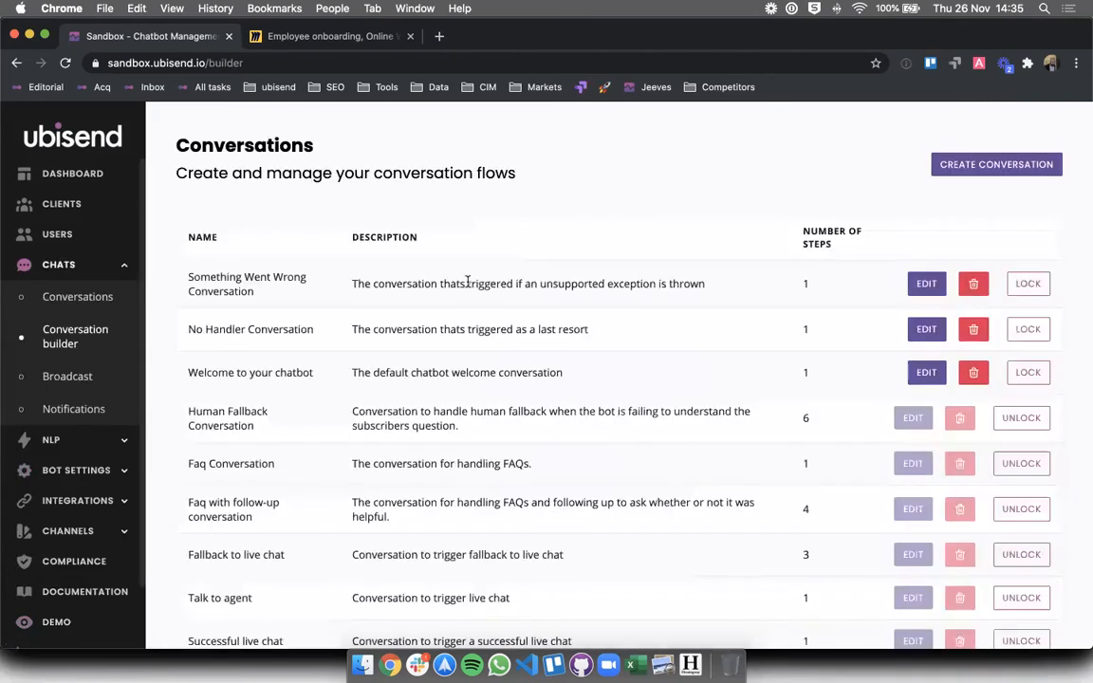
scroll(468, 284, down, 1)
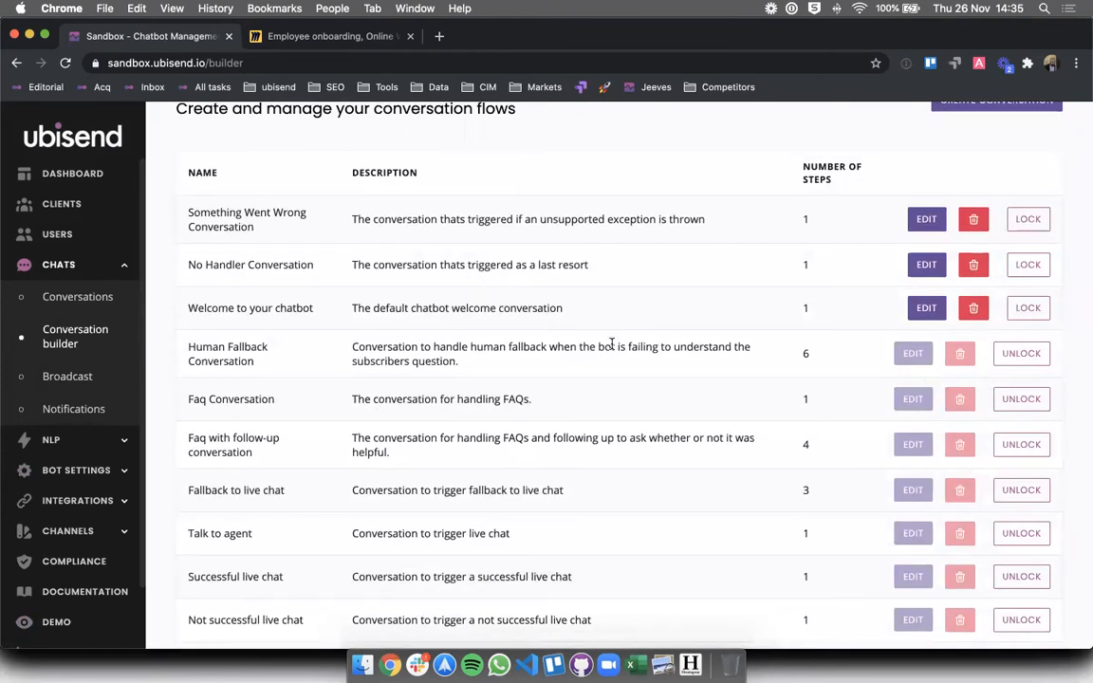
drag(618, 348, 610, 405)
scroll(610, 405, down, 2)
drag(724, 228, 731, 305)
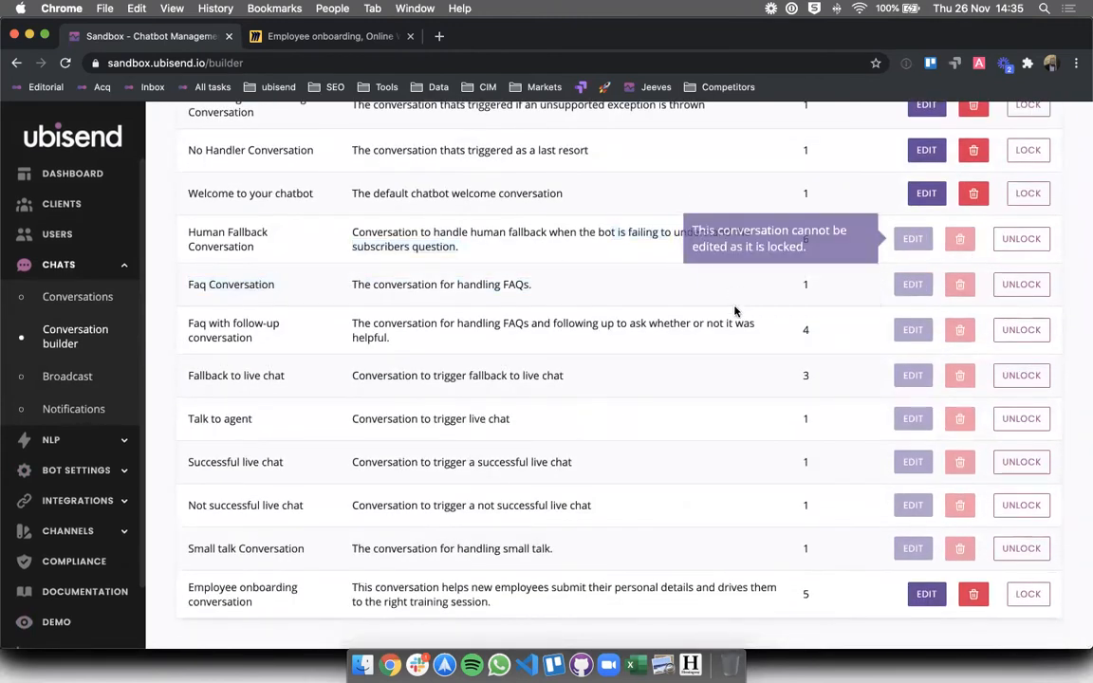
scroll(774, 264, up, 1)
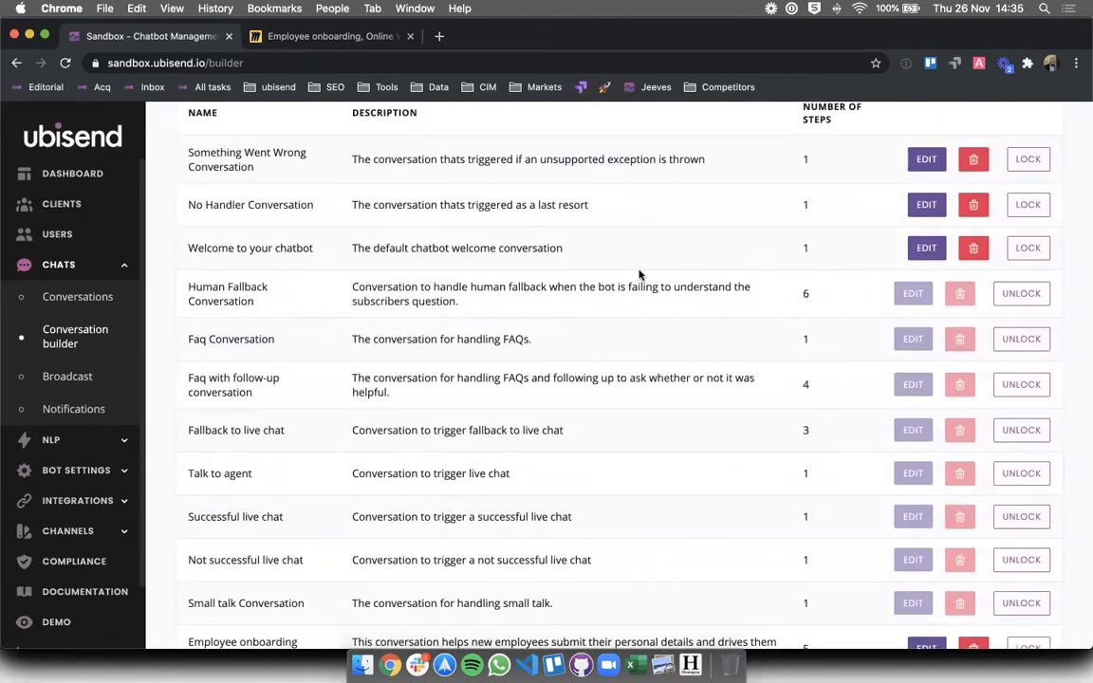
scroll(645, 280, up, 1)
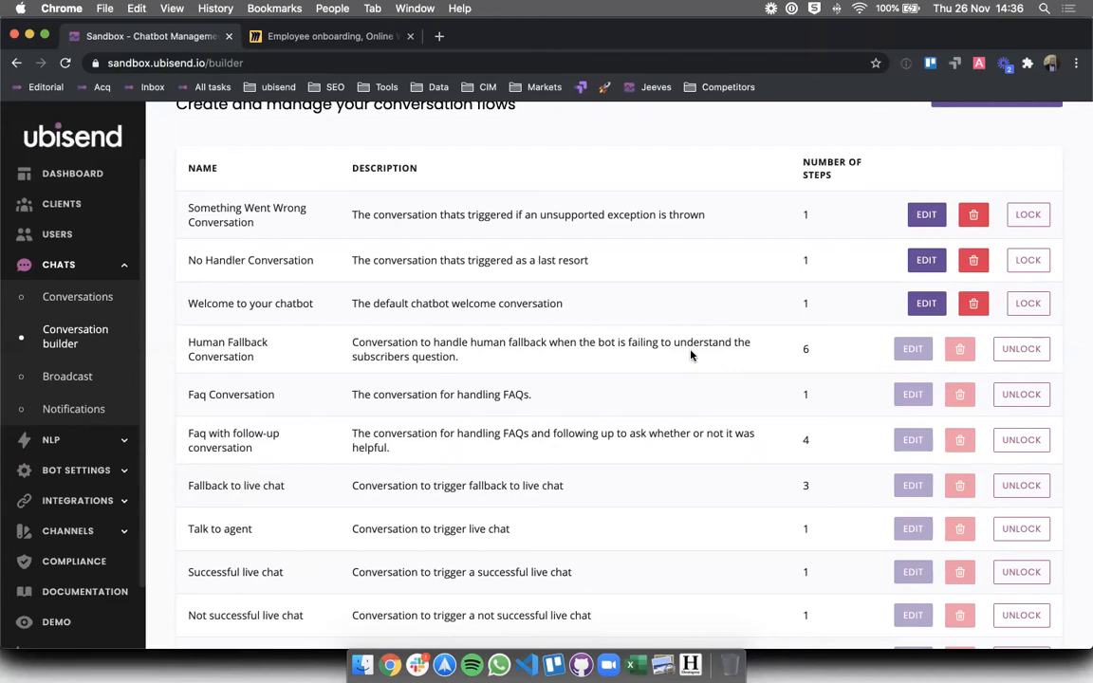
drag(352, 347, 407, 426)
click(407, 426)
click(56, 621)
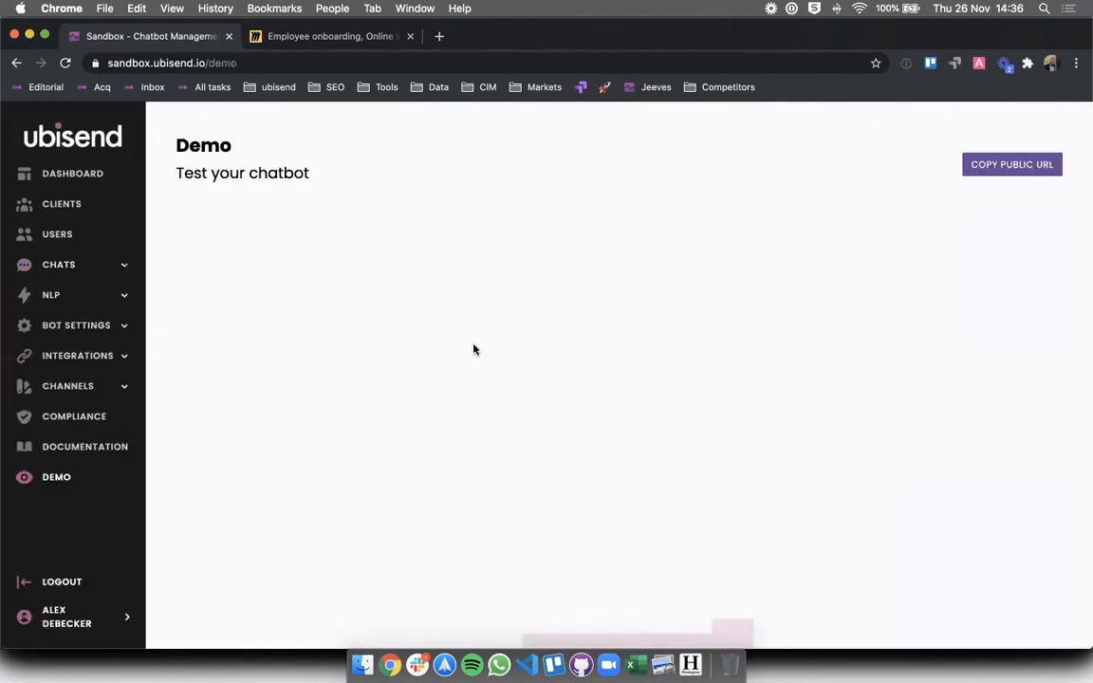
- Start the demo chat, answer Yes to starting, and give the role 'Sales executive'
scroll(446, 417, down, 1)
scroll(484, 511, down, 1)
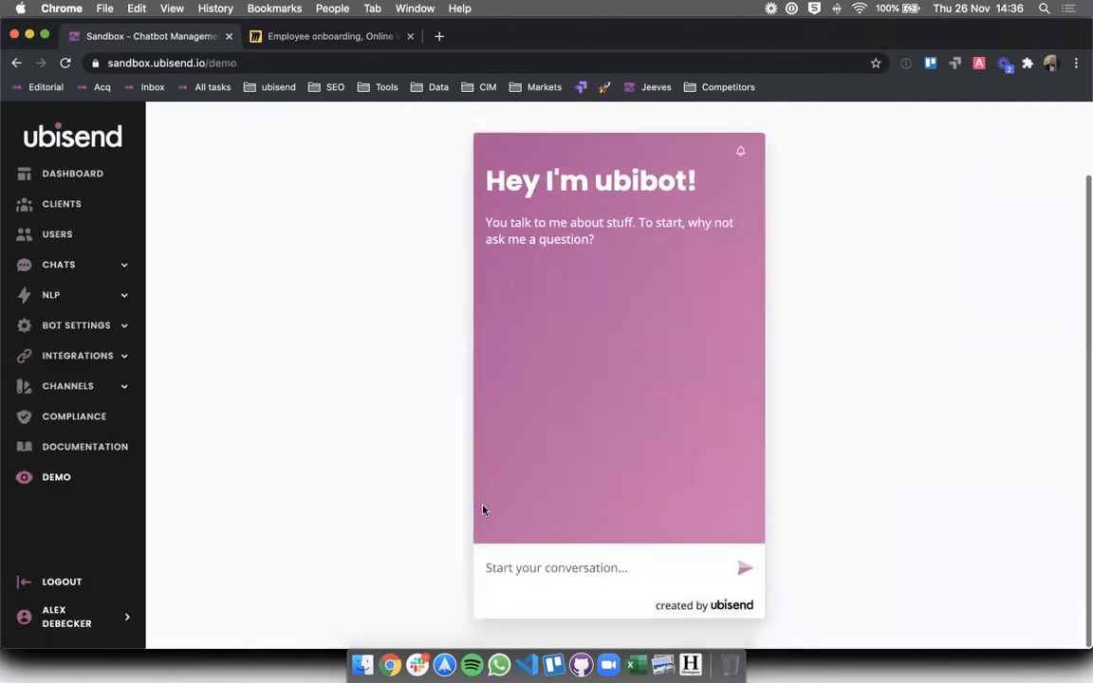
click(529, 568)
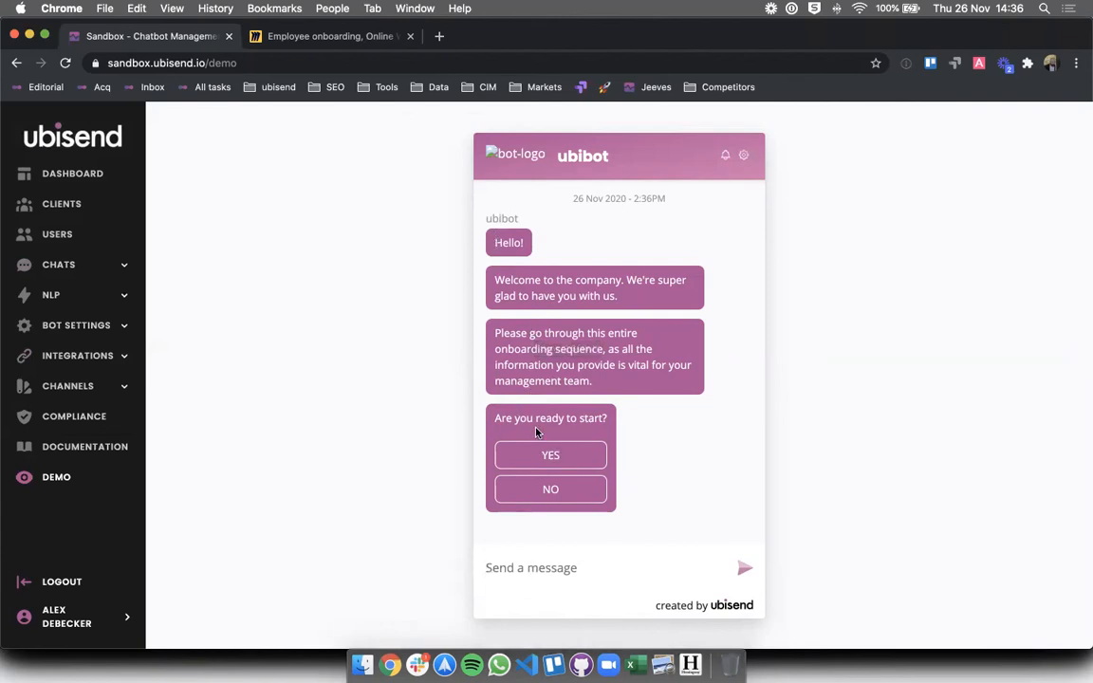
click(532, 454)
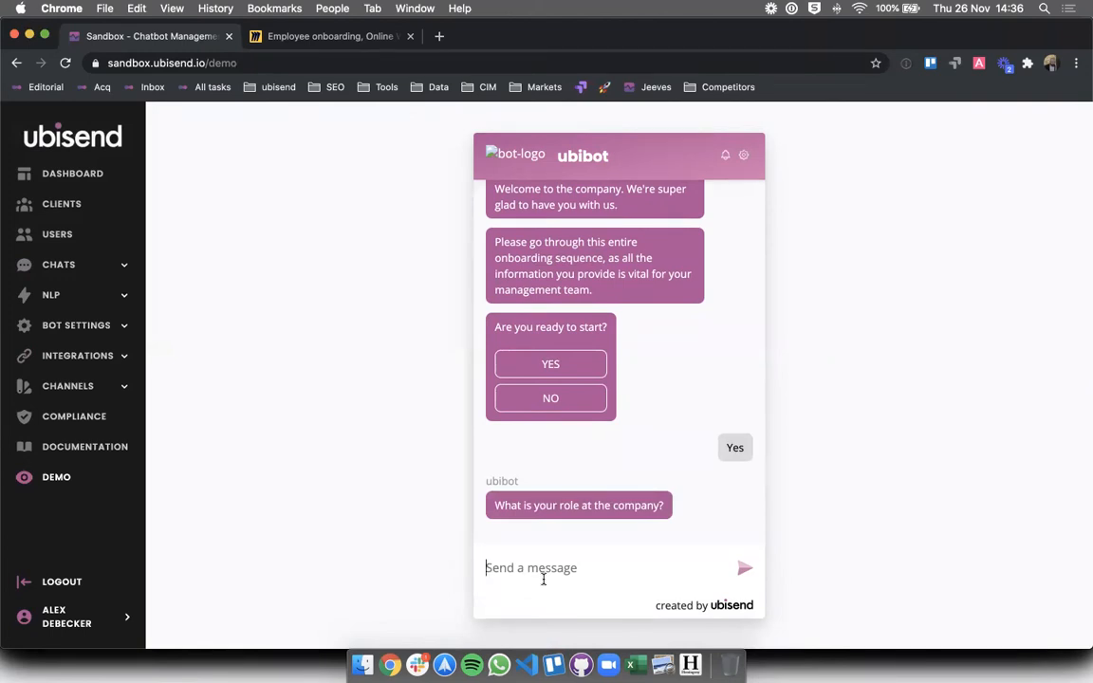
text(Sales executive)
key(Return)
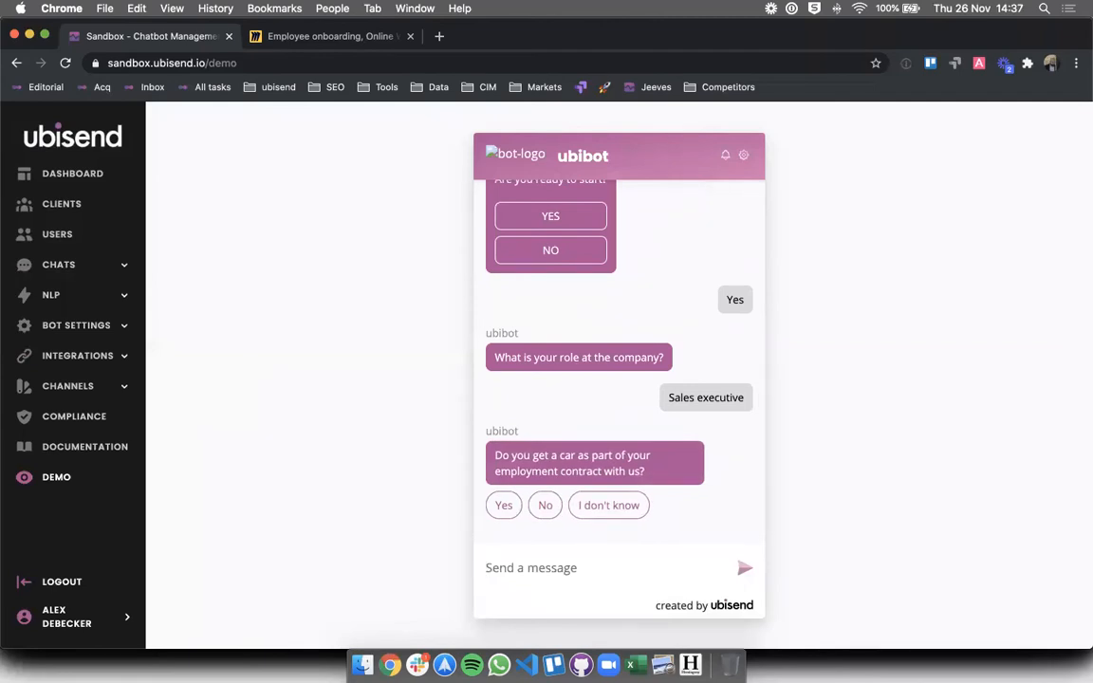
- Answer Yes to the company car question and send 97000 as the salary
drag(645, 471, 471, 475)
click(490, 463)
click(502, 505)
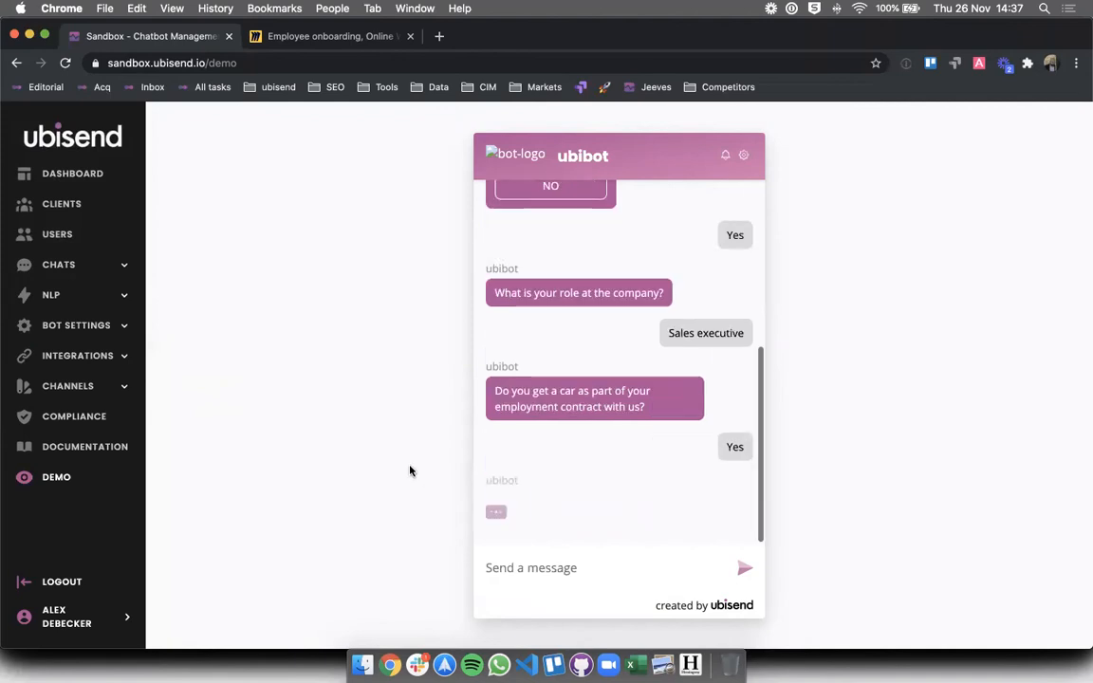
click(520, 565)
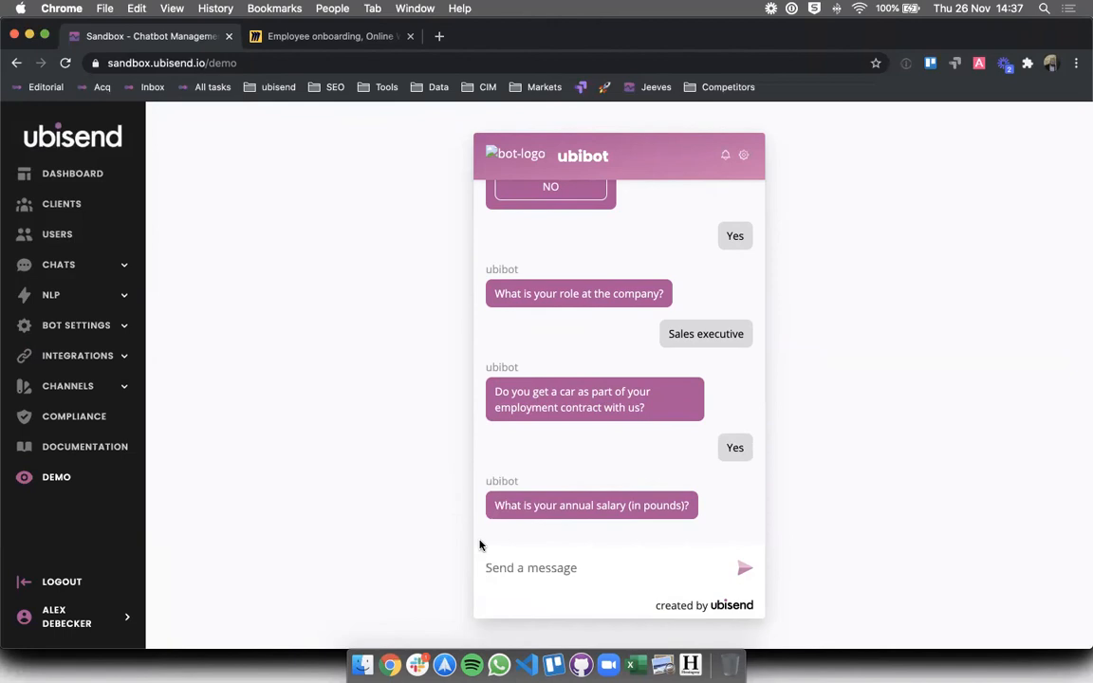
text(9799)
key(BackSpace)
key(BackSpace)
text(000)
key(Return)
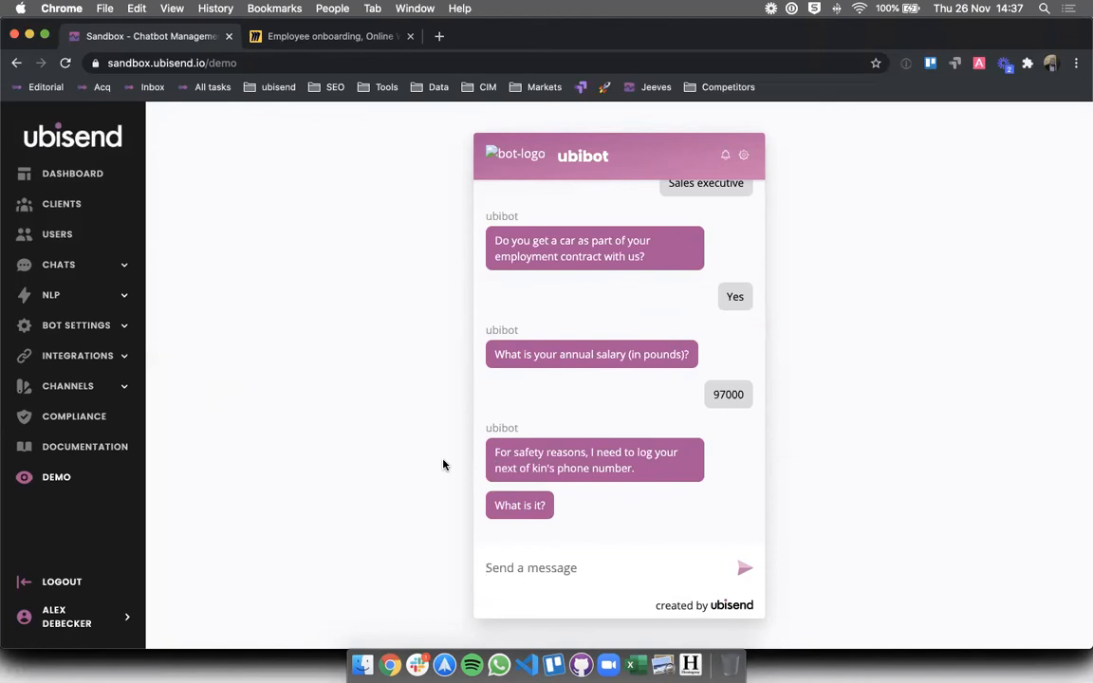
- Send a wordy next-of-kin reply containing a number, then retry with just the phone number
text(i dont rembmer )
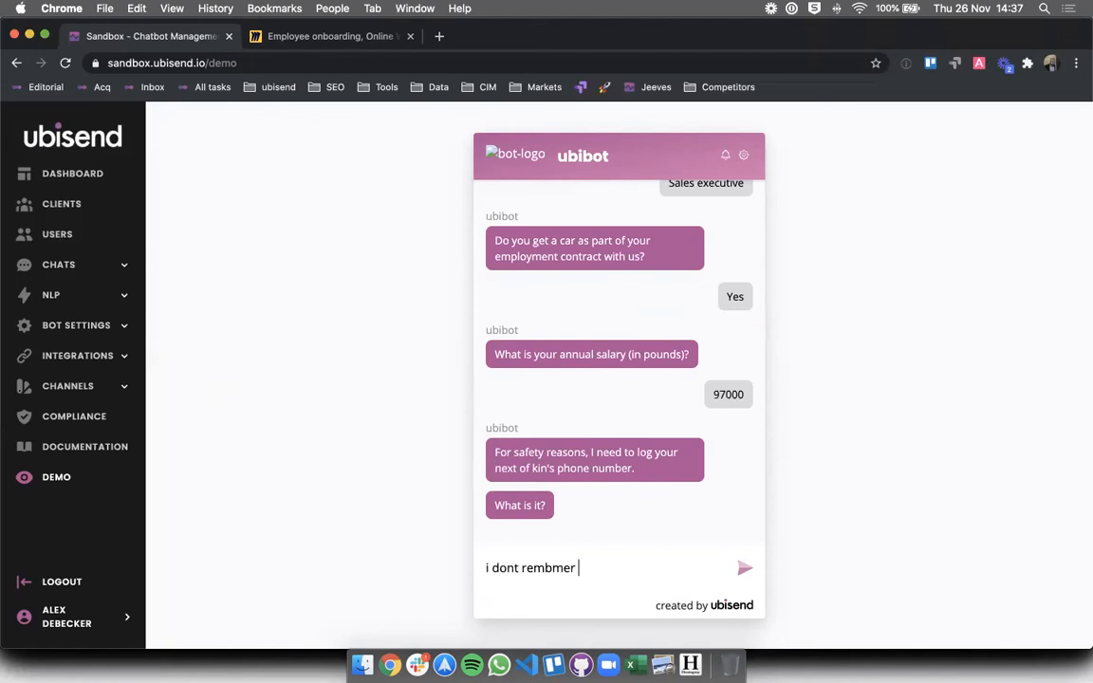
text(i think its )
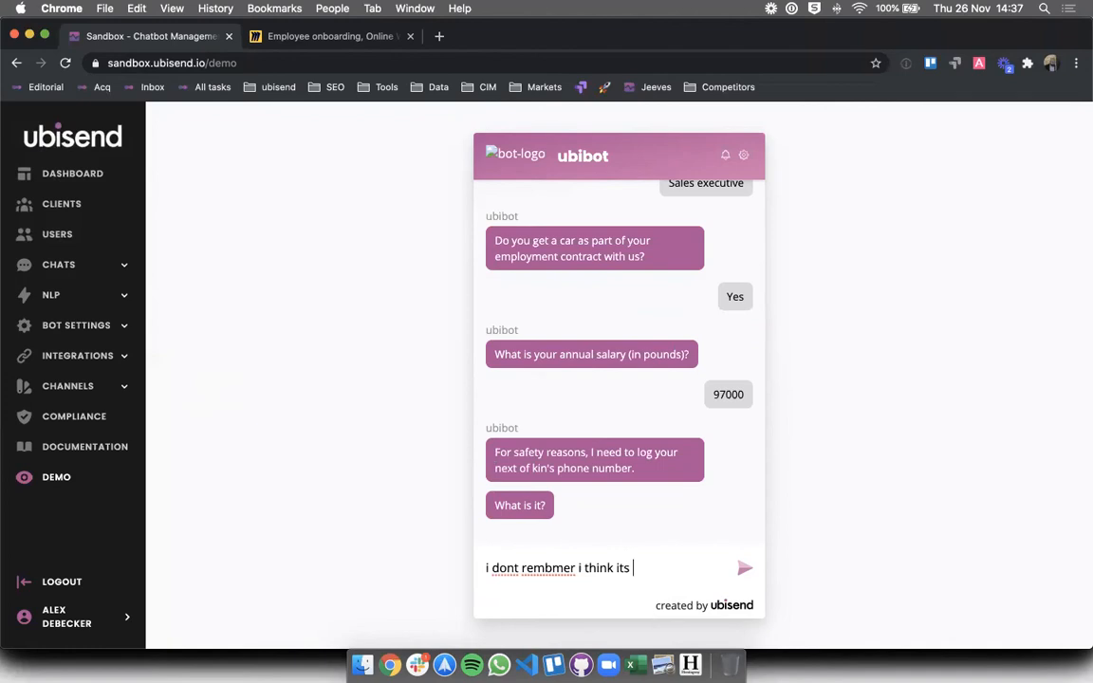
text(08002020)
key(Return)
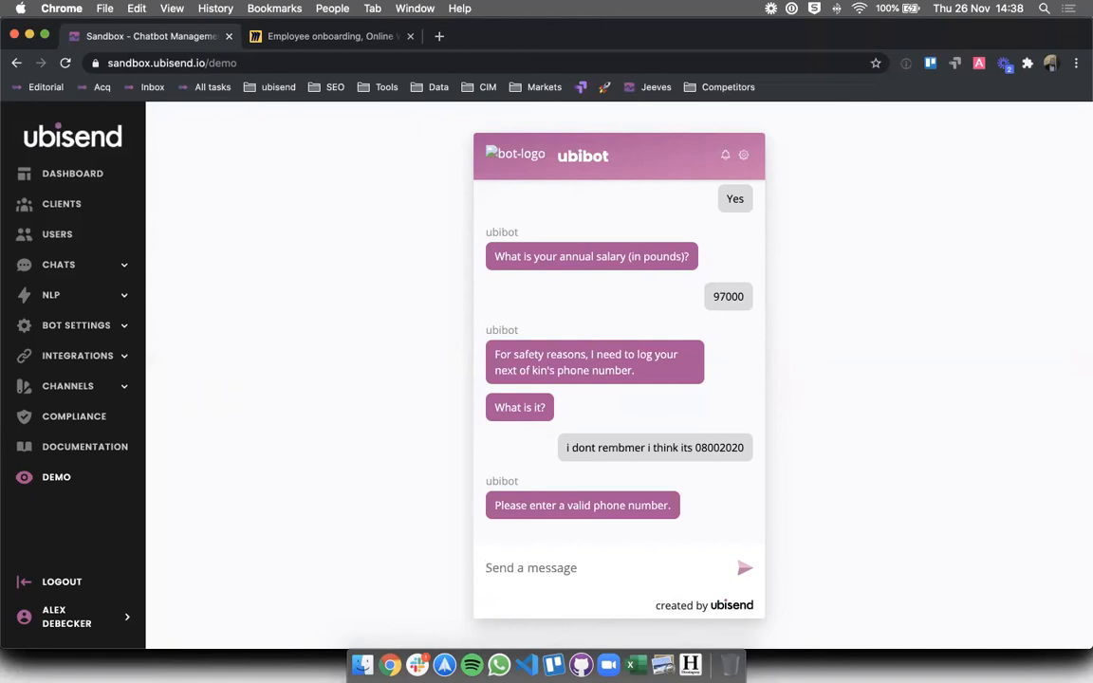
key(Return)
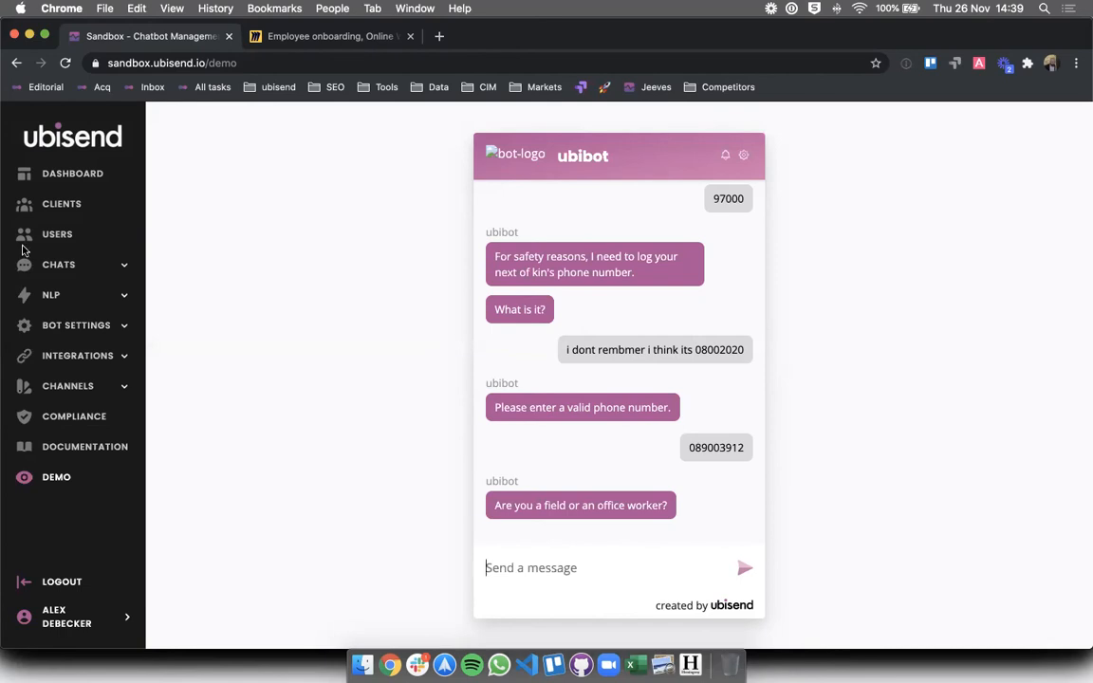
- Open the Employee onboarding conversation from the list of conversation flows
click(66, 266)
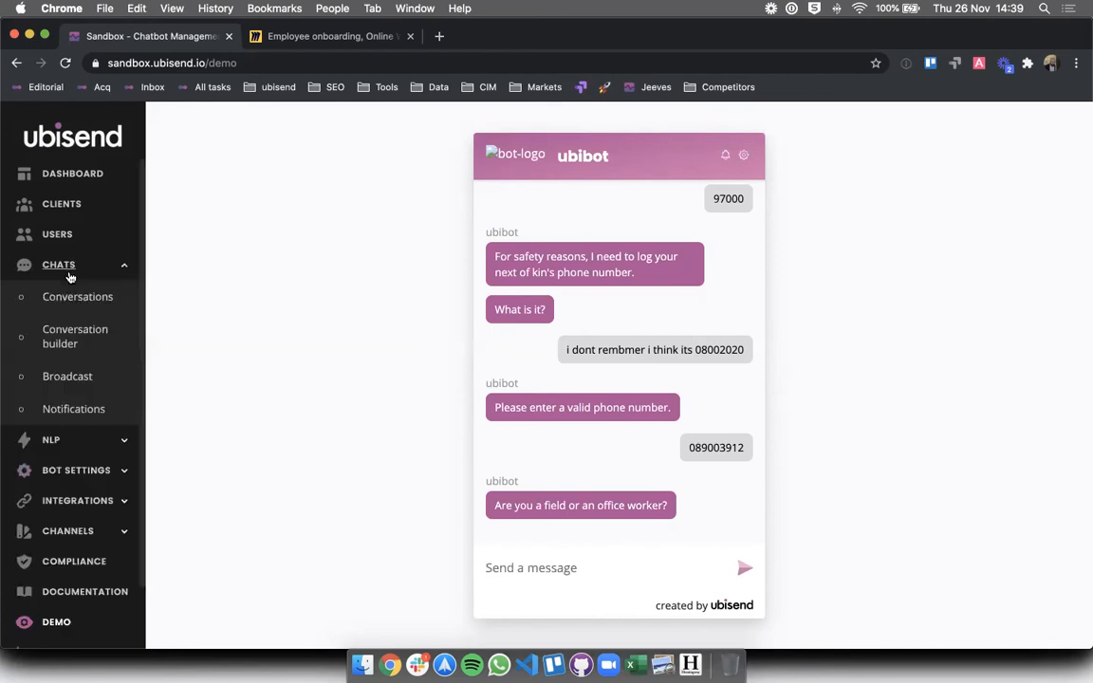
click(57, 330)
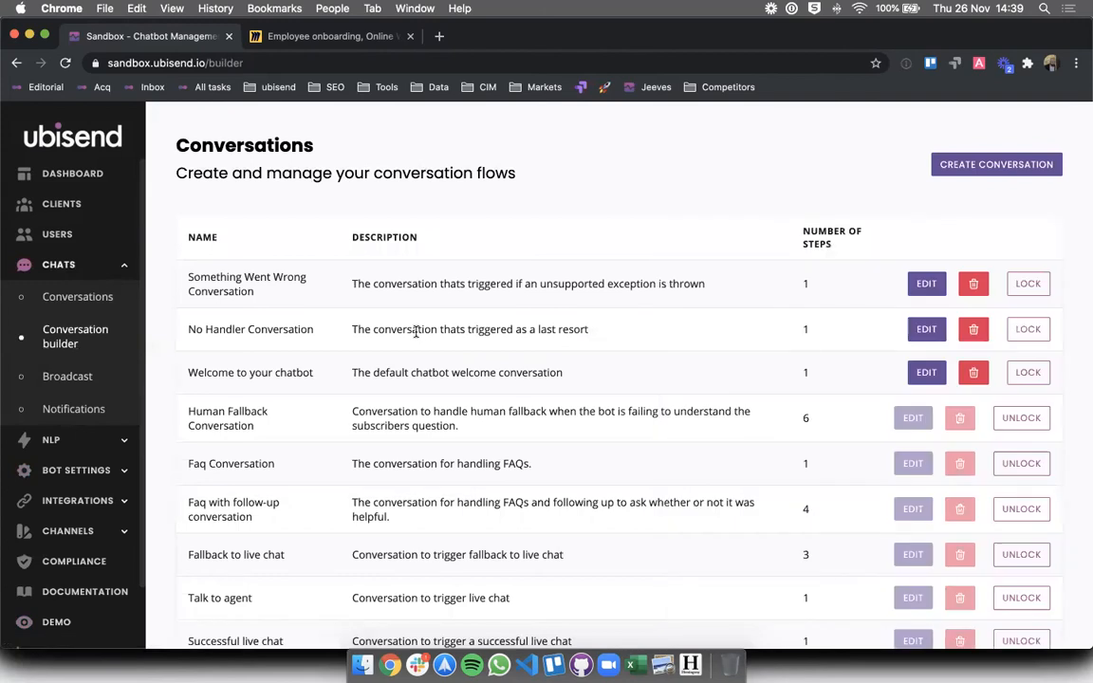
scroll(416, 331, down, 5)
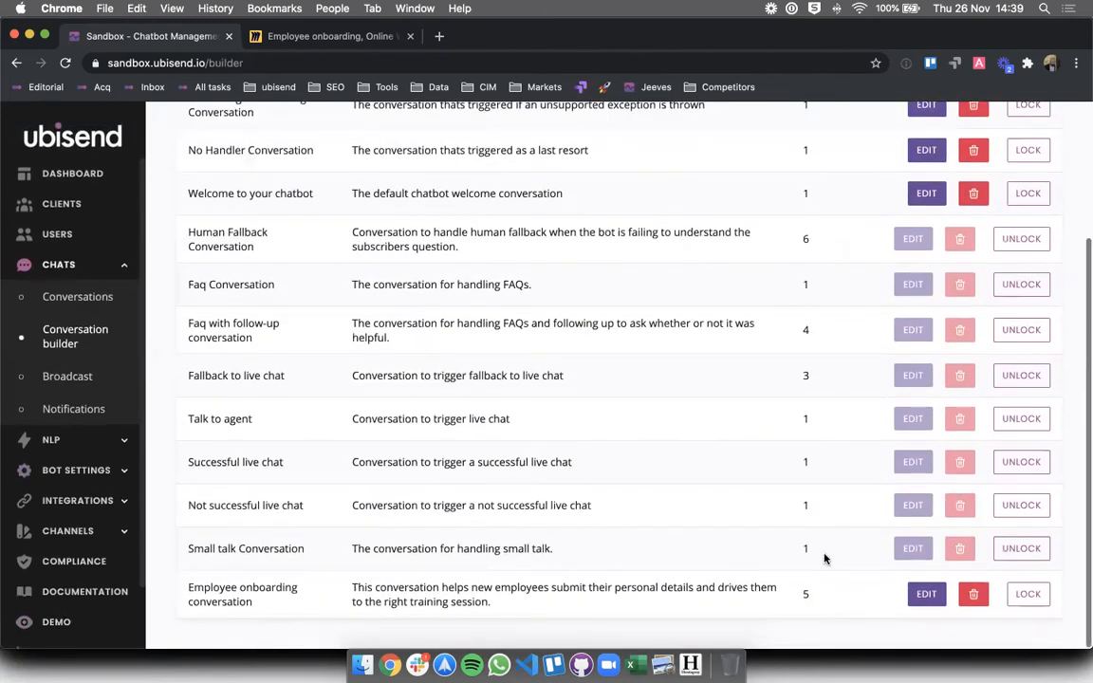
click(930, 592)
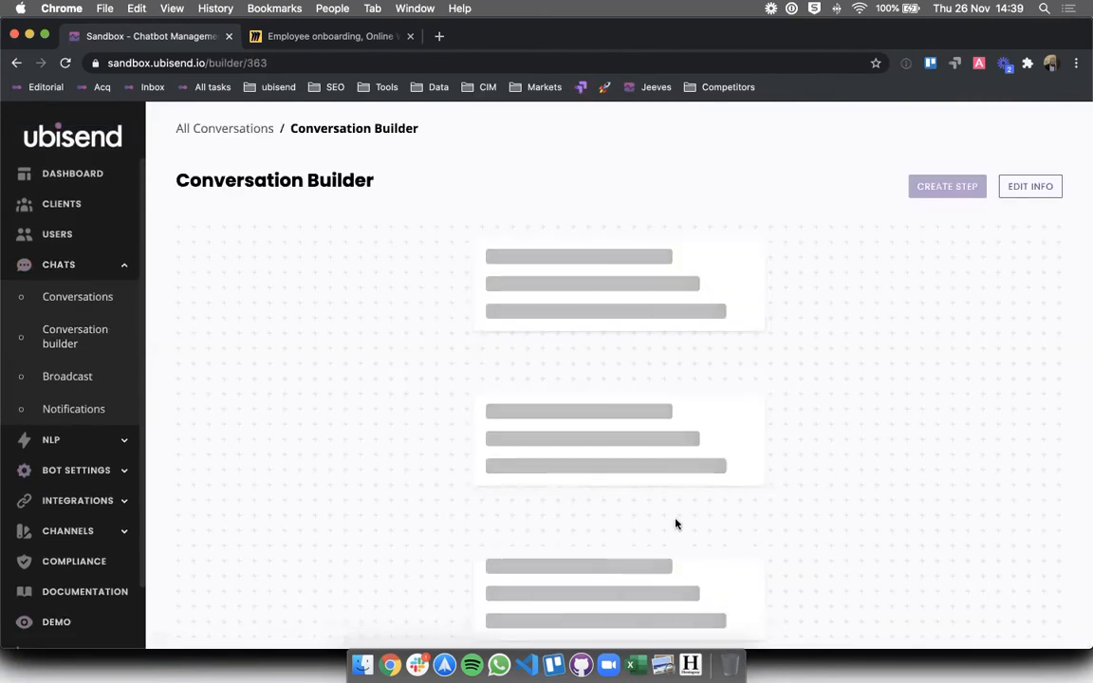
scroll(676, 523, down, 10)
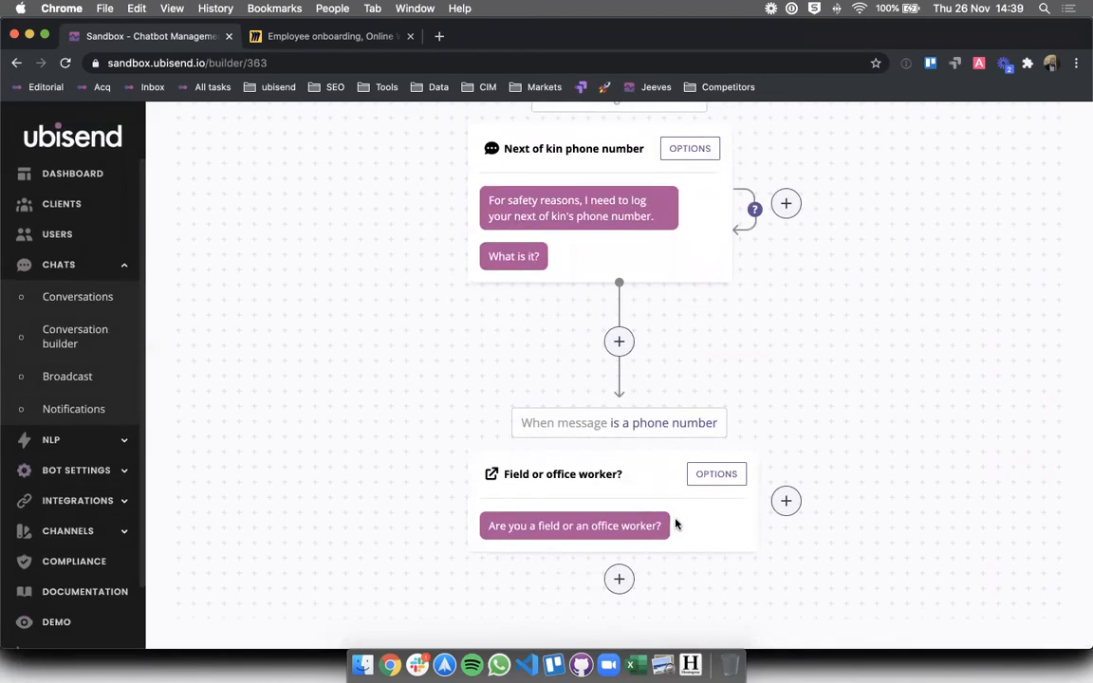
- Make the Field or office worker? message an Action type and remove the Visit Website button
click(707, 474)
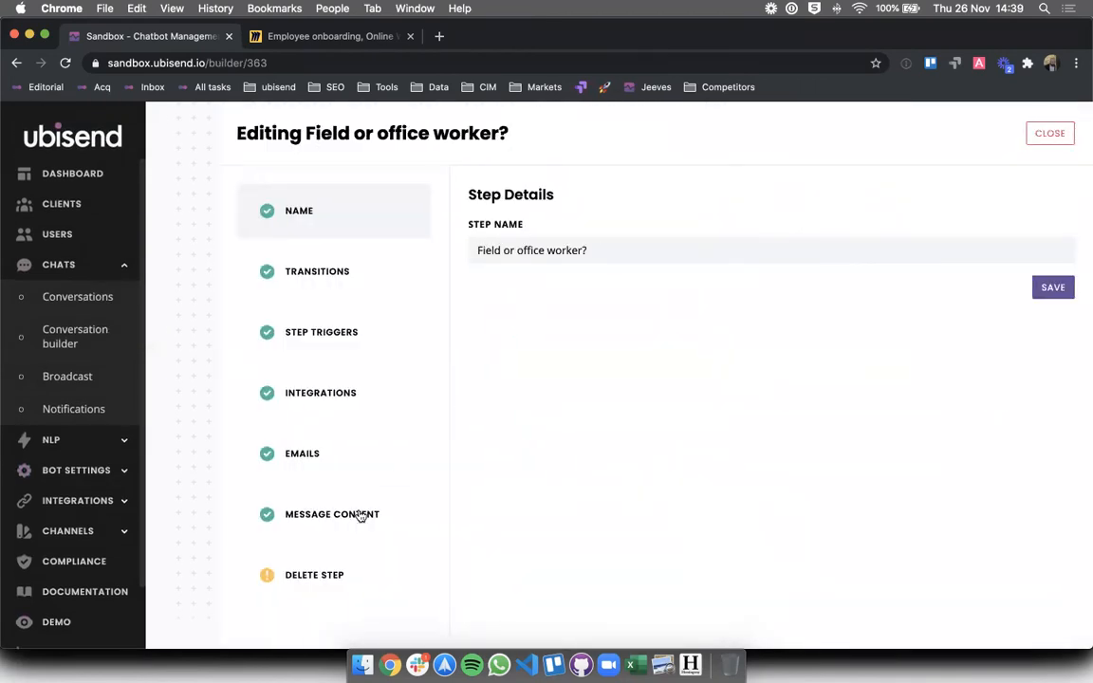
click(359, 514)
click(581, 253)
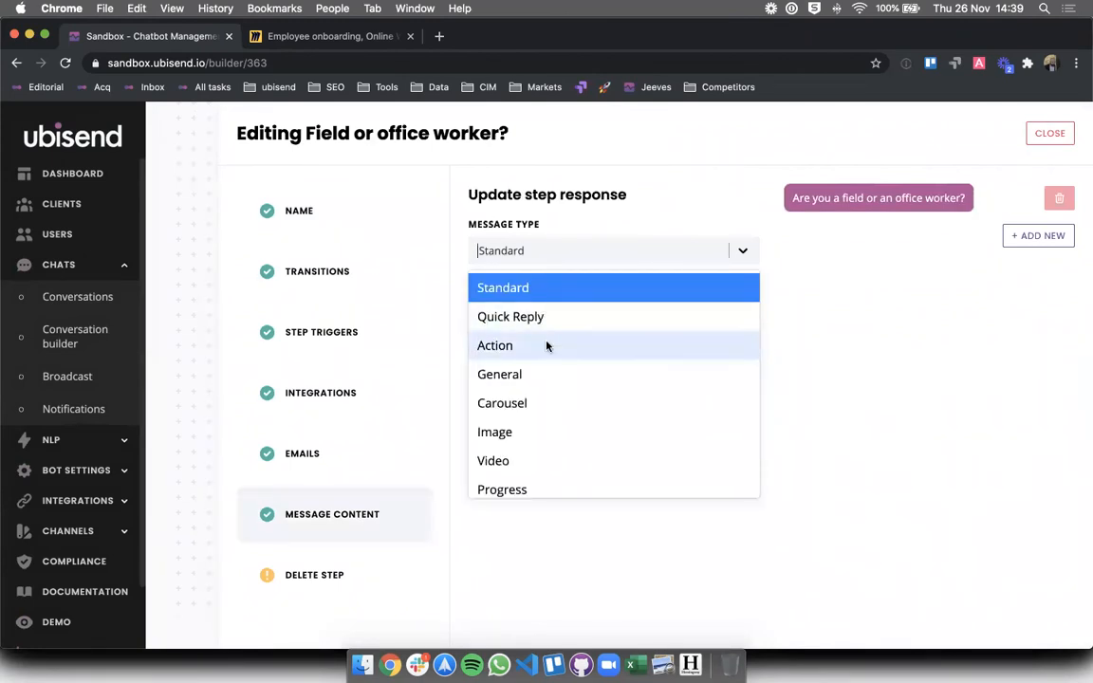
click(545, 345)
click(626, 519)
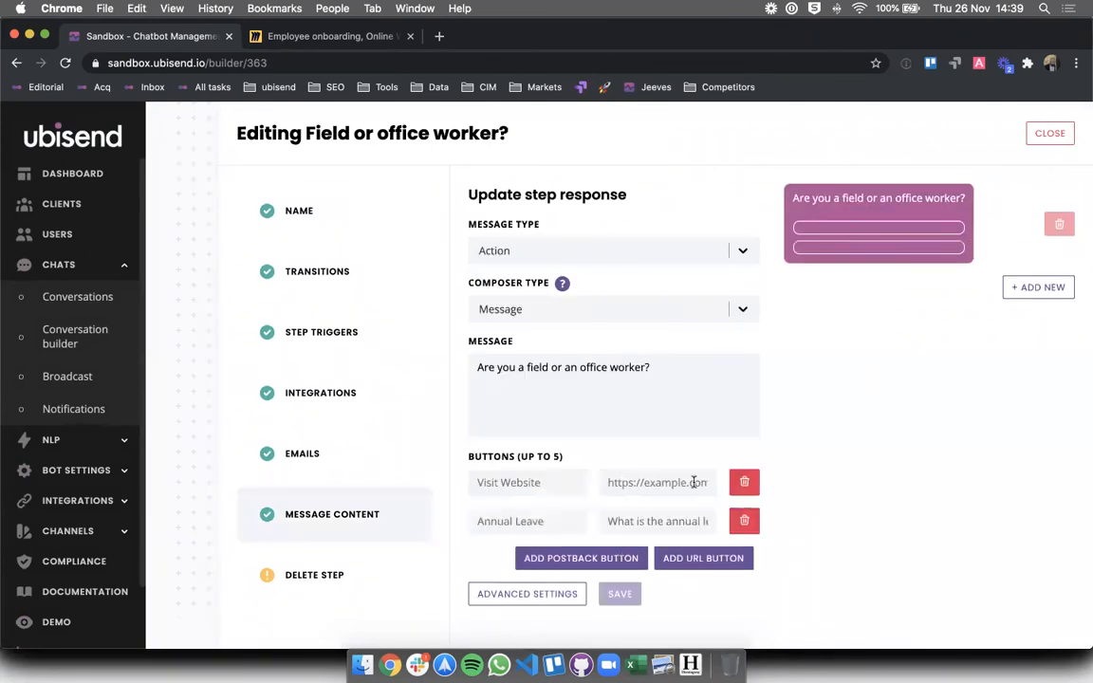
click(750, 483)
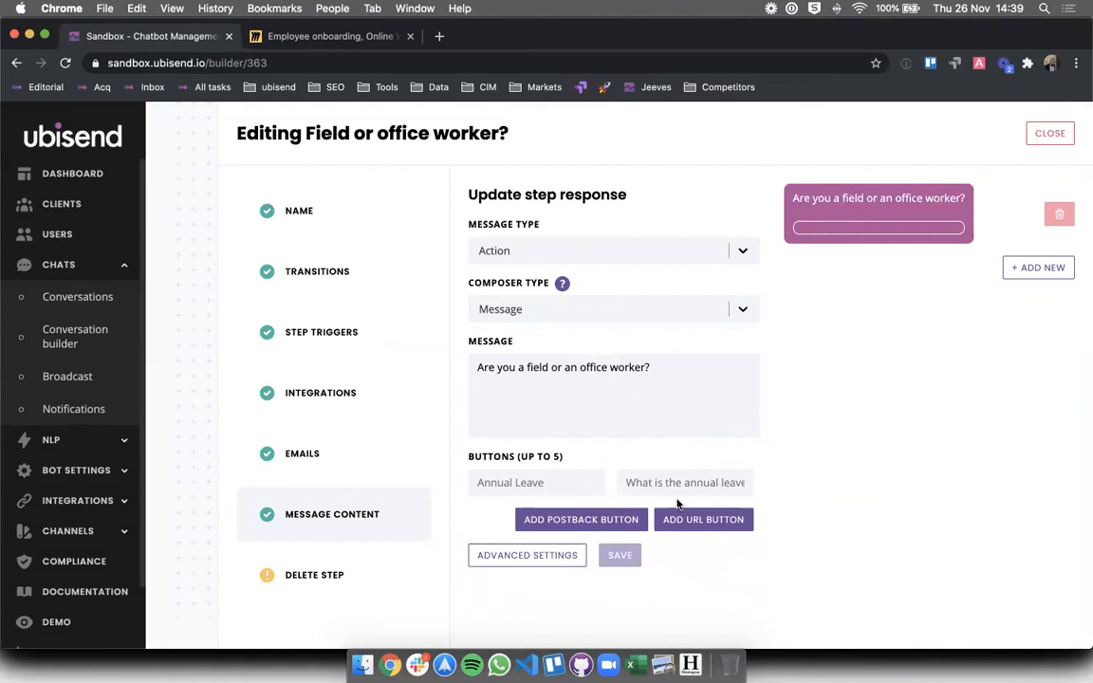
- Label two postback buttons 'I'm a field worker' and 'I'm an office worker'
click(504, 483)
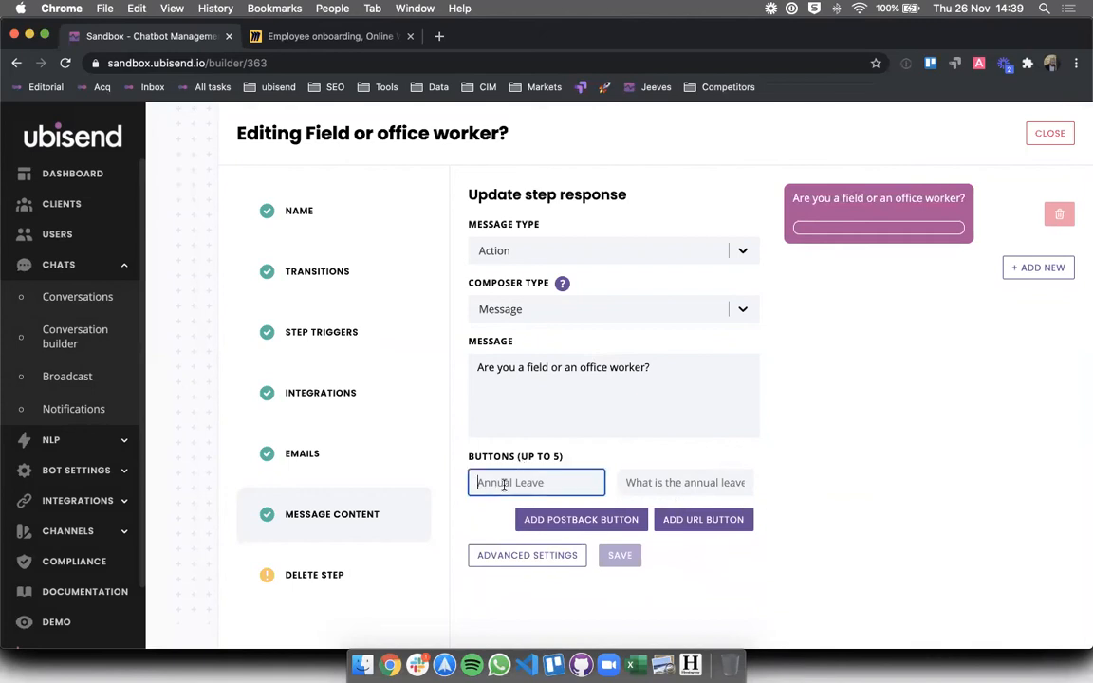
text(I'm a )
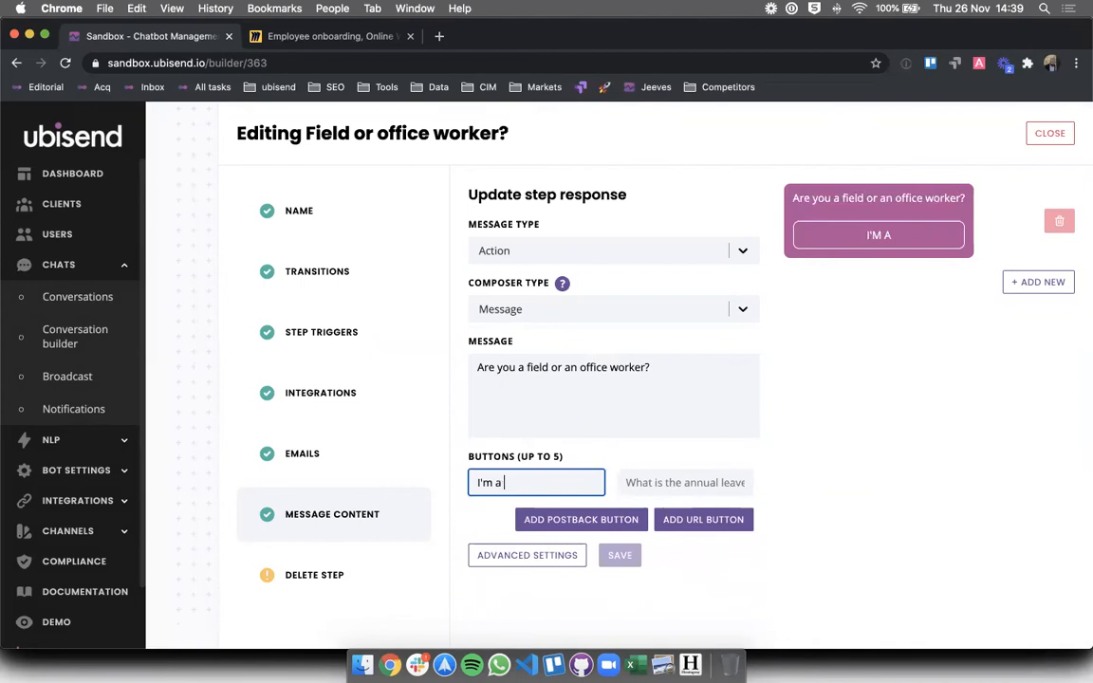
text(field worker)
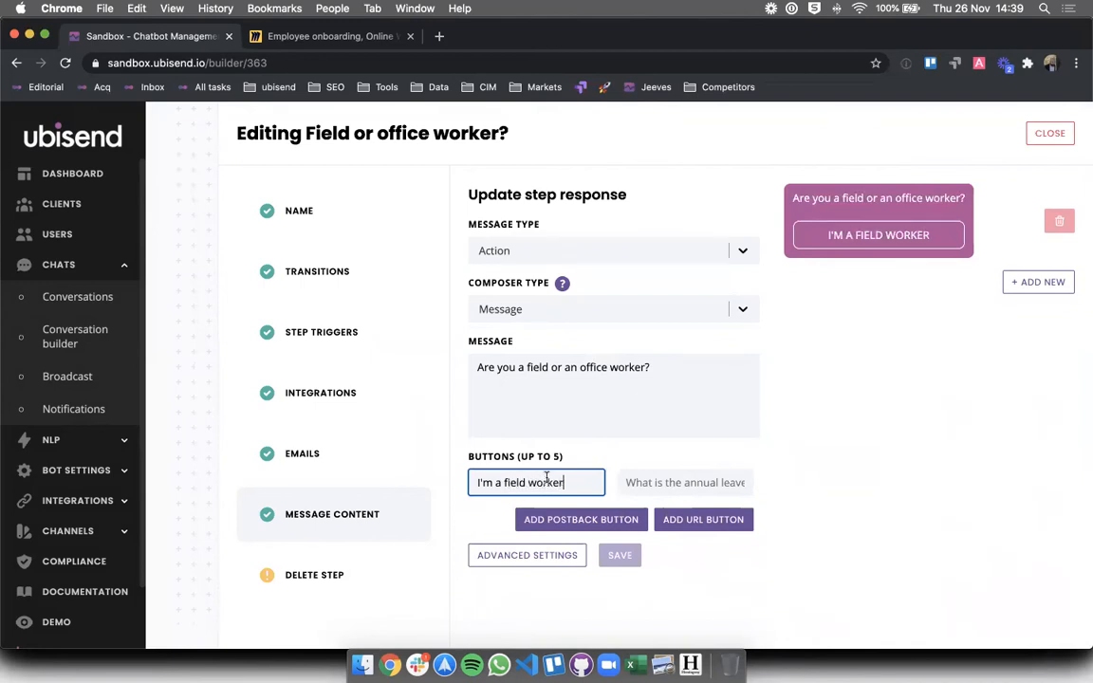
click(593, 519)
click(539, 521)
text(m a )
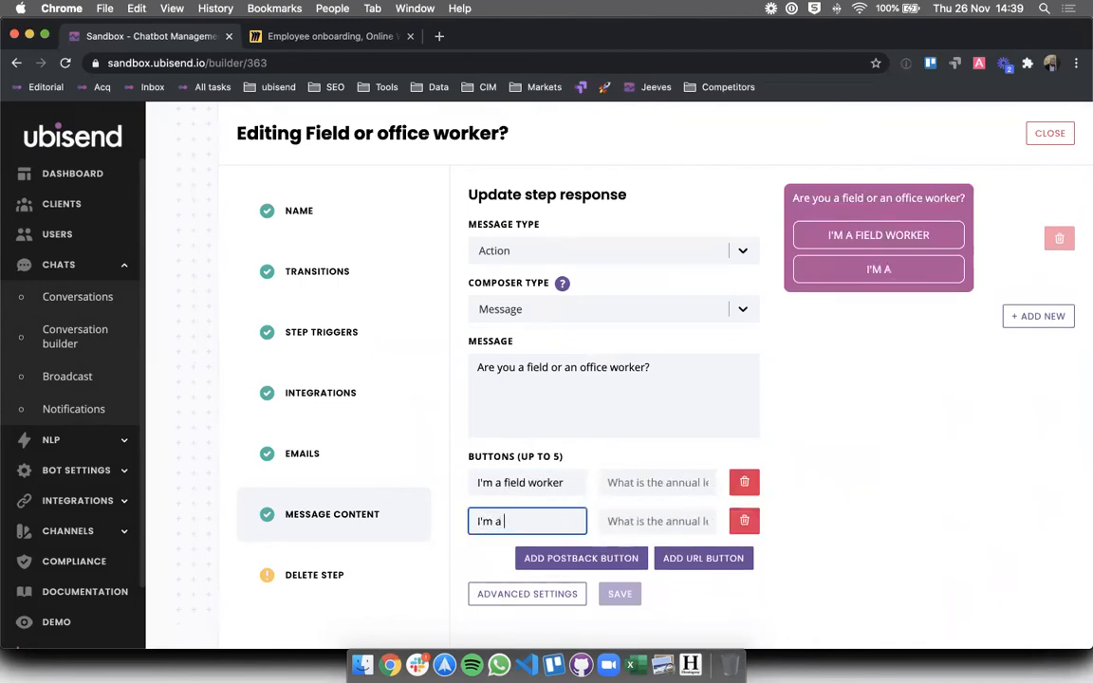
text(n office )
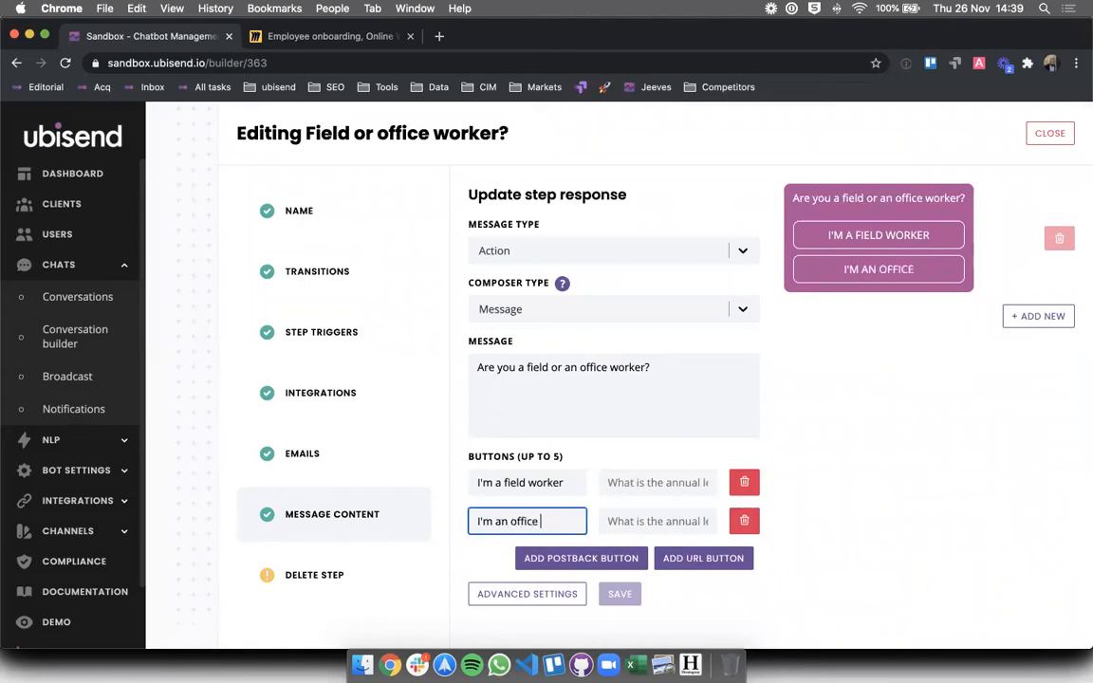
text(worker)
- Give the buttons payloads field_worker and officer_worker, then save and close the step
right_click(617, 483)
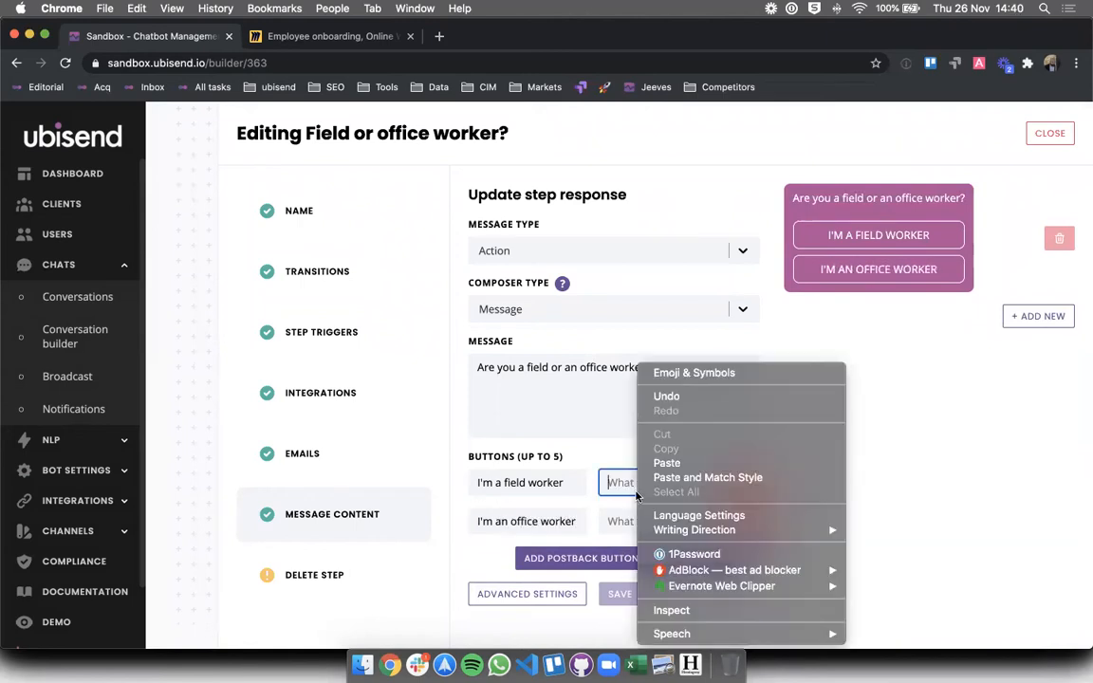
click(618, 482)
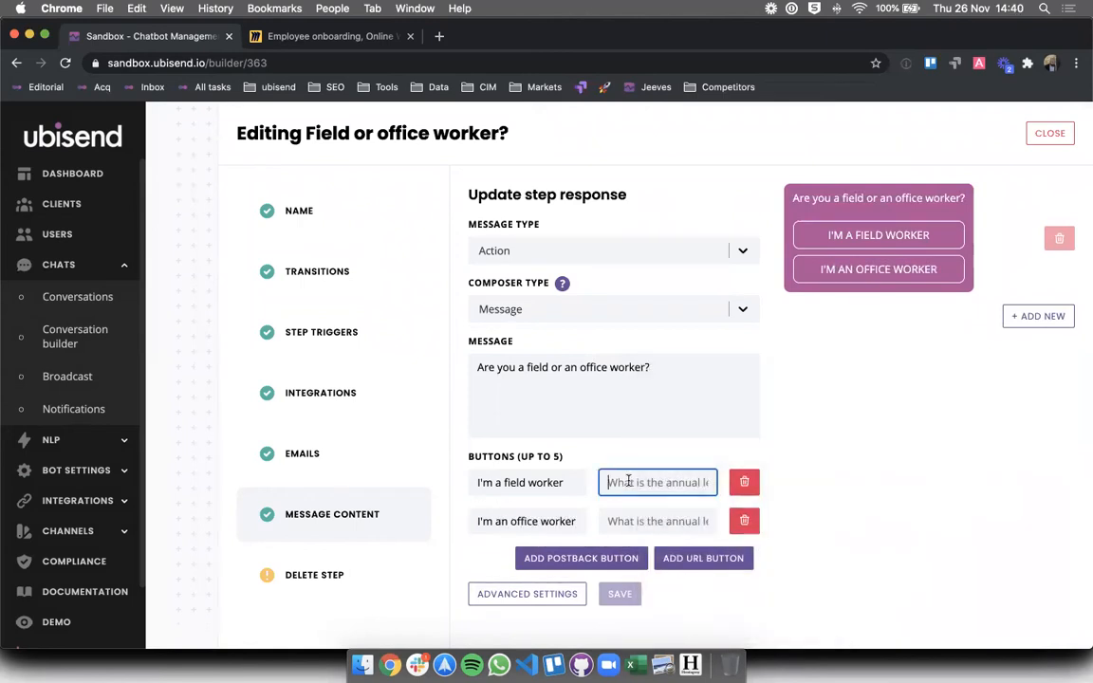
text(field_worker)
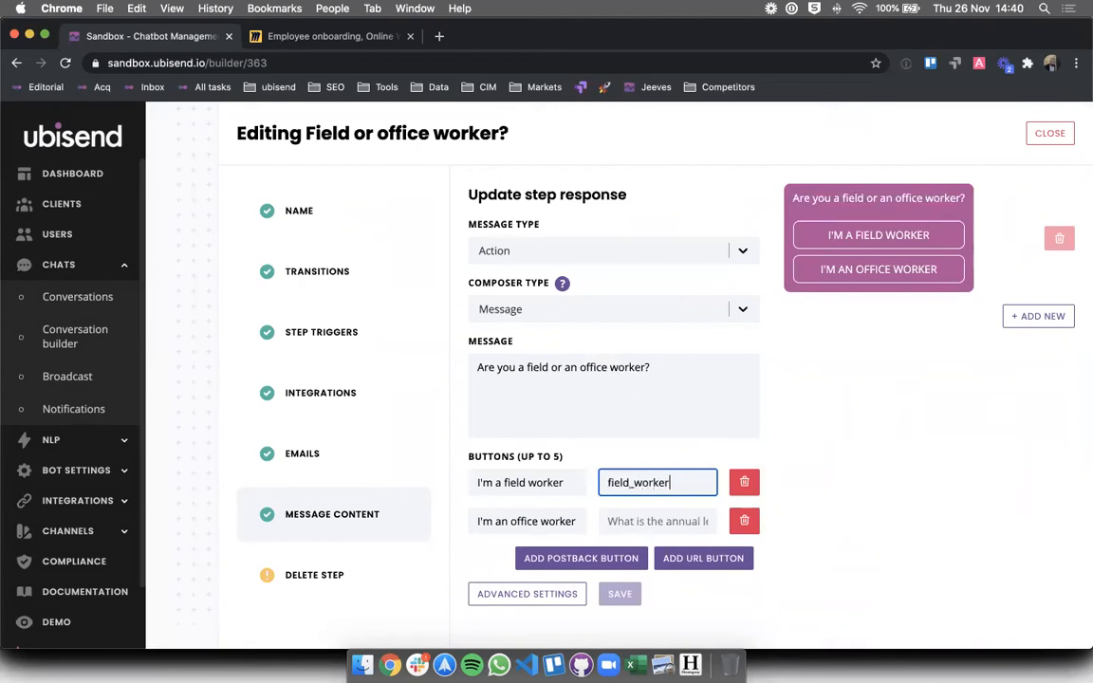
click(641, 520)
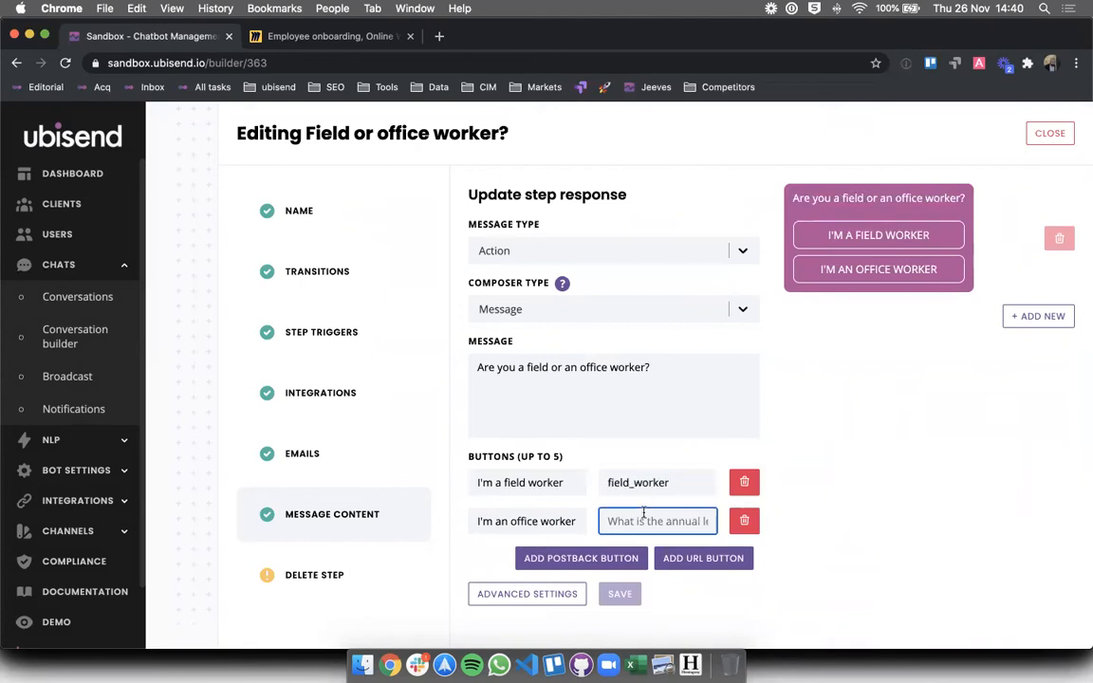
text(officer_worker)
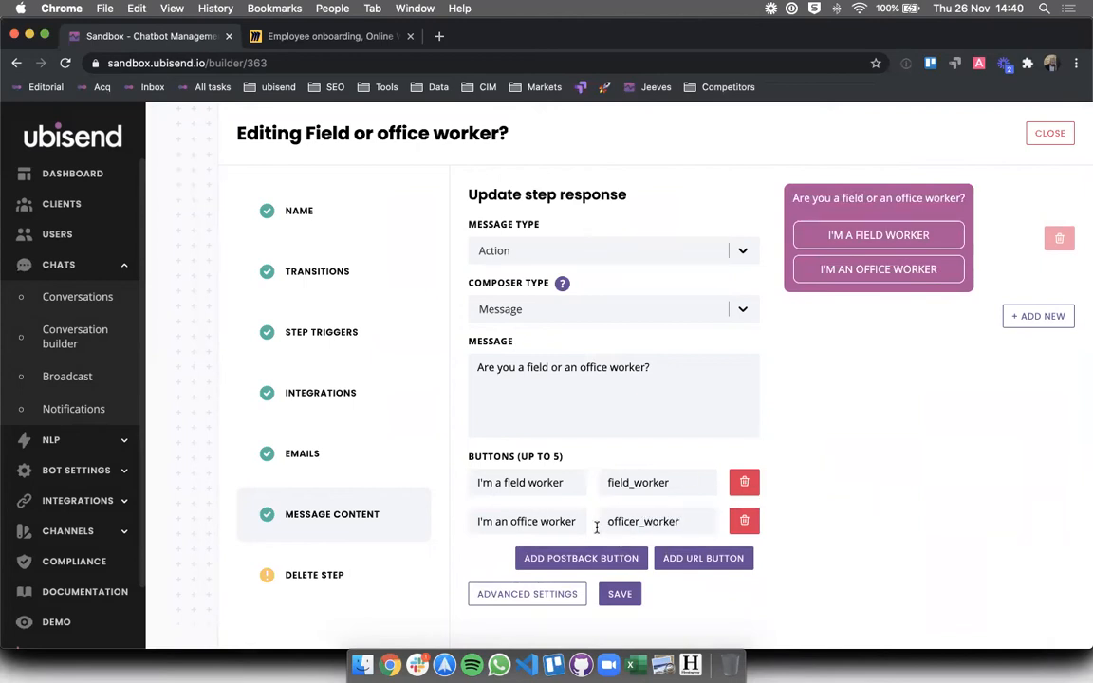
click(607, 598)
drag(675, 482, 605, 481)
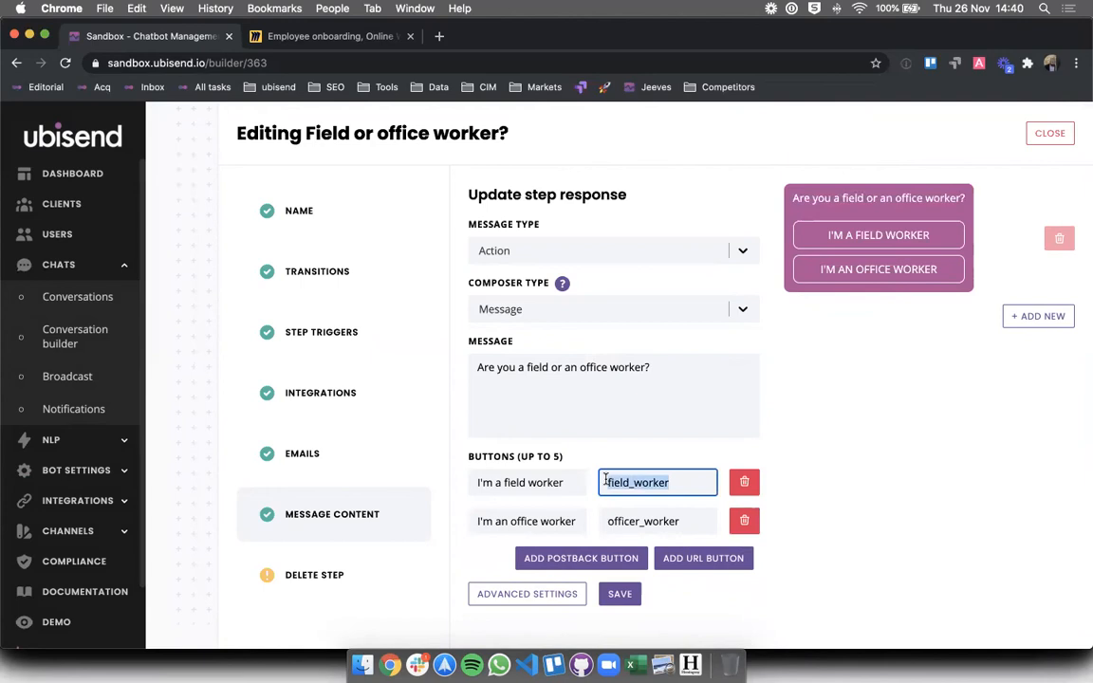
drag(610, 518, 691, 514)
click(830, 520)
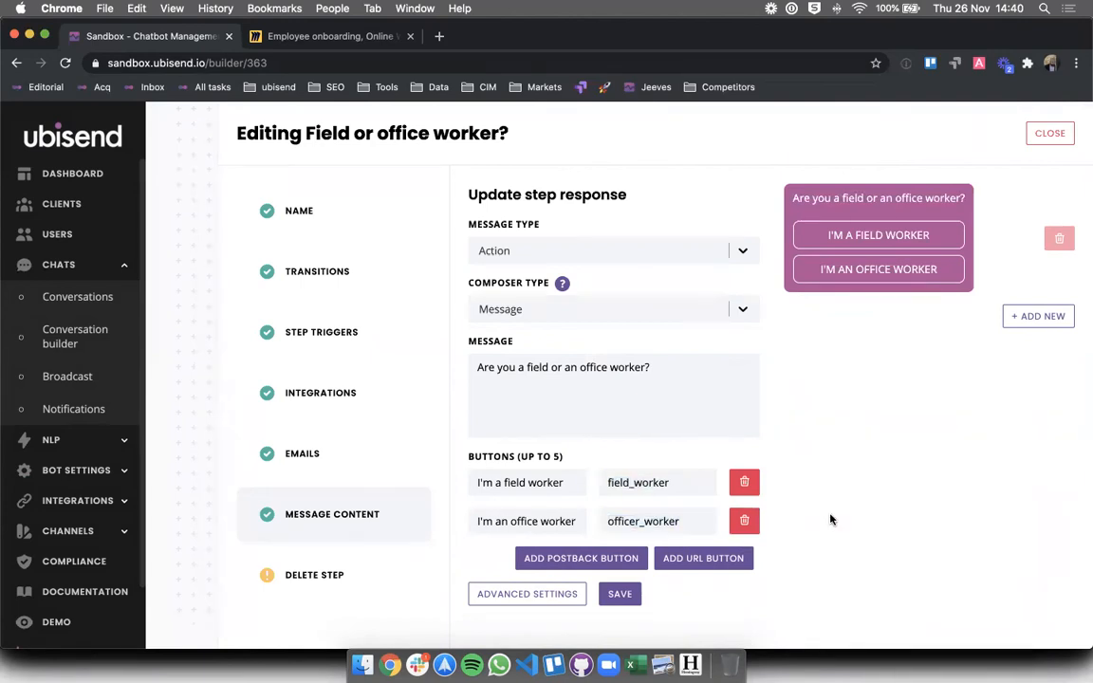
click(620, 595)
click(1049, 134)
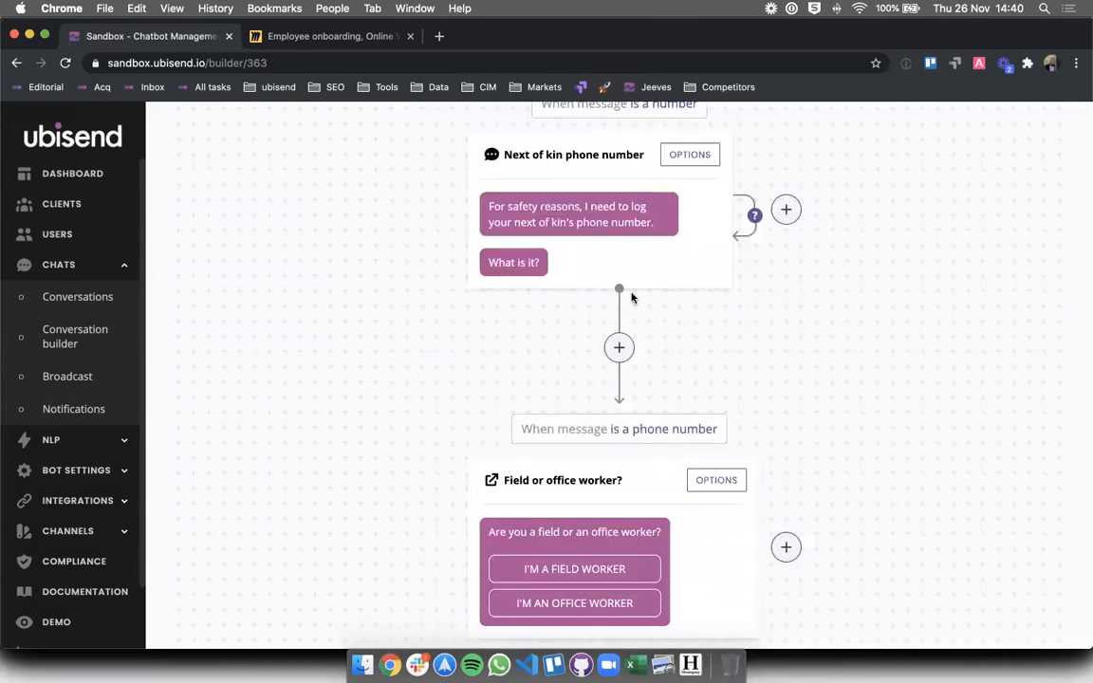
- Scroll the onboarding canvas, then return to the Conversations list via Conversation builder
scroll(276, 419, down, 2)
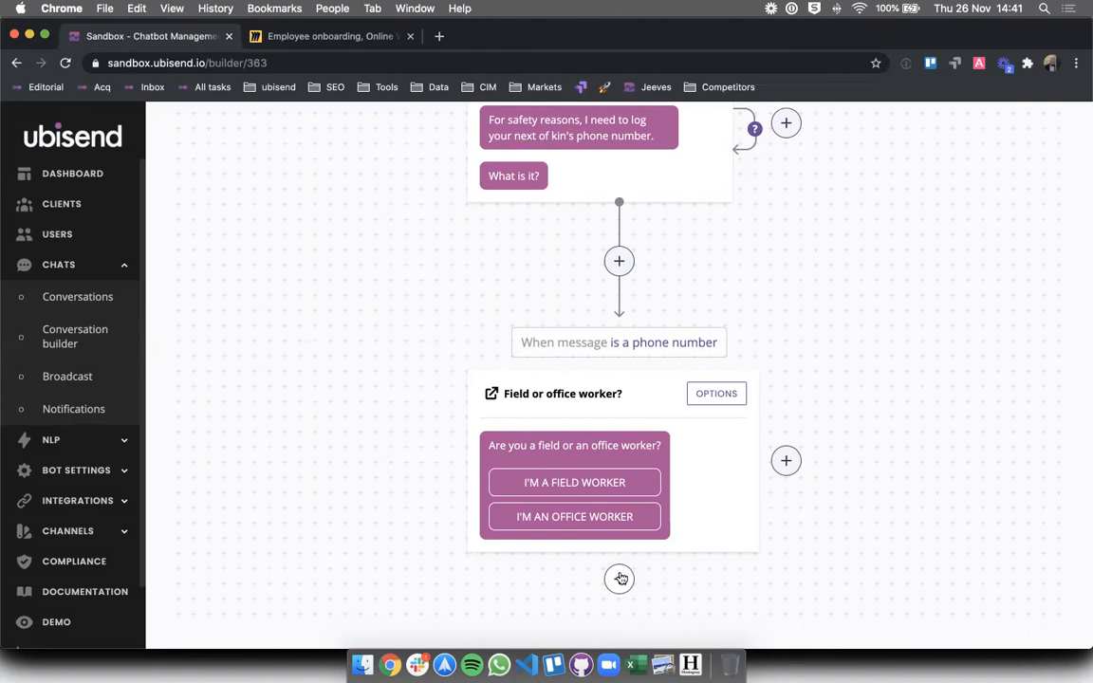
click(71, 339)
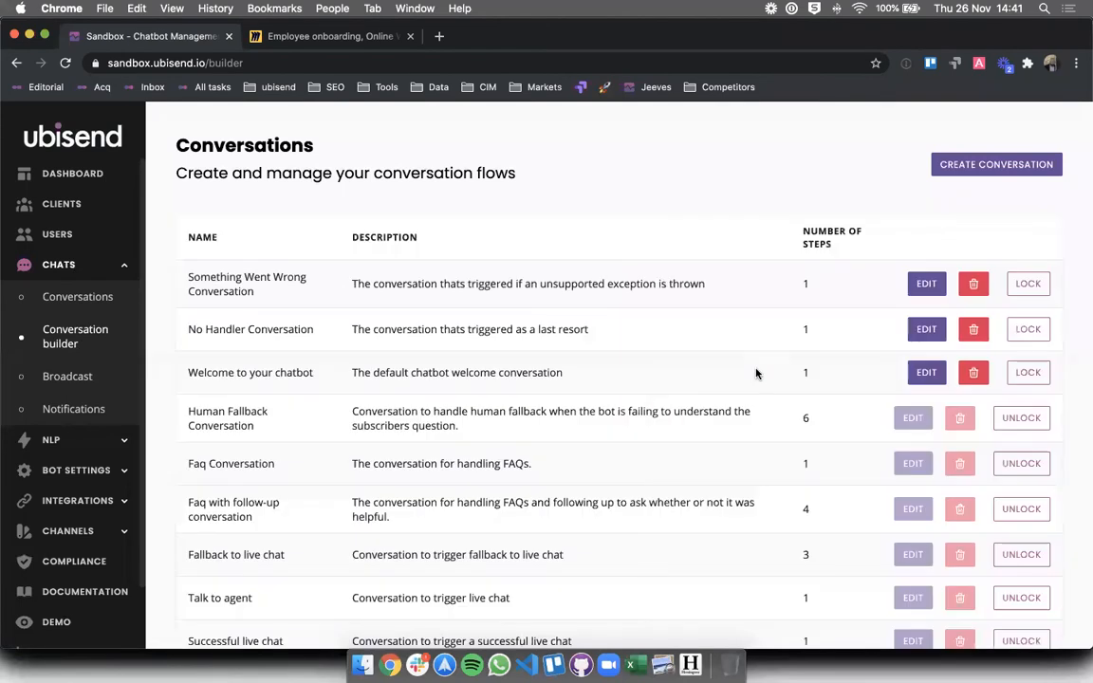
- Create a conversation 'Onboarding a field worker' describing it as onboarding field workers to the company
click(996, 164)
click(739, 197)
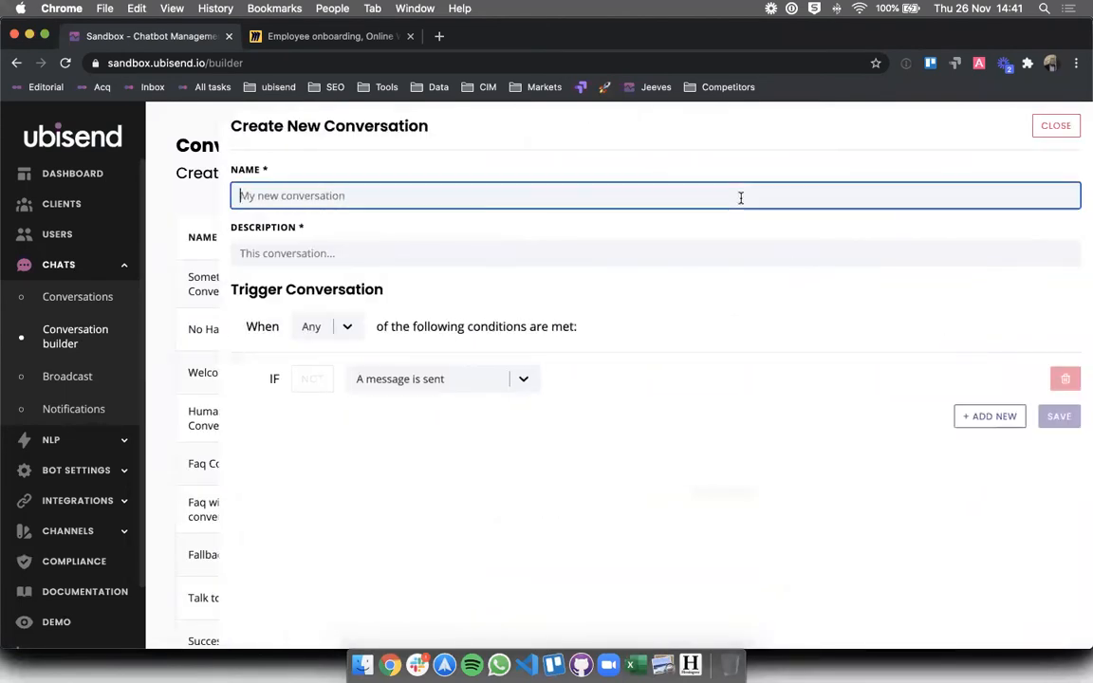
text(Onboarding )
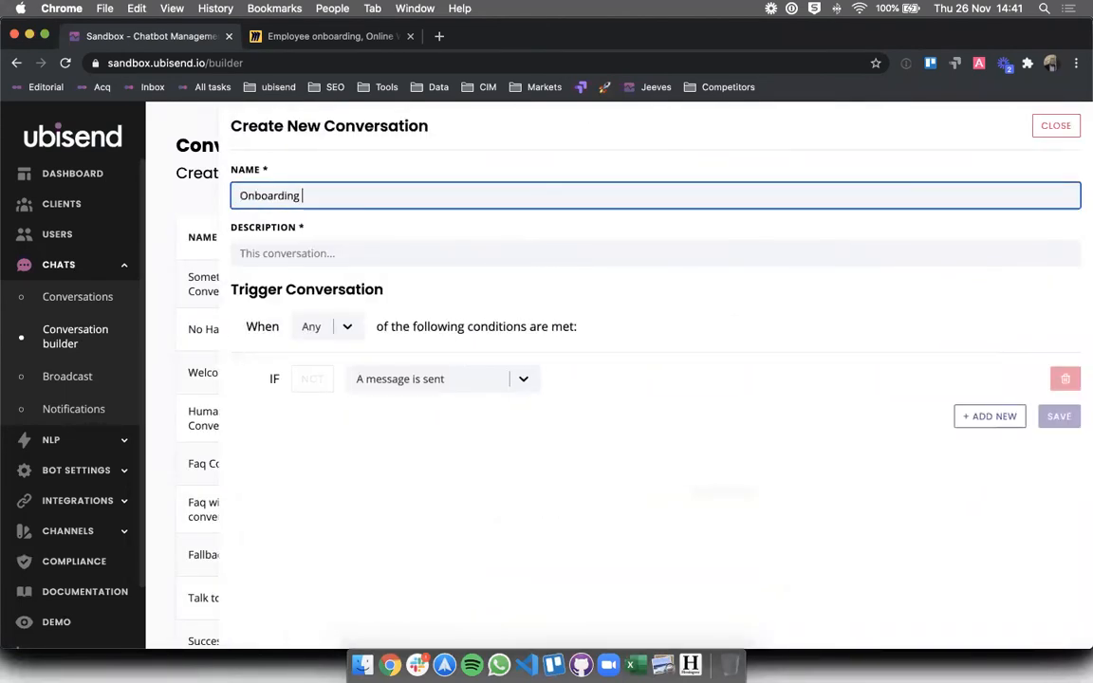
text(a field worker)
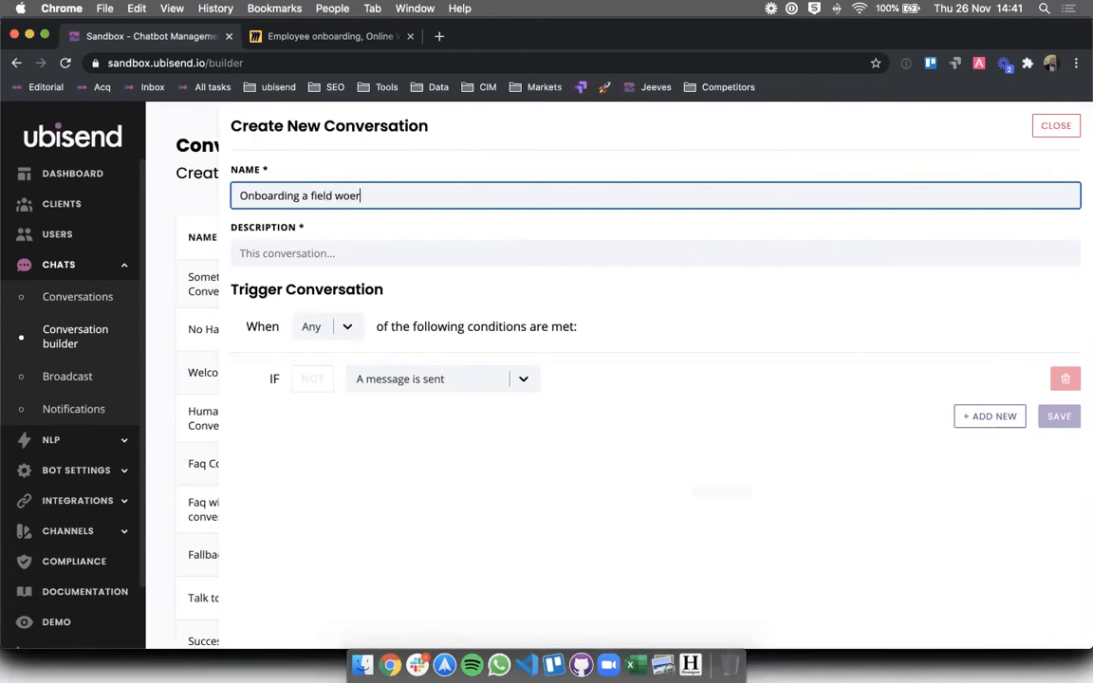
key(Tab)
text(This convers)
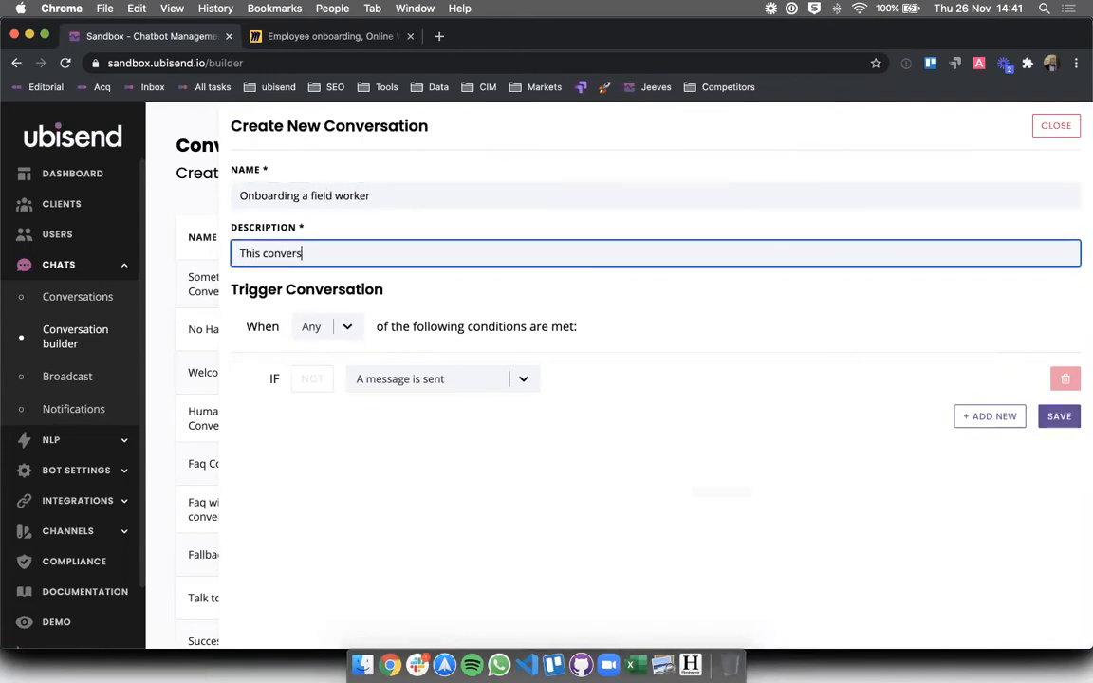
text(ation helps field workers)
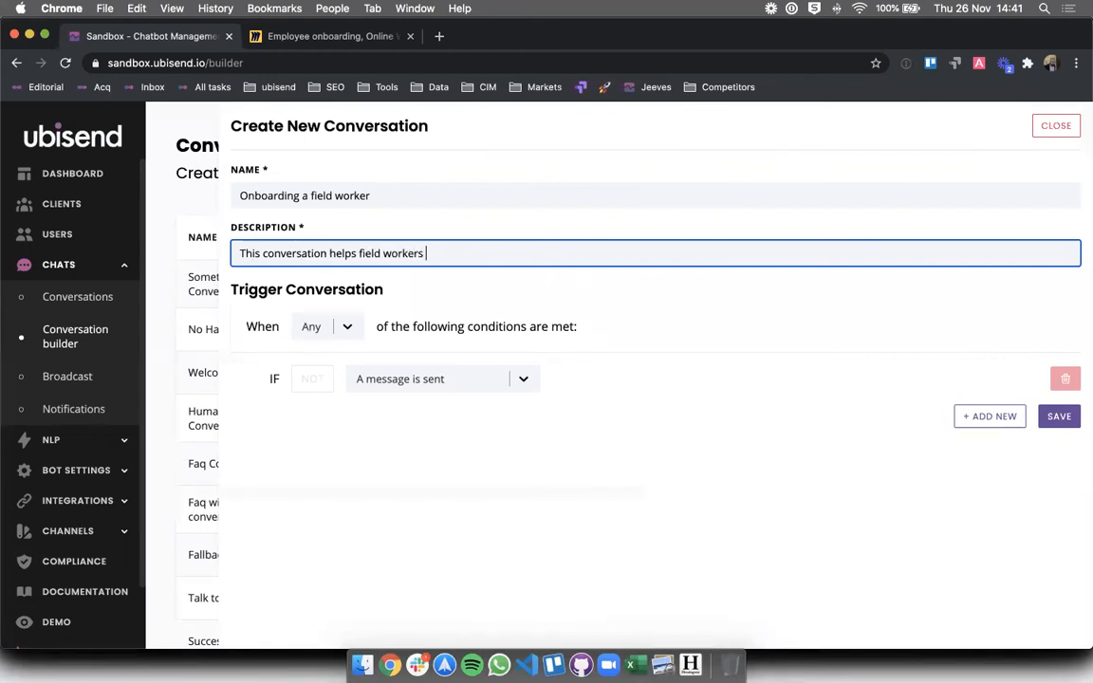
click(359, 253)
text(onboarding)
click(488, 259)
text(to the company.)
click(556, 431)
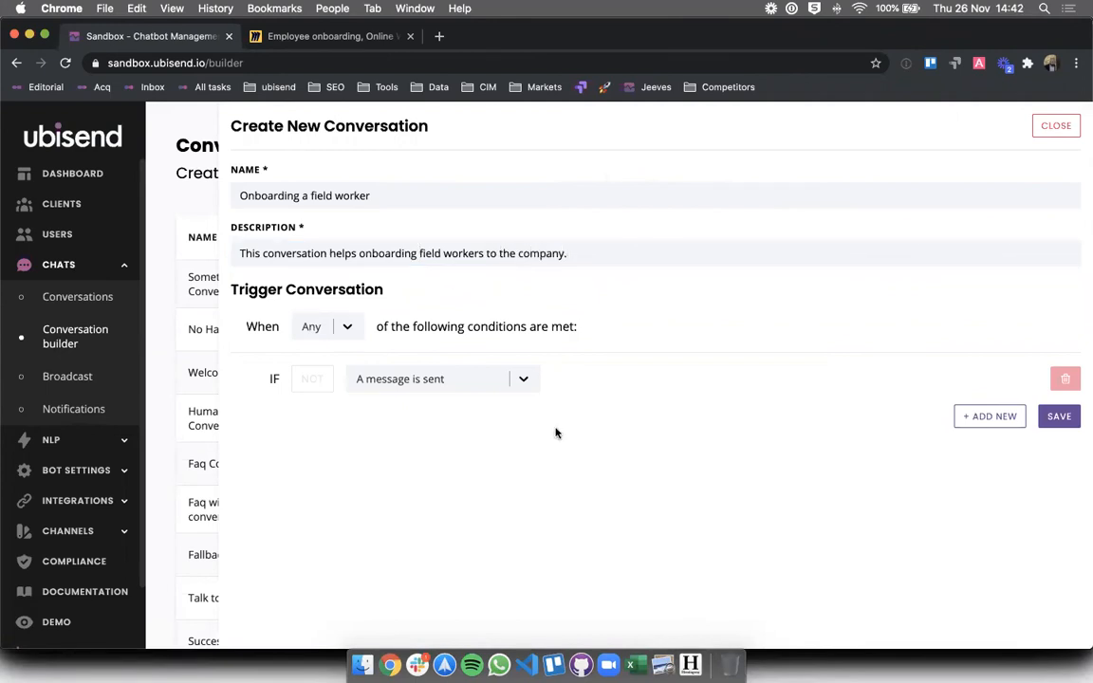
- Set its trigger to Message Equals field_worker and save to open the builder
click(489, 381)
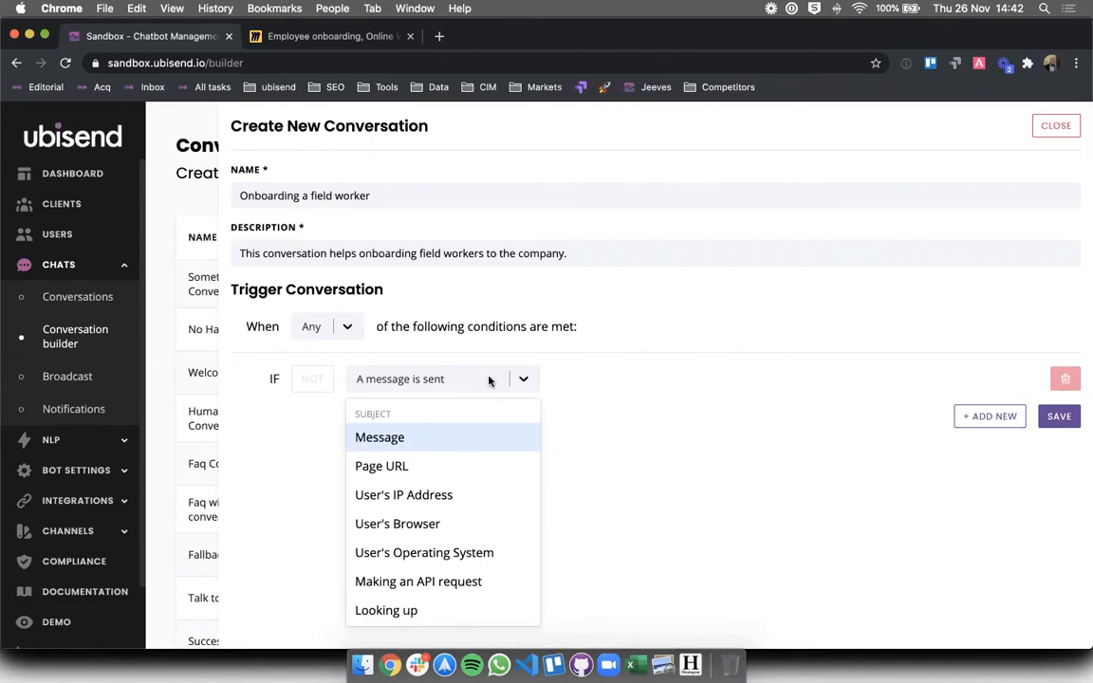
click(435, 438)
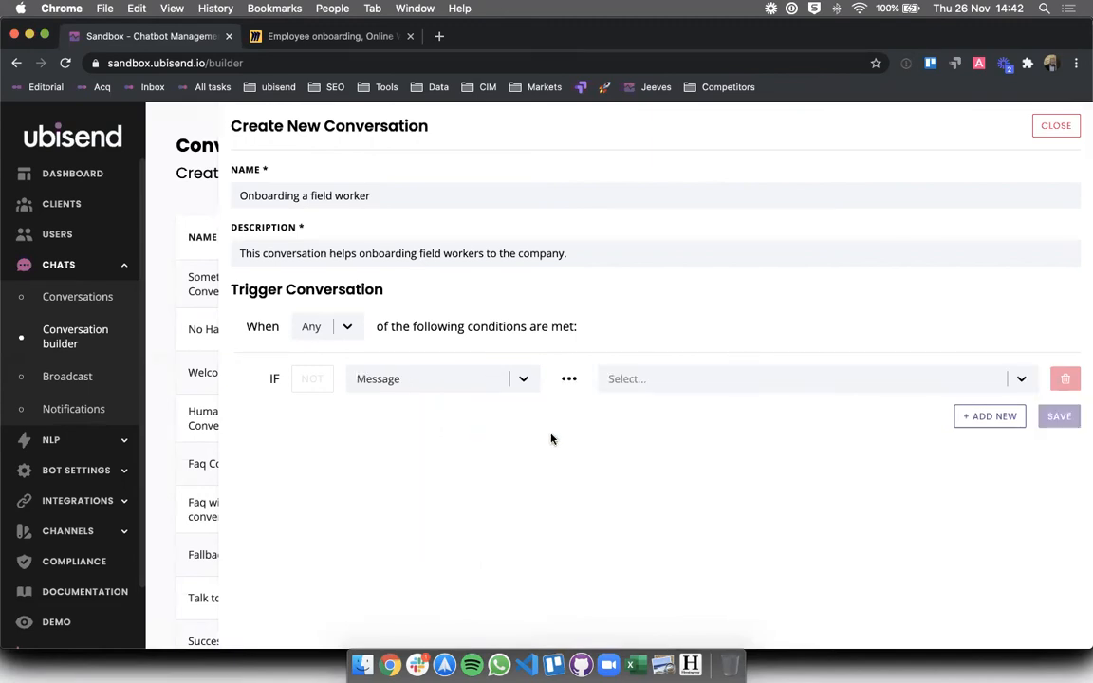
click(607, 382)
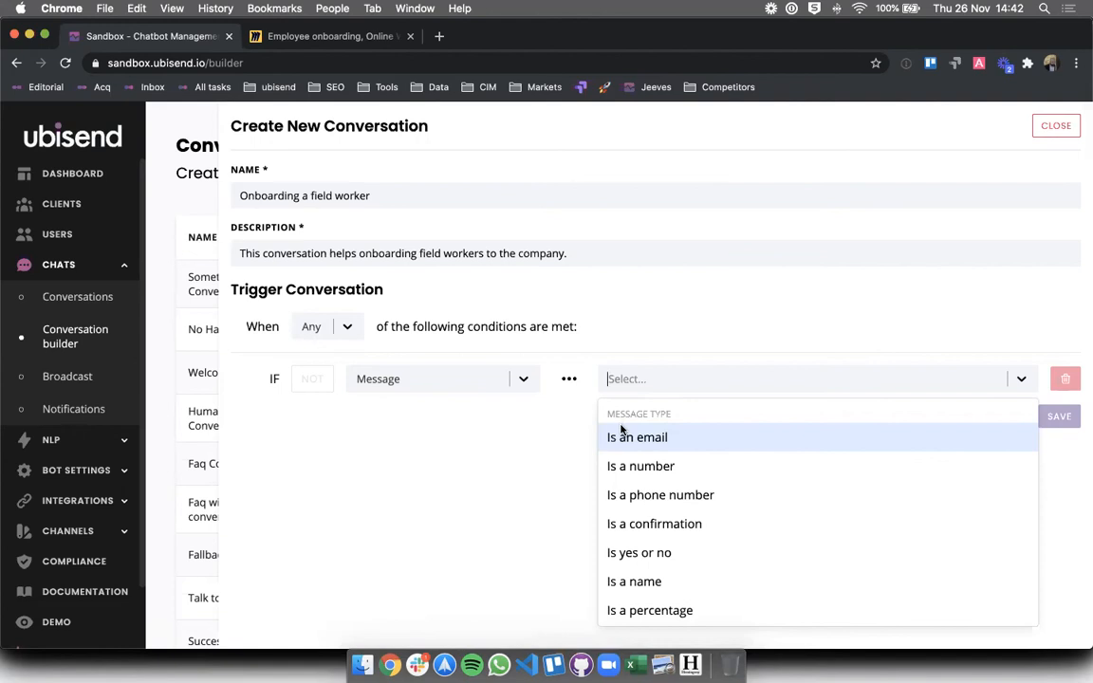
text(equ)
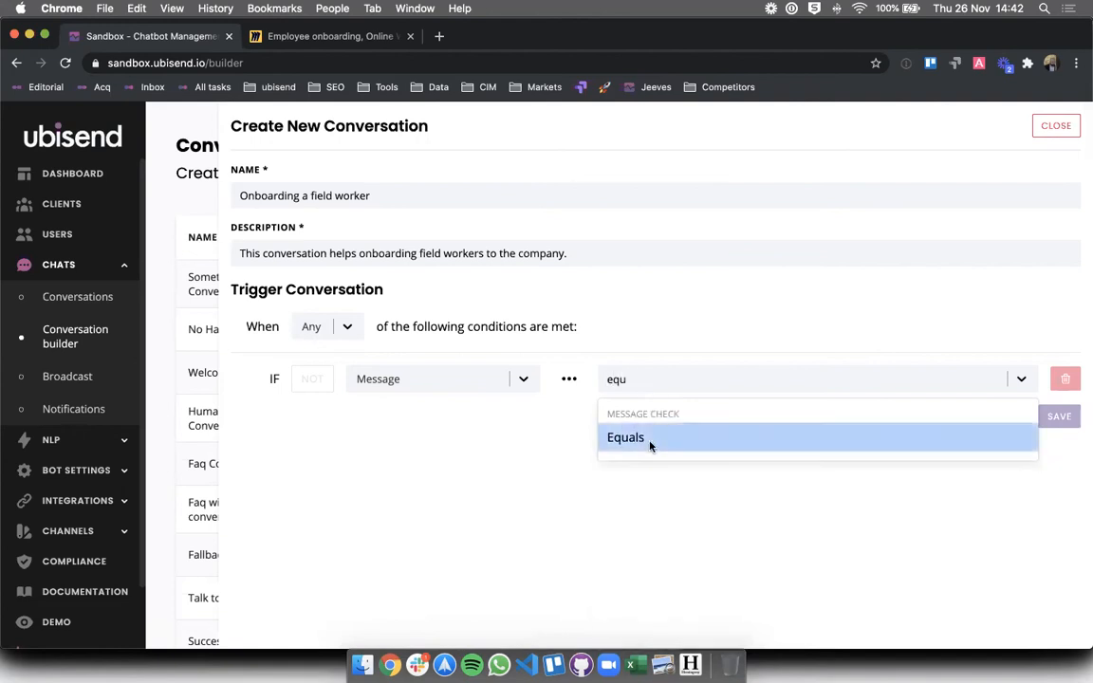
click(651, 446)
click(834, 381)
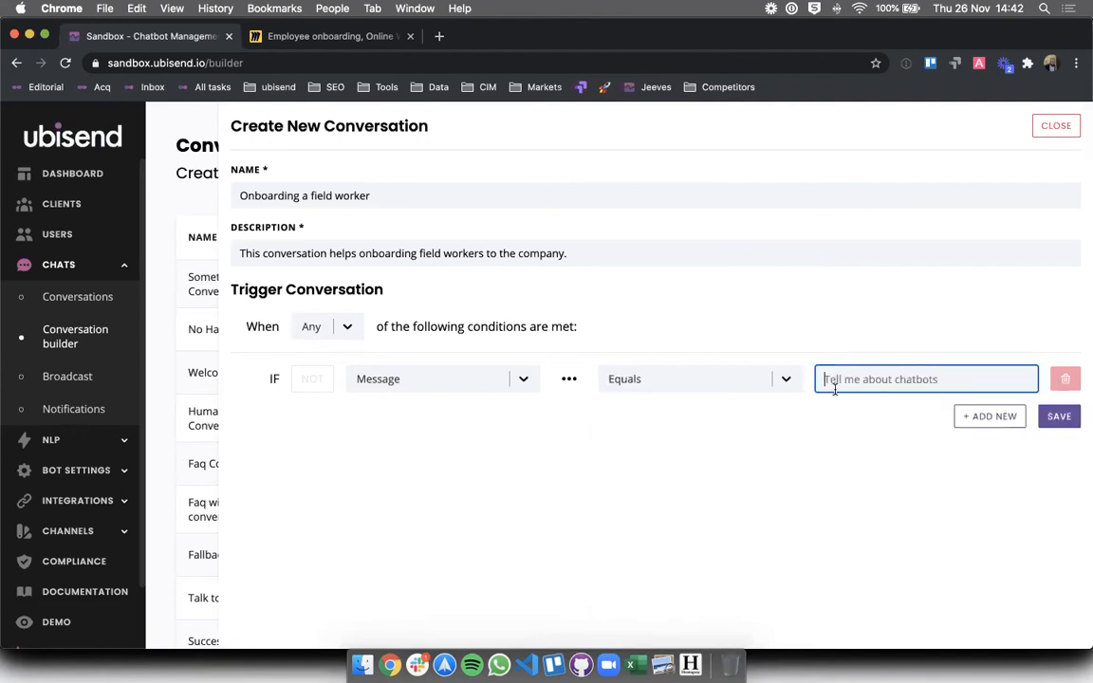
text(field_worker)
click(1047, 414)
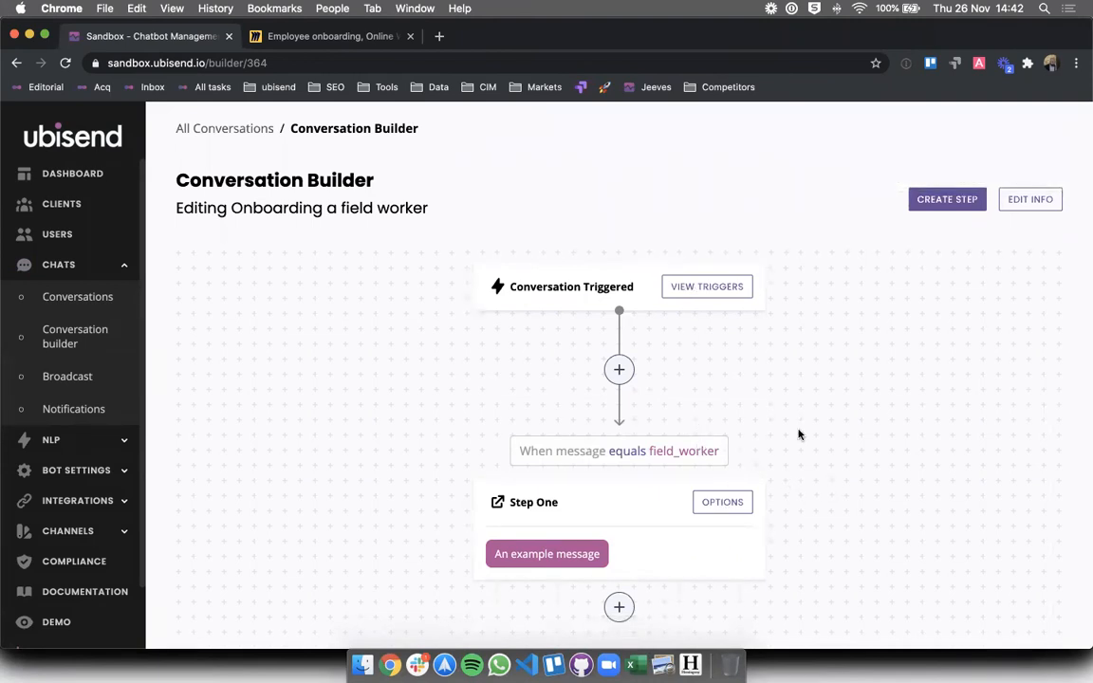
- Rename the field-worker conversation's Step One to 'Welcome'
scroll(799, 435, down, 1)
click(737, 474)
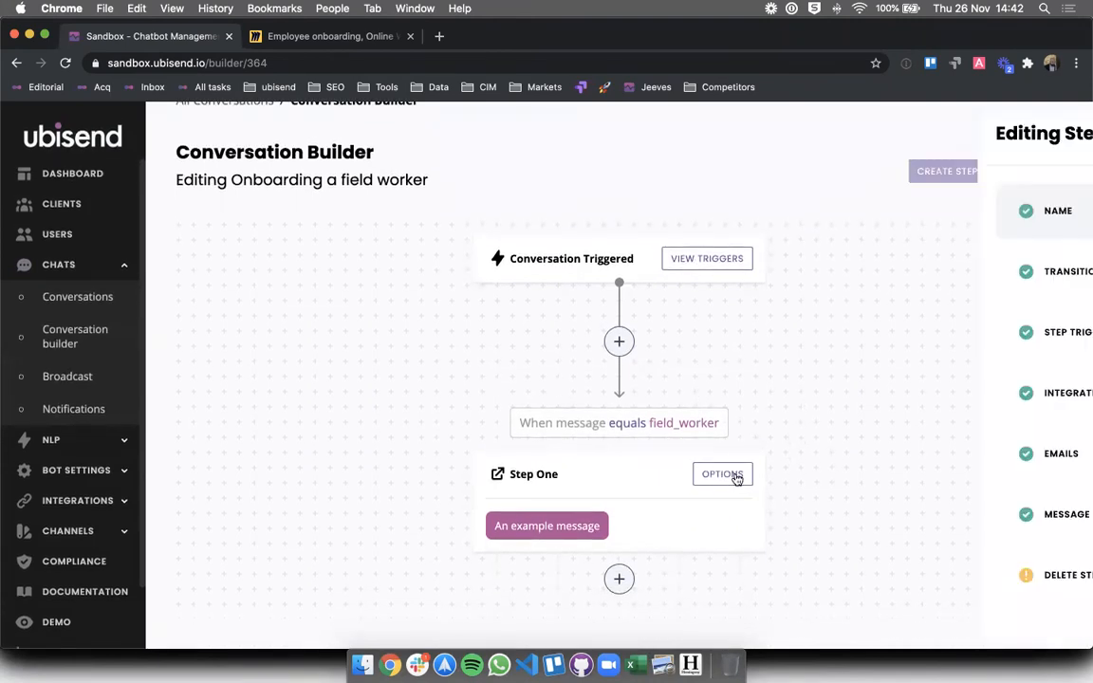
triple_click(575, 249)
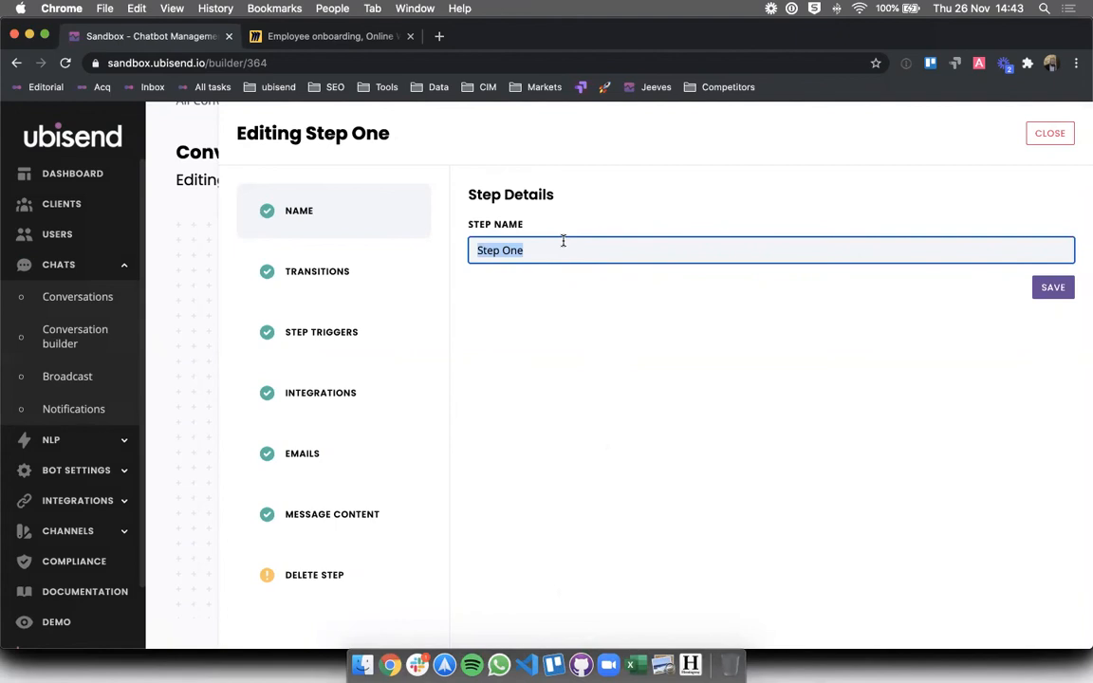
text(We)
key(BackSpace)
text(elcome)
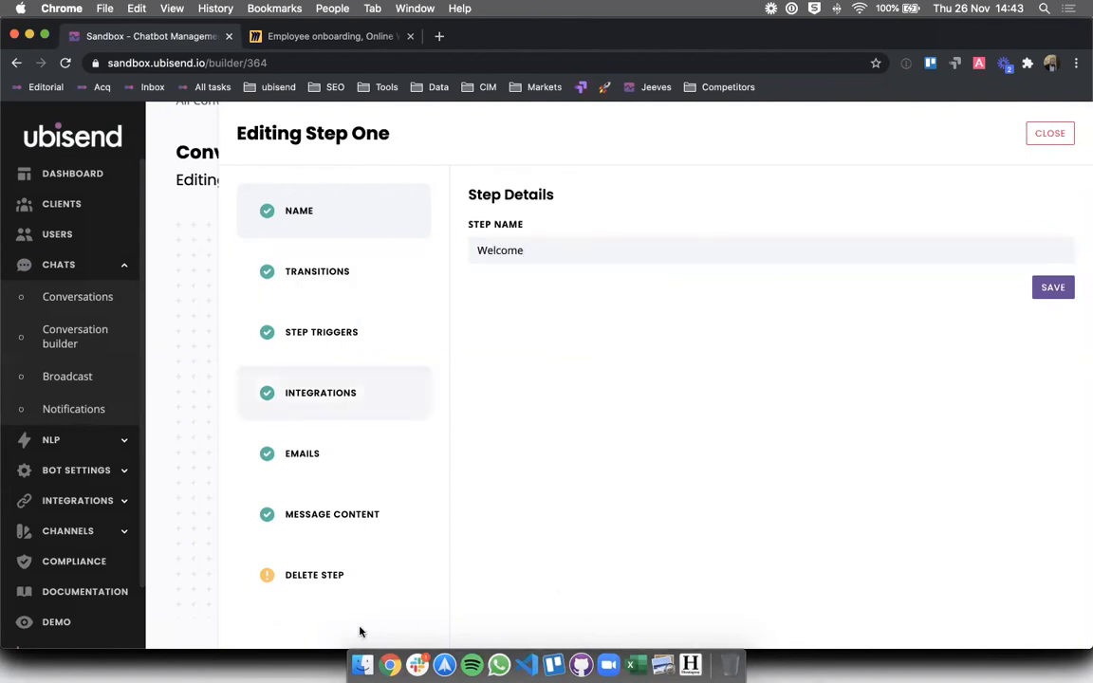
click(422, 517)
- Replace the example message with 'Ok, great to have you.'
double_click(552, 378)
triple_click(553, 378)
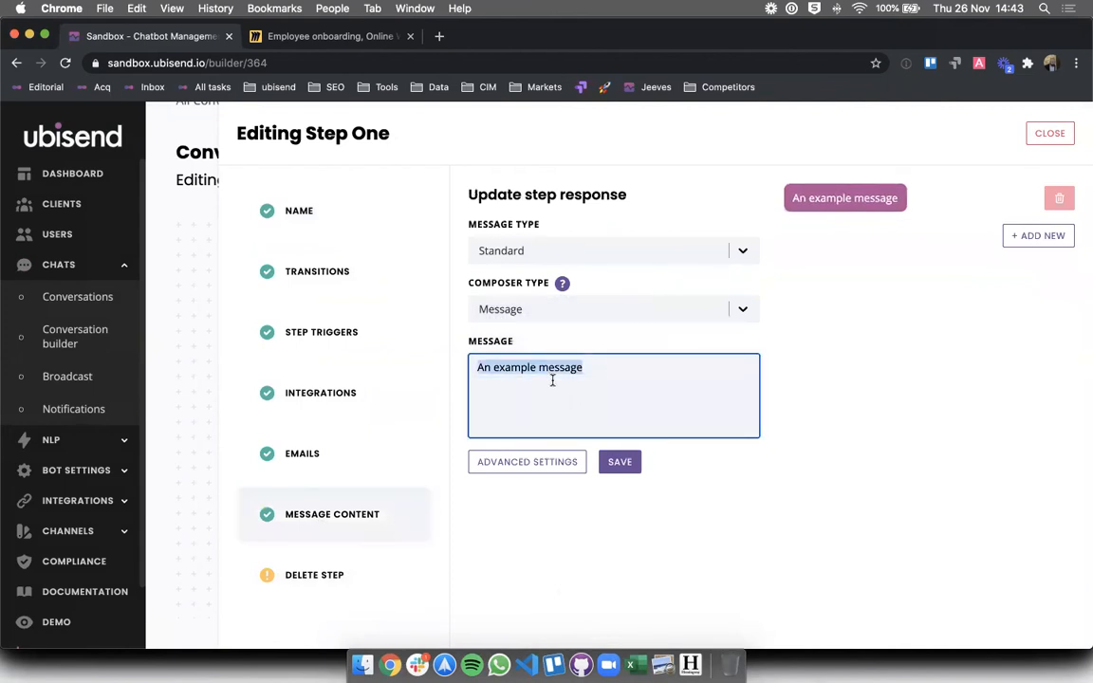
text(Ok, g)
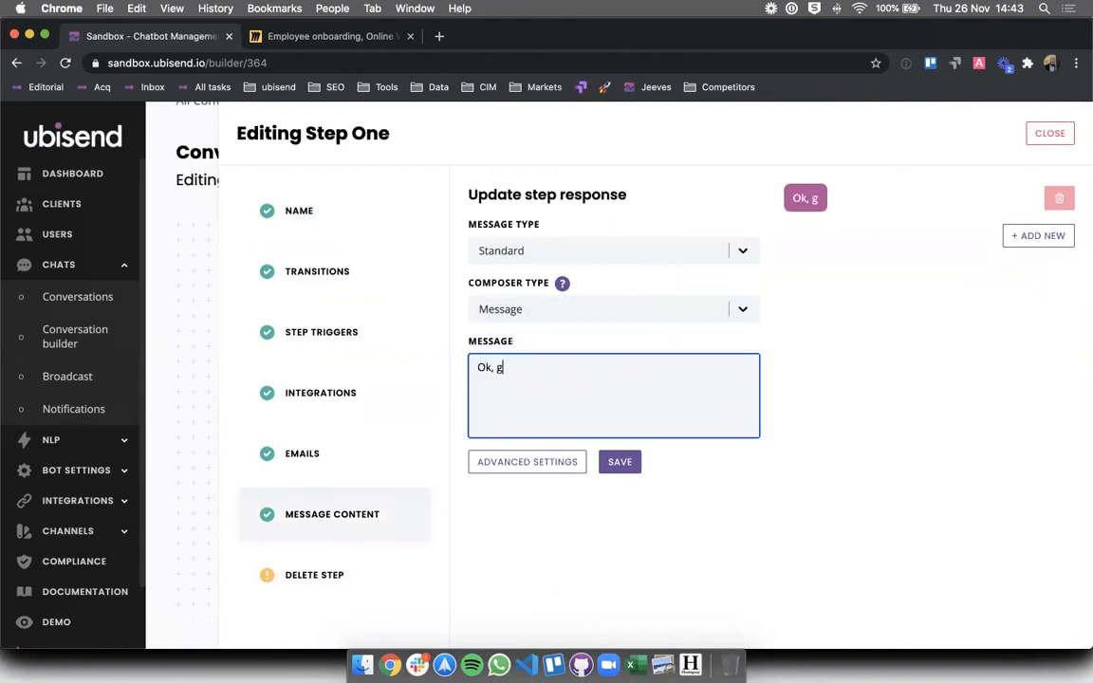
text(reat to have you.)
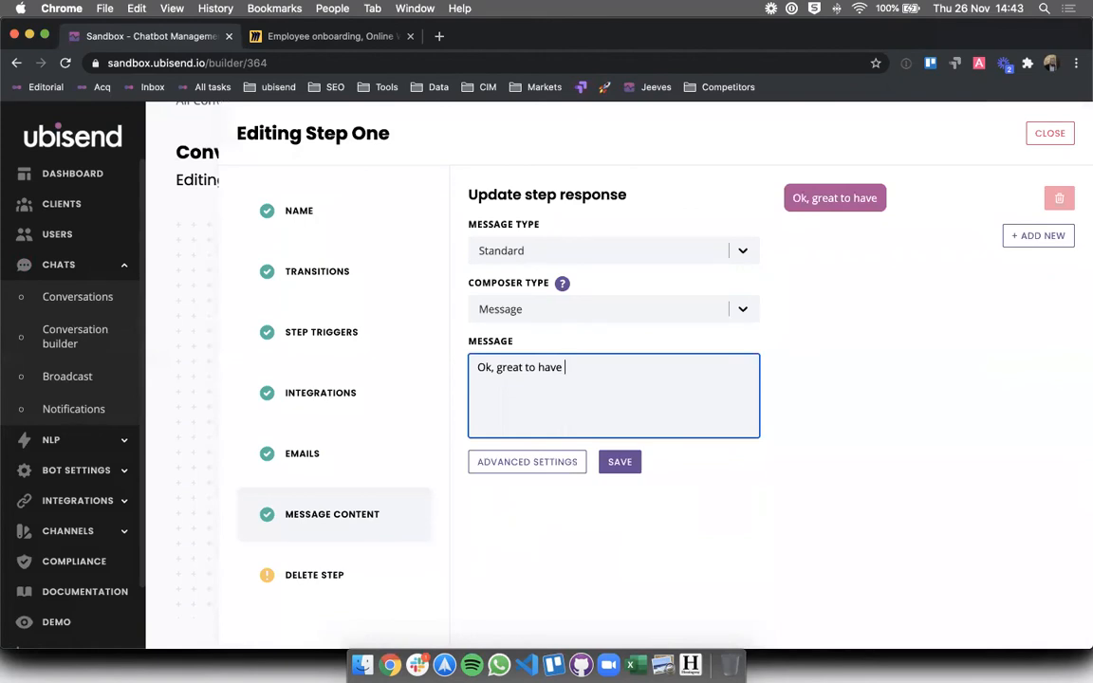
- Add 'Please watch this health and safety video before going out in the field.' plus a blank third message
click(1008, 233)
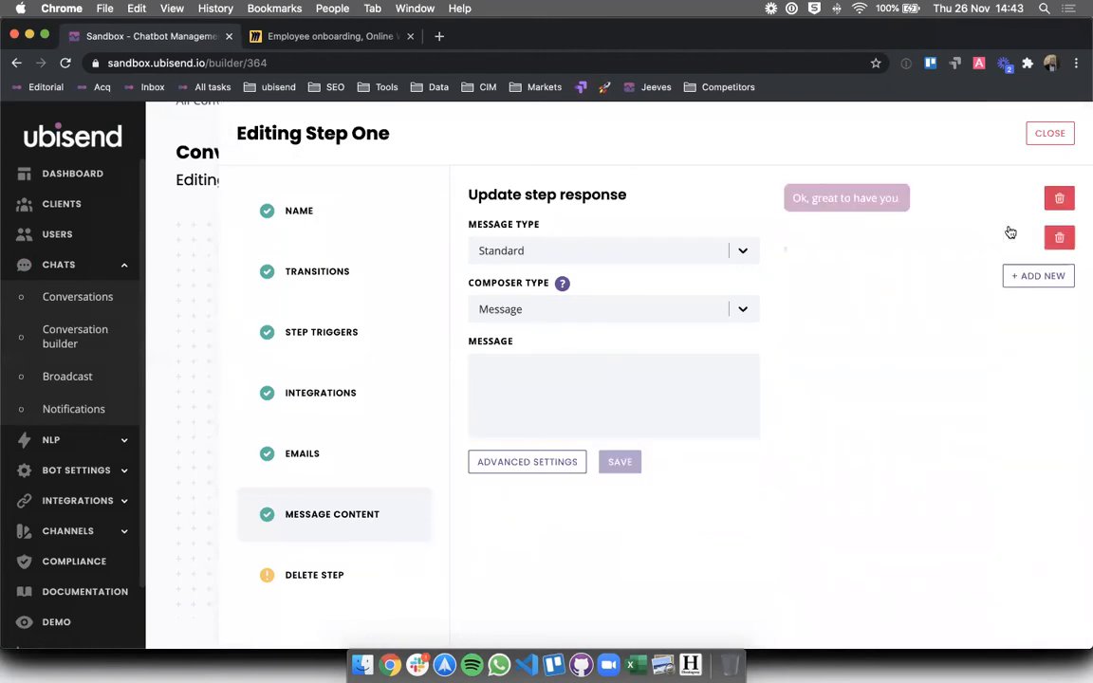
click(586, 362)
text(PLe)
key(BackSpace)
key(BackSpace)
text(lease watch this )
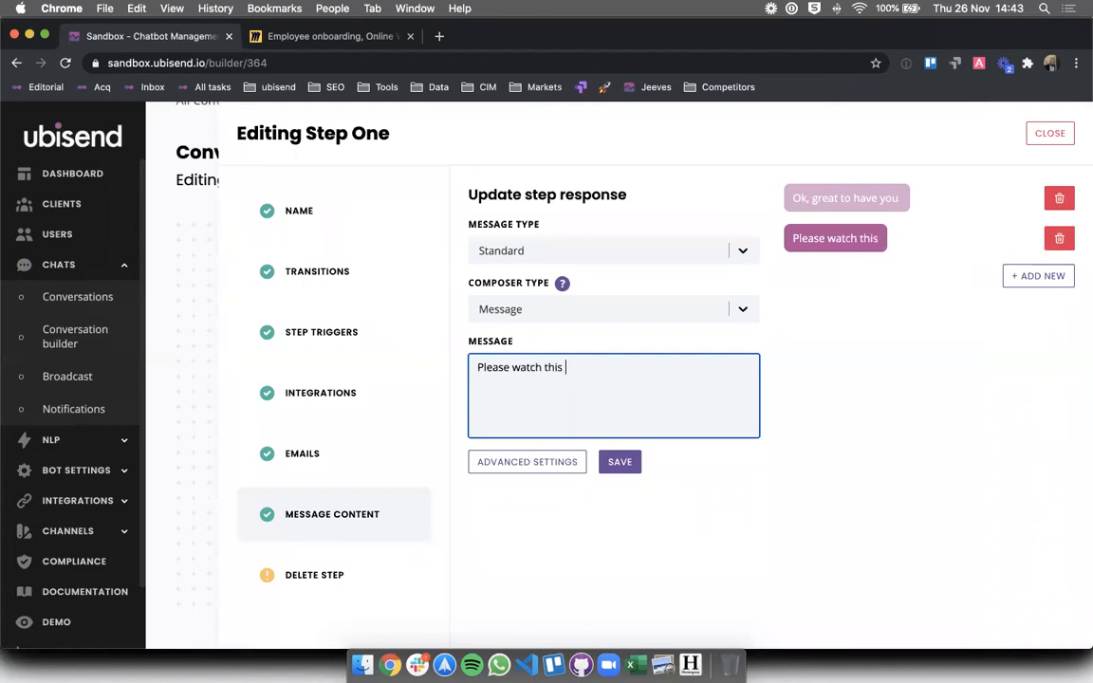
text(health and)
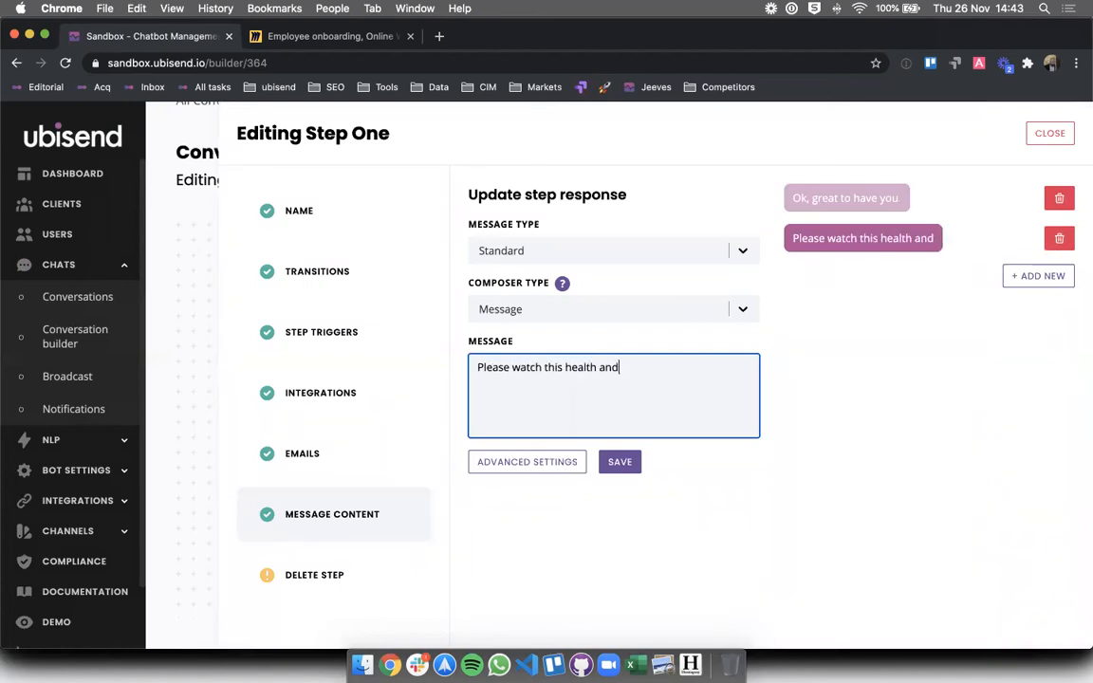
text( safety video before going out in the field.)
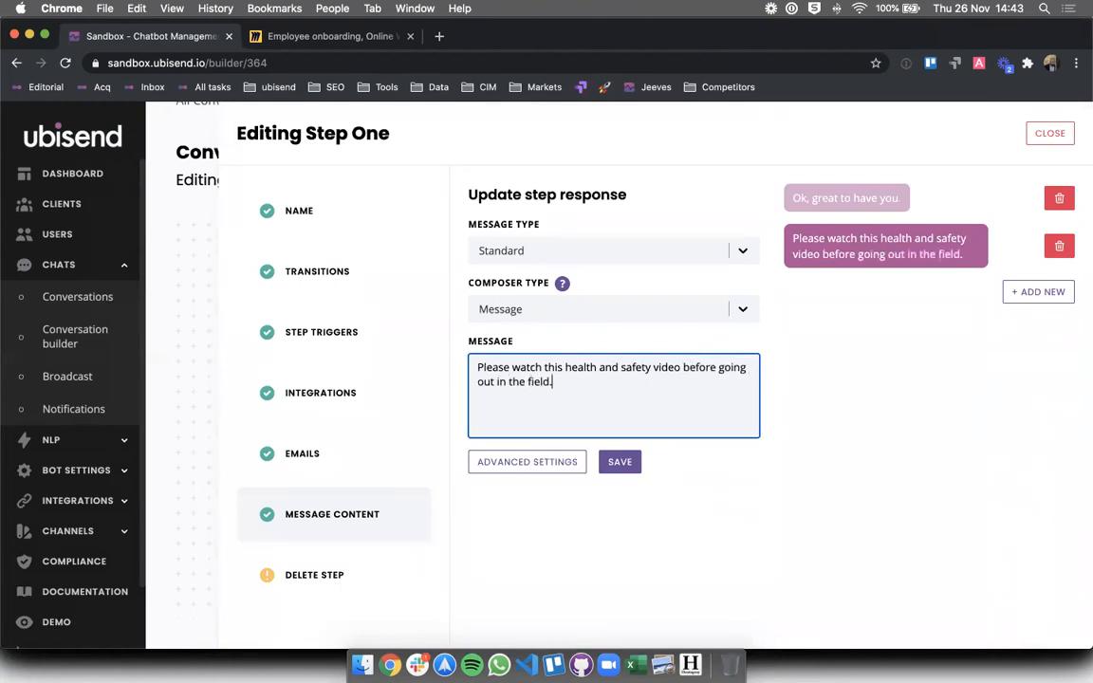
click(1024, 296)
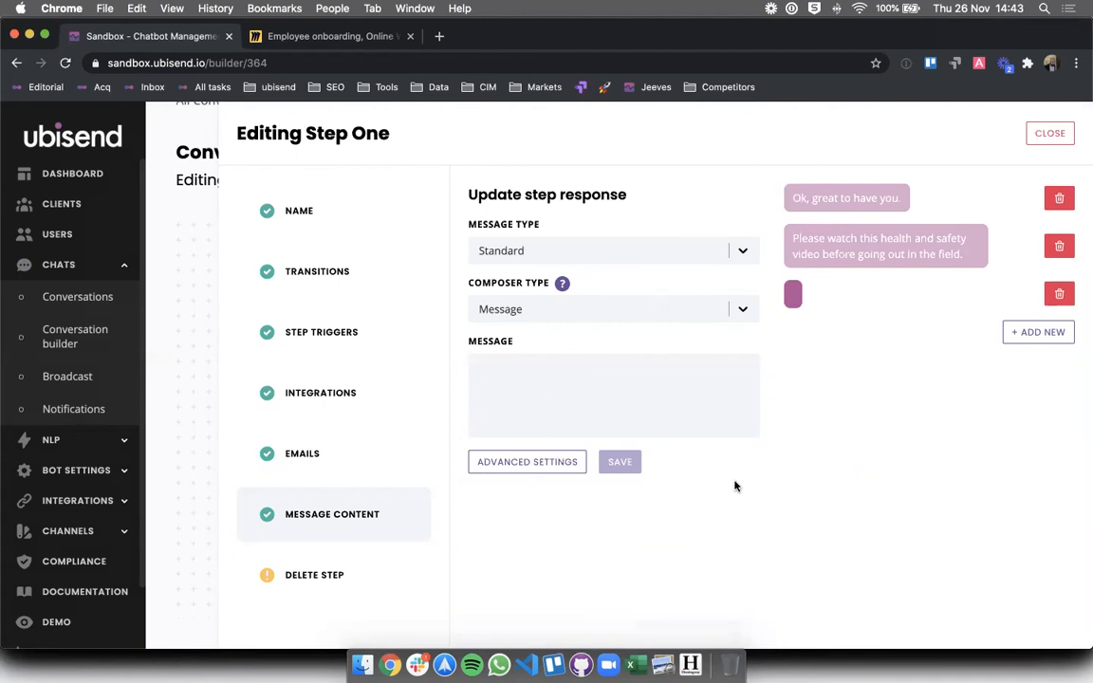
- Make the third message a Video with the pasted YouTube URL, caption 'Don't skip this!', and save
click(670, 407)
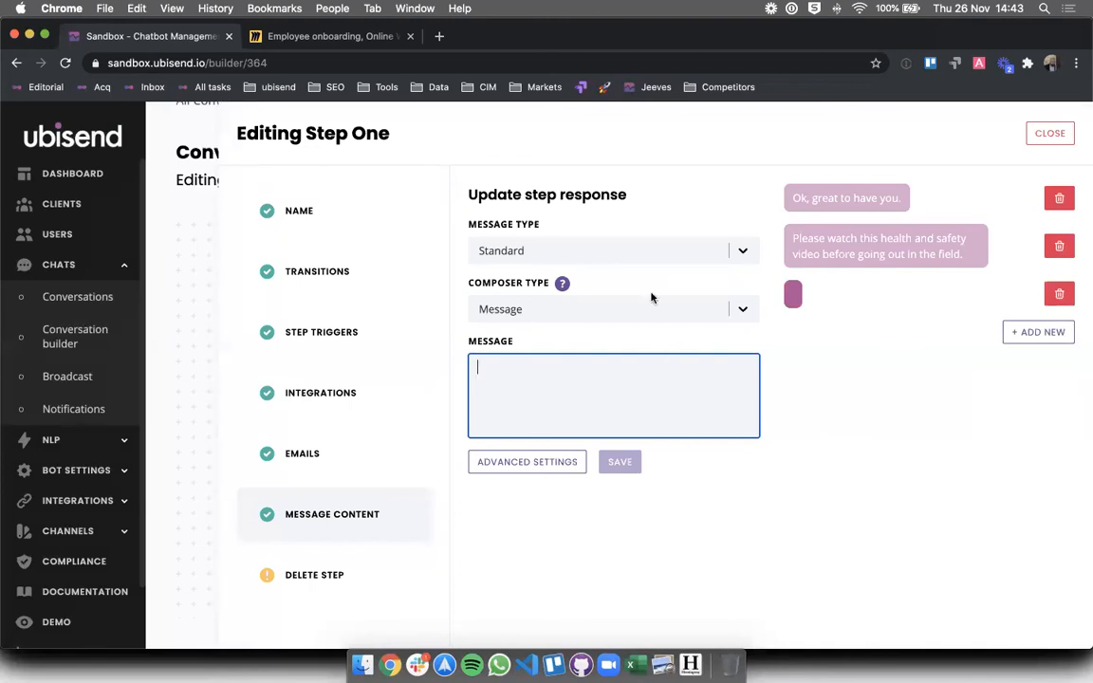
click(629, 250)
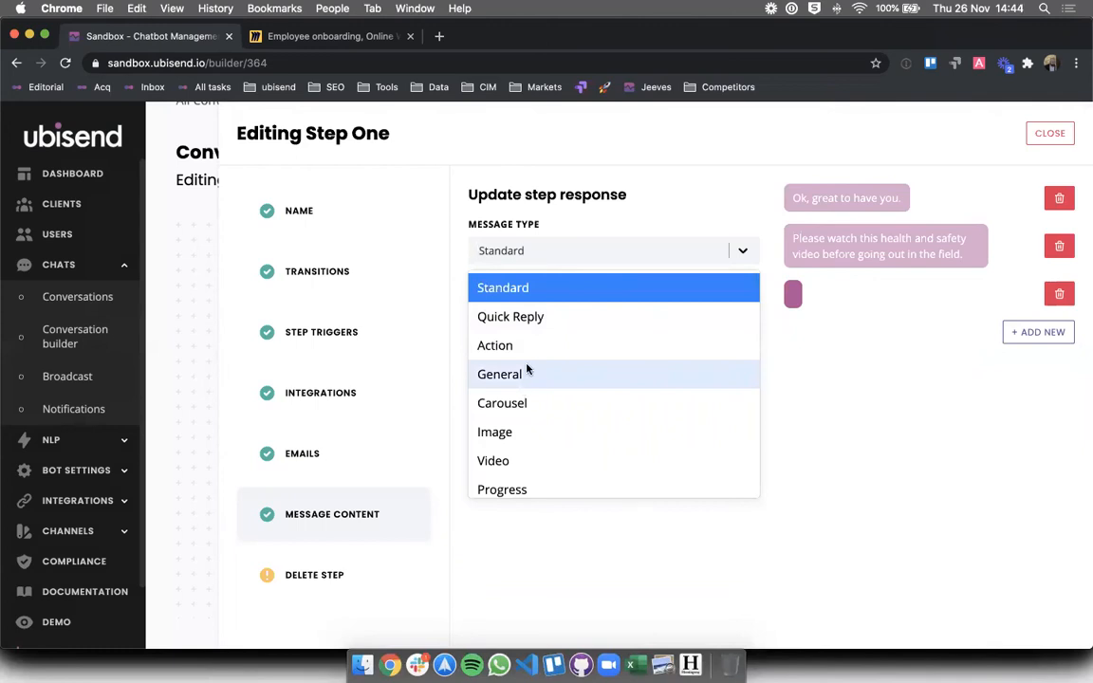
click(525, 461)
click(533, 415)
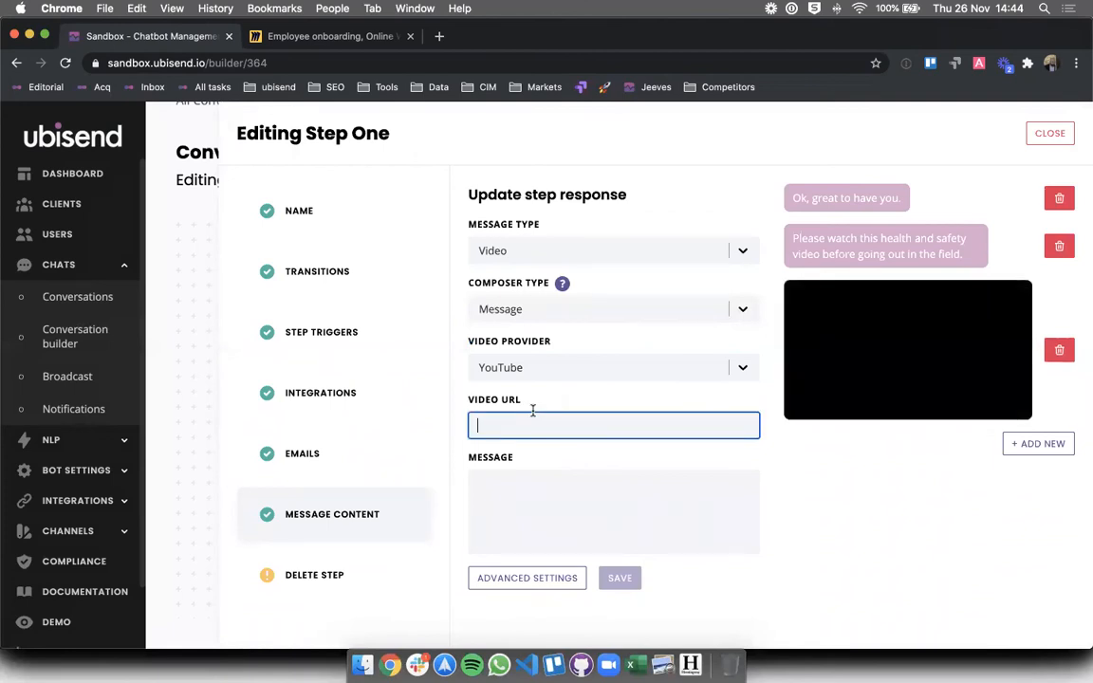
text(https://www.youtube.com/watch?v=v2FNbuPR01Y)
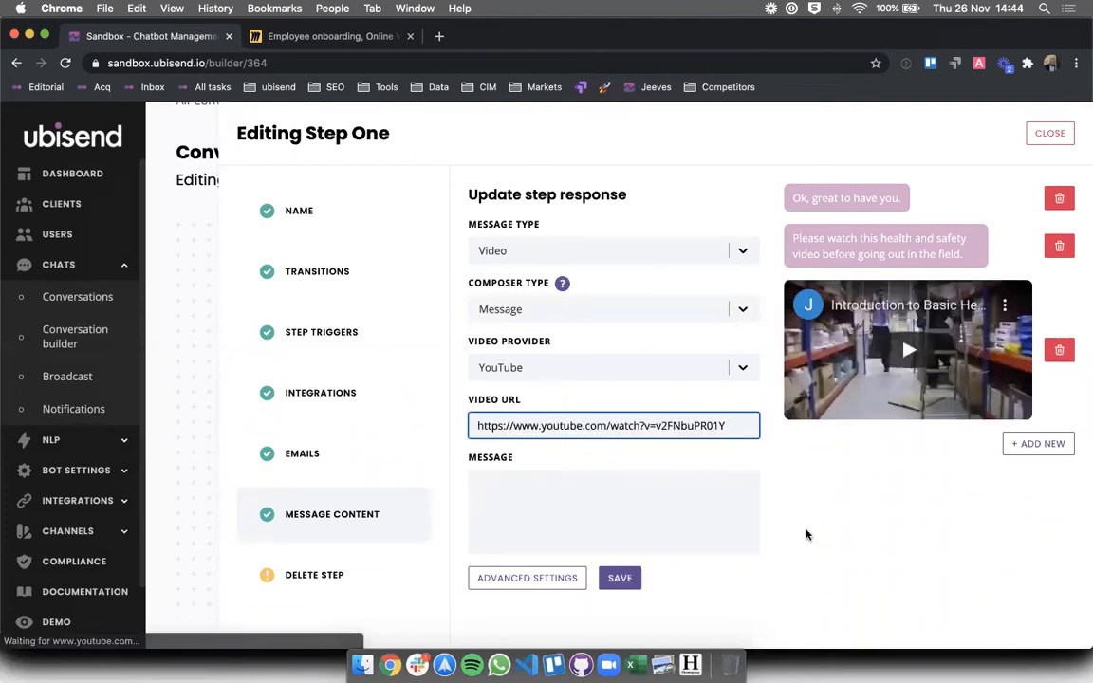
click(634, 498)
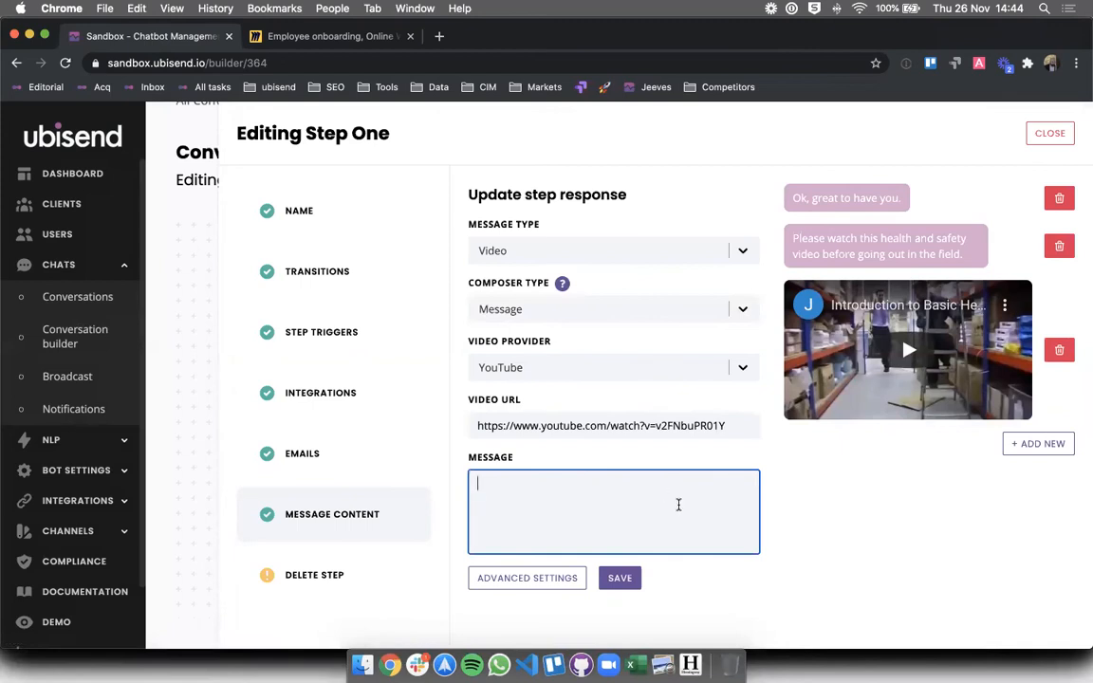
text(Din)
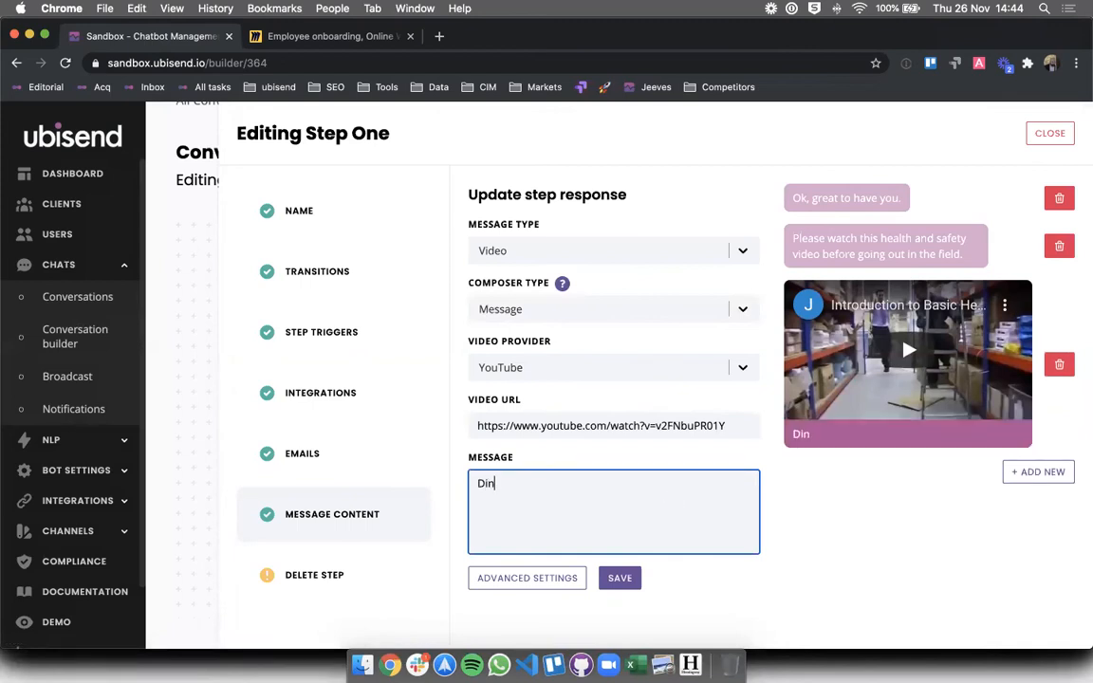
key(BackSpace)
key(BackSpace)
text(on't skip this!)
click(775, 535)
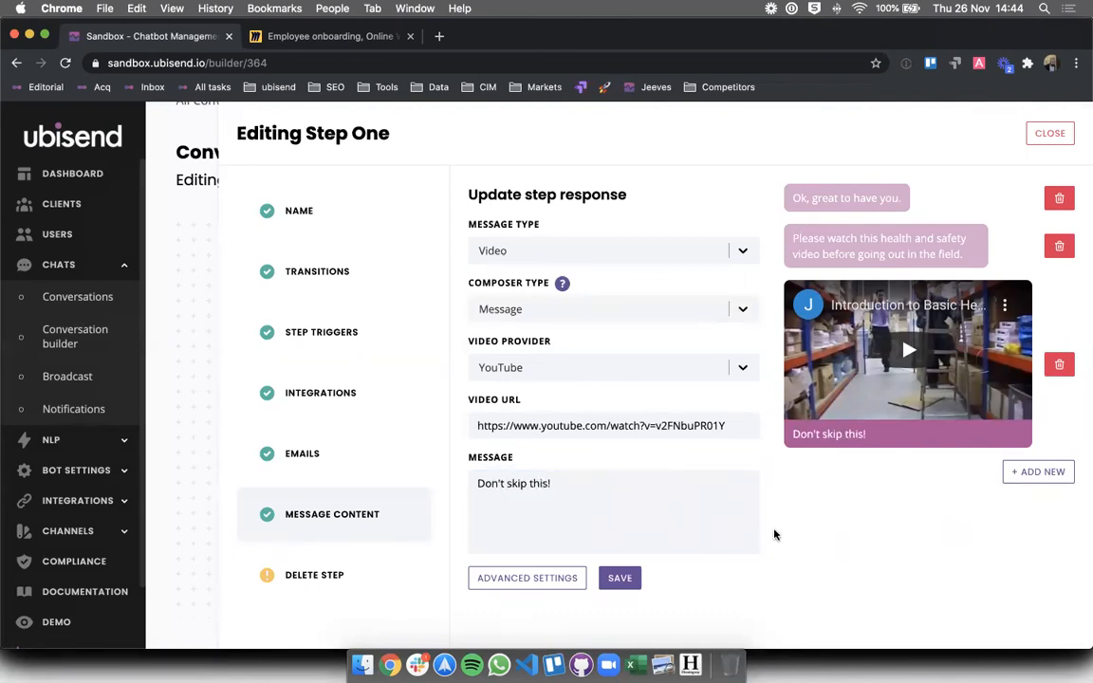
click(638, 579)
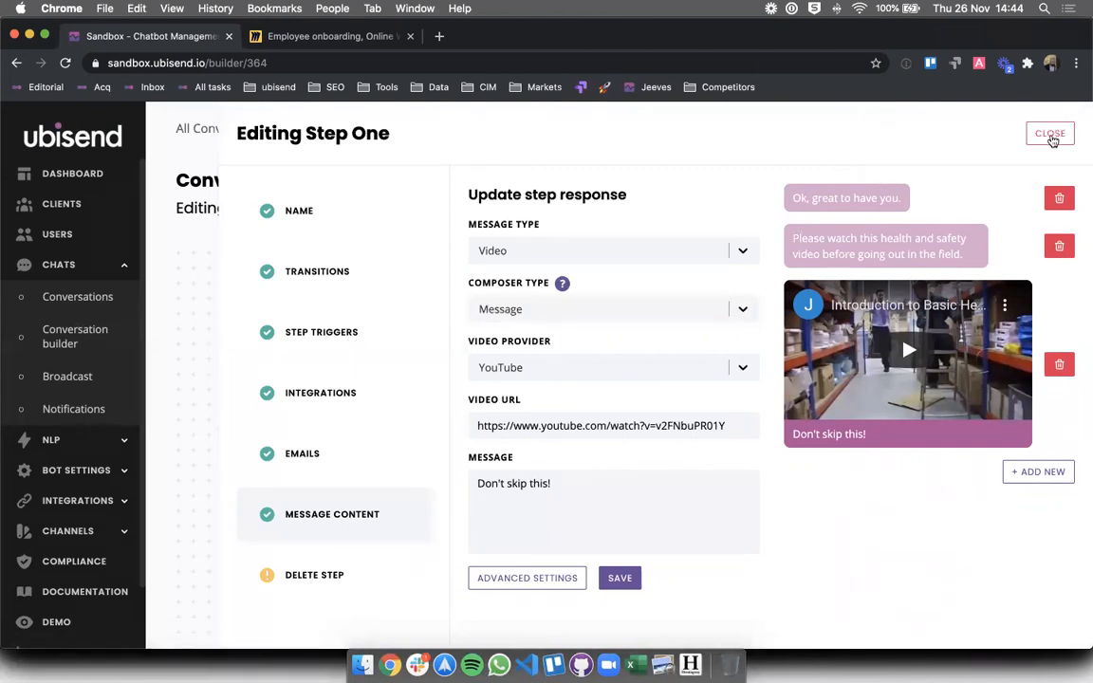
- Close the step editor and scroll the canvas to review Step One's greeting, prompt and video
click(1051, 135)
scroll(650, 313, down, 5)
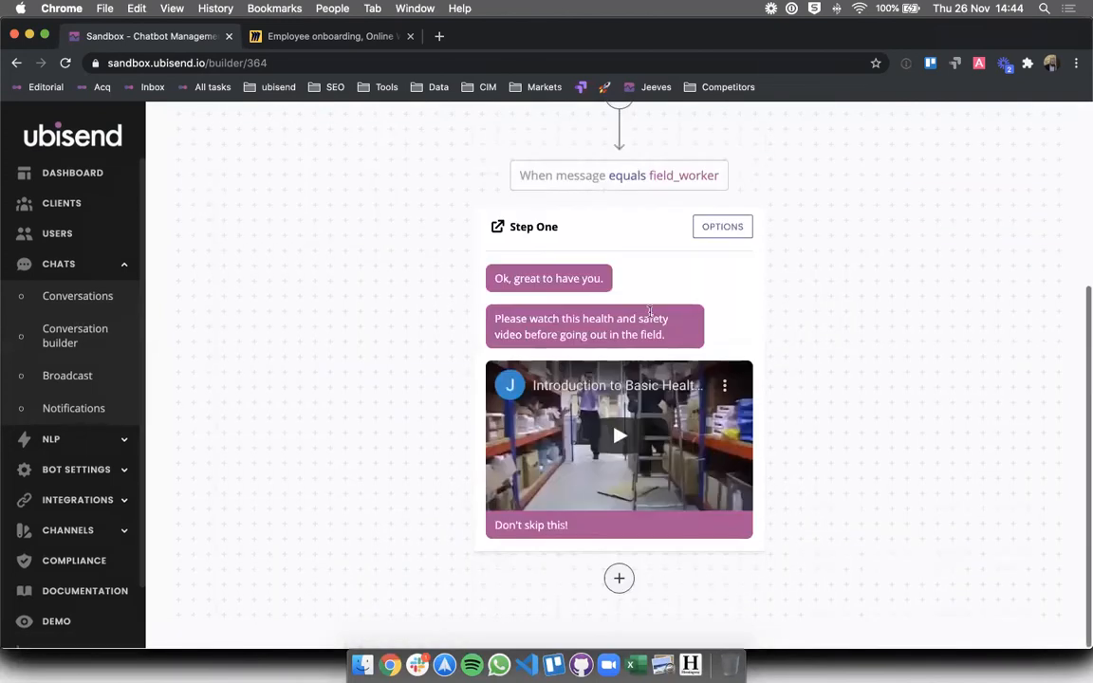
scroll(649, 313, up, 2)
scroll(650, 313, down, 2)
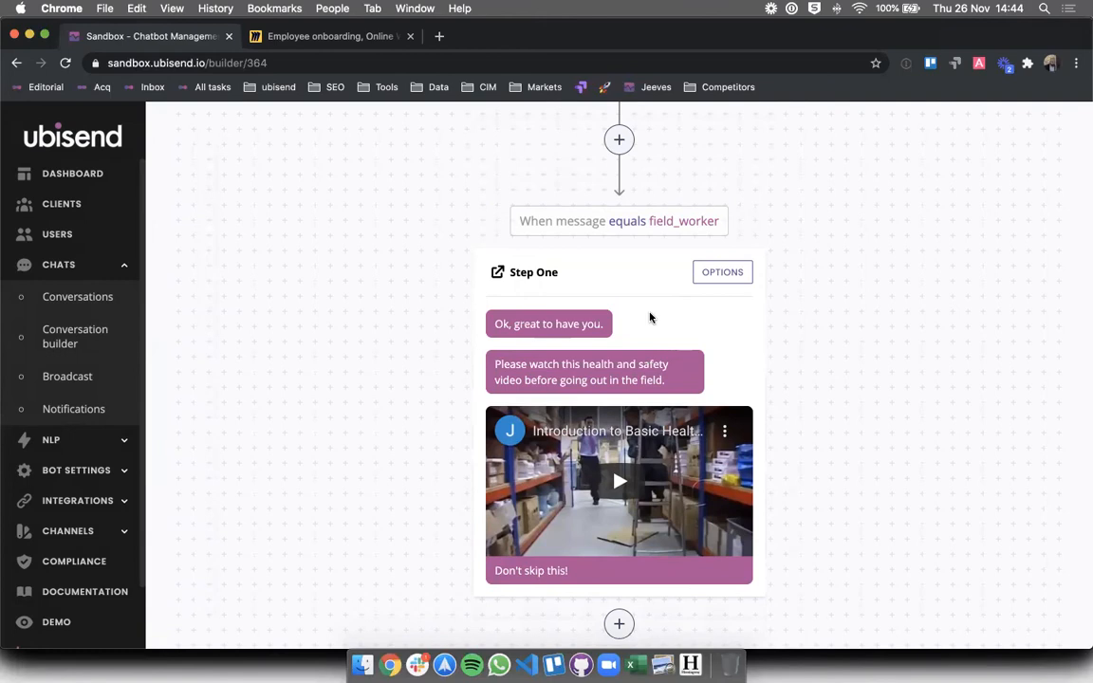
scroll(650, 318, down, 1)
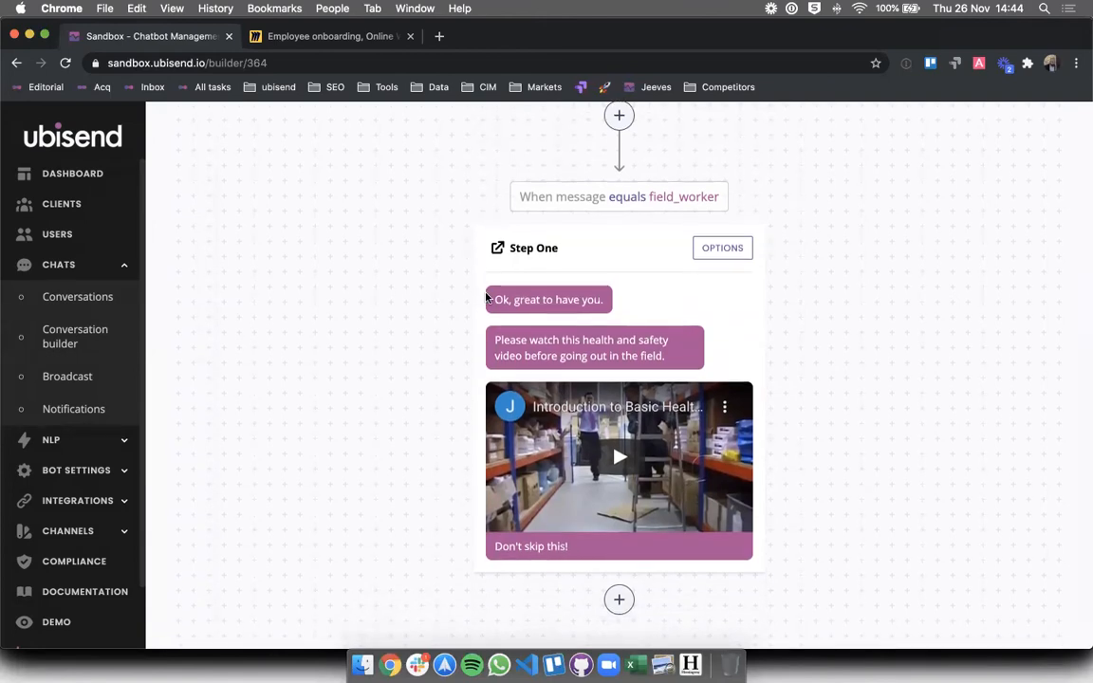
drag(487, 297, 633, 325)
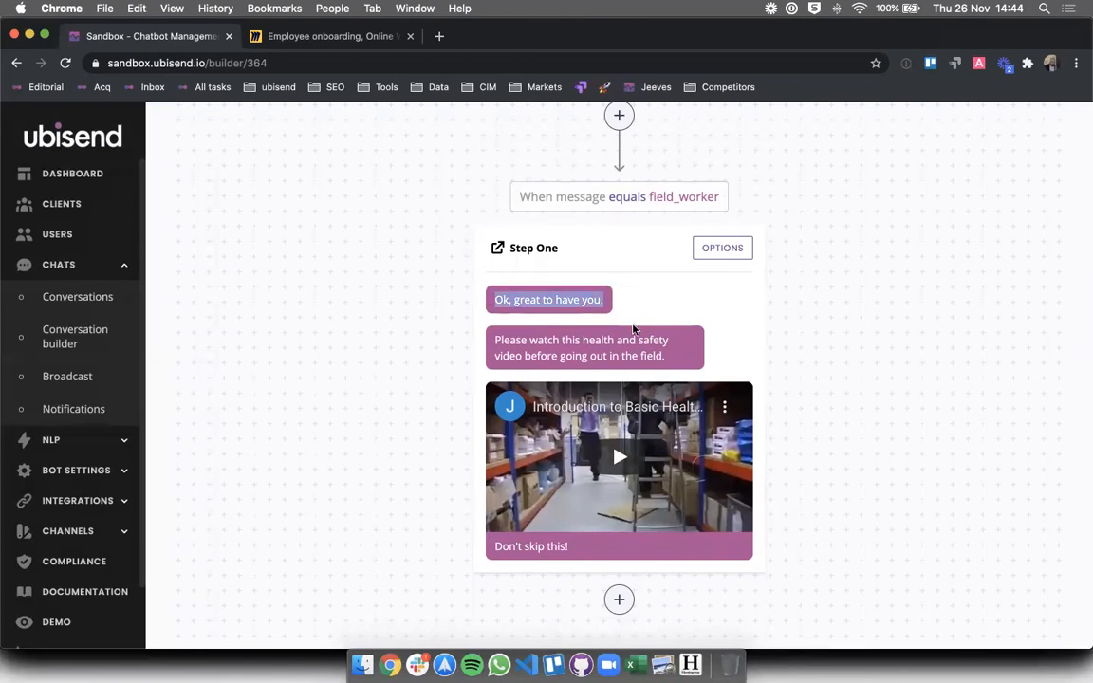
scroll(837, 311, up, 10)
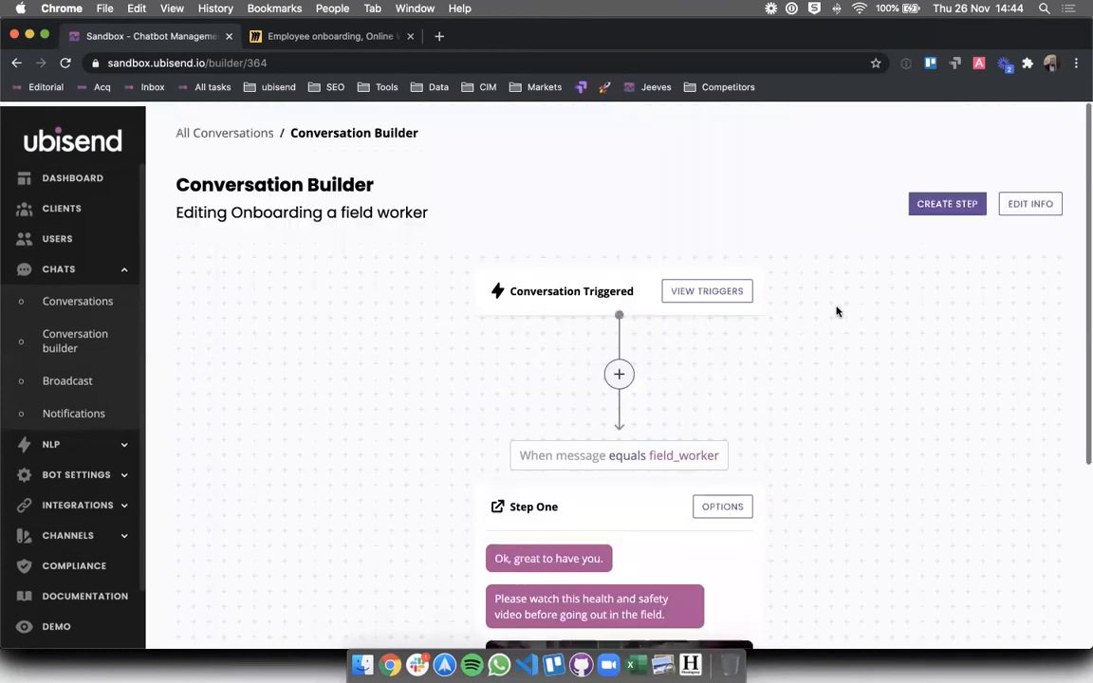
- Return to the Conversations list and copy the name 'Onboarding a field worker'
click(78, 343)
scroll(680, 249, down, 5)
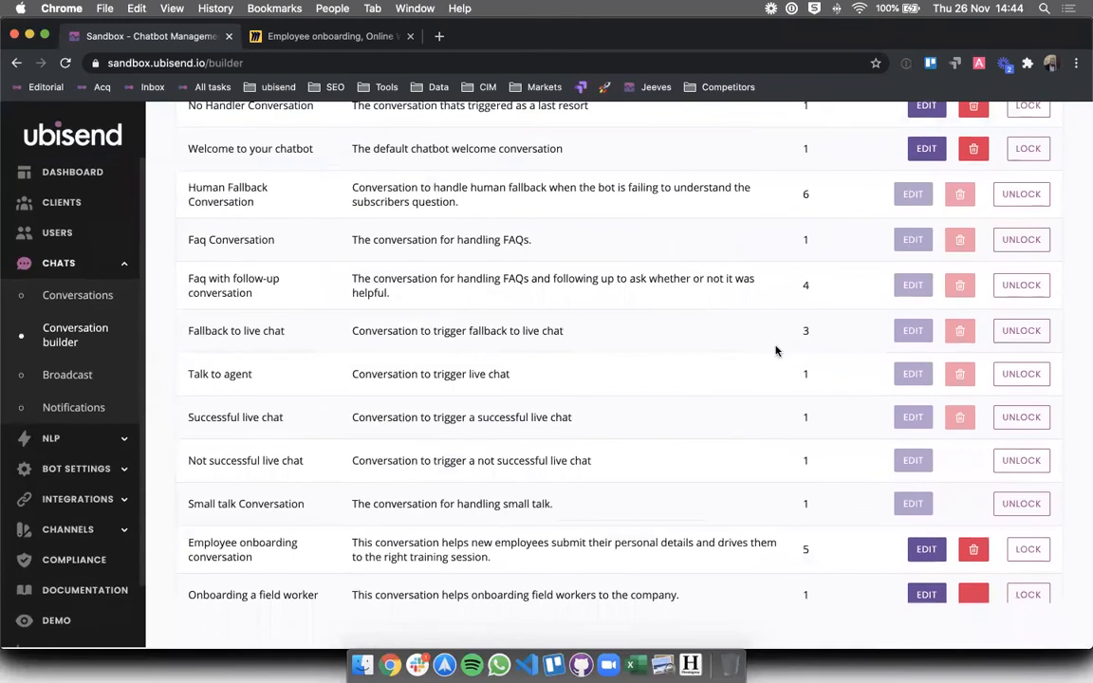
scroll(776, 349, up, 5)
click(996, 166)
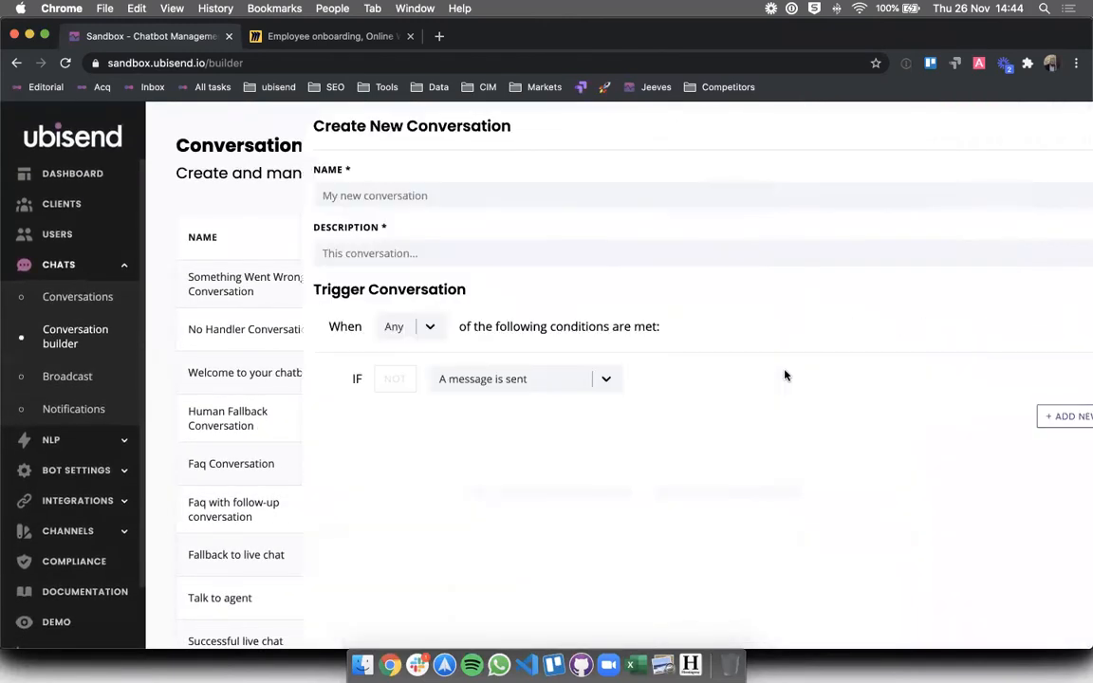
click(1044, 128)
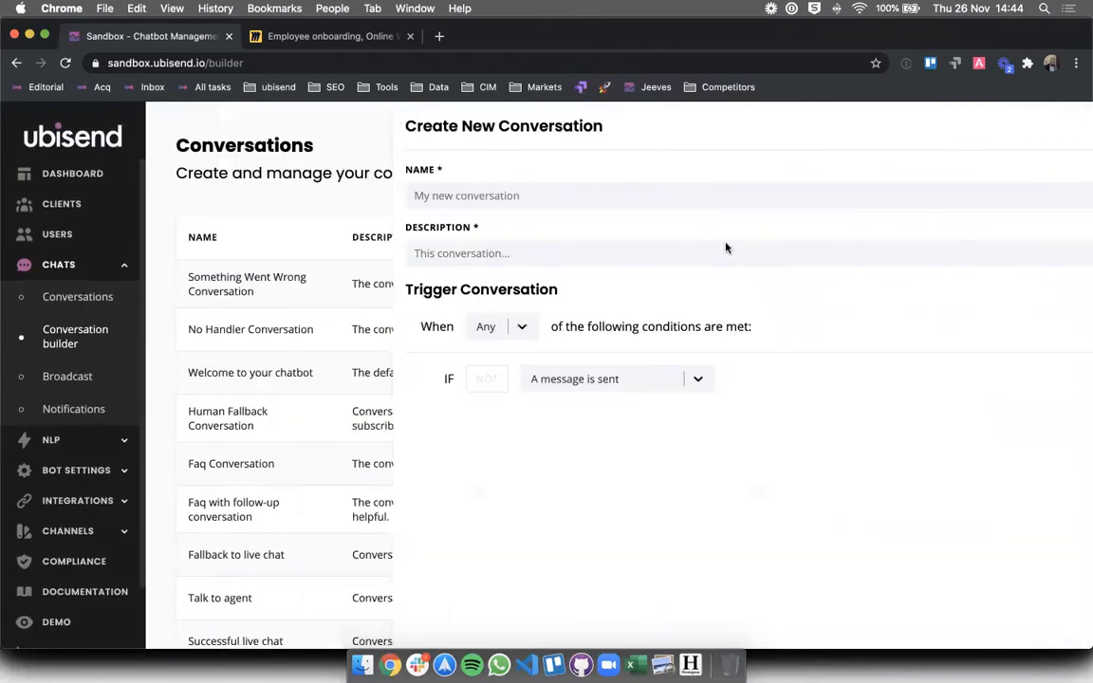
scroll(542, 346, down, 5)
triple_click(273, 595)
key(super+c)
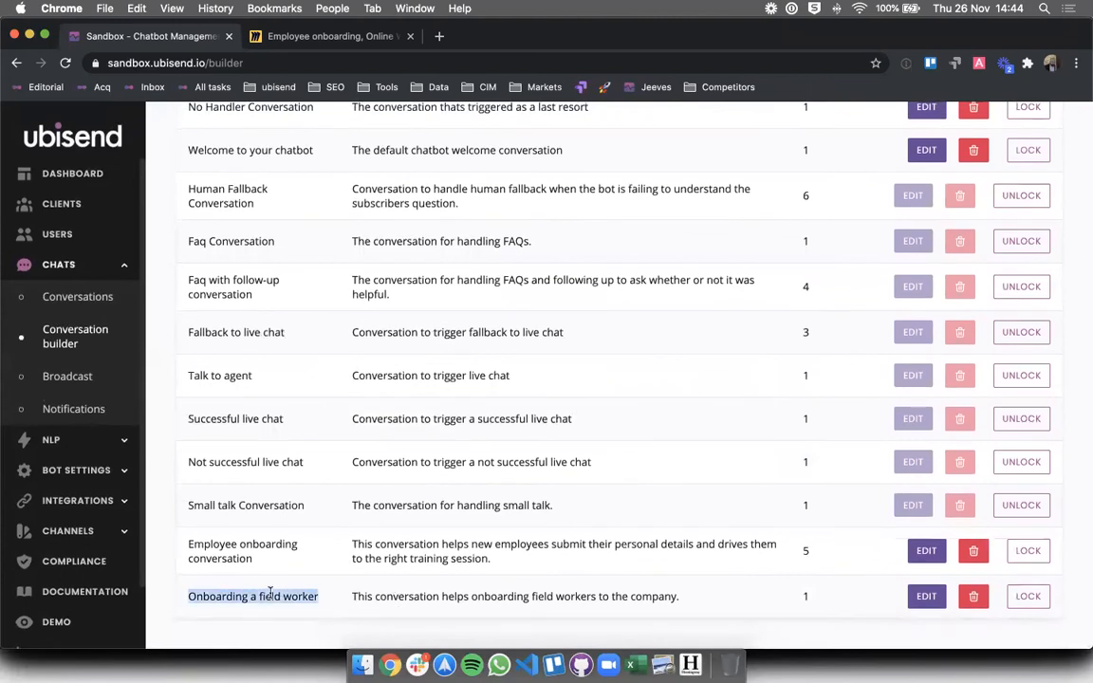
scroll(599, 437, up, 5)
scroll(842, 352, down, 1)
- Start a new conversation named 'Onboarding an office worker' by editing the pasted name
click(978, 165)
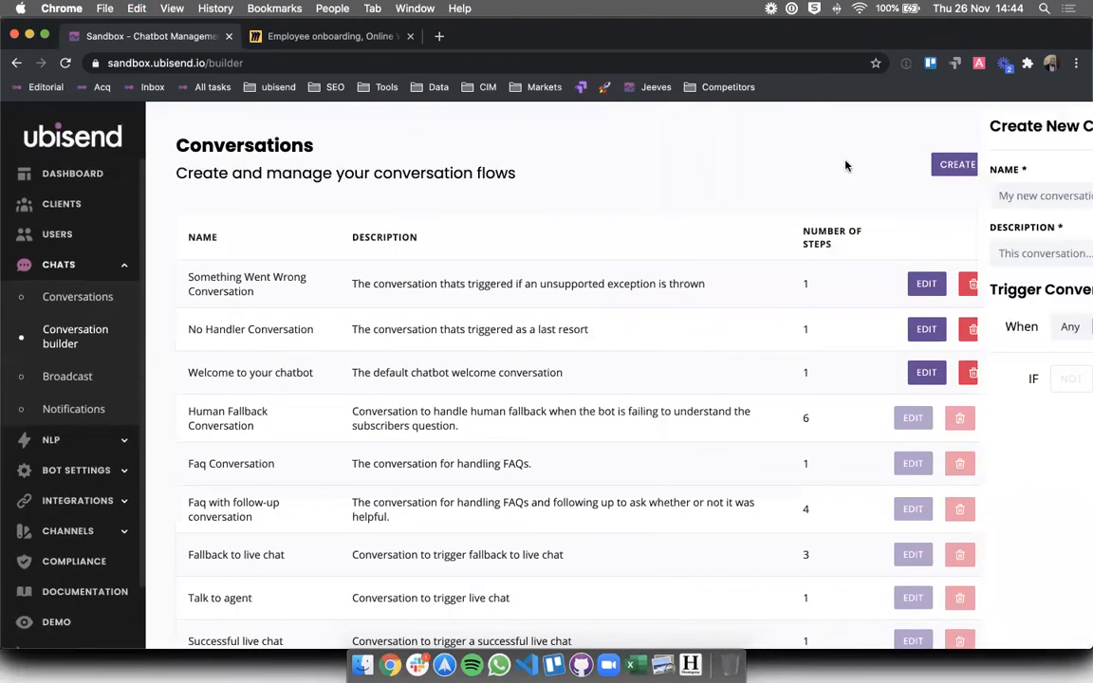
click(570, 188)
key(super+v)
double_click(320, 195)
key(BackSpace)
key(BackSpace)
key(BackSpace)
text(n)
key(BackSpace)
text(an fi)
key(BackSpace)
key(BackSpace)
text(office)
- Describe the conversation as helping onboard office workers to the company
click(285, 247)
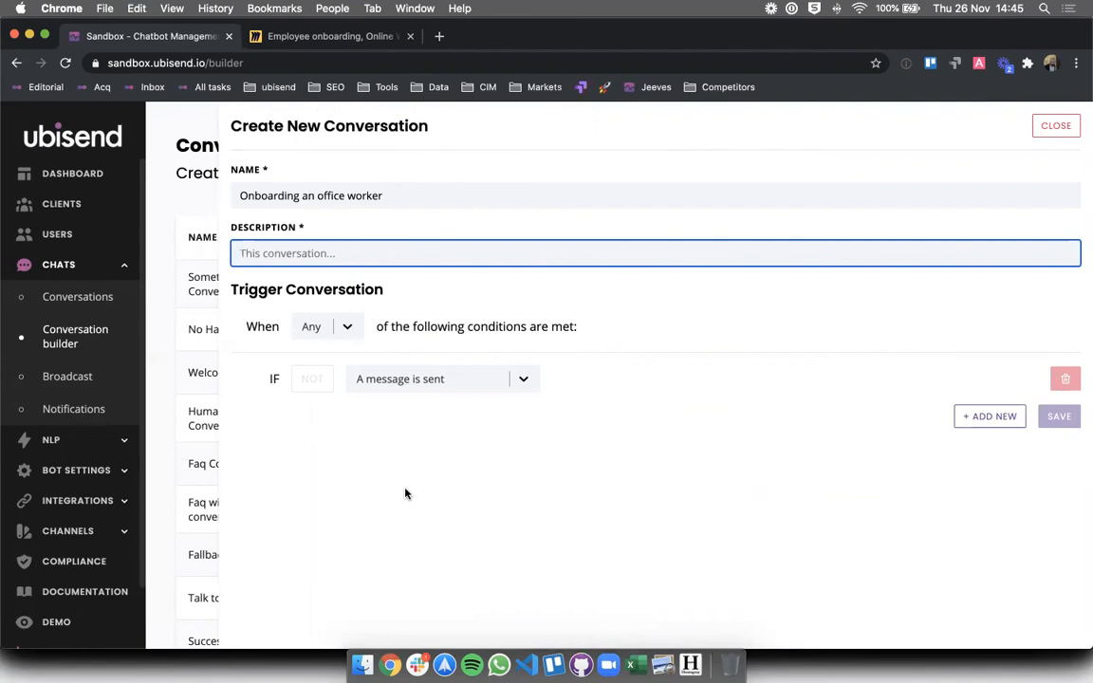
text(This)
key(BackSpace)
key(BackSpace)
key(BackSpace)
key(BackSpace)
text(This conversation will h)
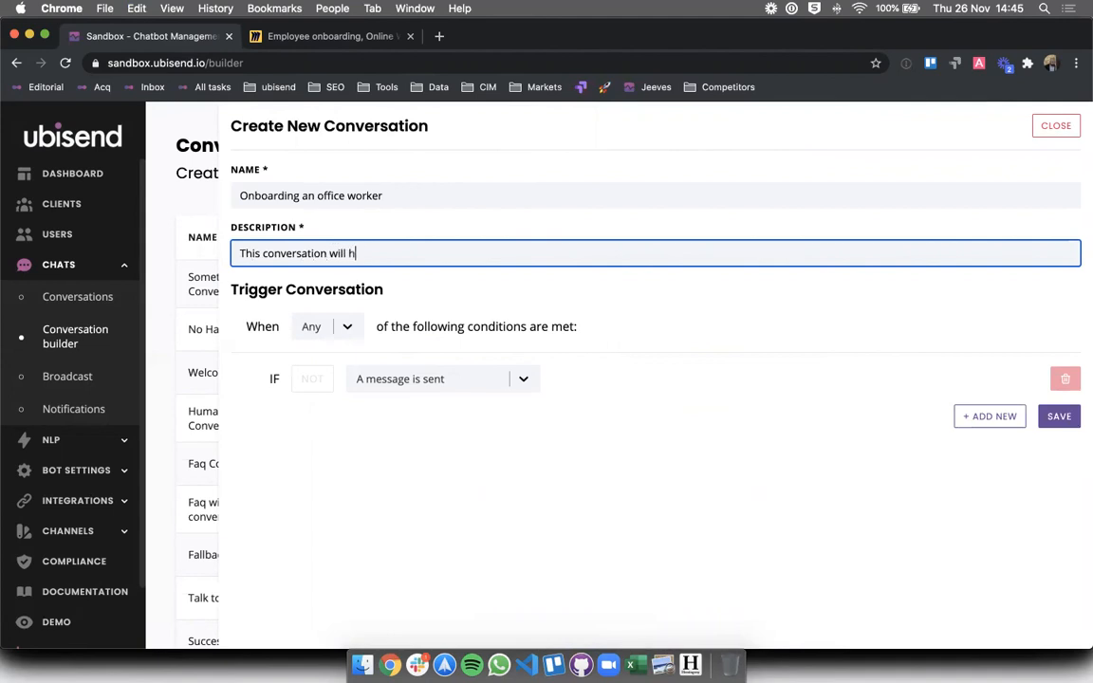
text(elp onboarding office w)
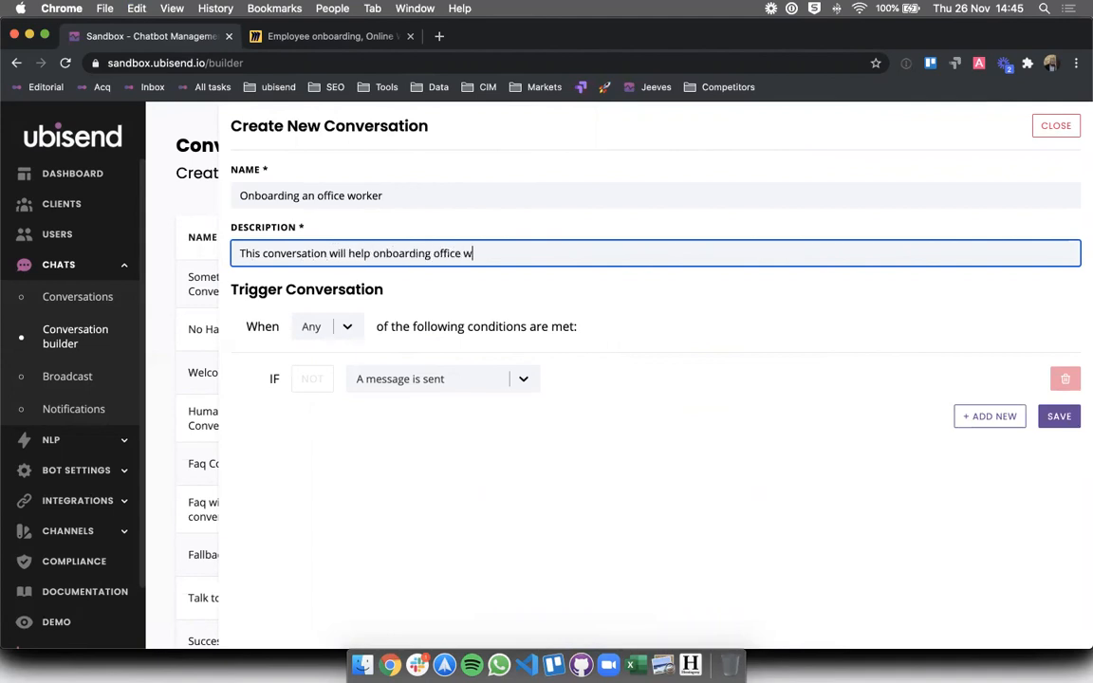
text(orkers to the company.)
- Set the trigger to Message Equals office_worker and save the conversation
click(435, 382)
click(408, 435)
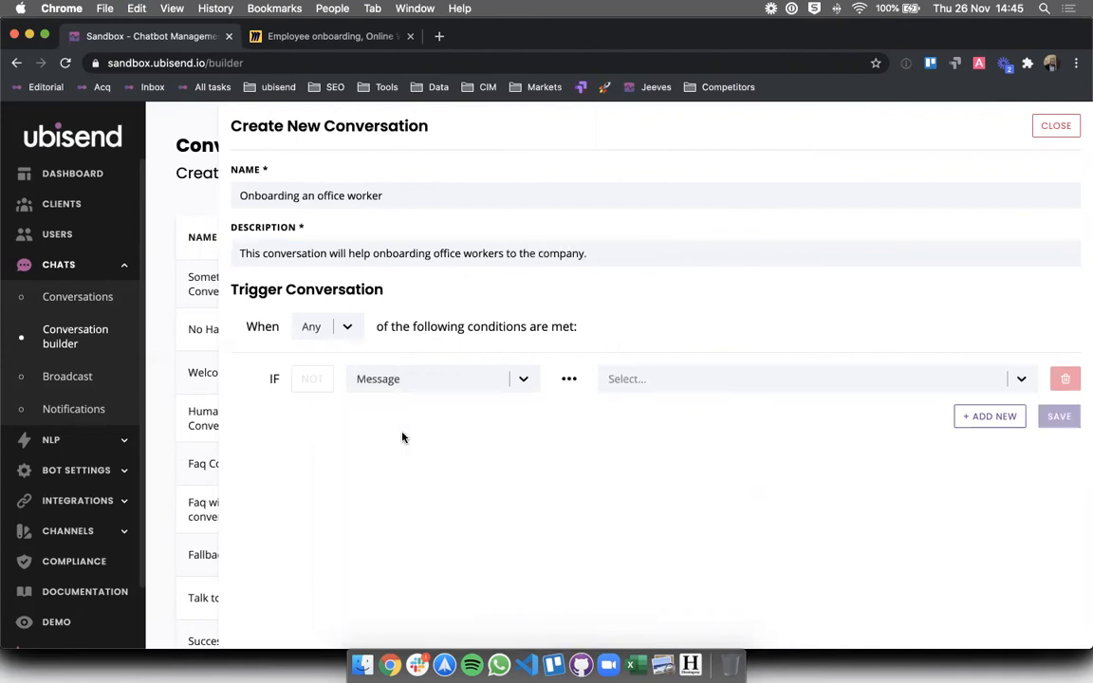
click(662, 383)
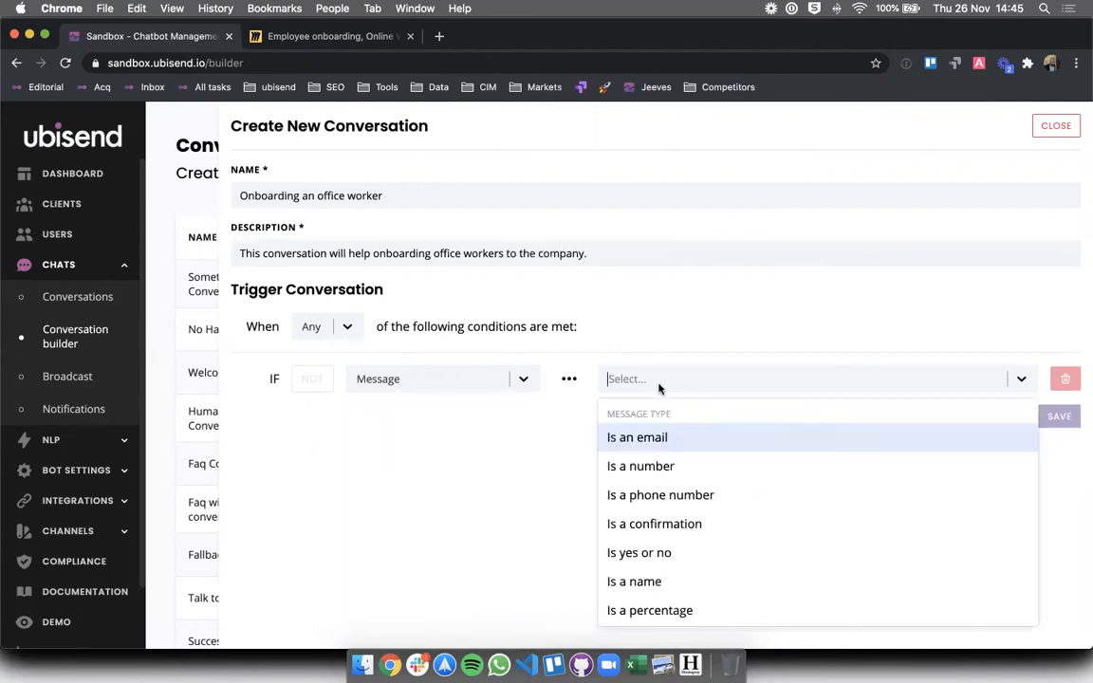
text(equa)
click(631, 437)
click(849, 379)
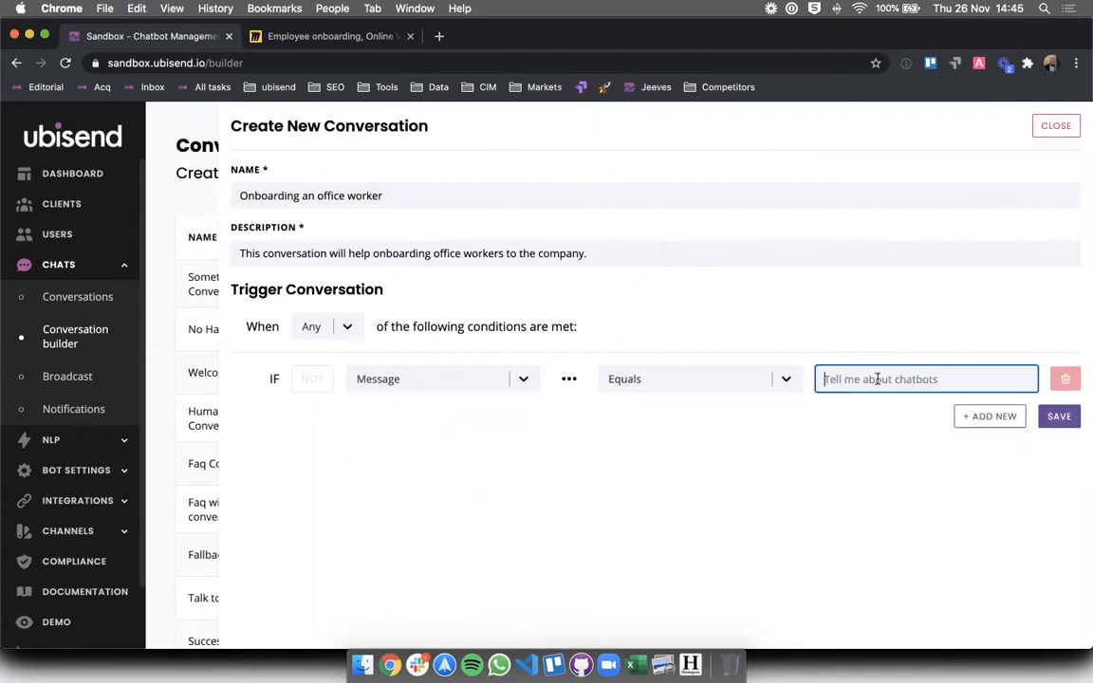
text(o)
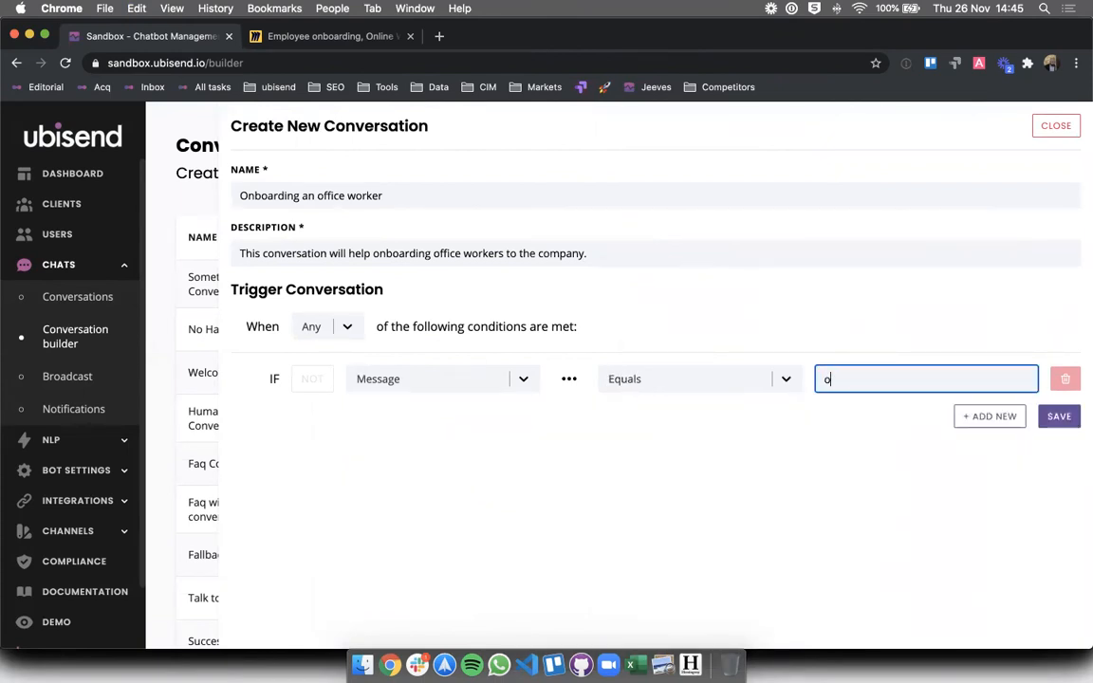
text(ffice_worker)
click(950, 416)
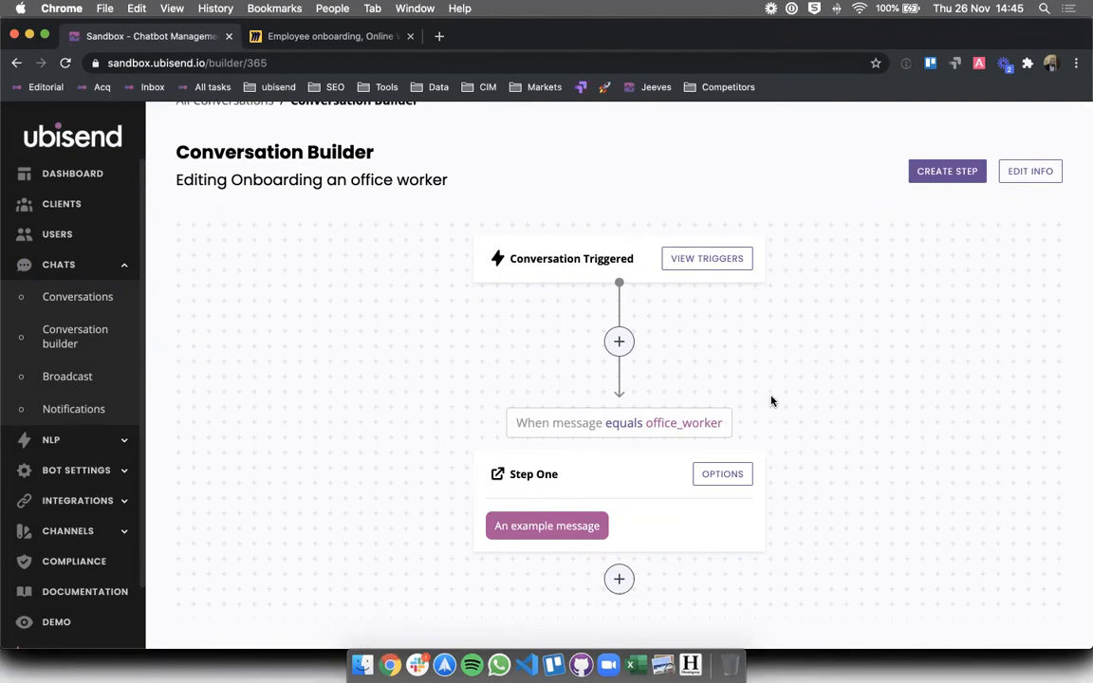
- Rename Step One to 'Welcome!'
click(705, 475)
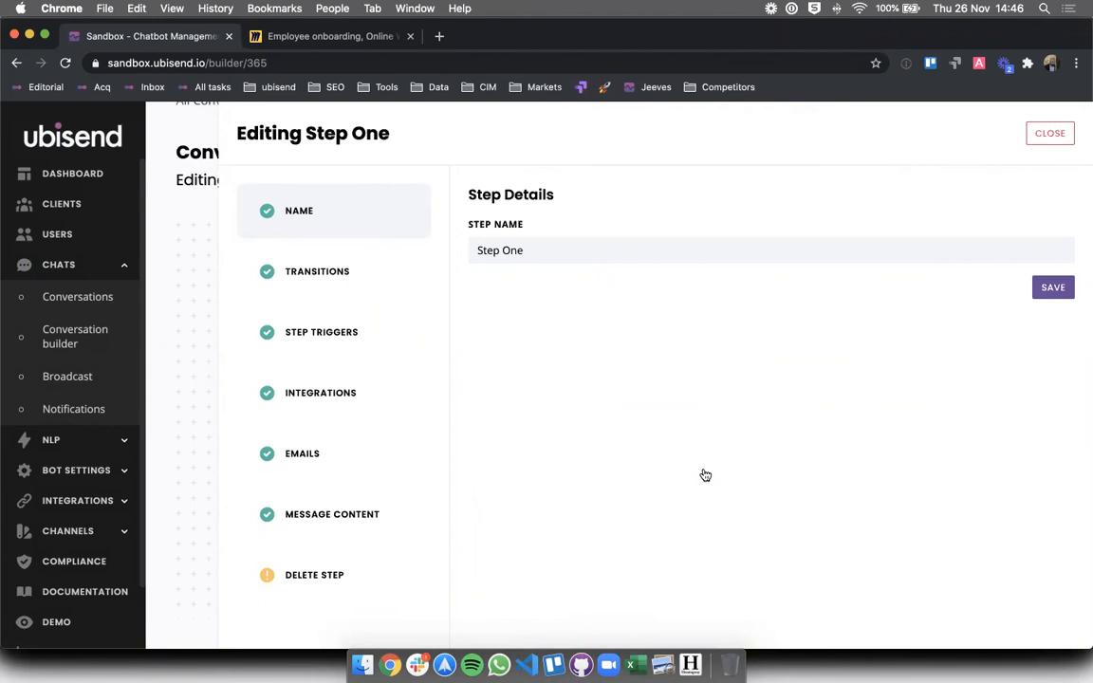
triple_click(540, 248)
text(We)
key(BackSpace)
key(BackSpace)
text(Welcome!)
click(580, 385)
- Replace the example message with 'Great, glad to have you with us.' and save it
click(429, 534)
triple_click(525, 386)
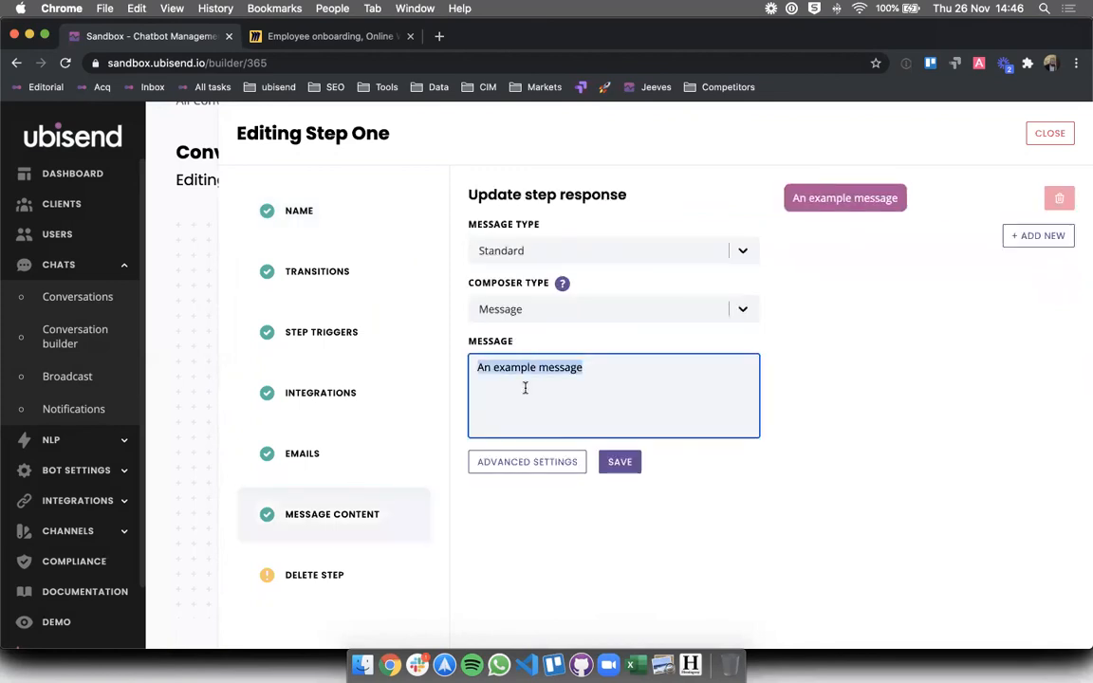
text(Grwe)
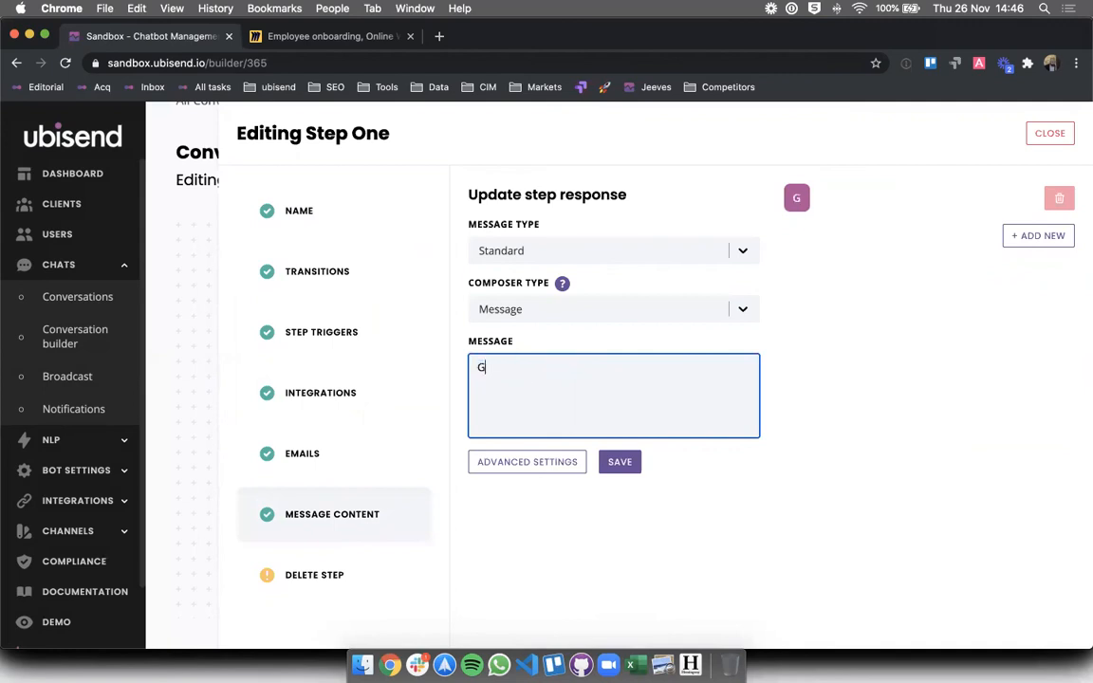
key(BackSpace)
key(BackSpace)
text(eat, glad to have)
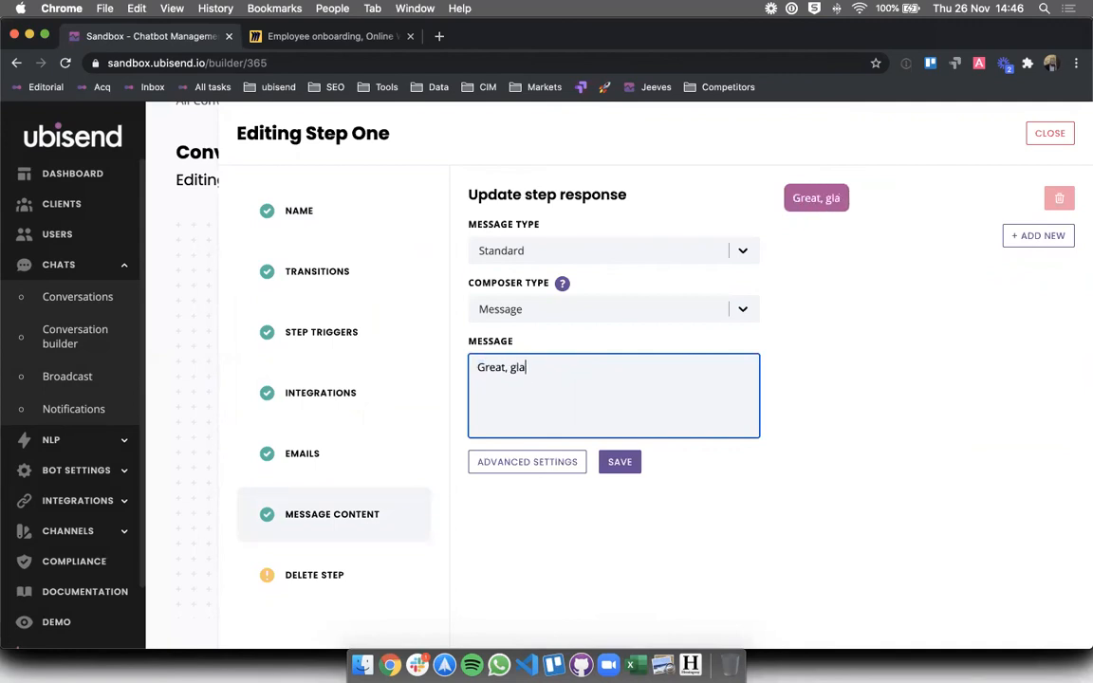
text(h us.)
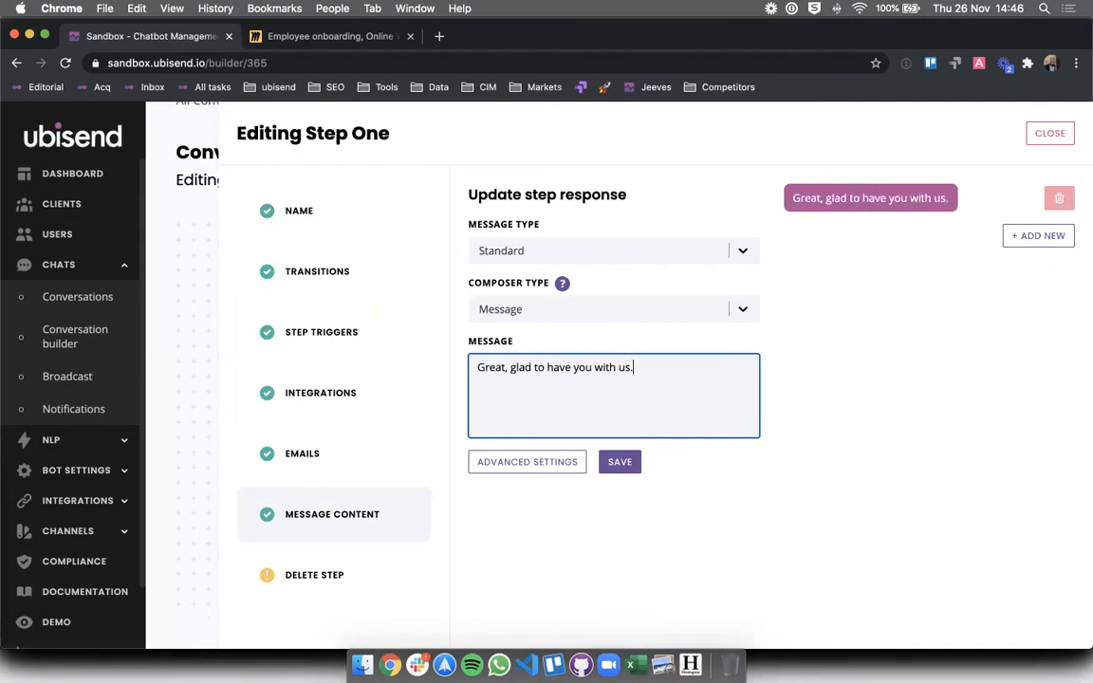
click(618, 465)
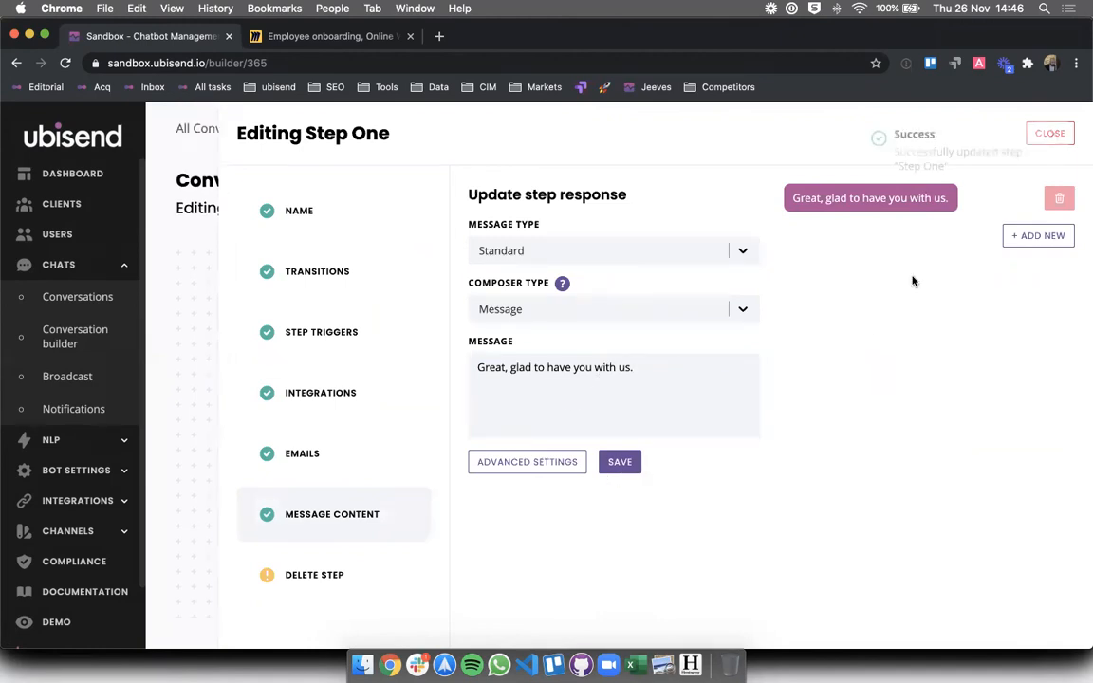
- Add and save a second message saying you'll need to speak to someone in IT for setup
click(1036, 236)
click(618, 389)
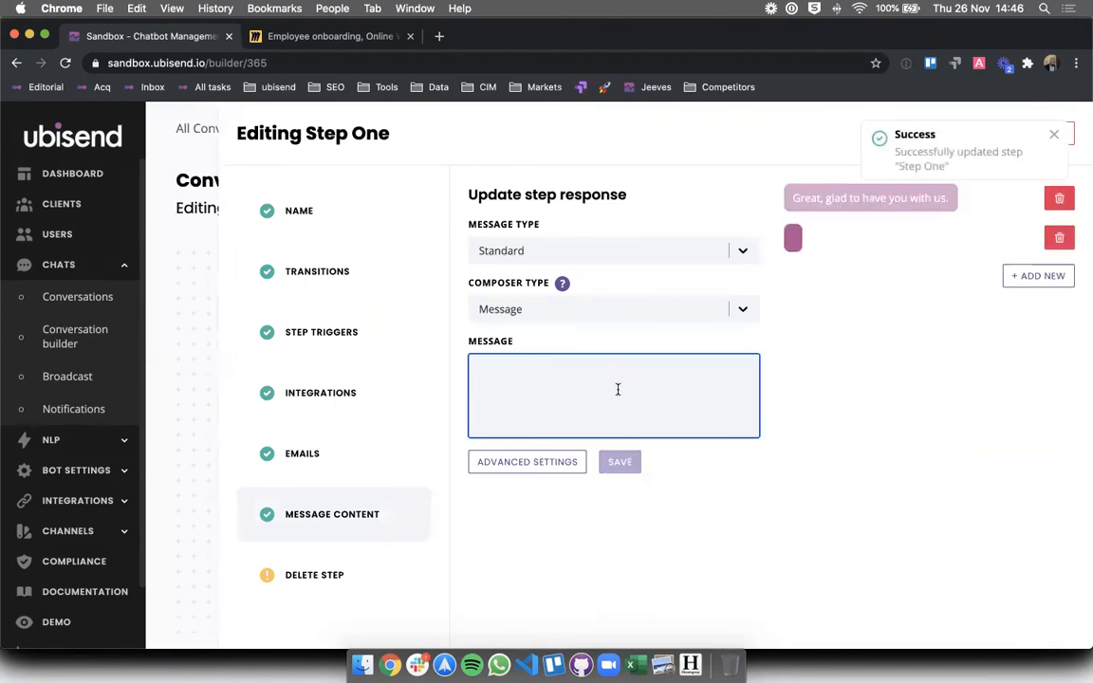
text(To set you )
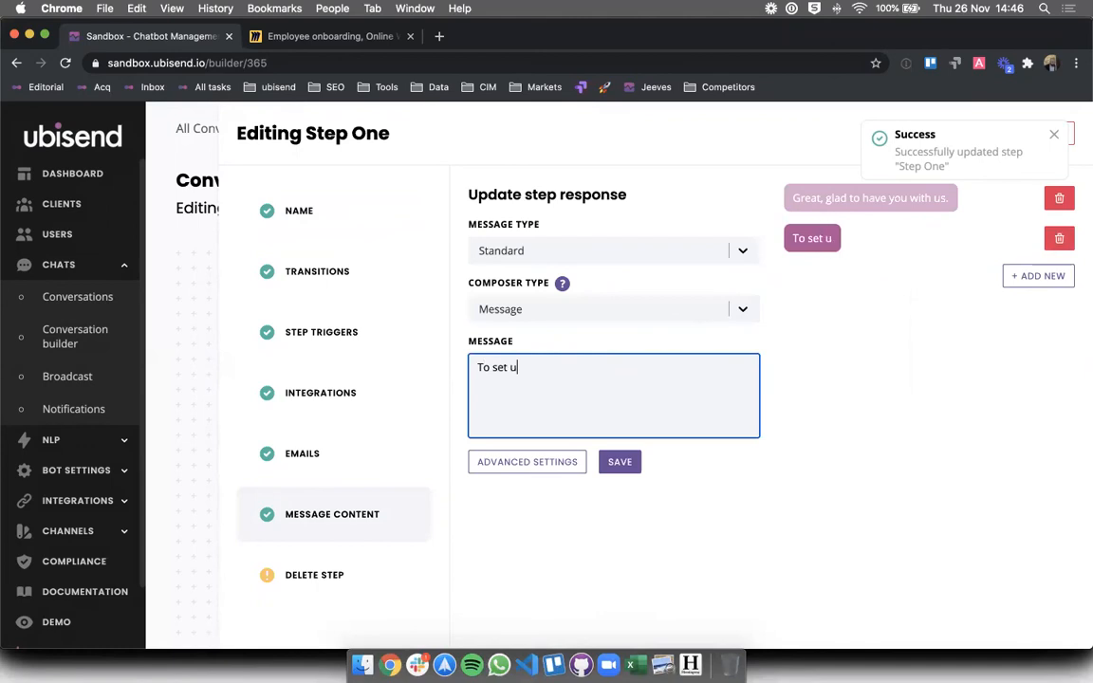
text(up prpe)
key(BackSpace)
key(BackSpace)
text(operly, yo)
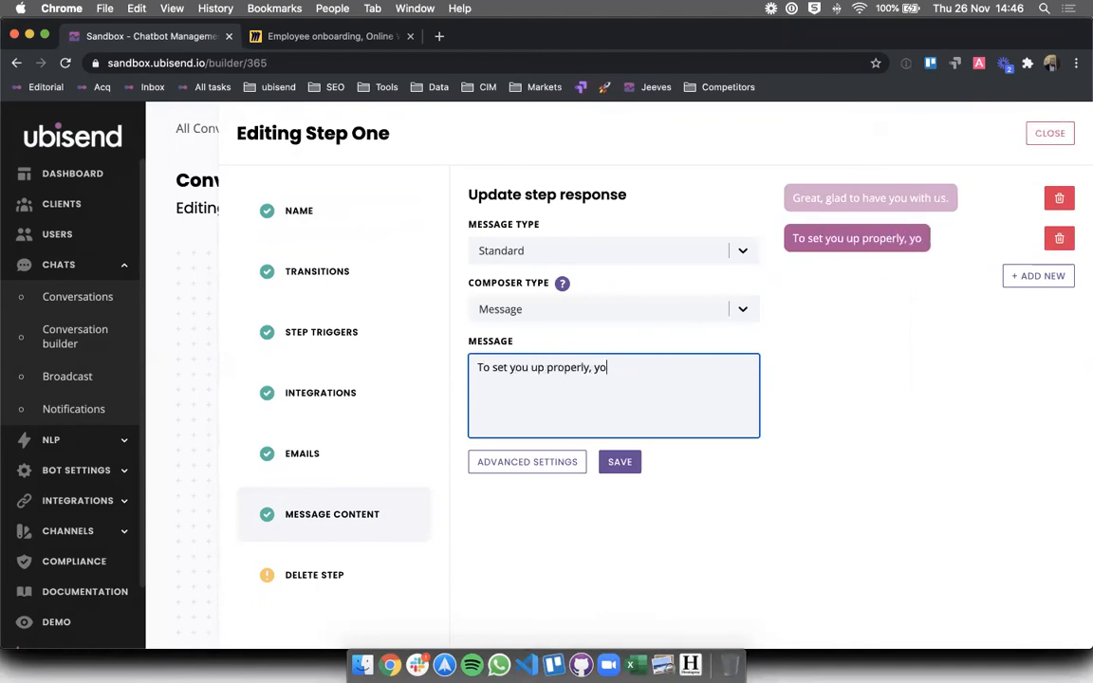
text(u will need to speak)
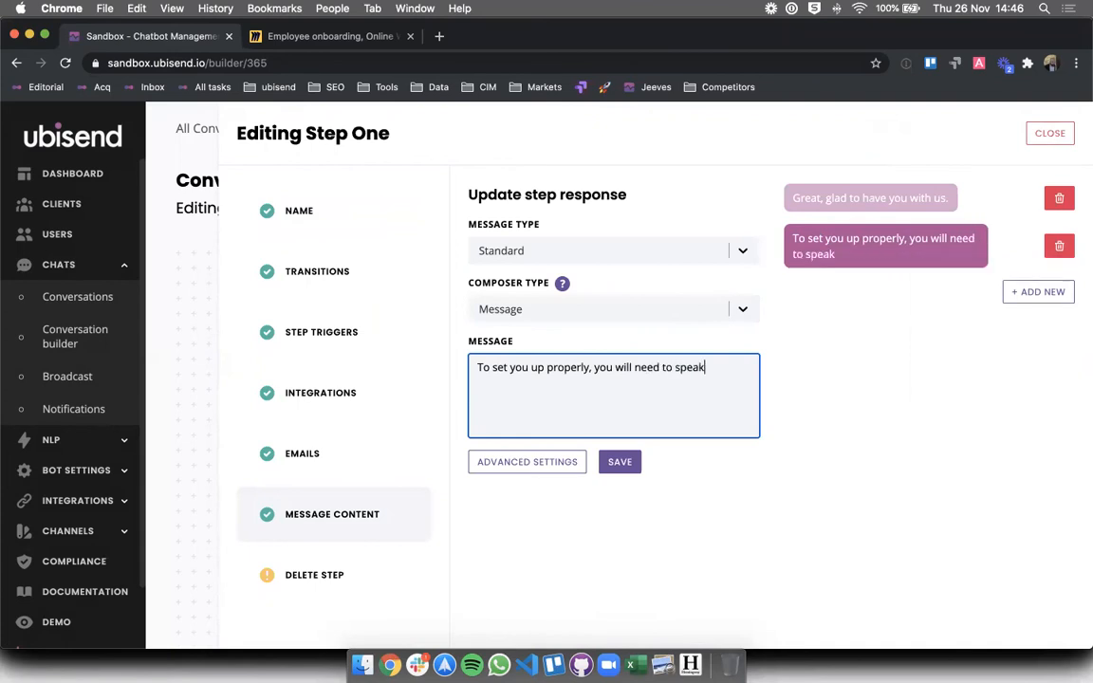
text( to someone in)
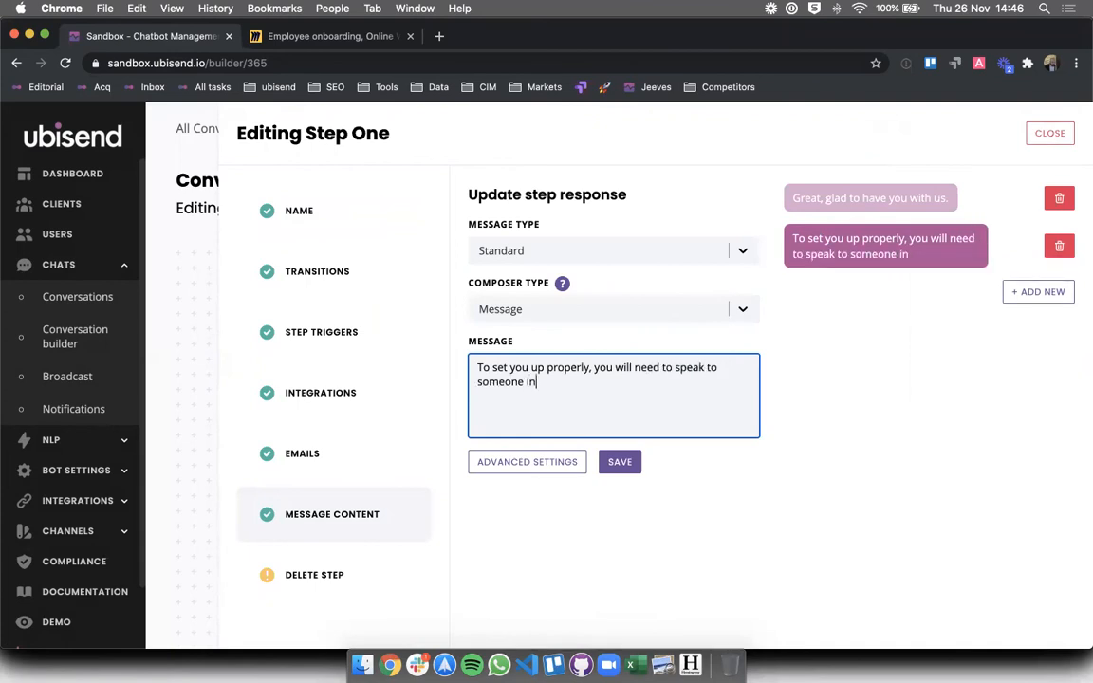
text( IT (to make sure you)
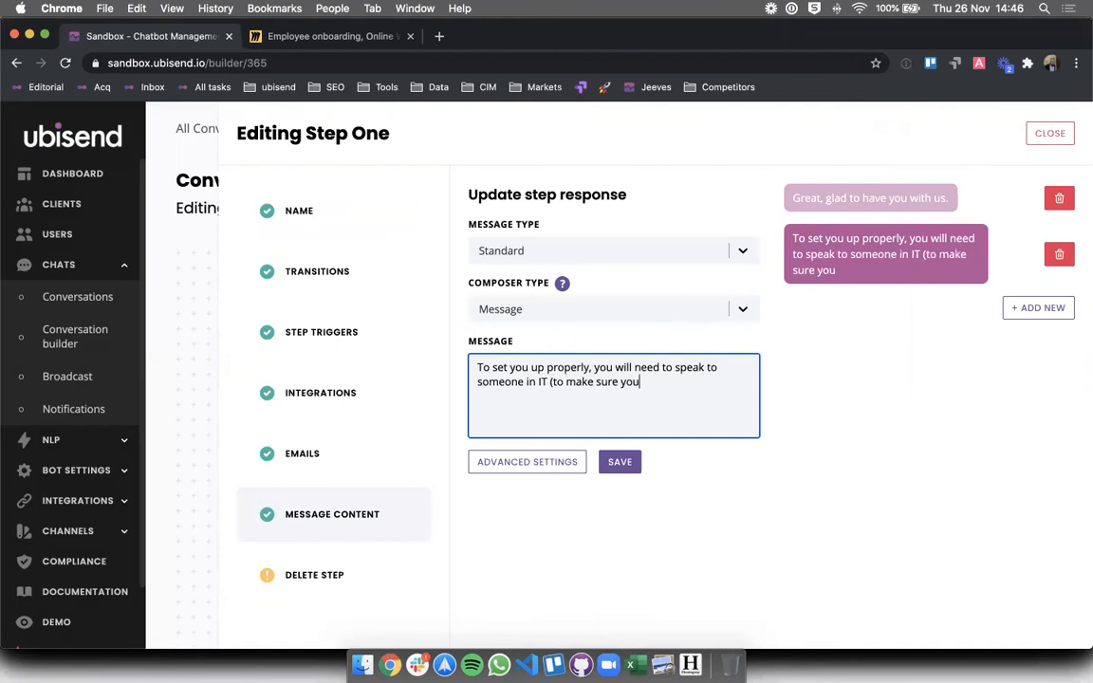
text( don't break our pr)
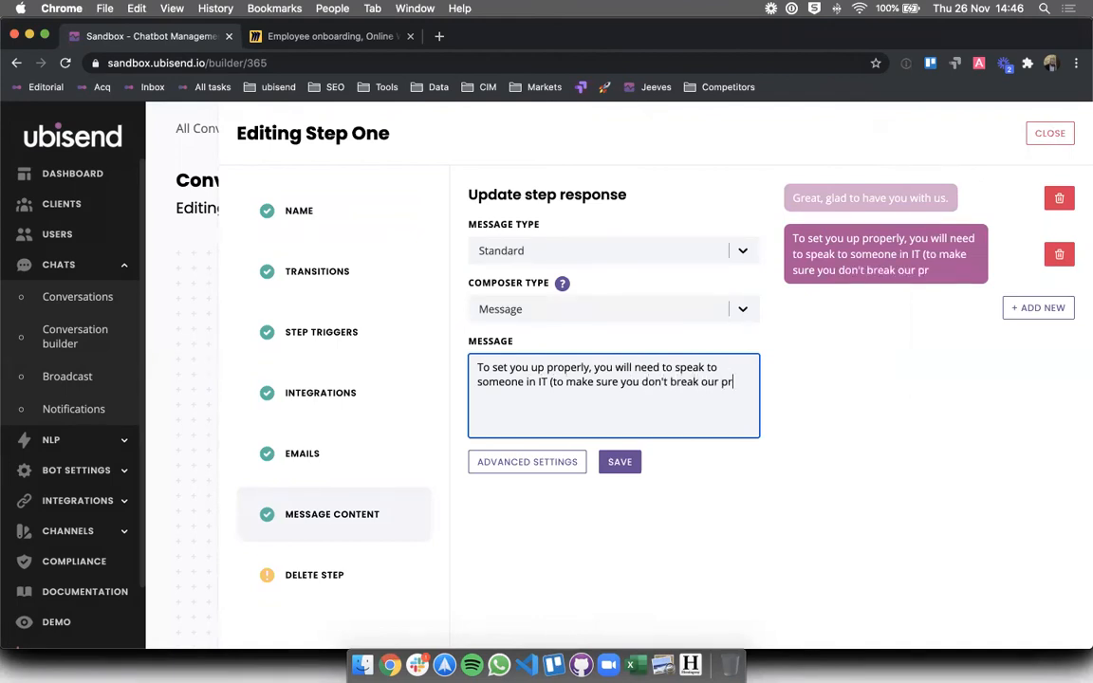
text(ecious computers).)
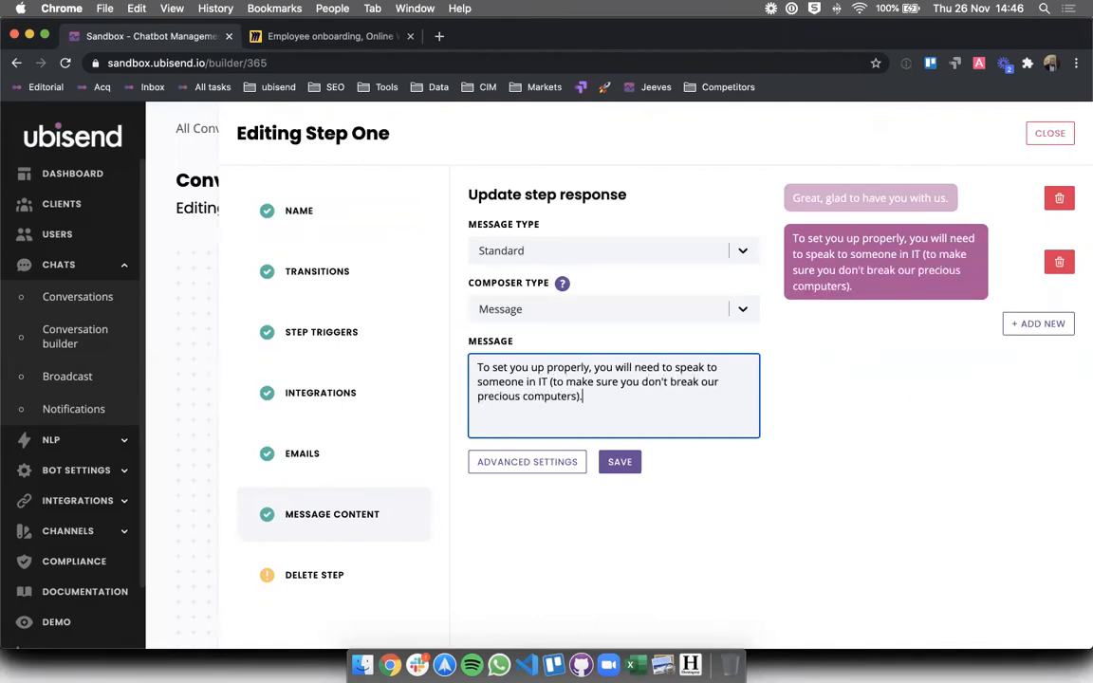
click(617, 463)
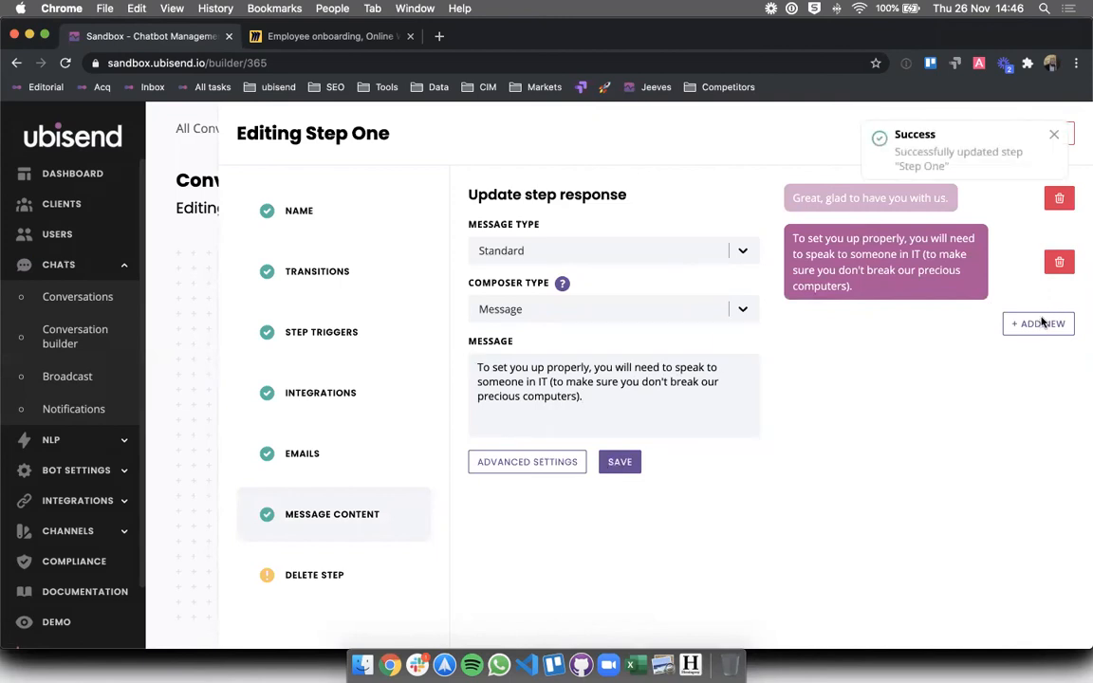
- Add a third message: 'When would you be available? Pick a time below.'
click(1036, 324)
click(633, 376)
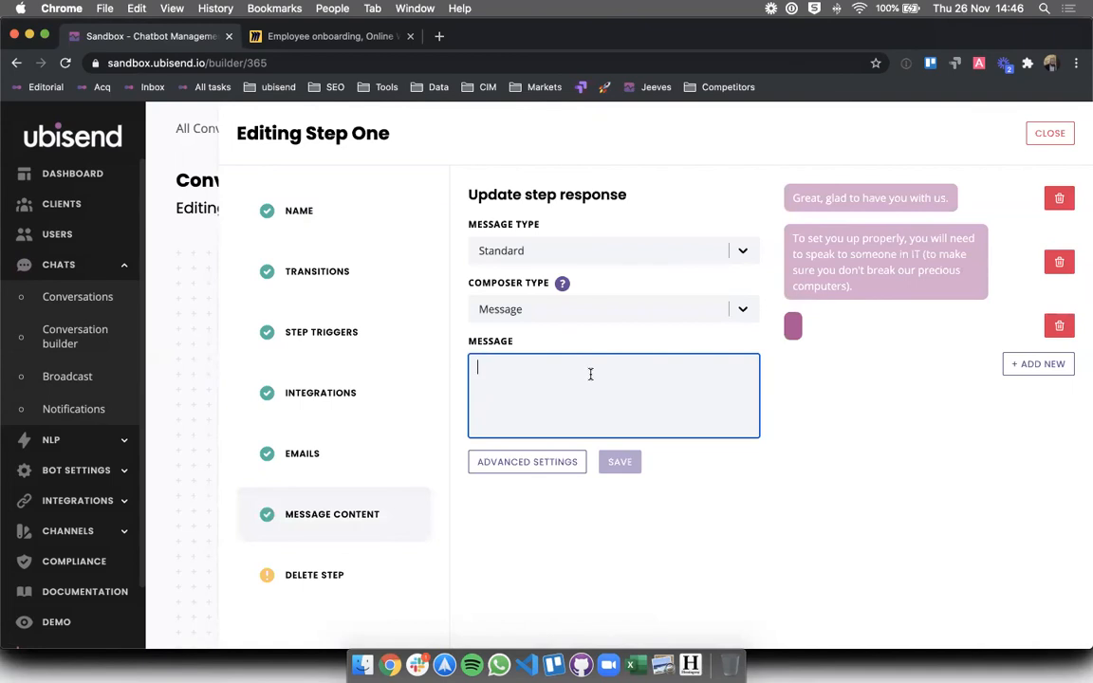
text(When would )
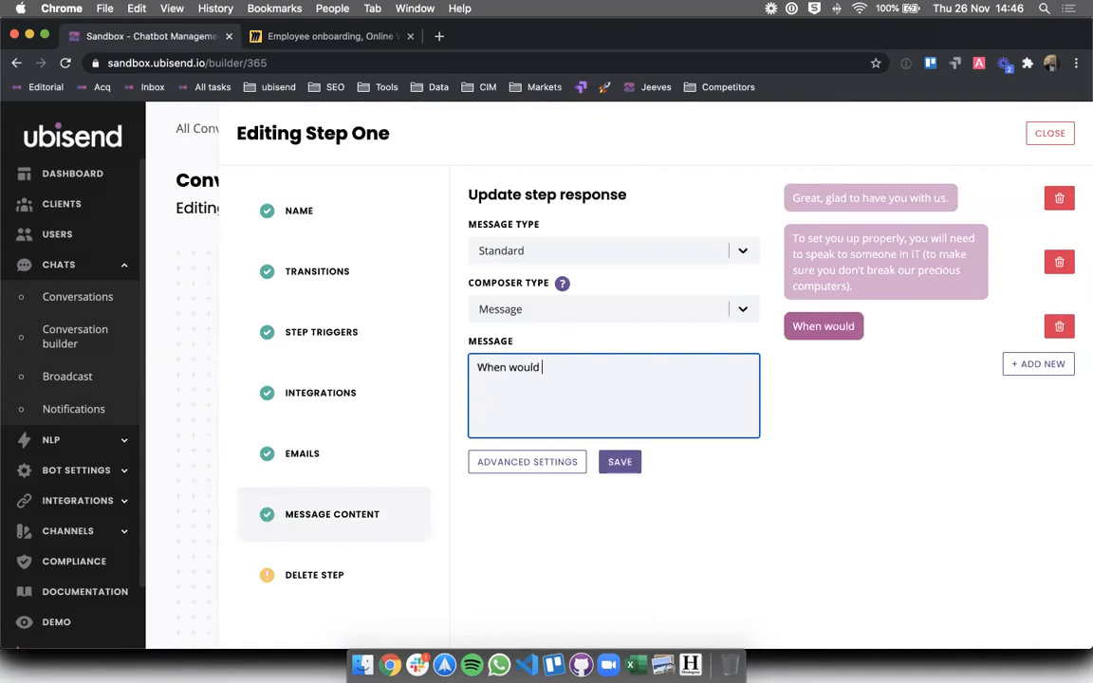
text(you be ava)
key(BackSpace)
text(ailable? Pi)
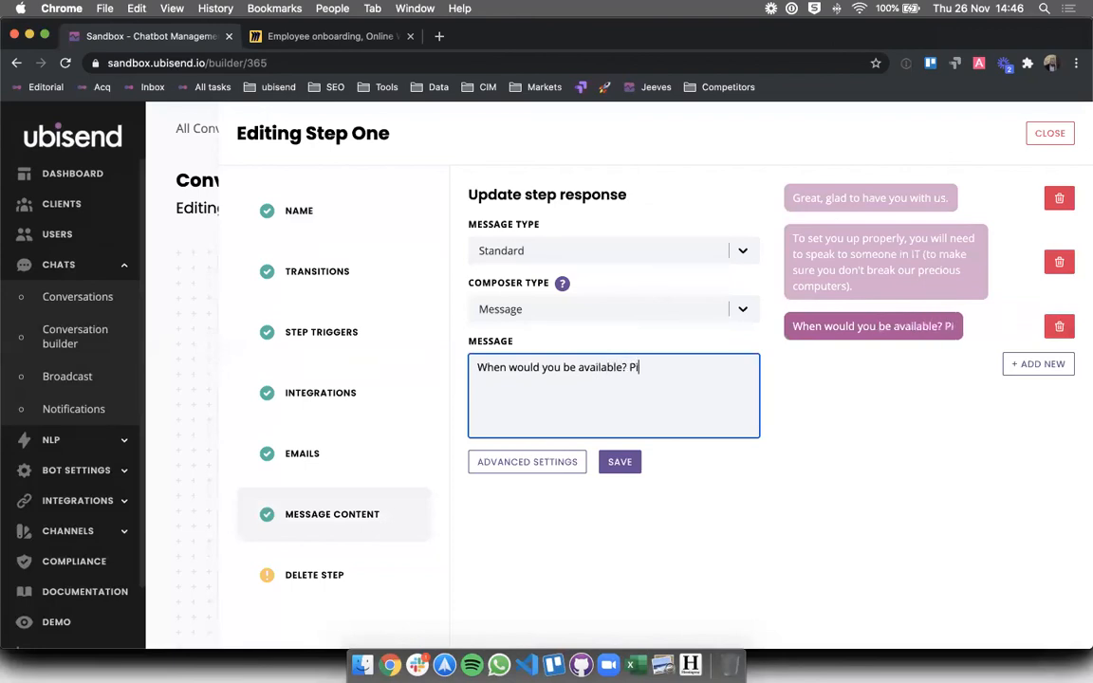
text(ck a time bloew)
key(BackSpace)
key(BackSpace)
key(BackSpace)
key(BackSpace)
text(elo)
key(BackSpace)
key(BackSpace)
text(low.)
click(652, 454)
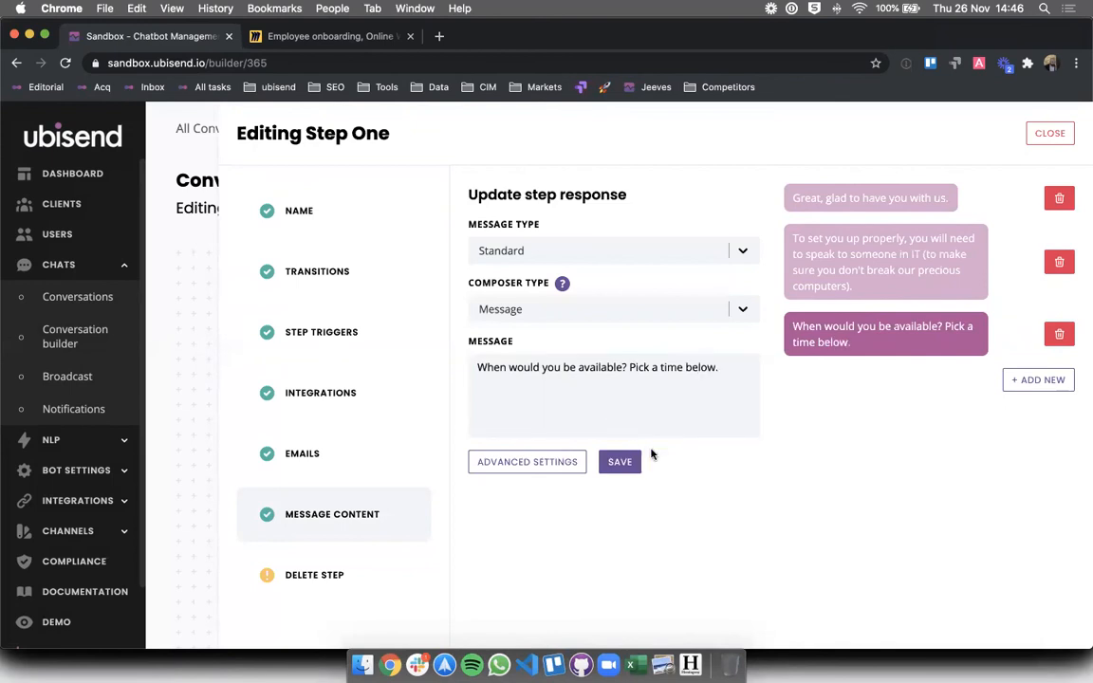
- Set that message's composer type to Date Time, save it, and close the step editor
click(629, 309)
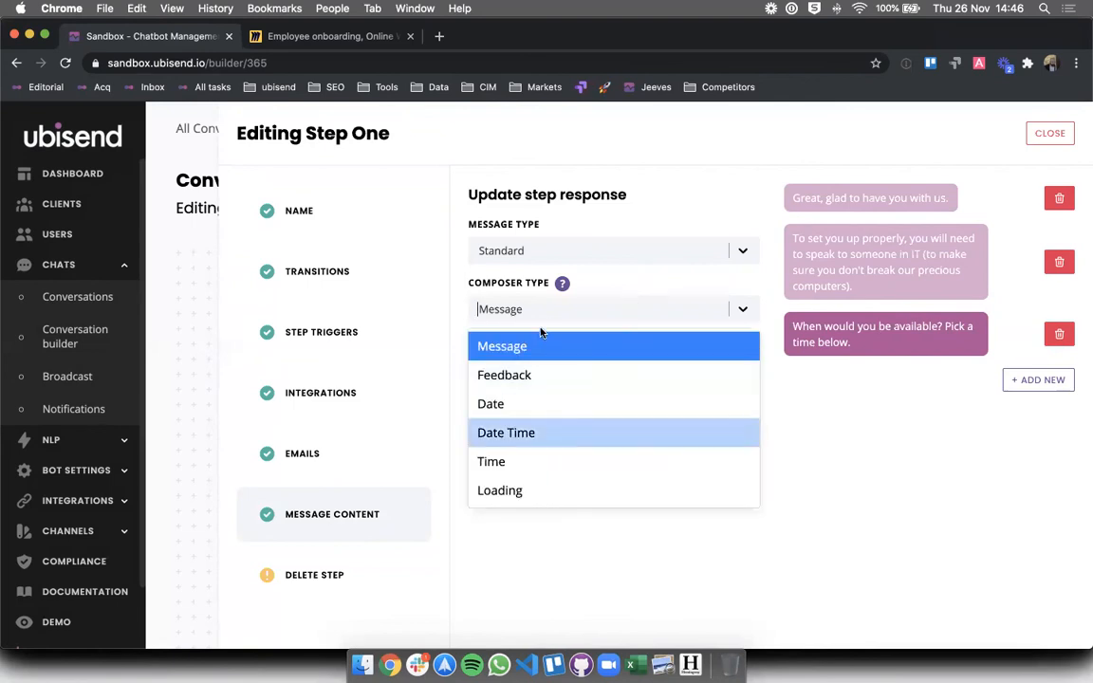
click(506, 435)
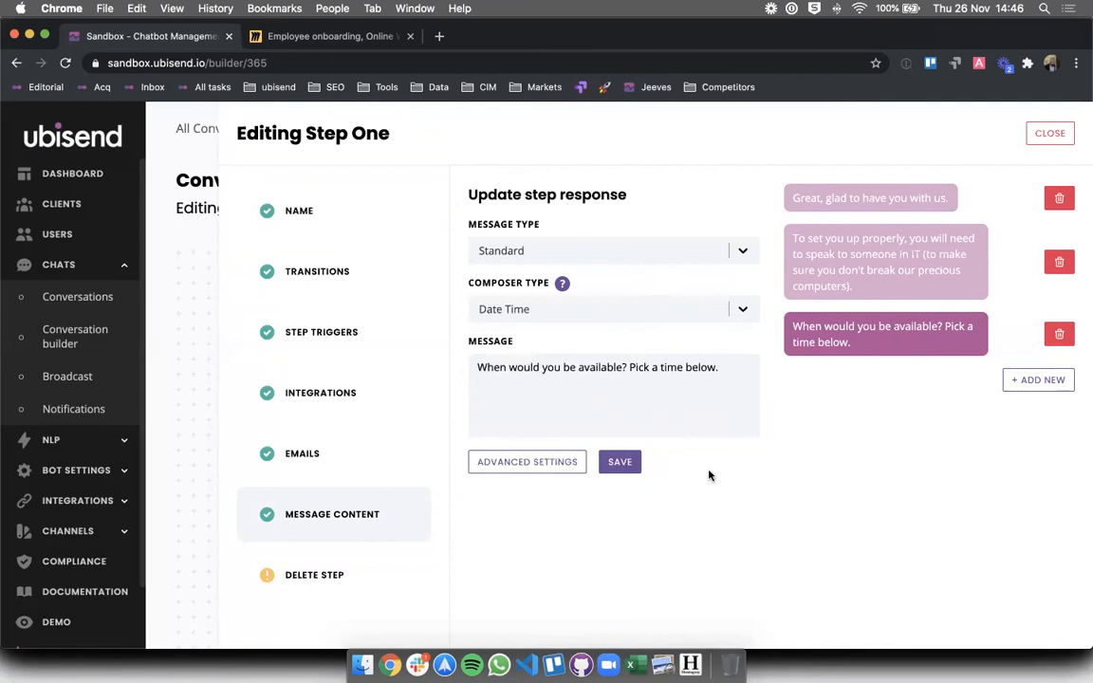
click(721, 430)
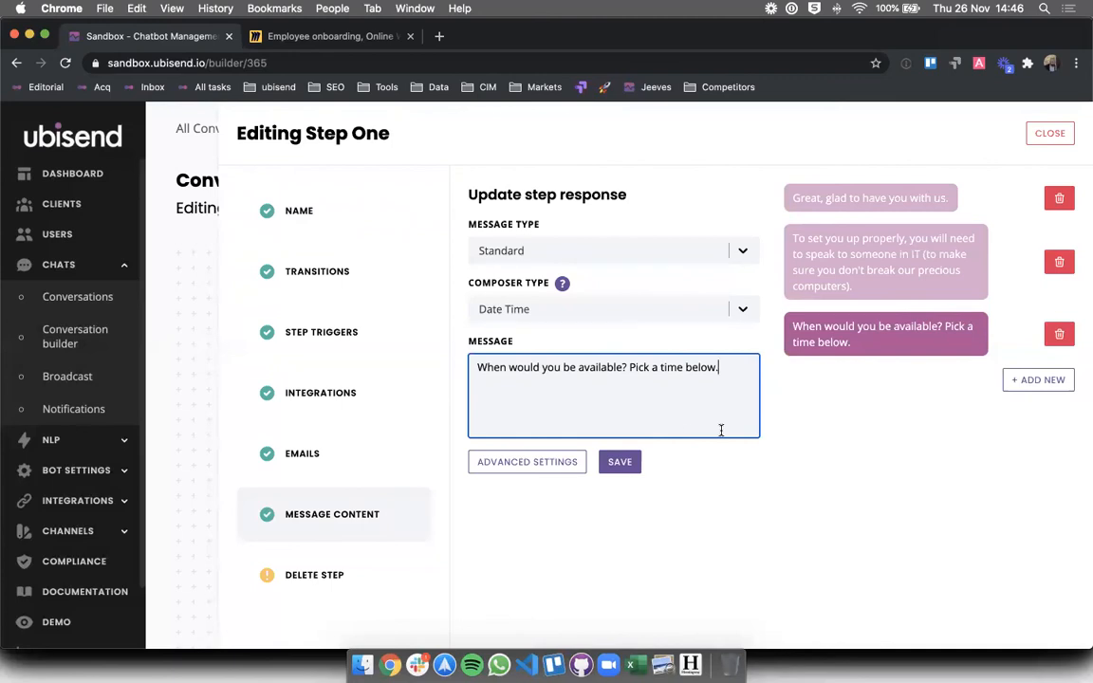
click(620, 461)
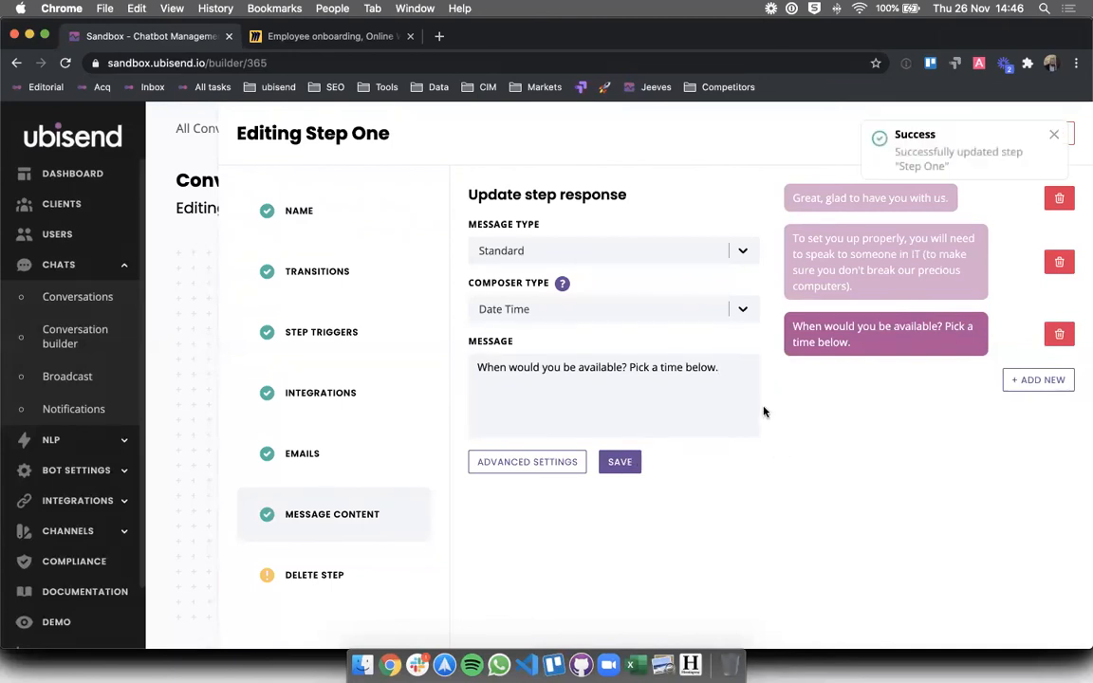
click(1051, 133)
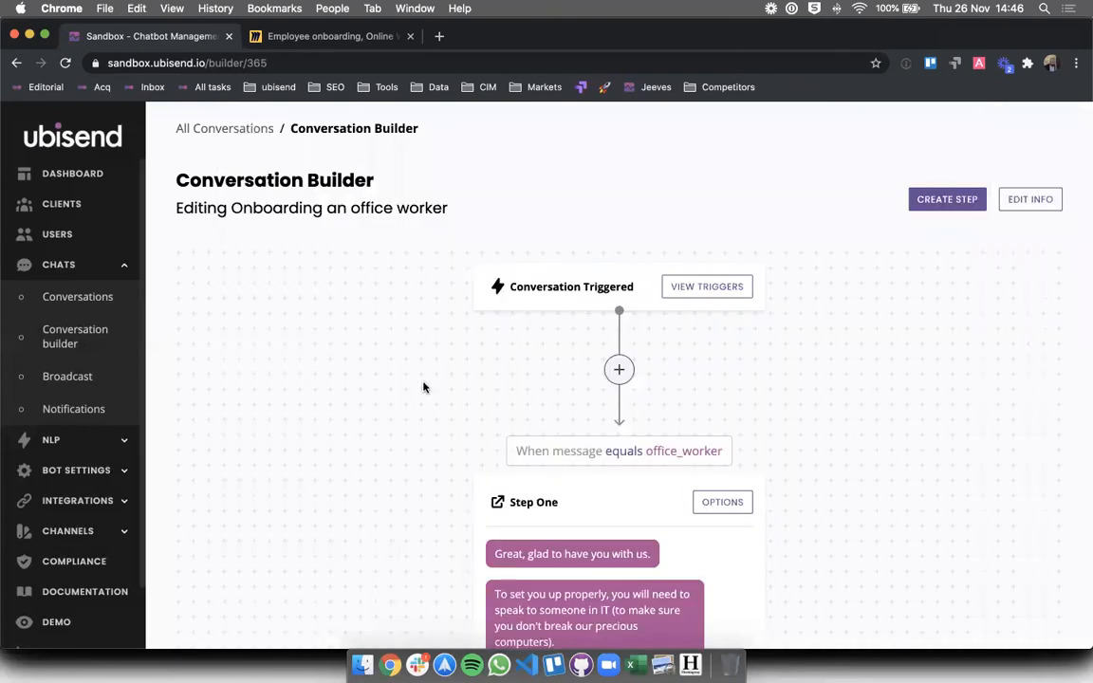
- Start a Demo test chat, answer YES to starting, and give the role 'surveyor'
scroll(423, 386, down, 3)
scroll(422, 385, up, 3)
click(56, 622)
scroll(496, 516, down, 1)
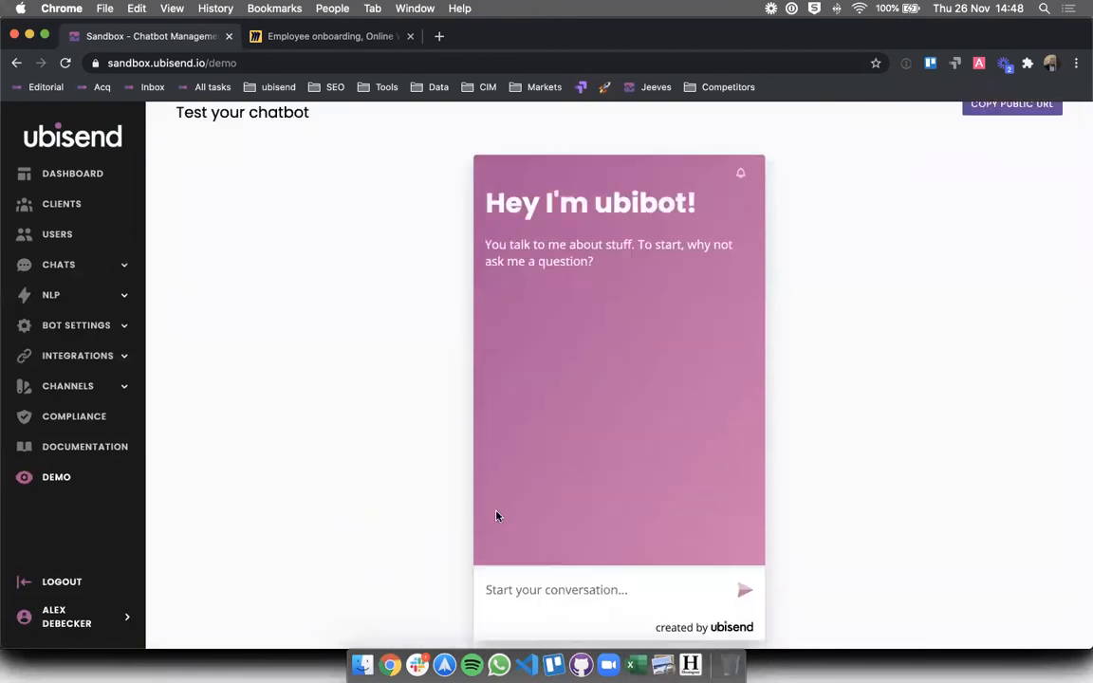
scroll(496, 515, down, 1)
click(492, 566)
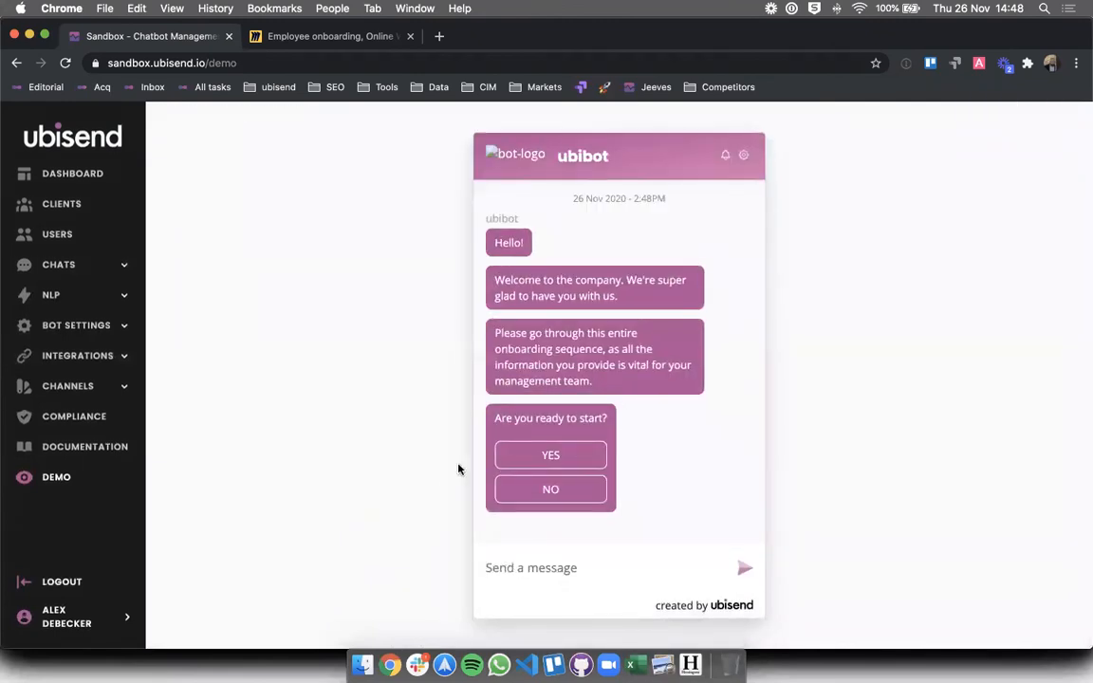
click(534, 459)
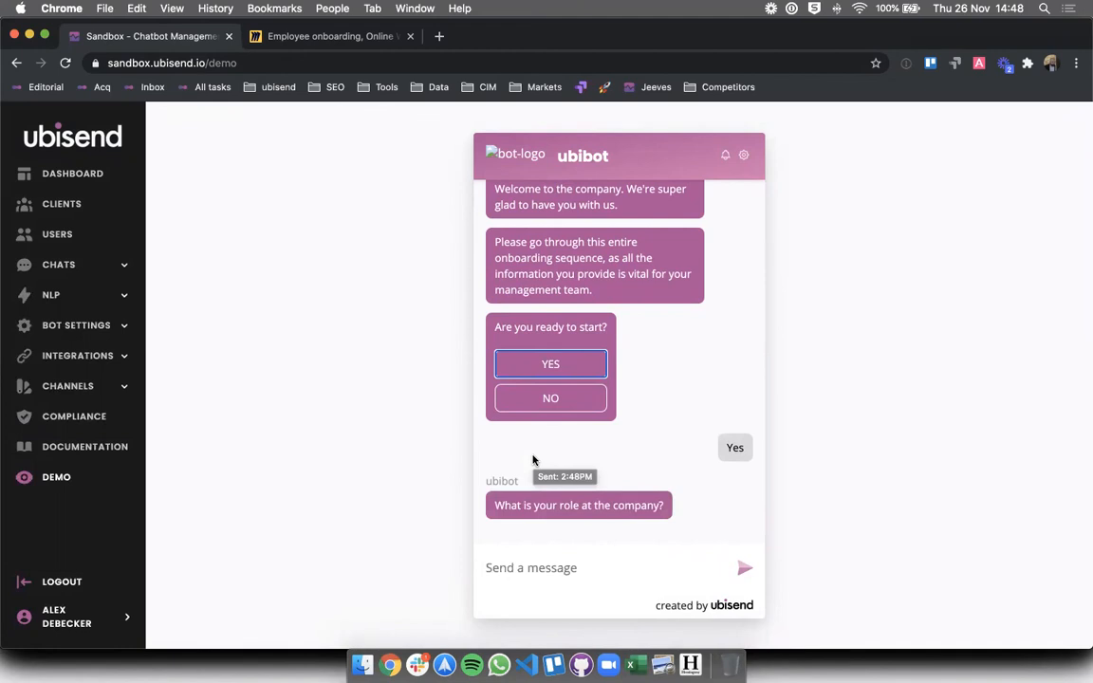
click(514, 572)
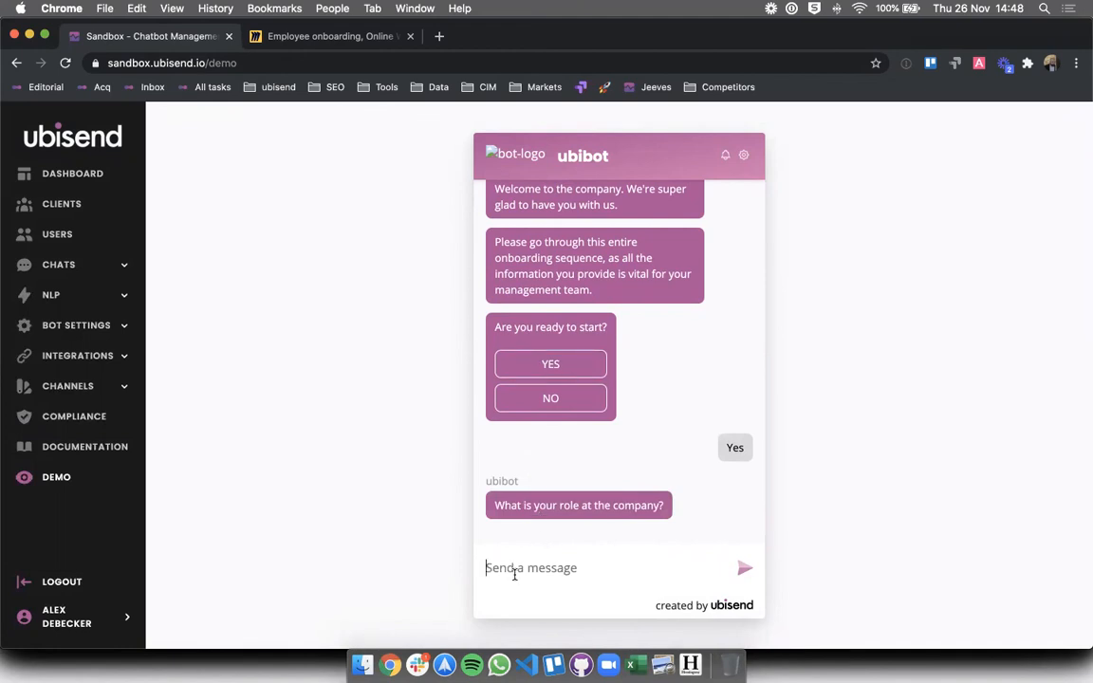
text(surveyor)
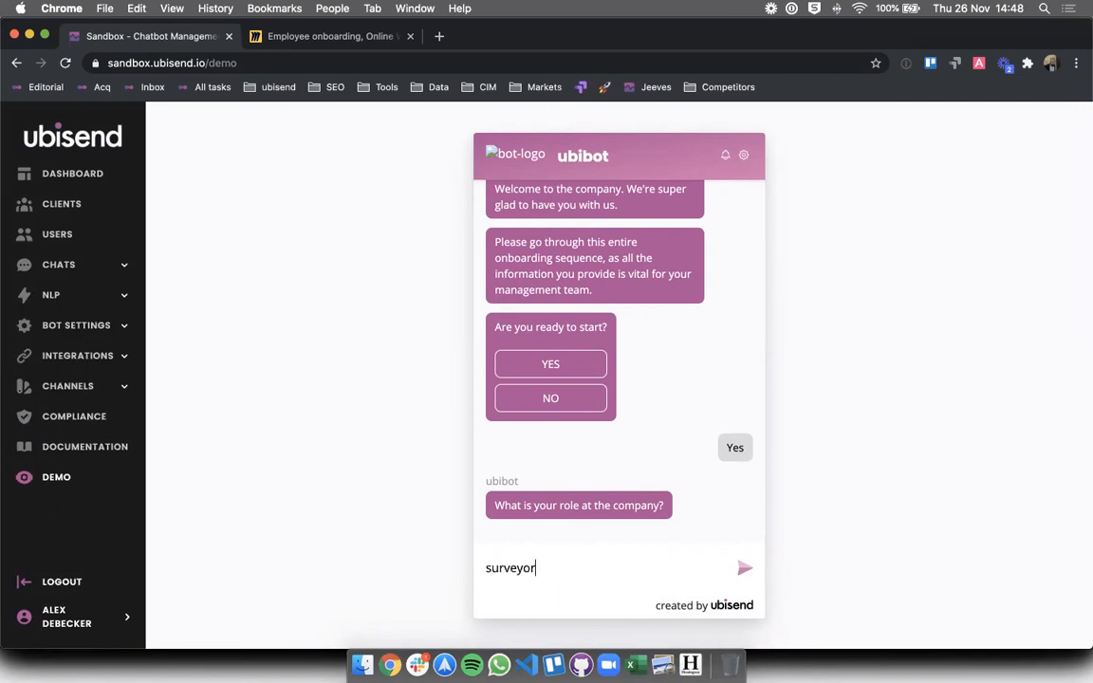
key(Return)
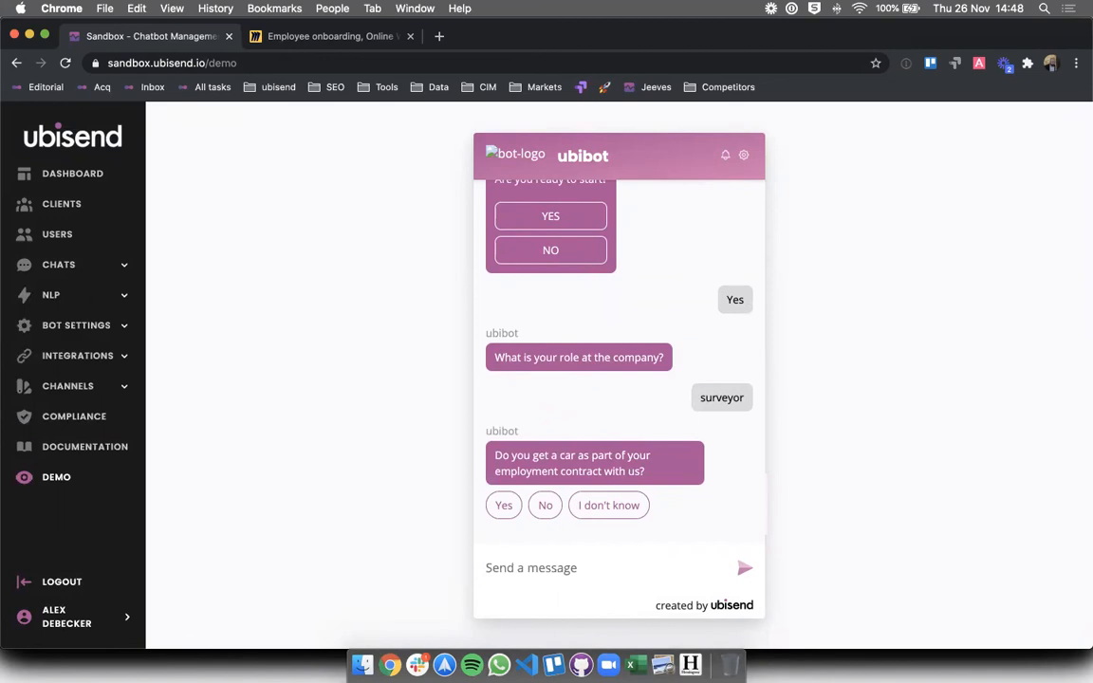
- Answer Yes to company car, 35000 for salary, and send a next-of-kin phone number
click(502, 504)
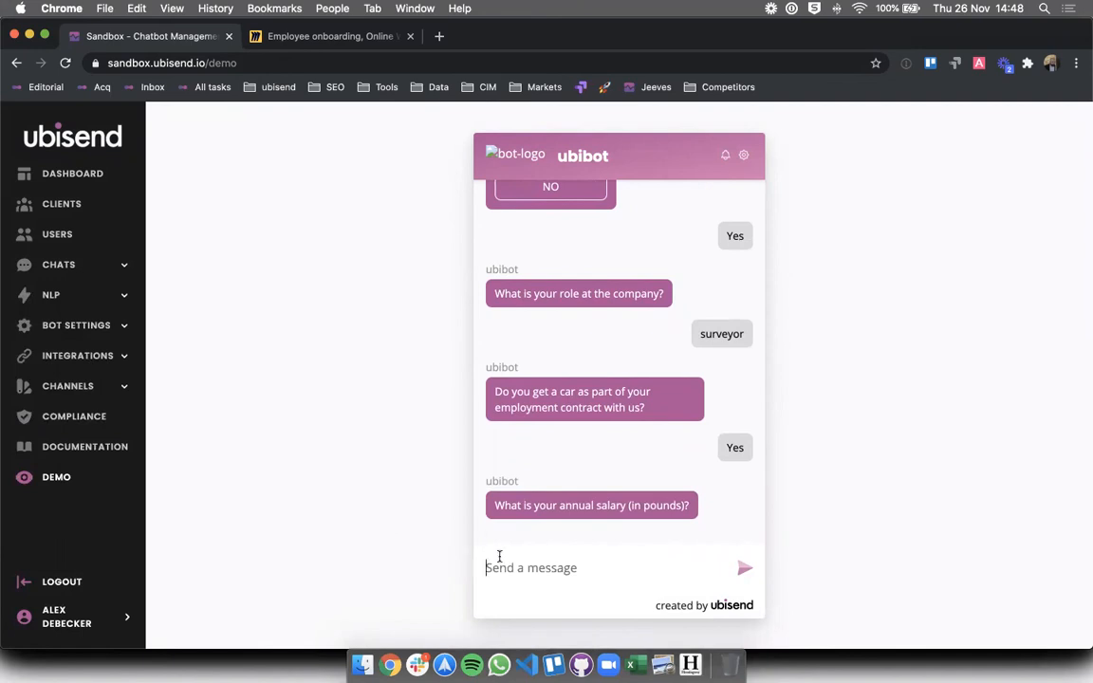
text(35000)
key(Return)
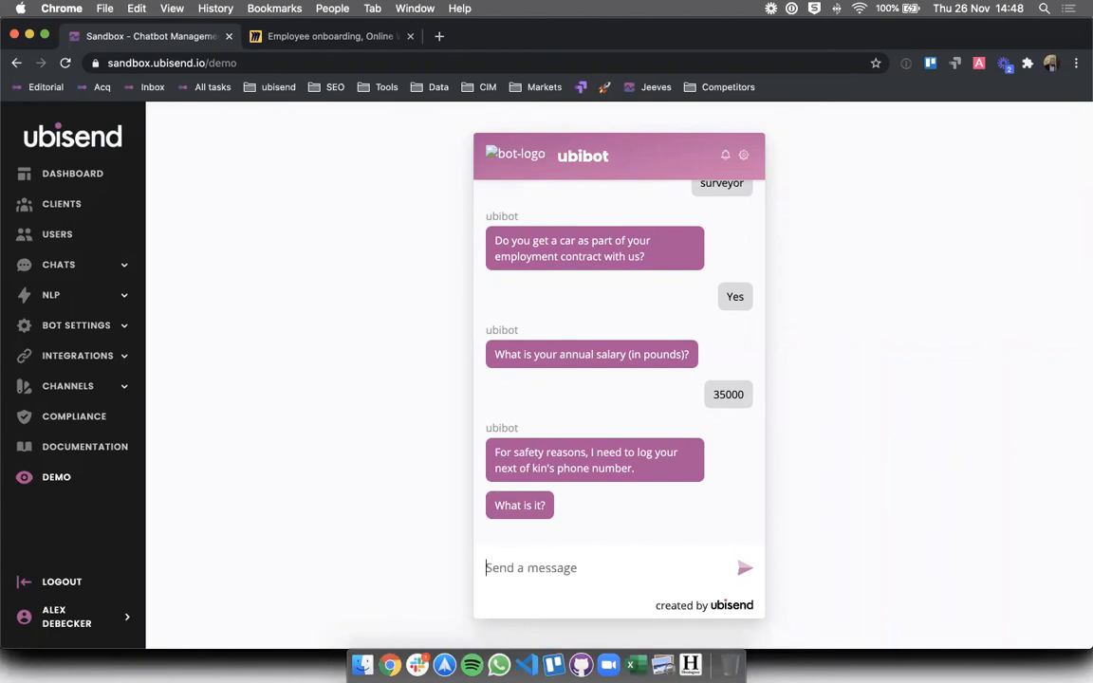
key(Return)
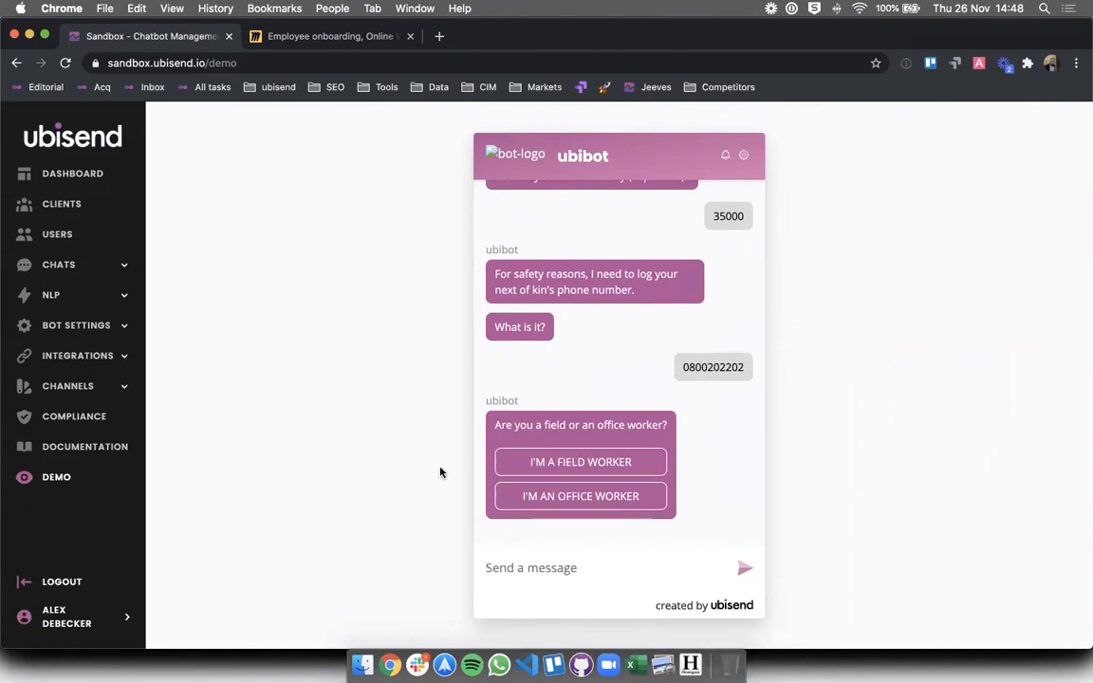
- Choose I'M A FIELD WORKER, then play, mute and pause the health and safety video
click(539, 462)
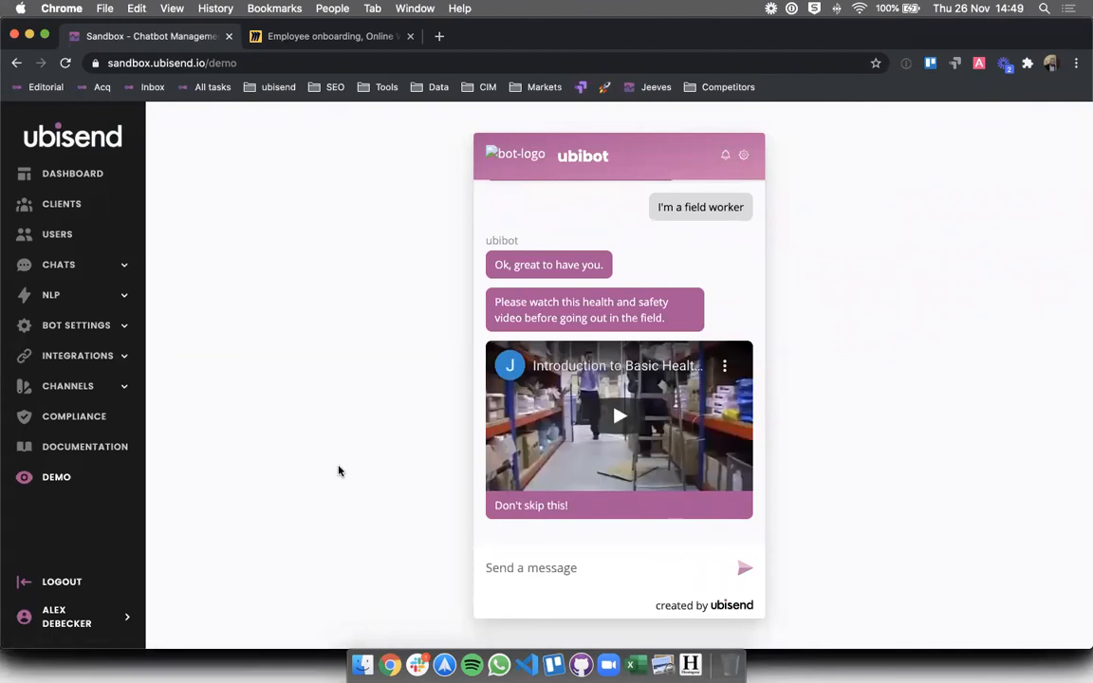
click(619, 415)
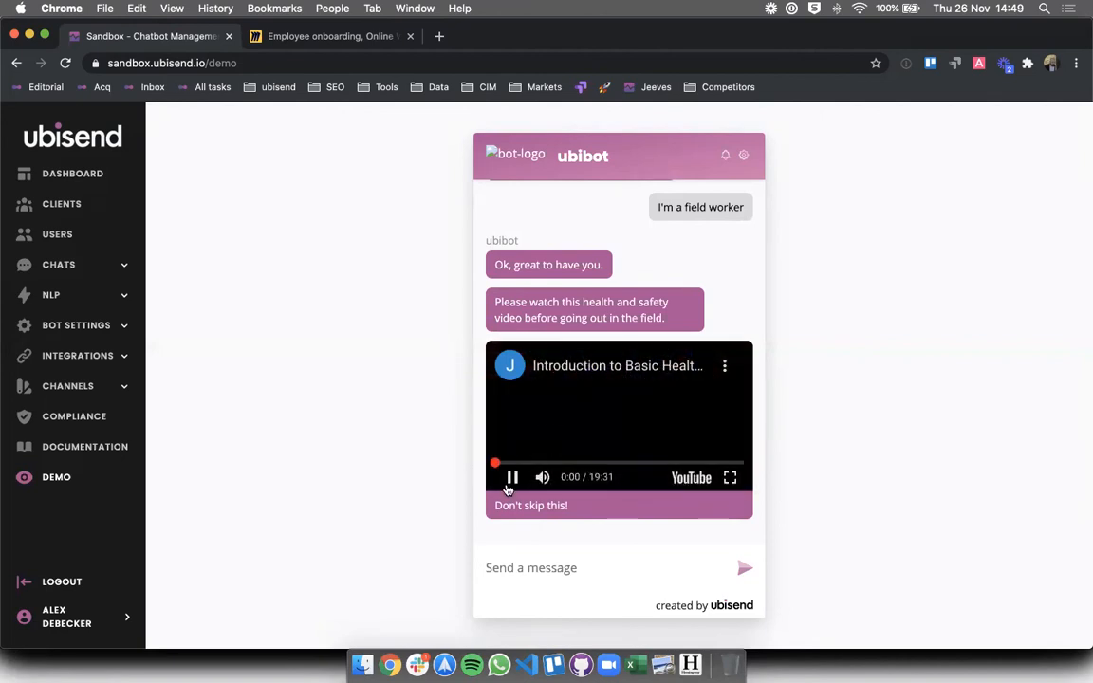
click(510, 477)
click(511, 478)
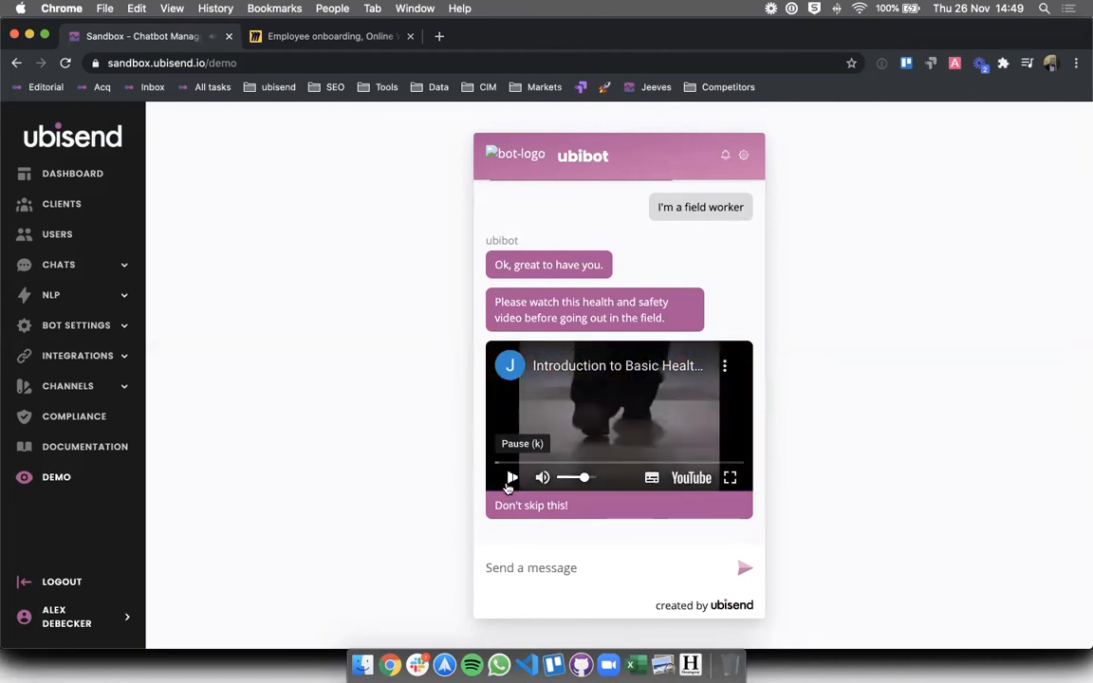
click(542, 478)
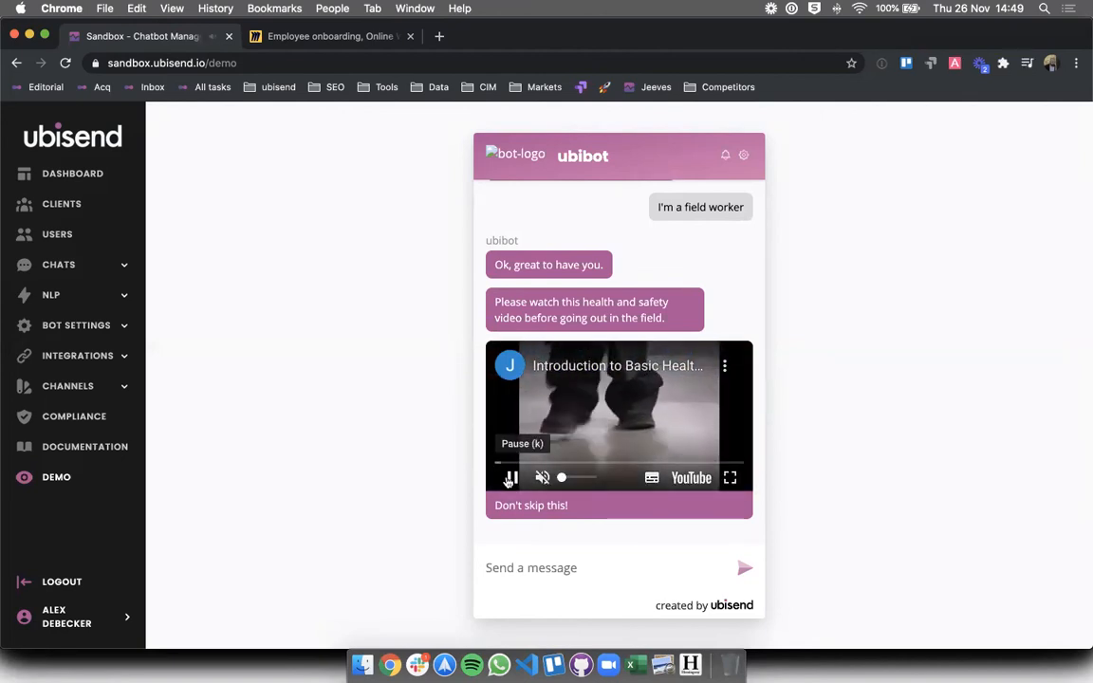
click(511, 478)
click(535, 569)
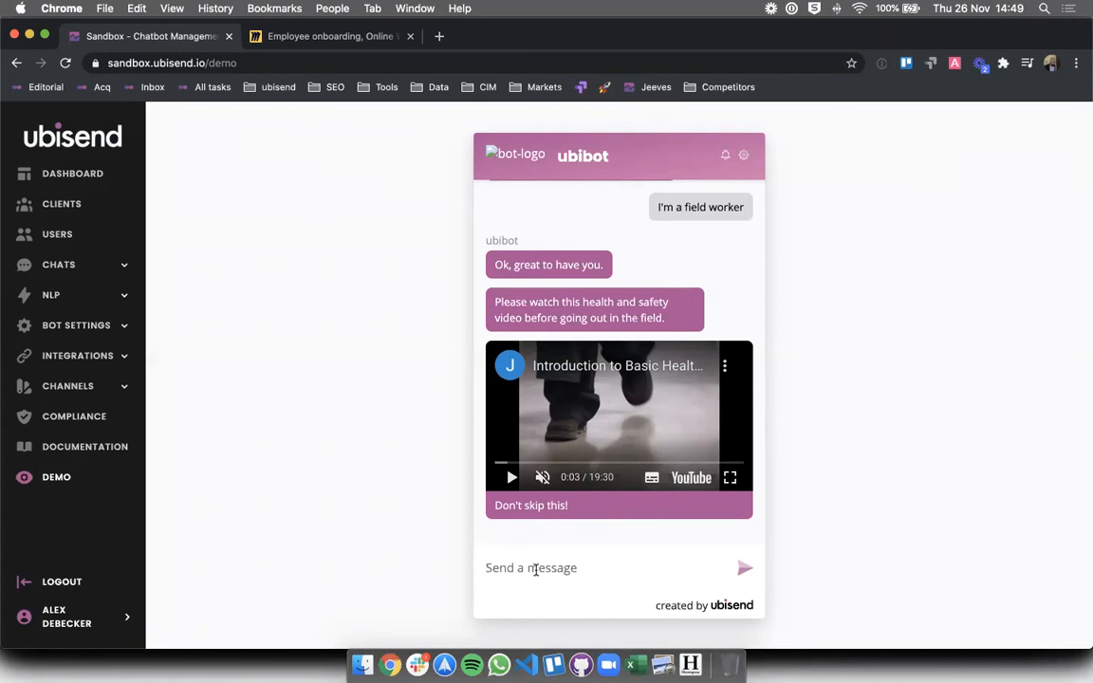
- Reset the chat widget, start a fresh conversation, answer YES and give the role 'accountant'
click(744, 155)
click(694, 197)
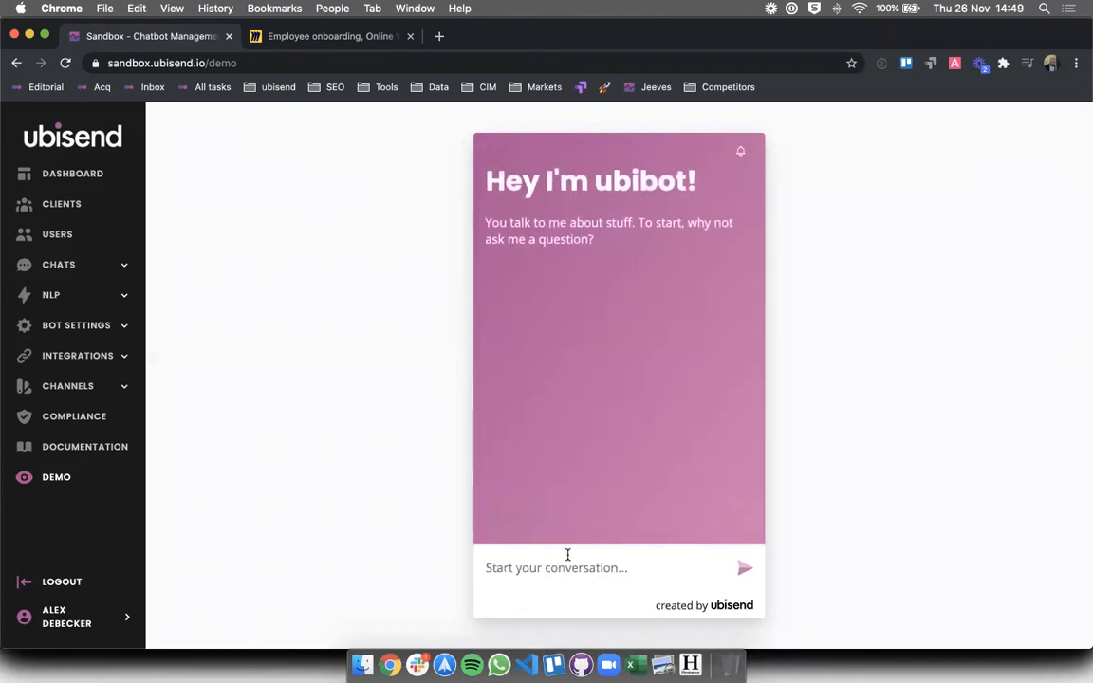
click(568, 556)
click(554, 459)
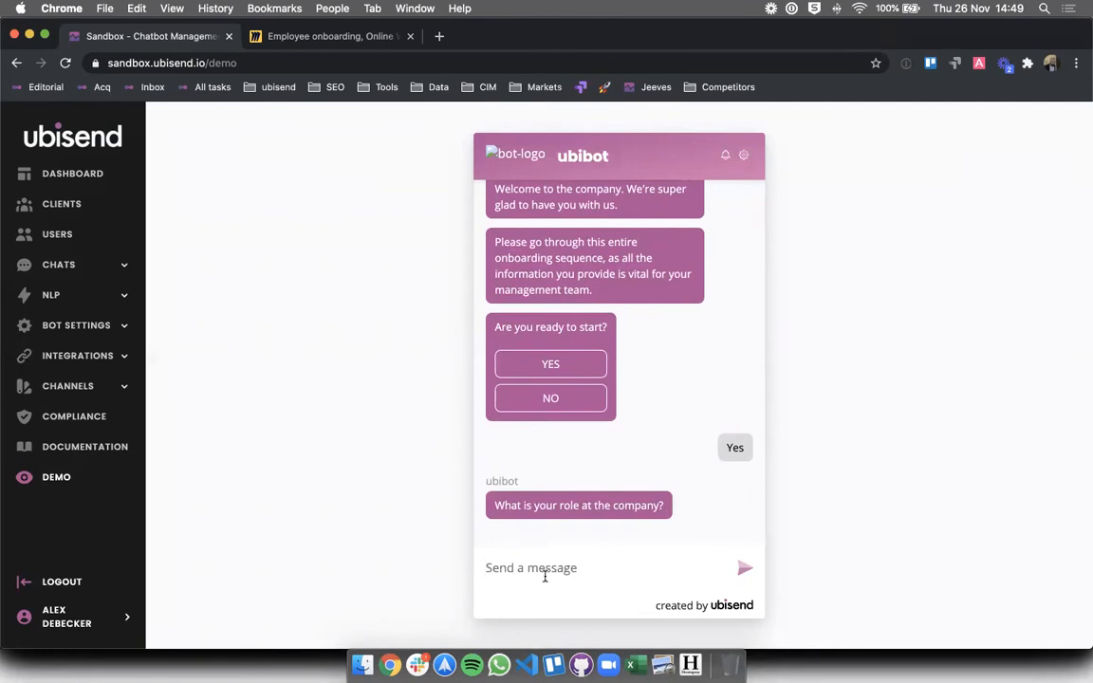
text(accountant)
key(Return)
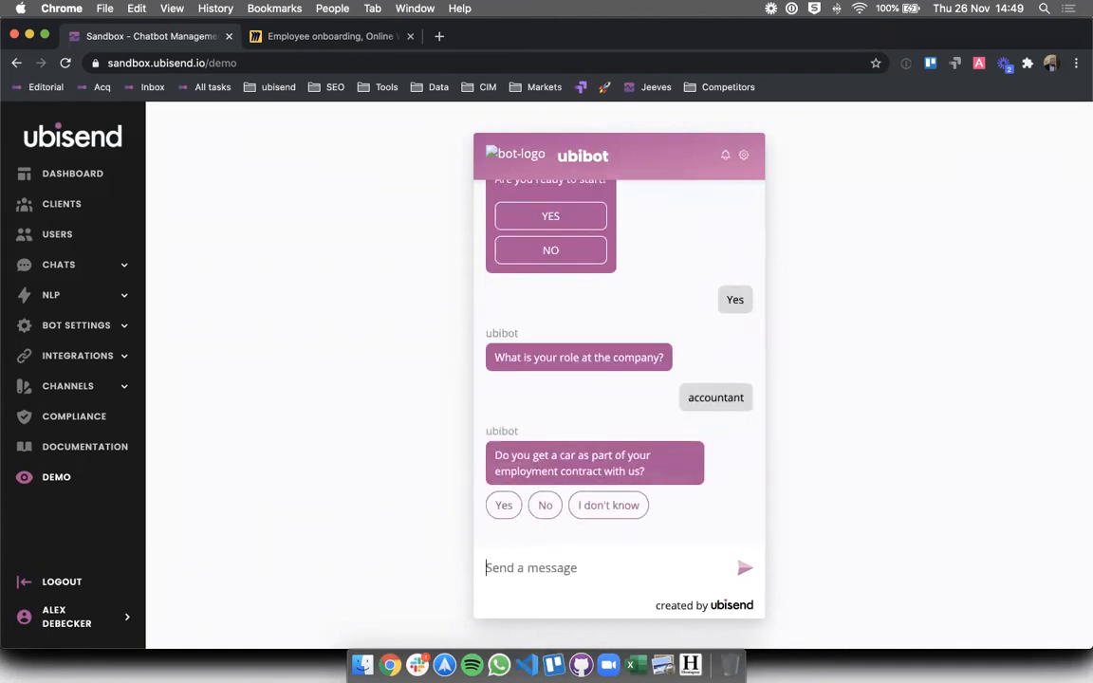
- Answer No to company car, 35000 for salary, a next-of-kin phone number, then office worker
click(522, 575)
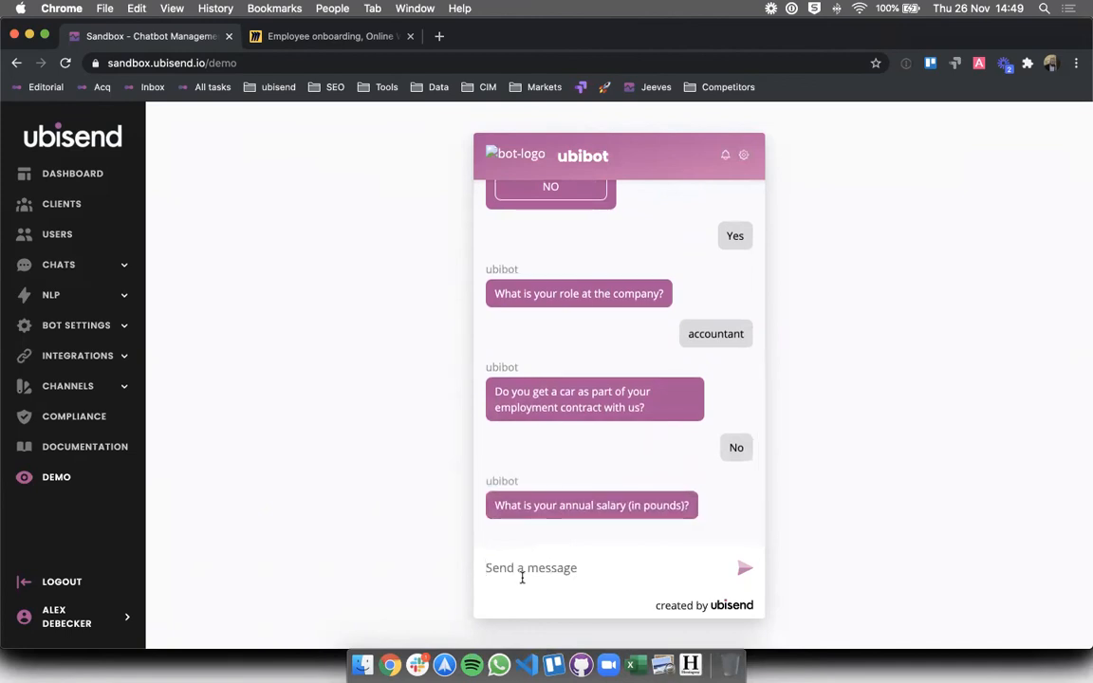
text(35000)
key(Return)
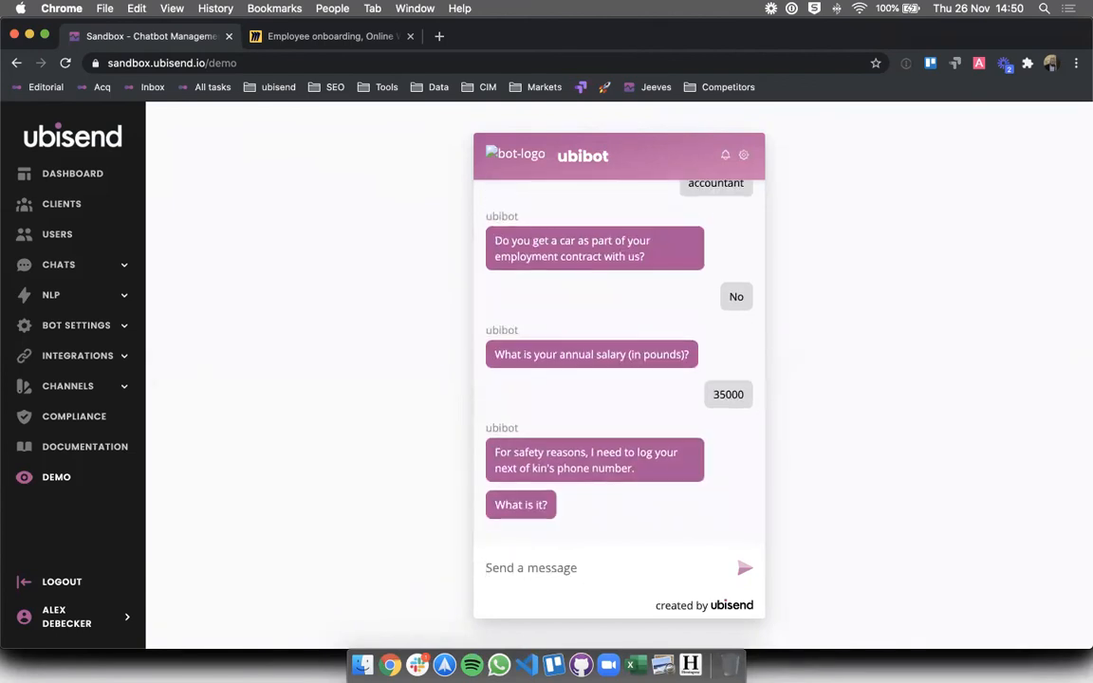
click(516, 569)
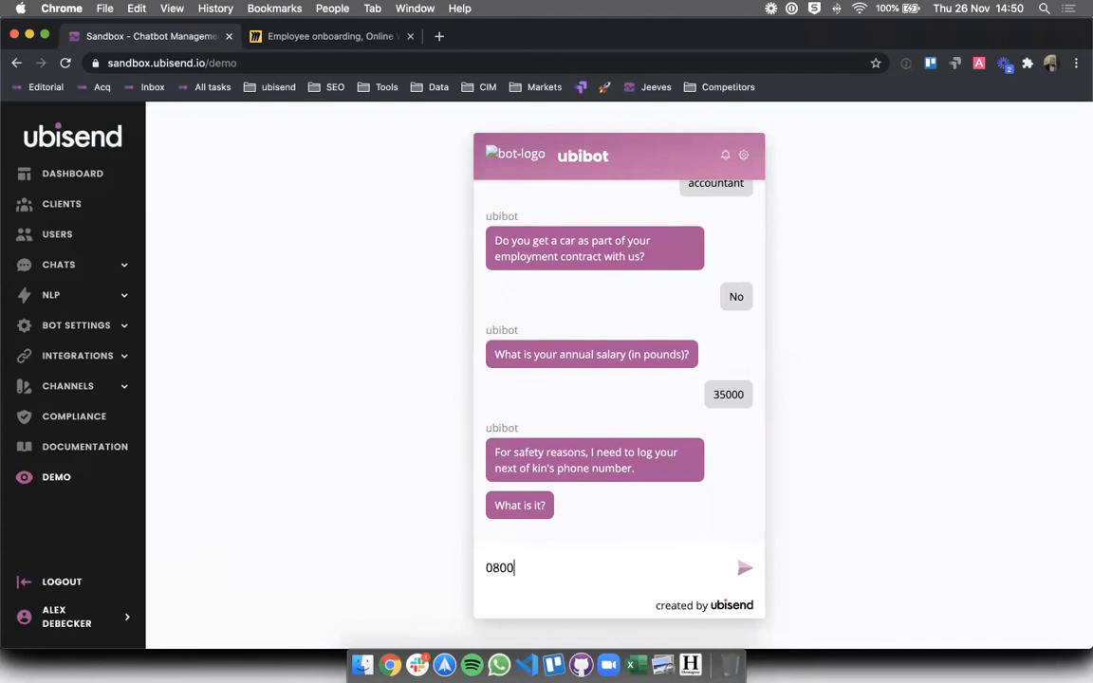
key(Return)
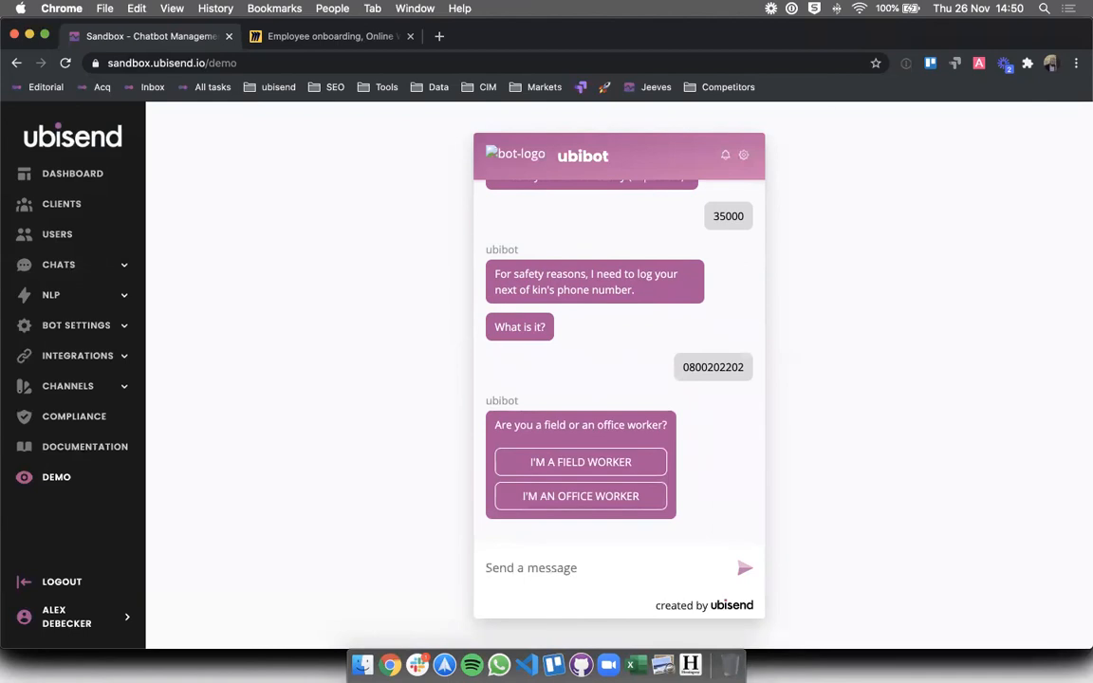
click(562, 504)
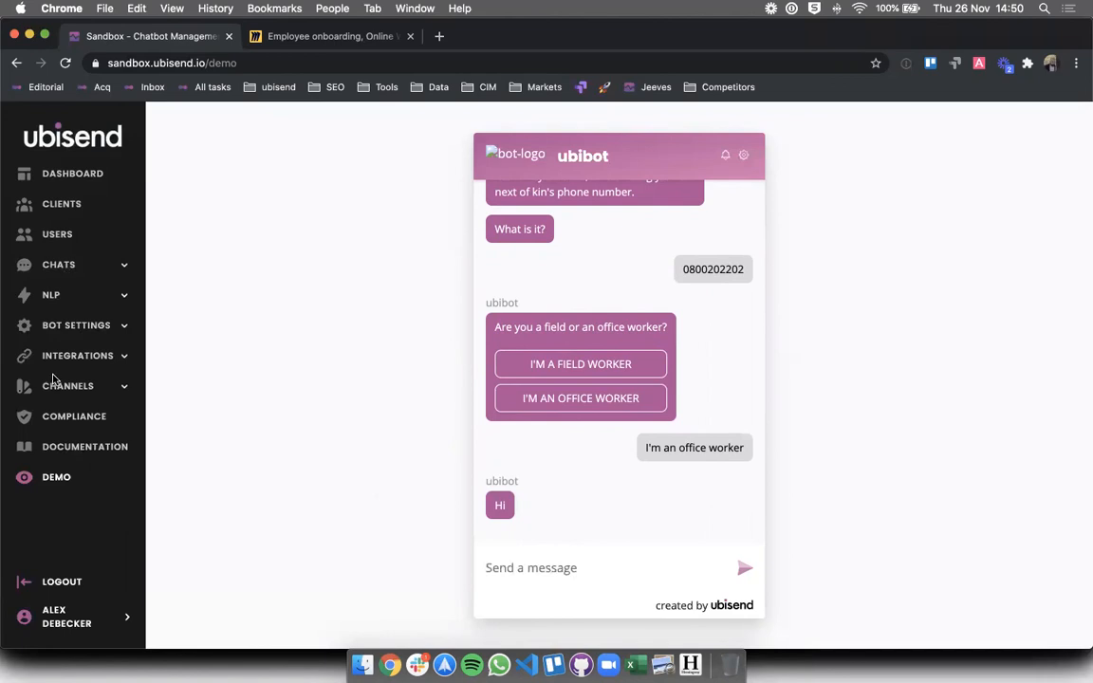
click(71, 264)
- Browse the conversation flows and open the Employee onboarding conversation for editing
click(66, 336)
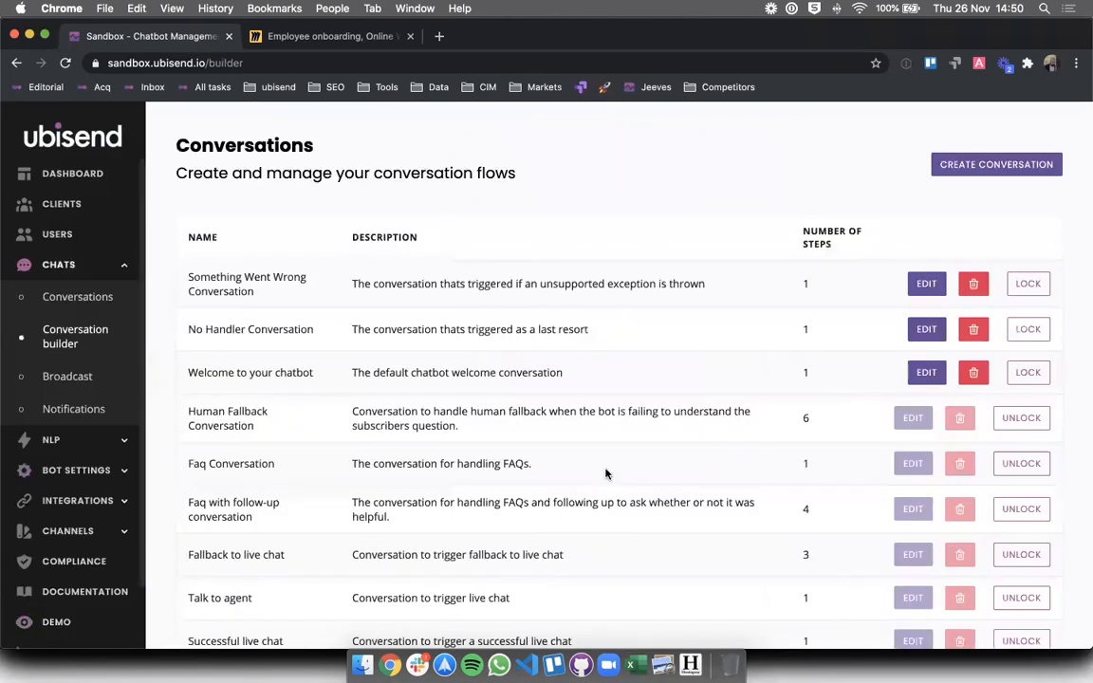
scroll(607, 474, down, 5)
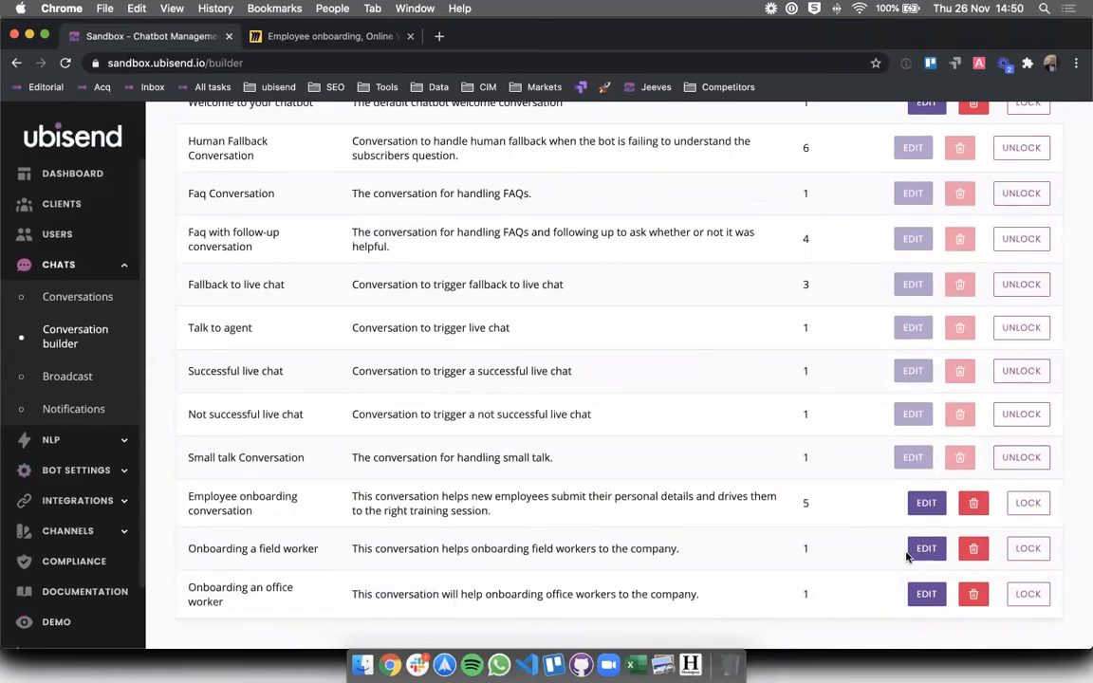
click(922, 550)
scroll(649, 404, down, 3)
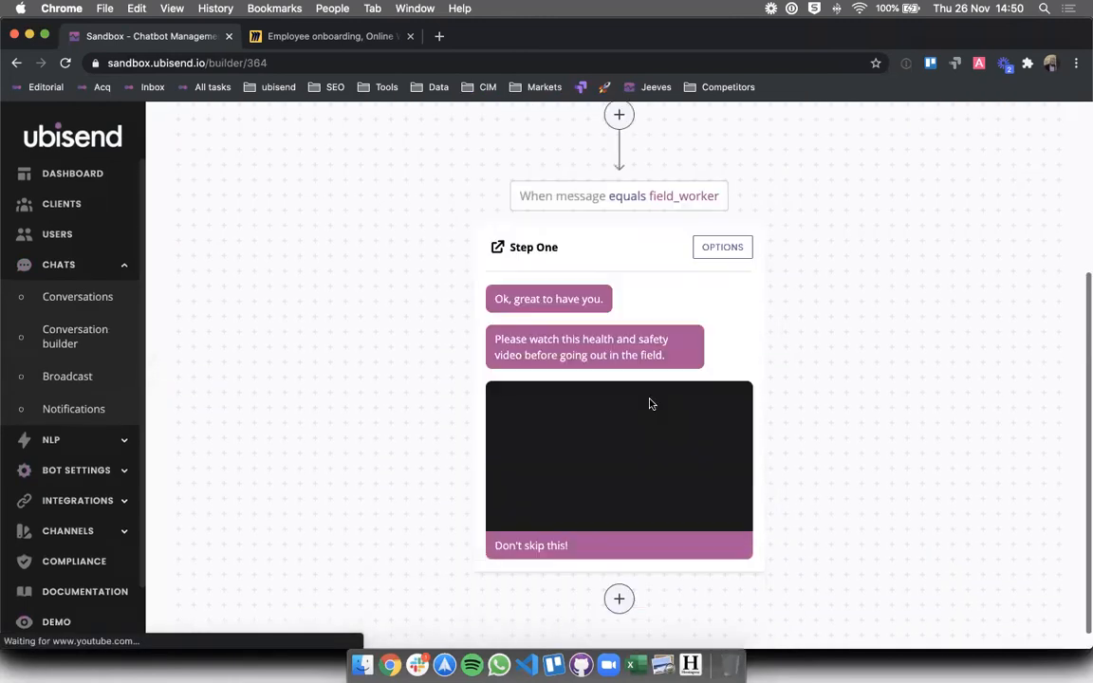
scroll(649, 404, up, 3)
click(208, 138)
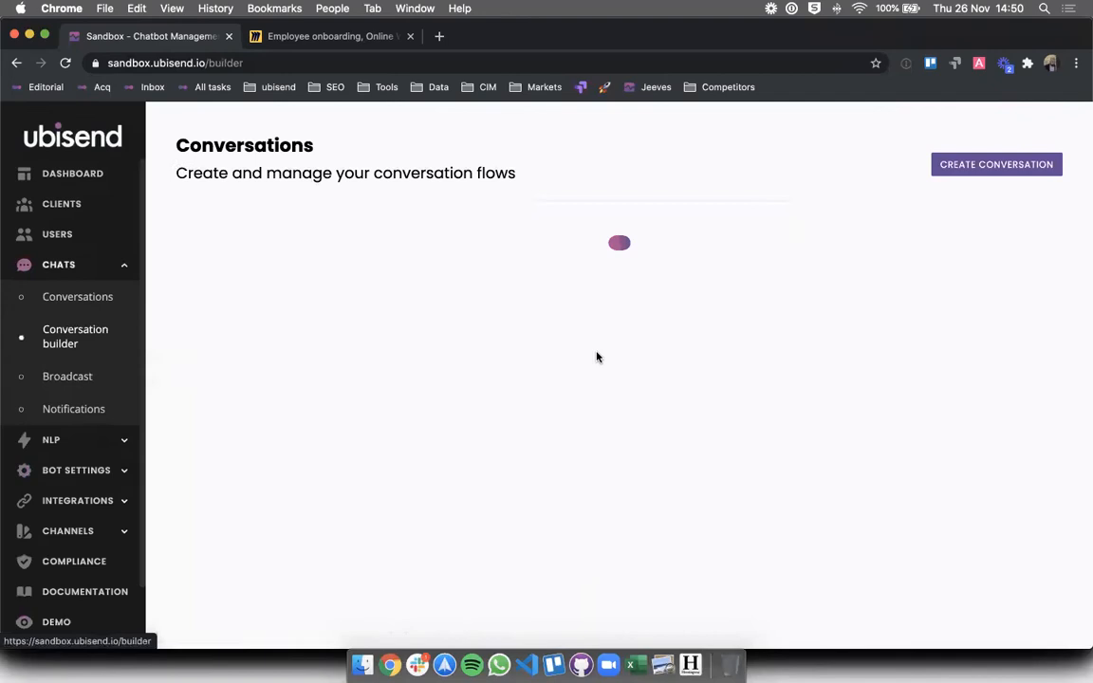
scroll(598, 354, down, 5)
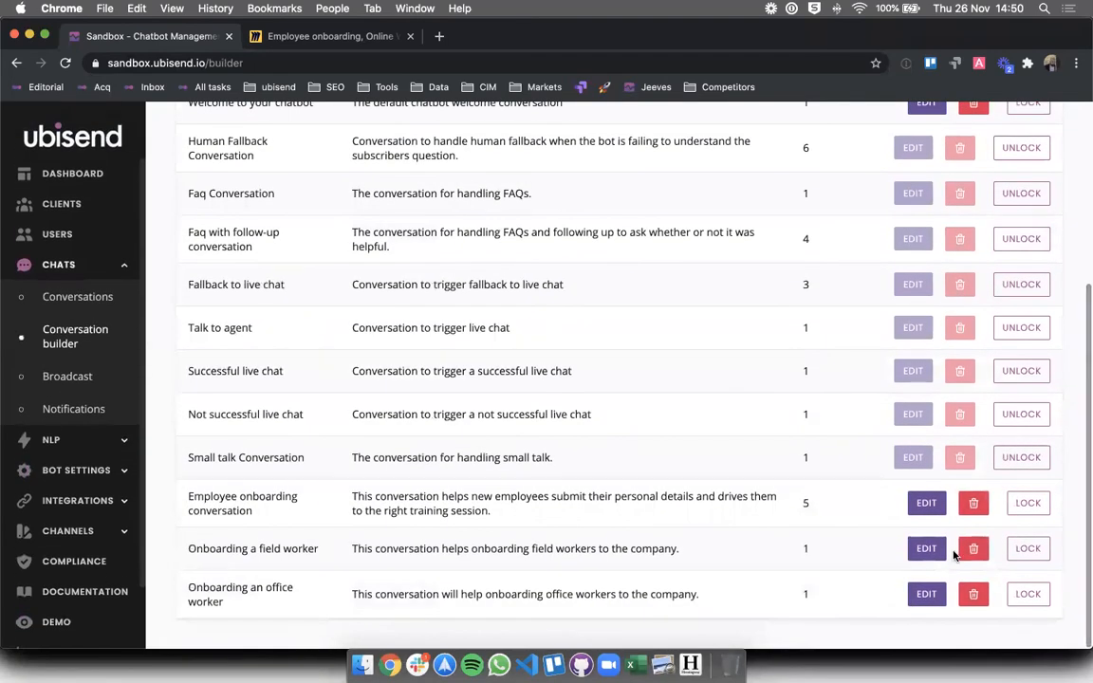
click(925, 503)
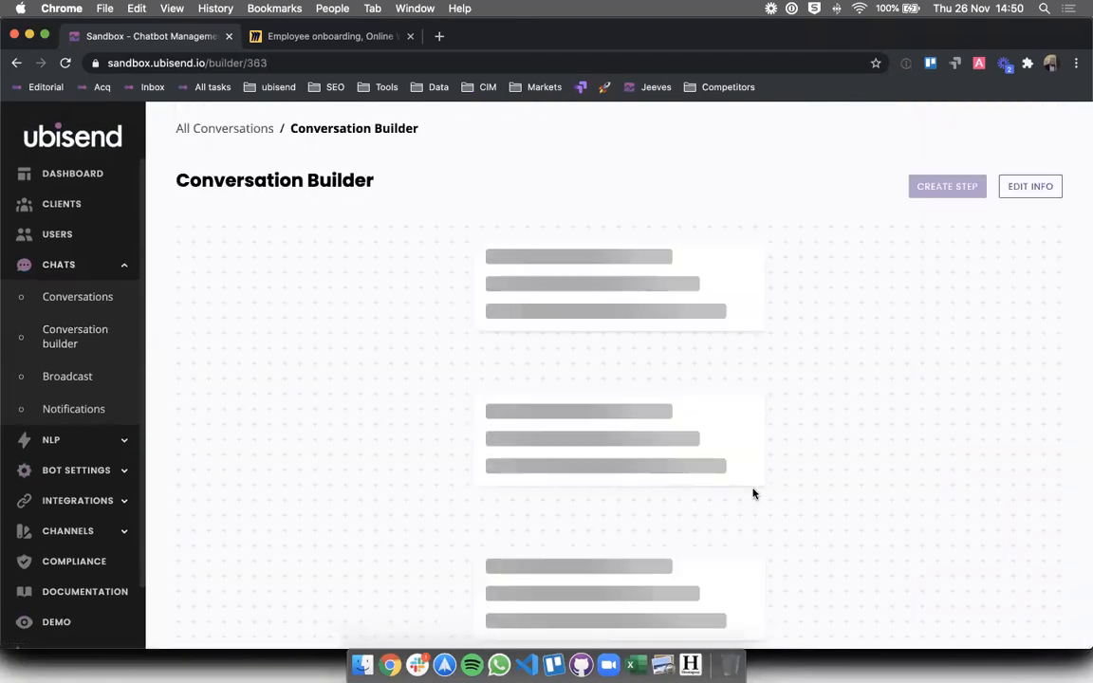
scroll(752, 490, down, 15)
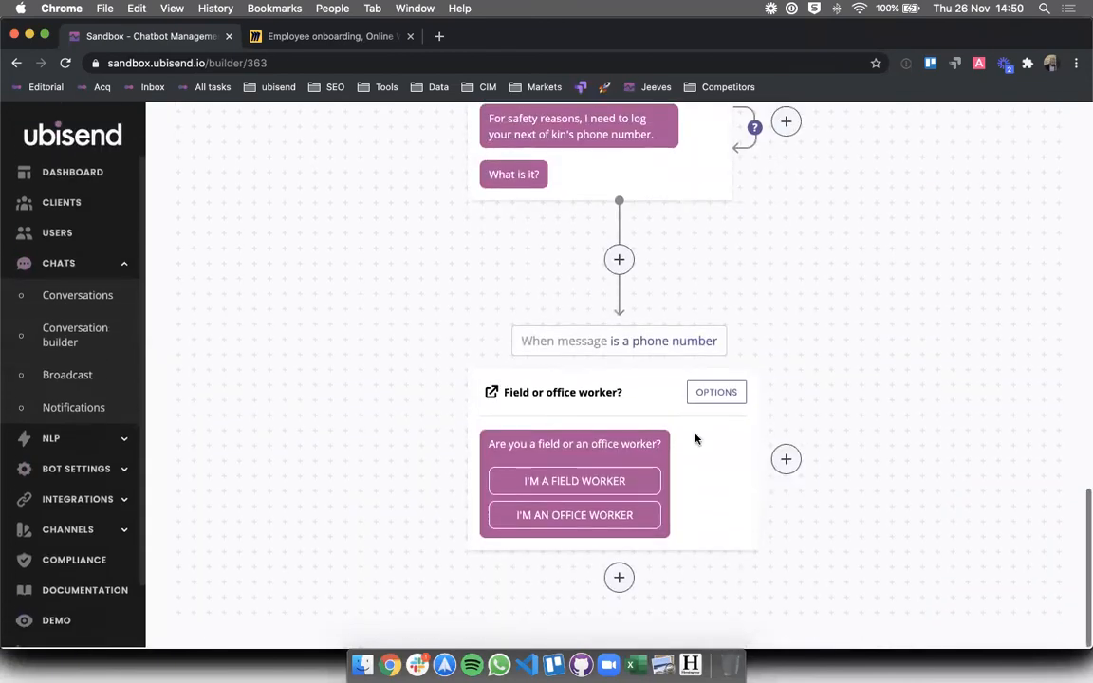
- Fix the Field or office worker? button value from officer_worker to office_worker, save, and return to All Conversations
click(699, 393)
click(346, 521)
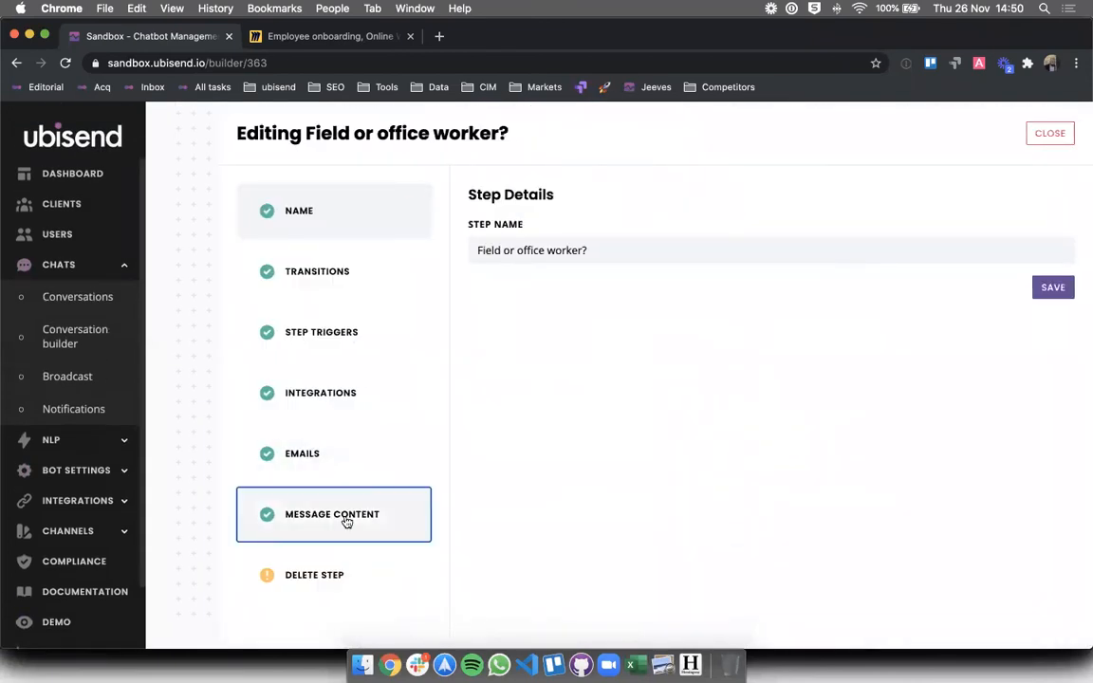
double_click(619, 521)
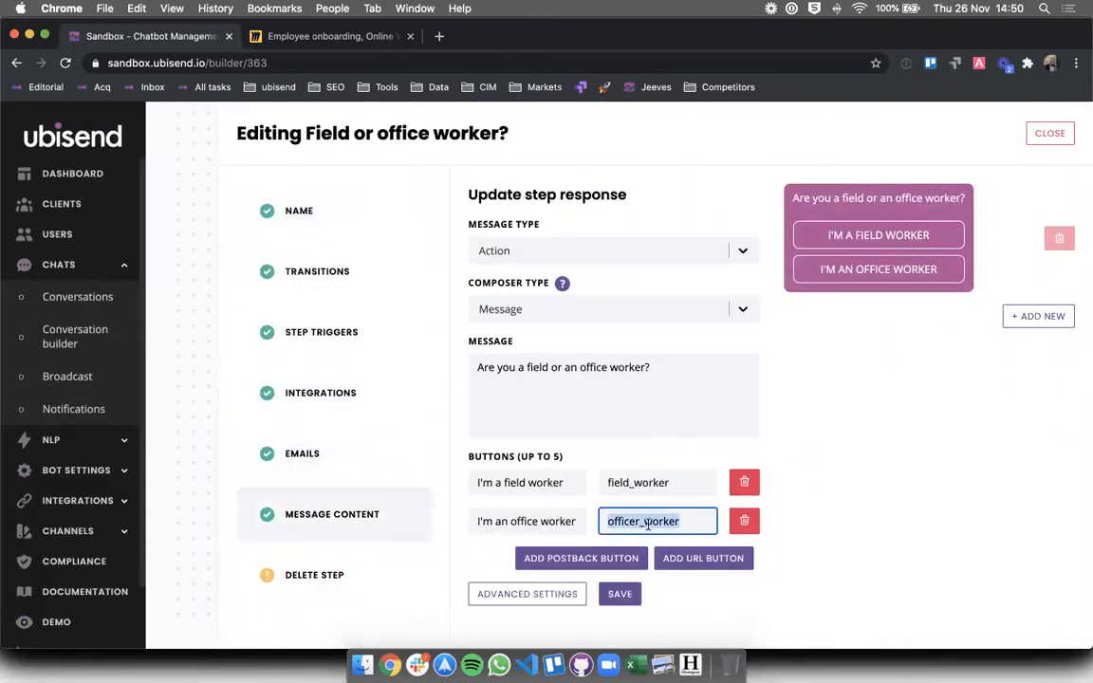
click(642, 521)
key(BackSpace)
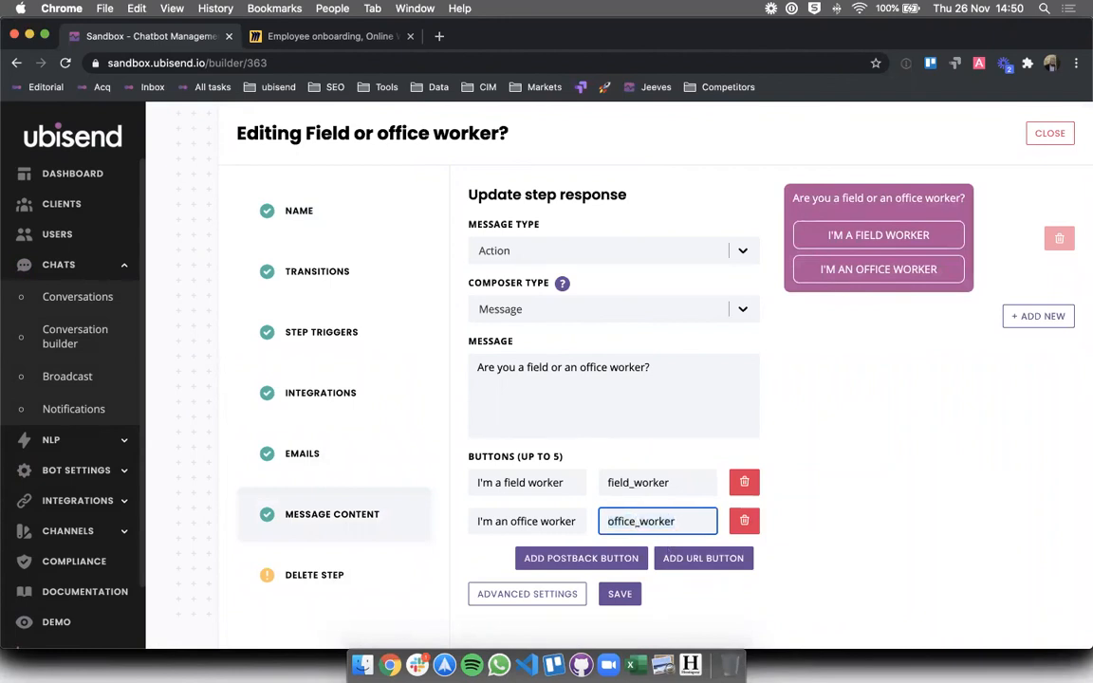
click(620, 594)
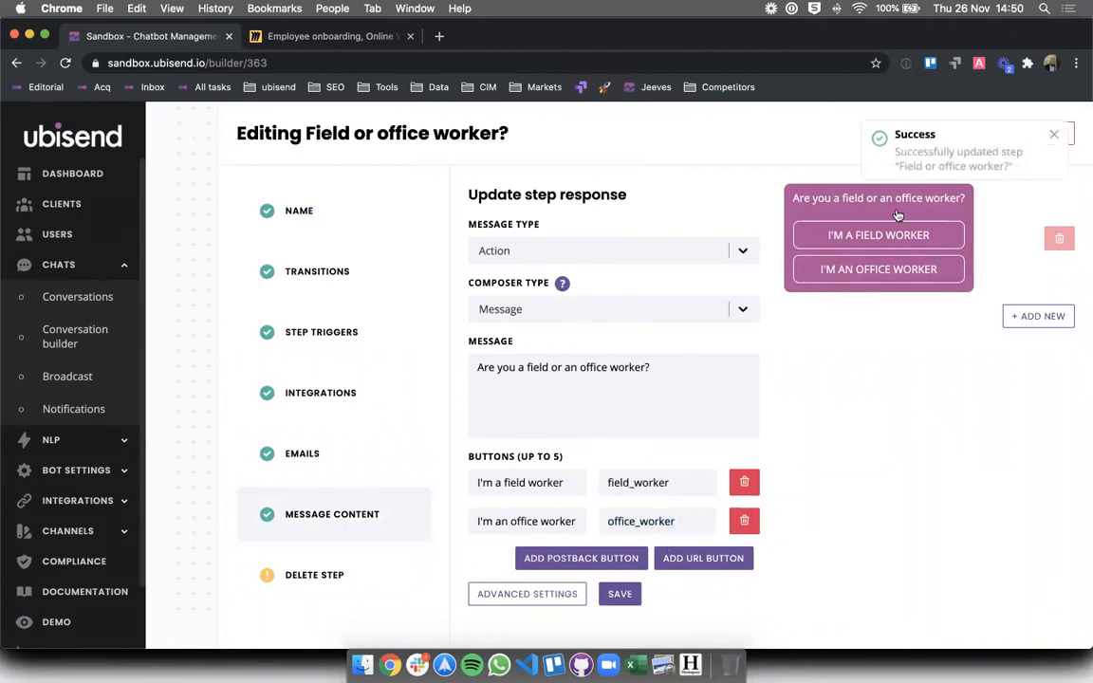
click(1058, 135)
scroll(398, 185, up, 10)
click(235, 137)
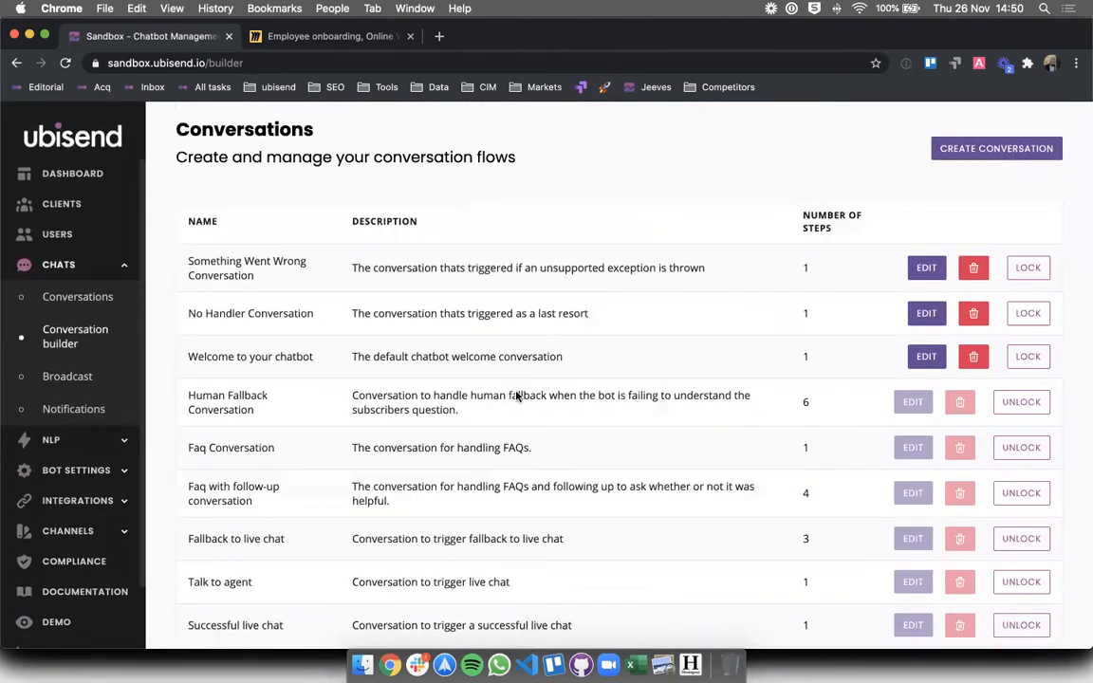
- Check the Onboarding an office worker conversation's trigger, then go to the Demo page
scroll(517, 398, down, 5)
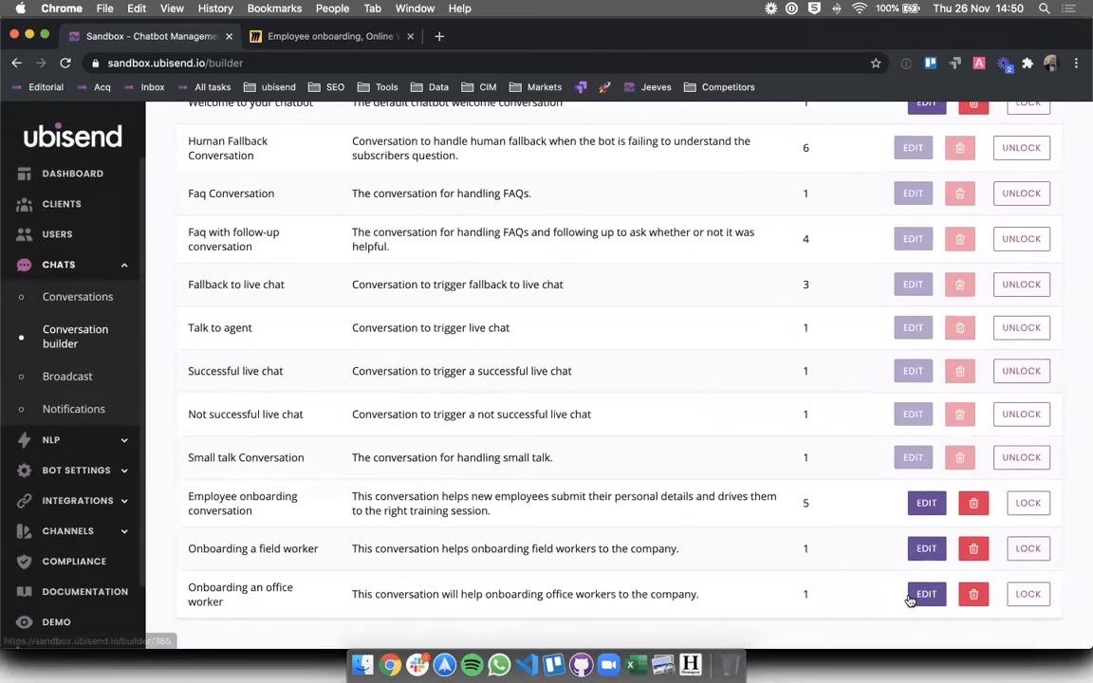
click(925, 595)
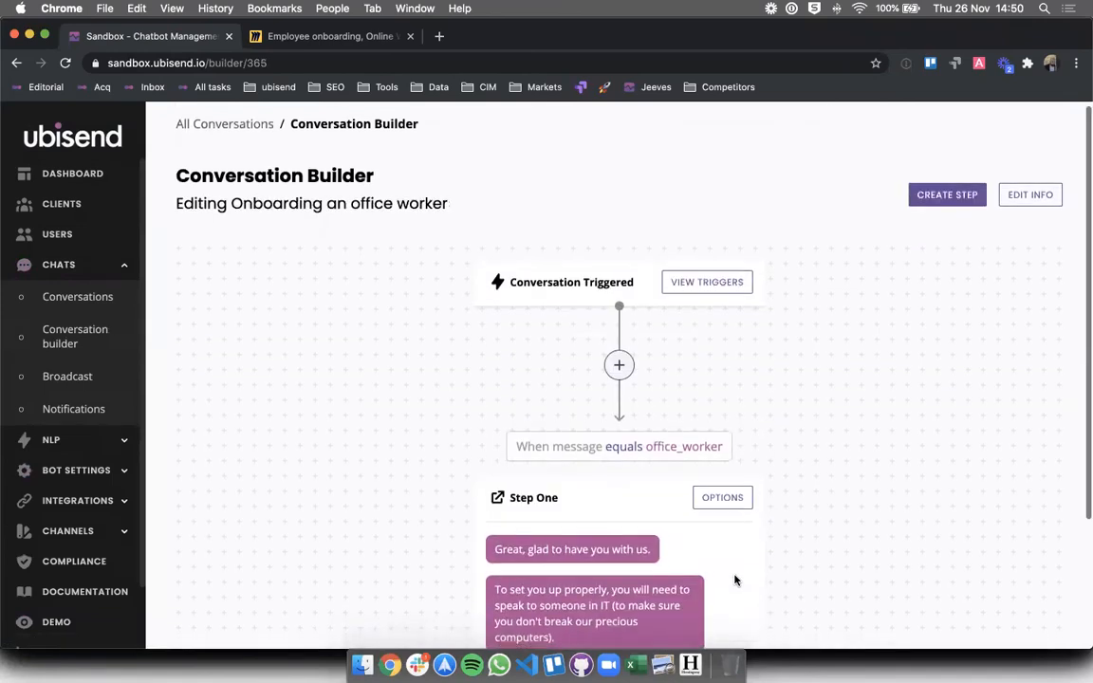
scroll(734, 580, down, 3)
scroll(491, 420, up, 3)
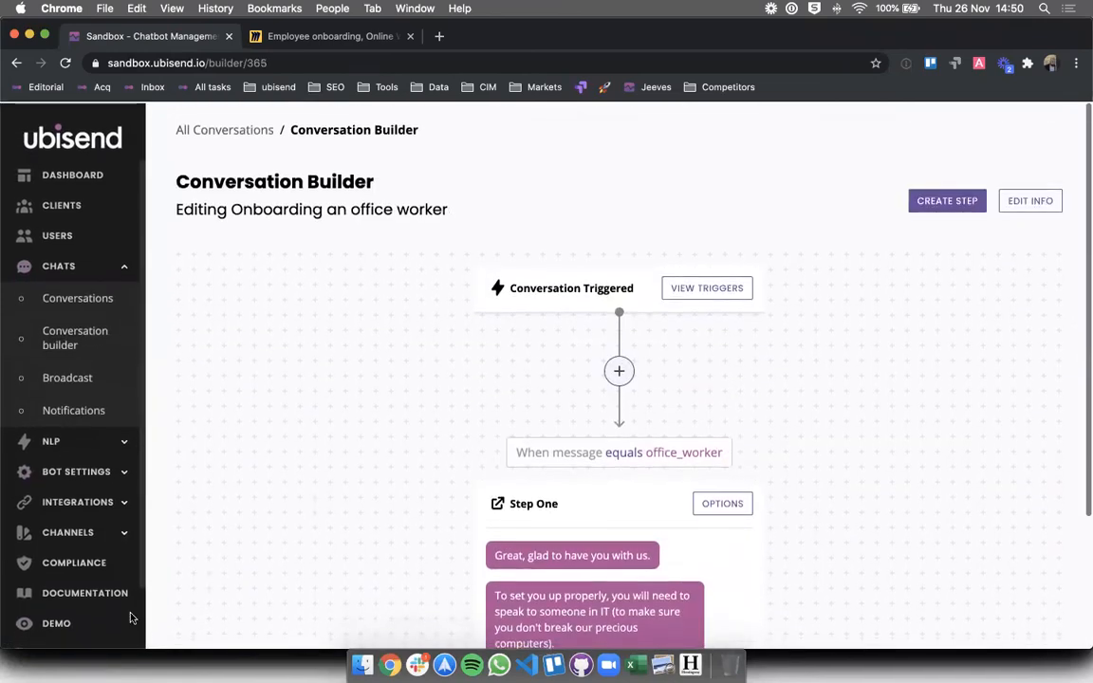
click(58, 623)
scroll(451, 341, down, 2)
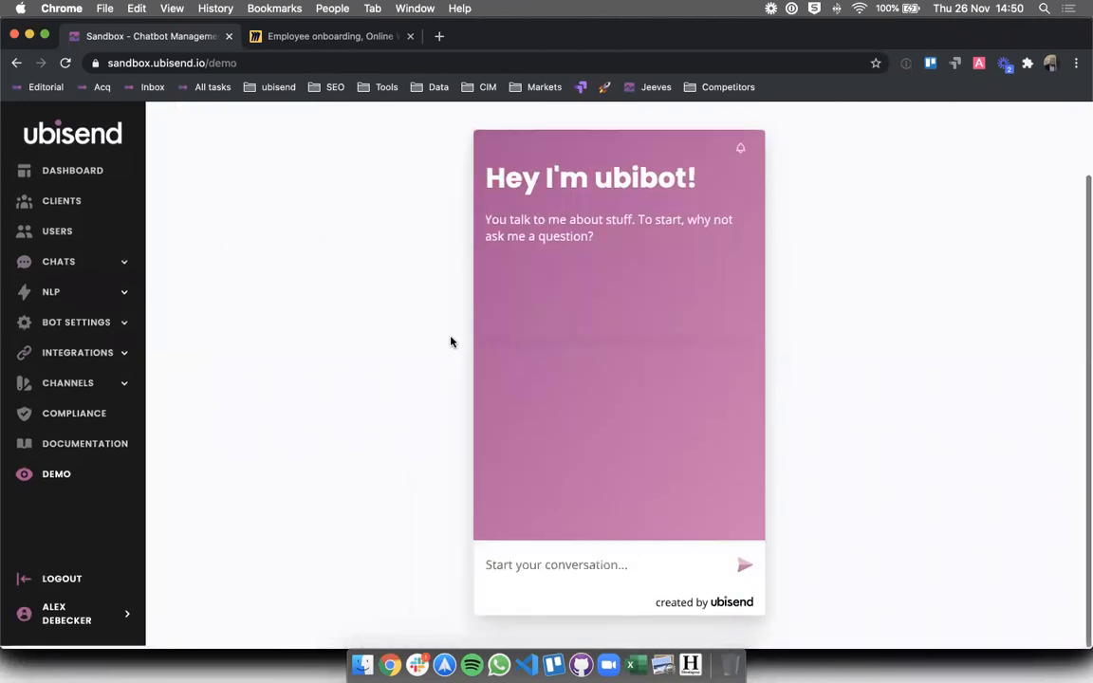
- Run the demo chat answering YES, accountant, No, 35000, a phone number, and I'M AN OFFICE WORKER
click(556, 565)
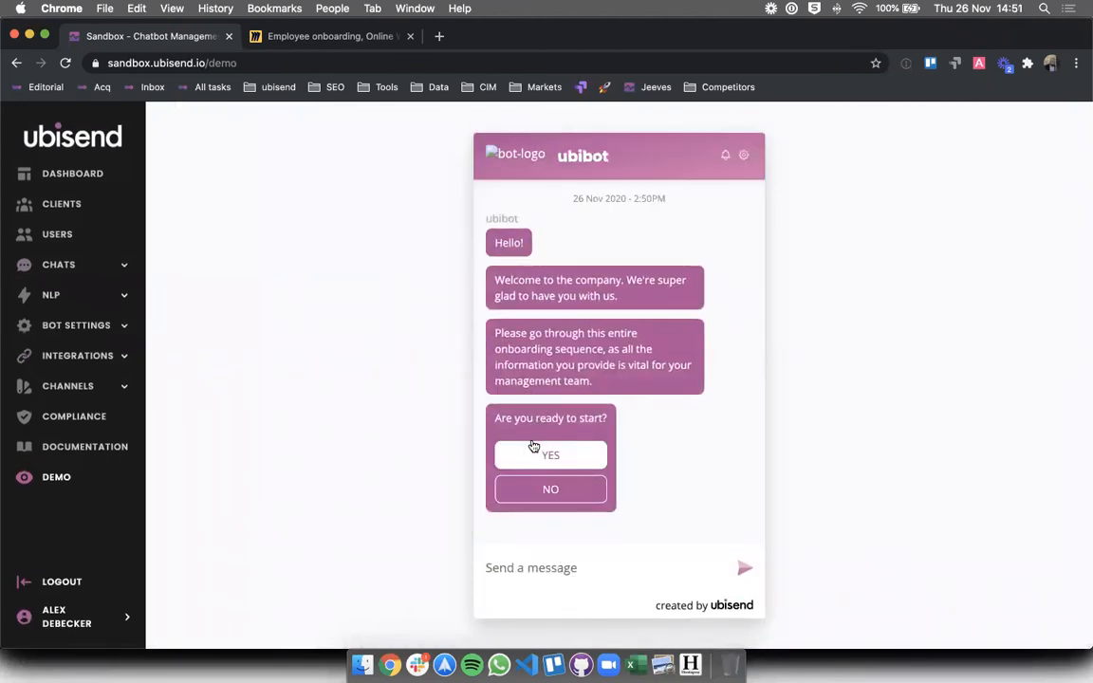
click(534, 448)
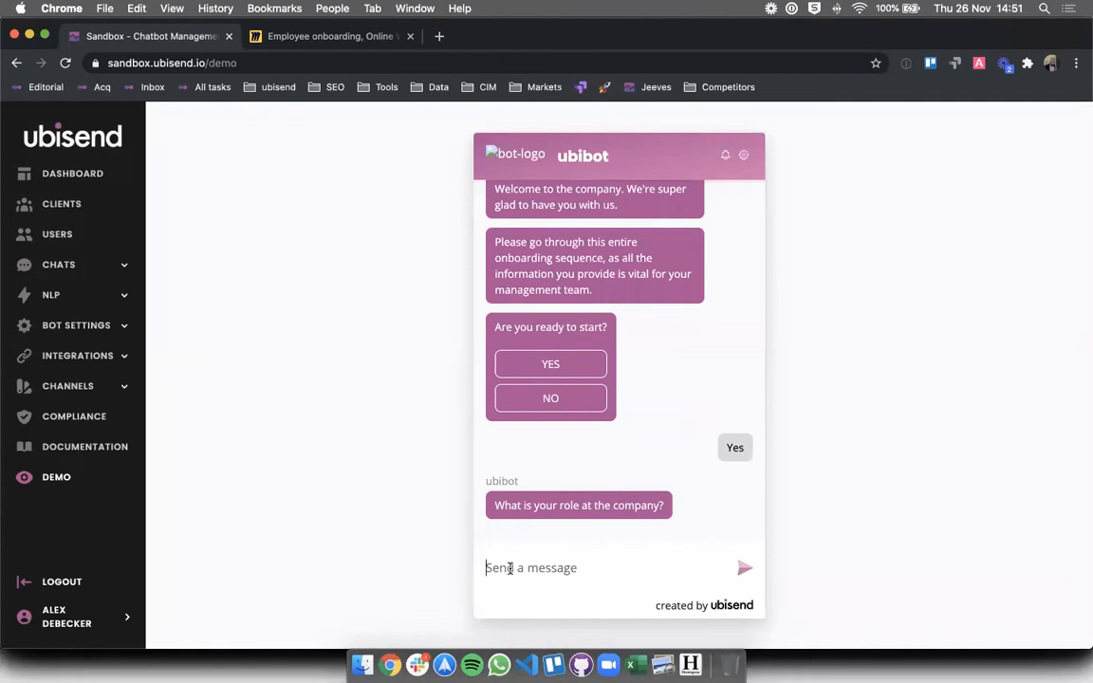
text(accountant)
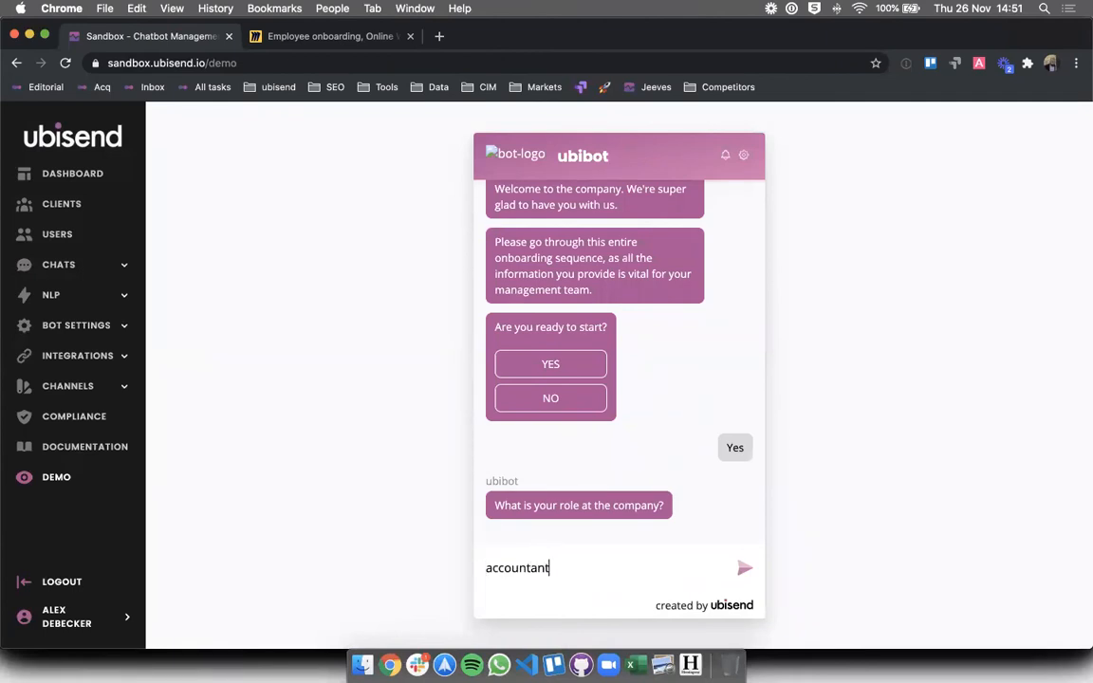
key(Return)
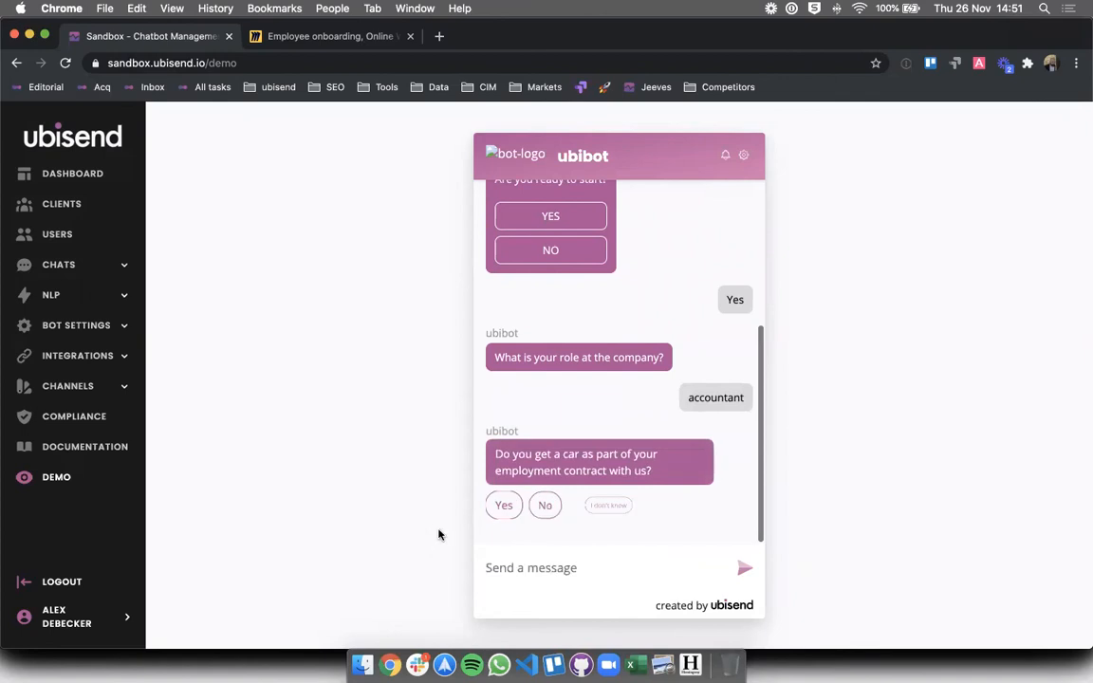
click(544, 505)
click(520, 556)
text(3)
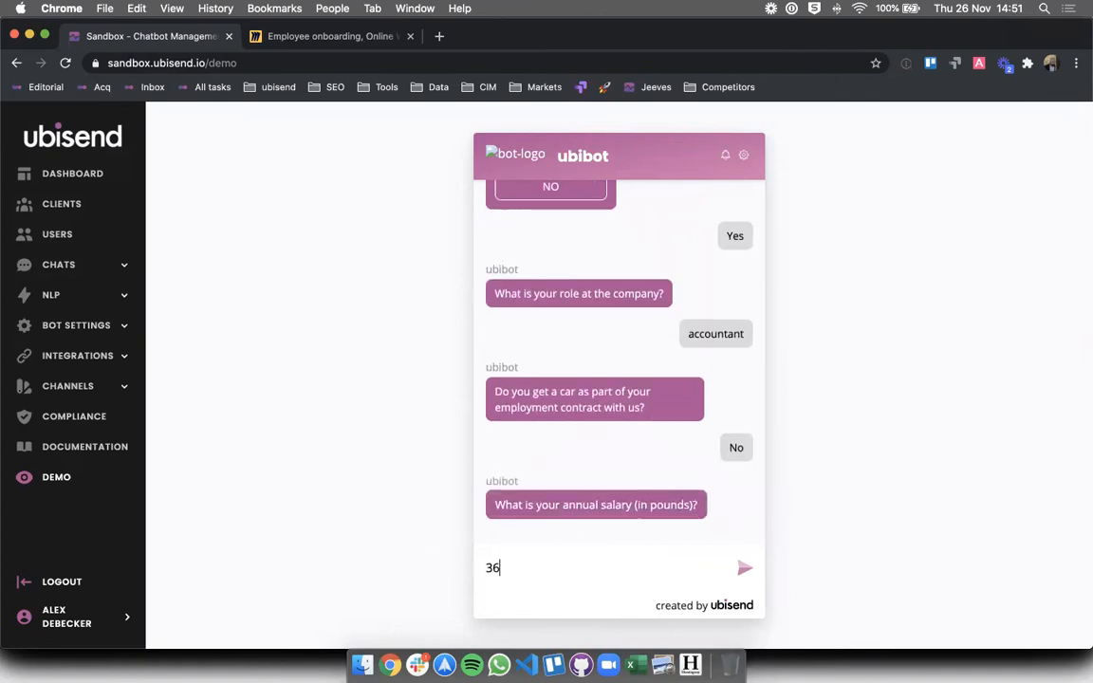
text(5000)
key(Return)
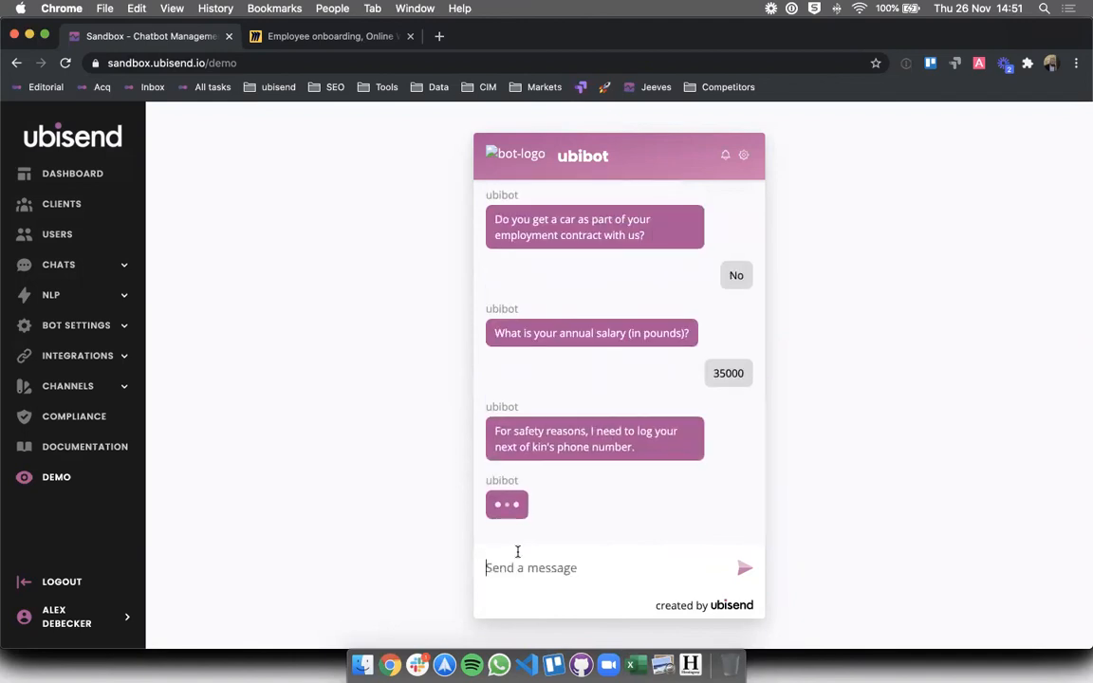
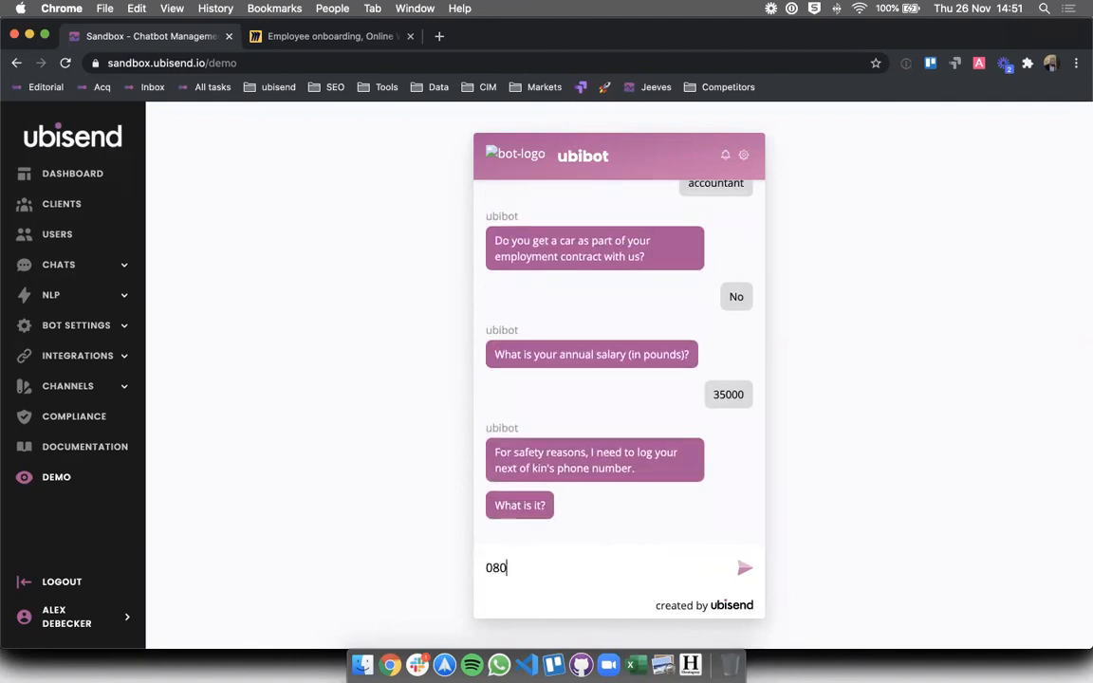
key(Return)
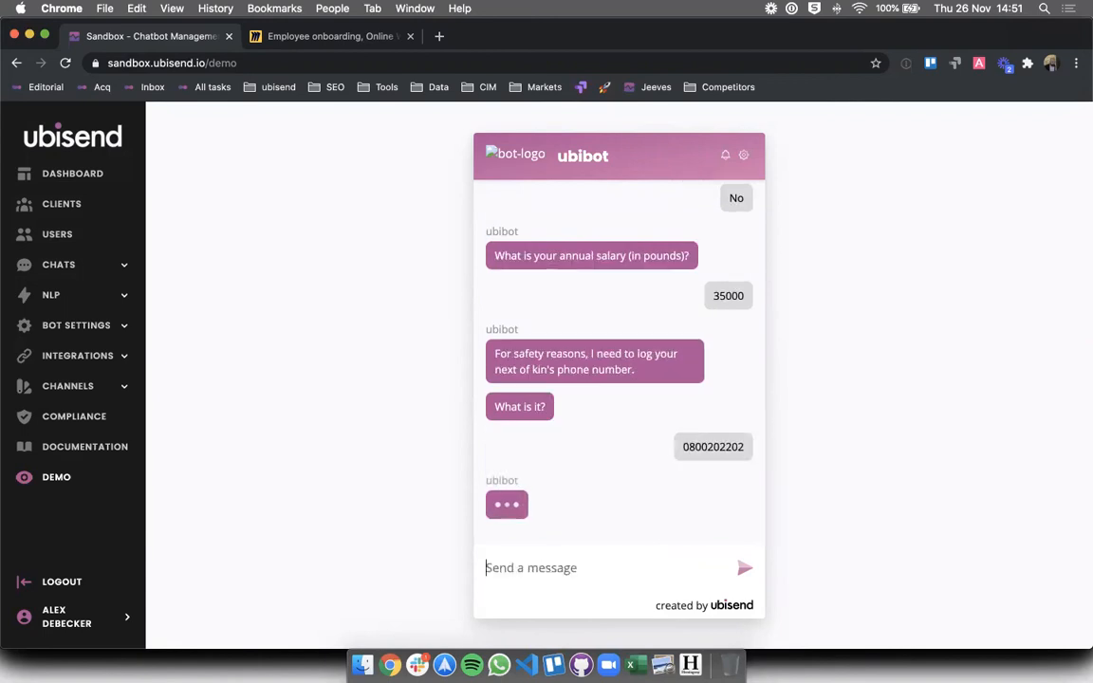
click(575, 498)
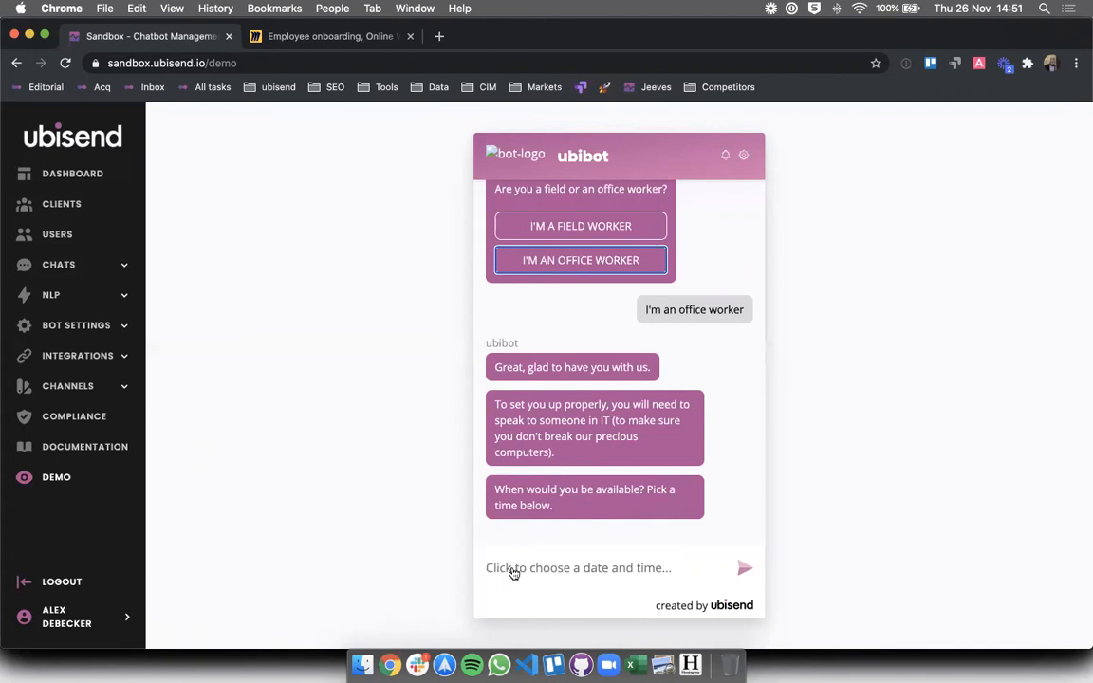
click(513, 570)
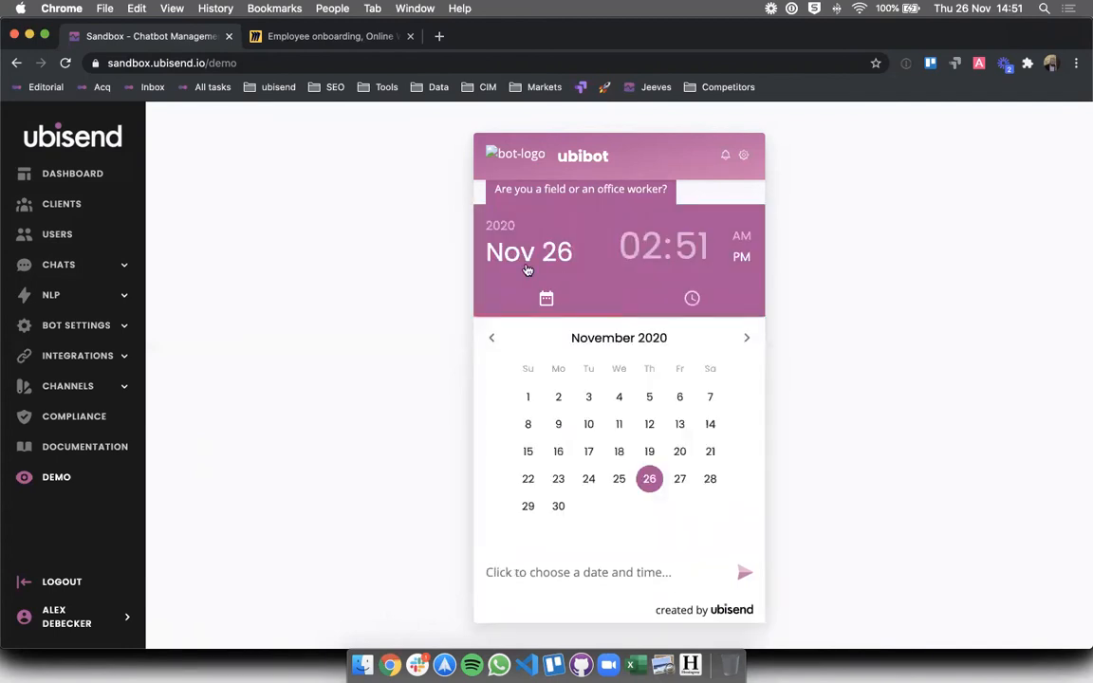
click(746, 337)
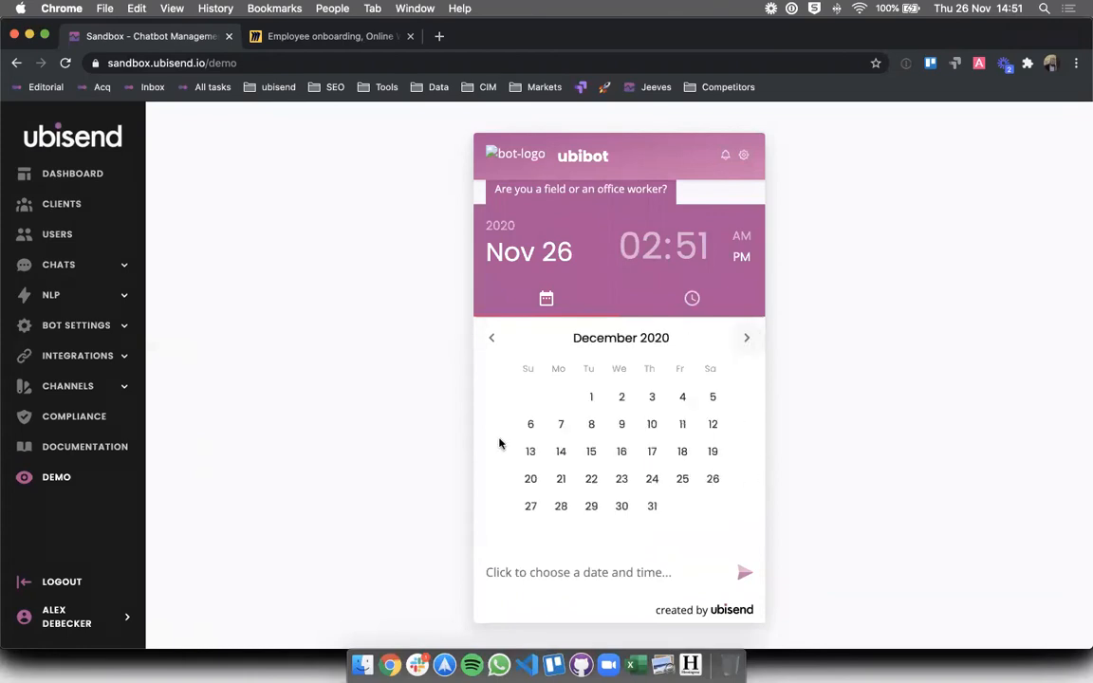
click(491, 337)
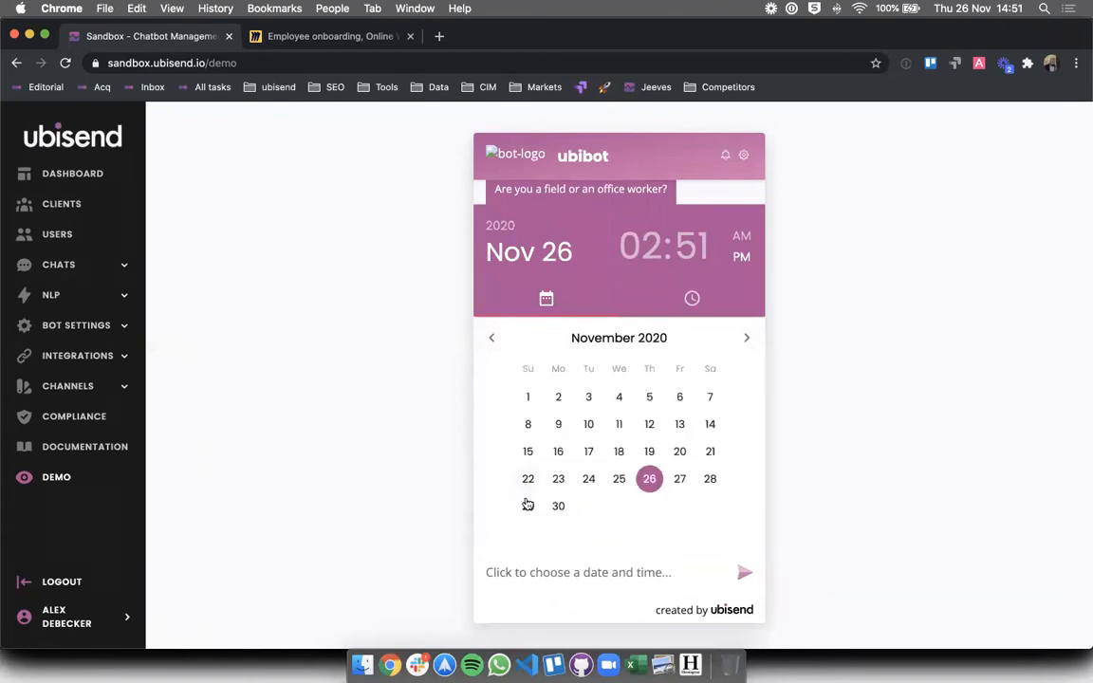
click(558, 505)
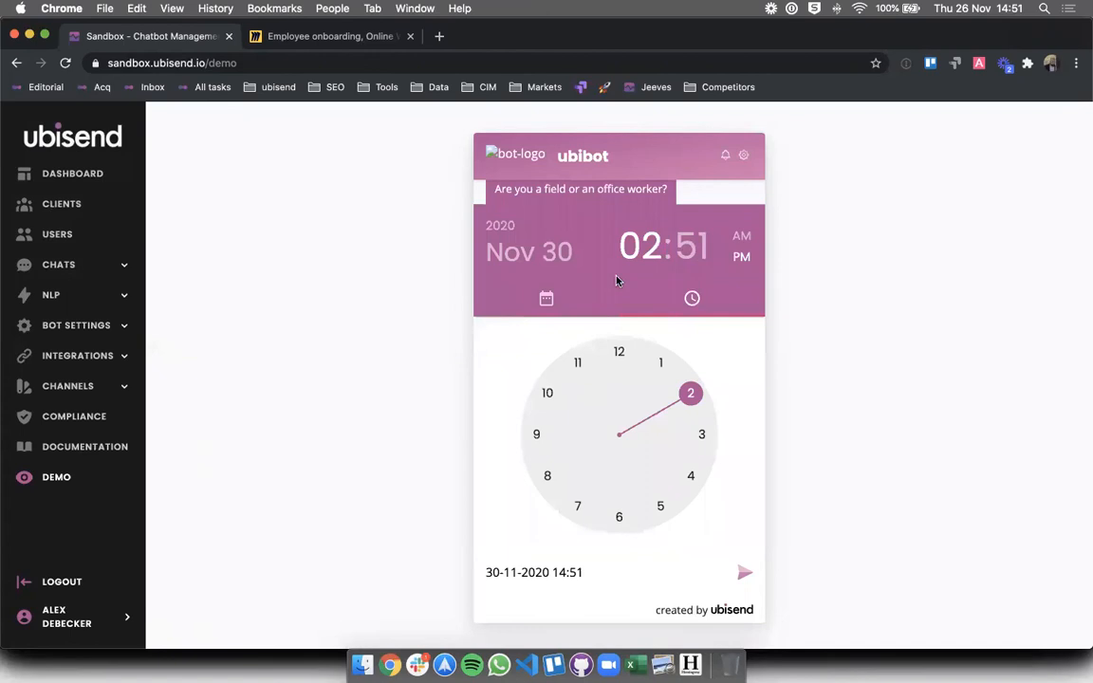
drag(691, 393, 700, 492)
click(617, 351)
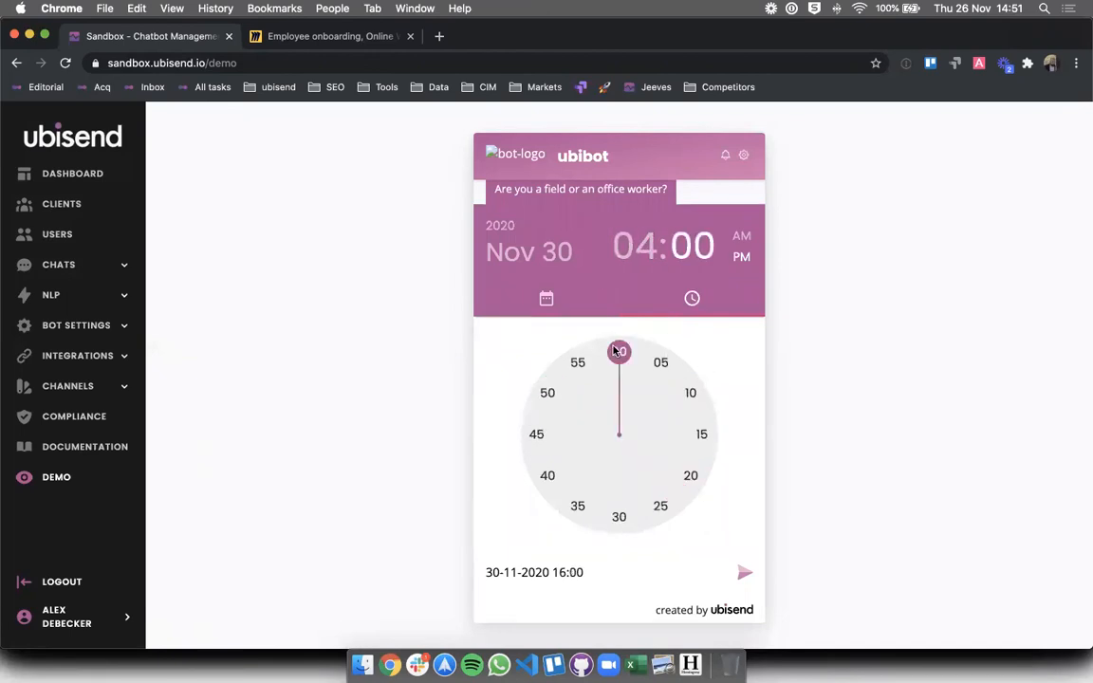
click(665, 576)
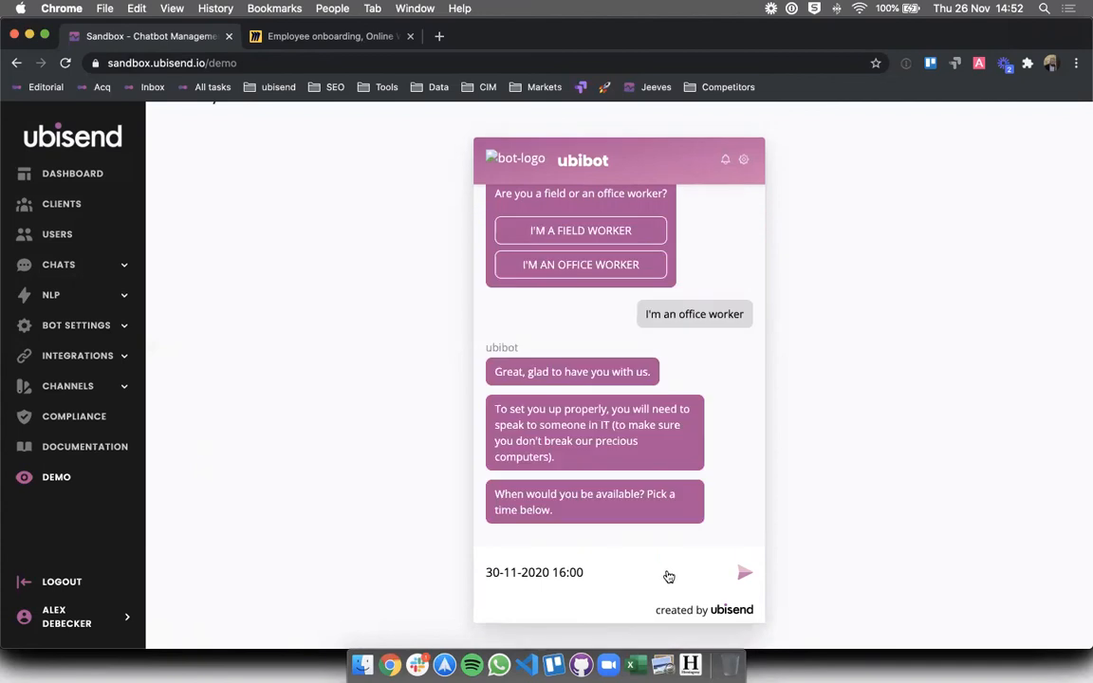
click(748, 574)
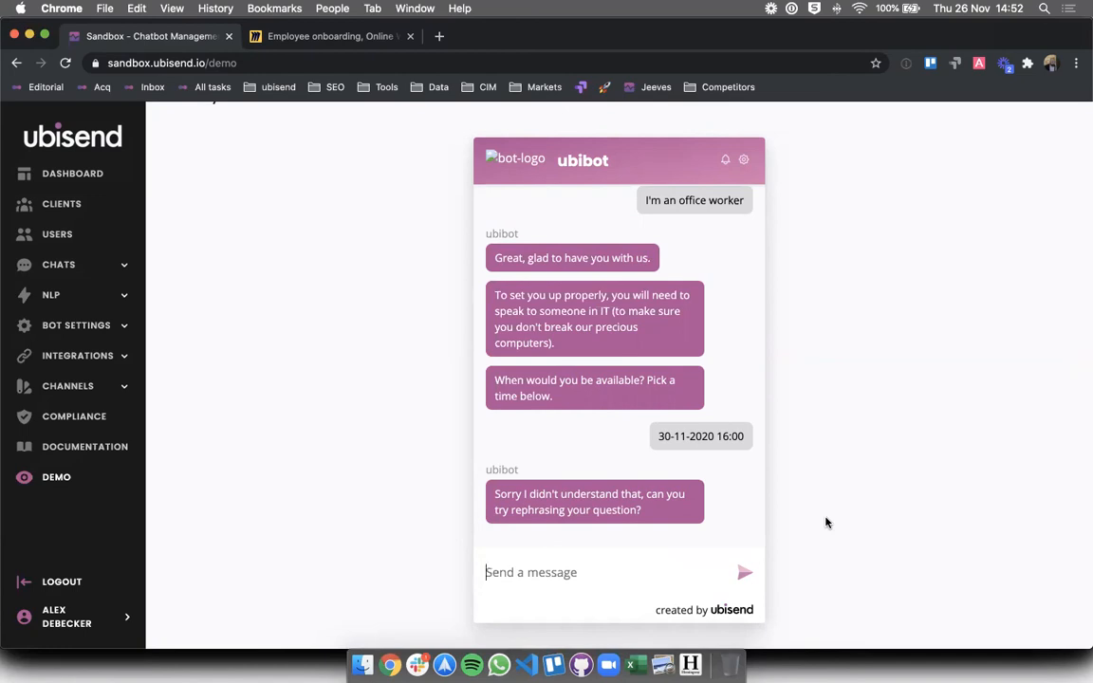
- Switch to the Employee onboarding Miro browser tab
click(308, 41)
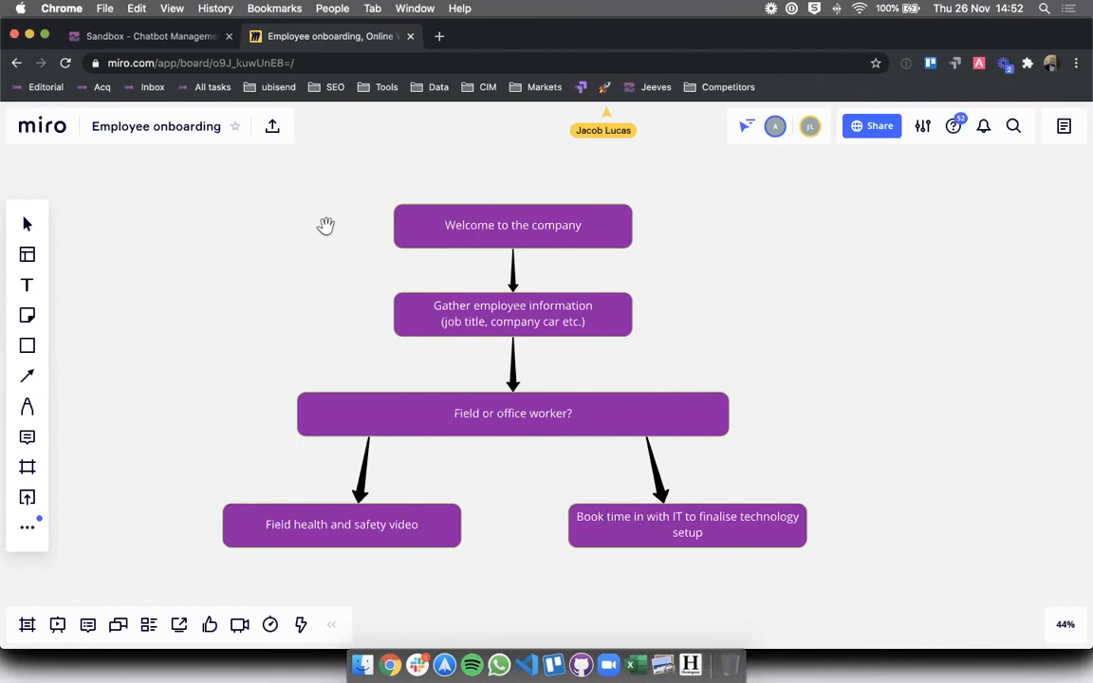
- Return to the ubisend Demo chat and expand Channels to list Converse, Messenger, Embedded and Full Page
click(154, 38)
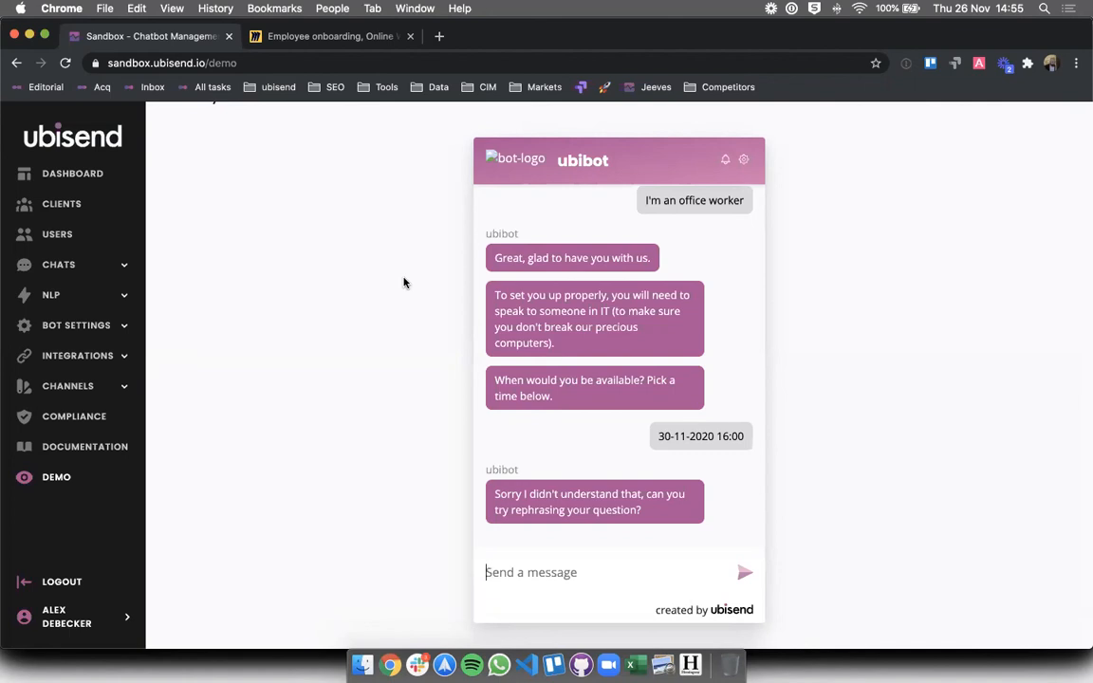
click(59, 387)
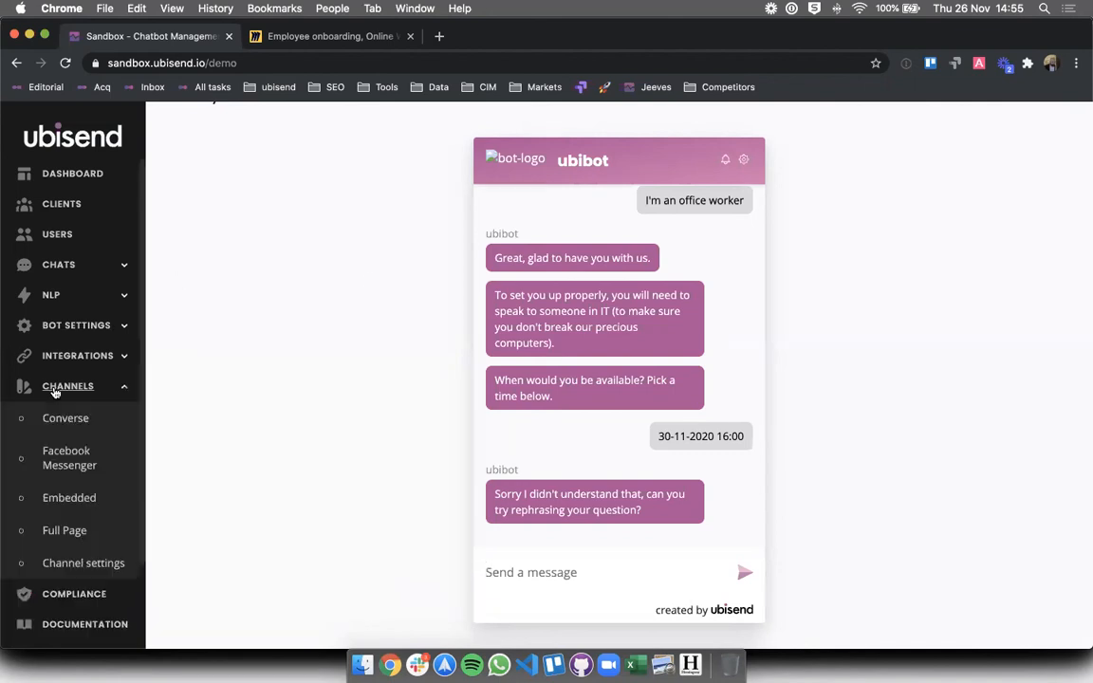